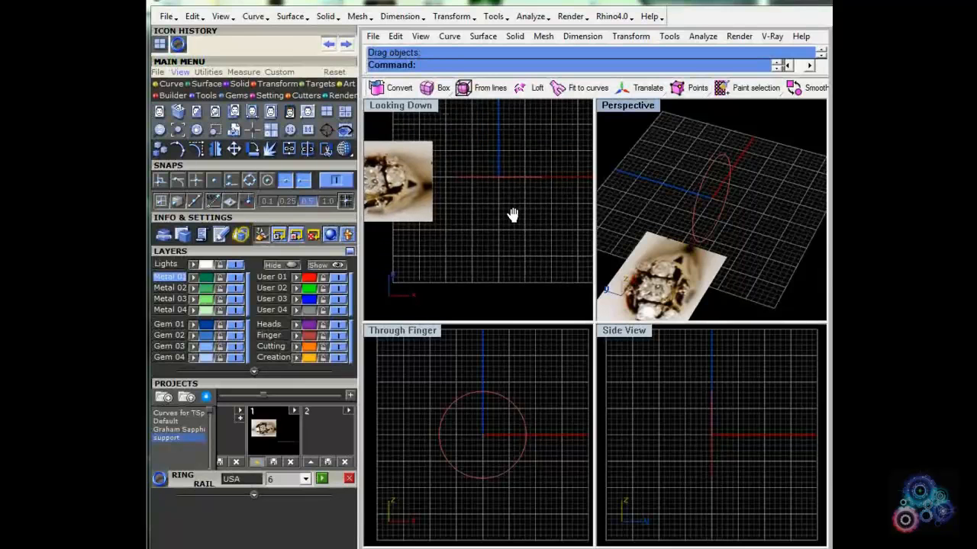
# Step: Insert the front-view ring photo as a picture frame around the ring rail in the Through Finger view
pyautogui.moveTo(484, 371)
pyautogui.mouseDown(button='right')
pyautogui.moveTo(465, 342)
pyautogui.moveTo(488, 379)
pyautogui.mouseUp(button='right')
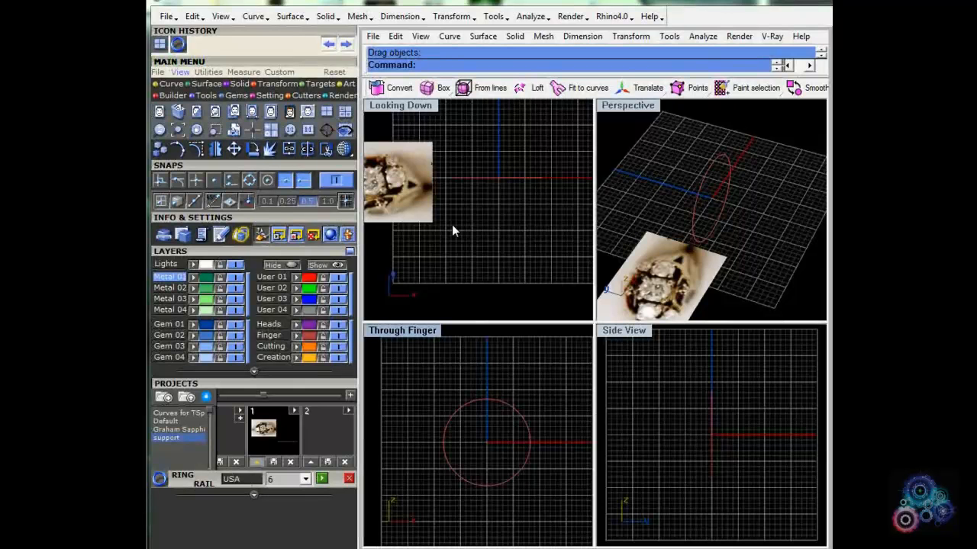
pyautogui.moveTo(451, 225); pyautogui.dragTo(515, 240, button='right')
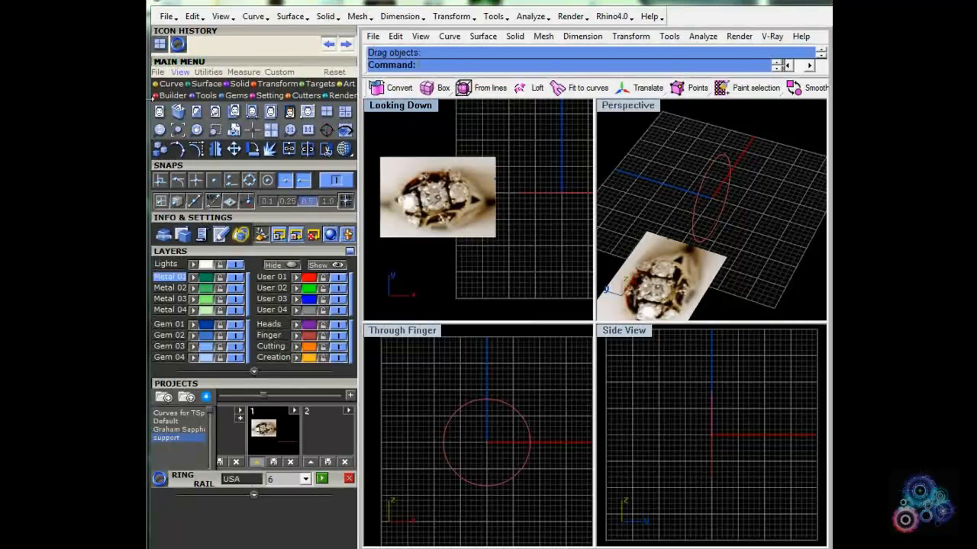
pyautogui.click(158, 111)
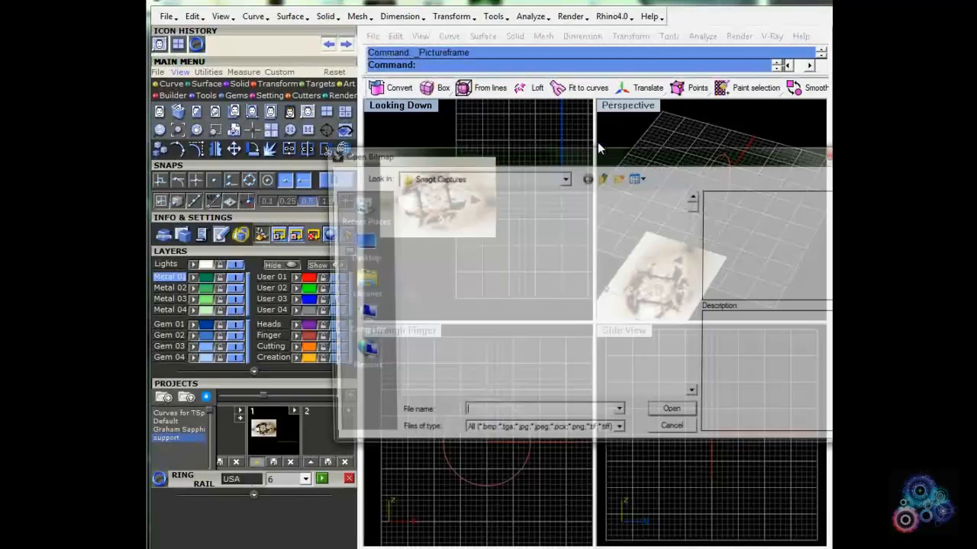
pyautogui.moveTo(696, 209); pyautogui.dragTo(692, 415)
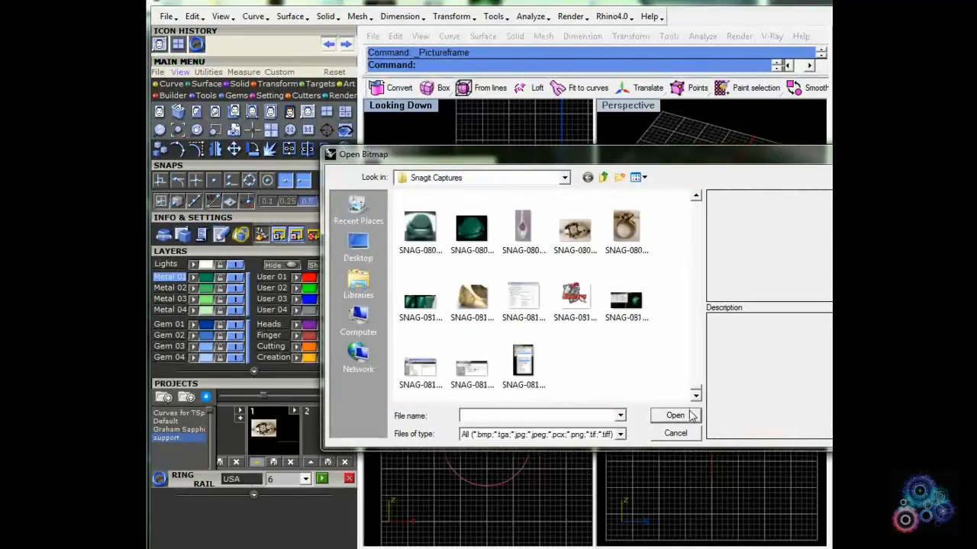
pyautogui.doubleClick(625, 226)
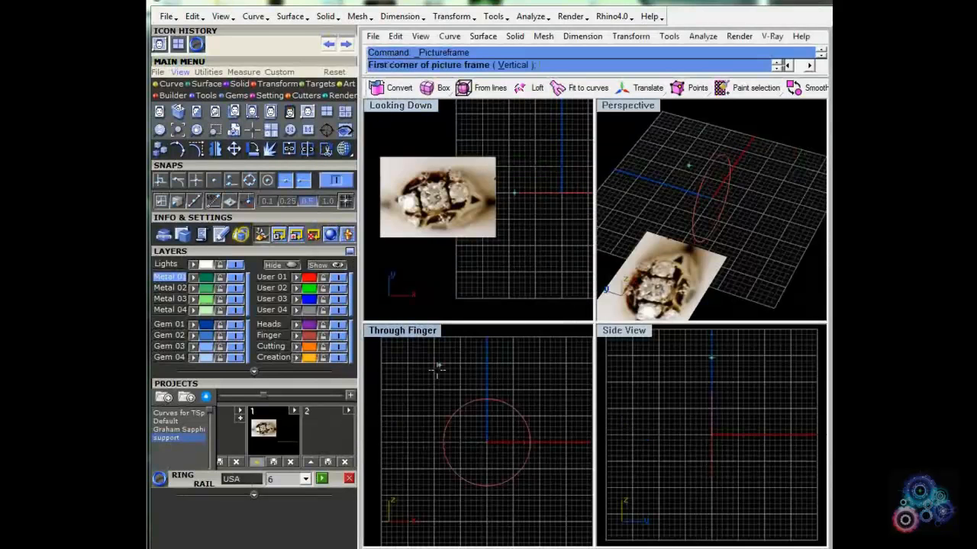
pyautogui.click(426, 500)
pyautogui.click(539, 485)
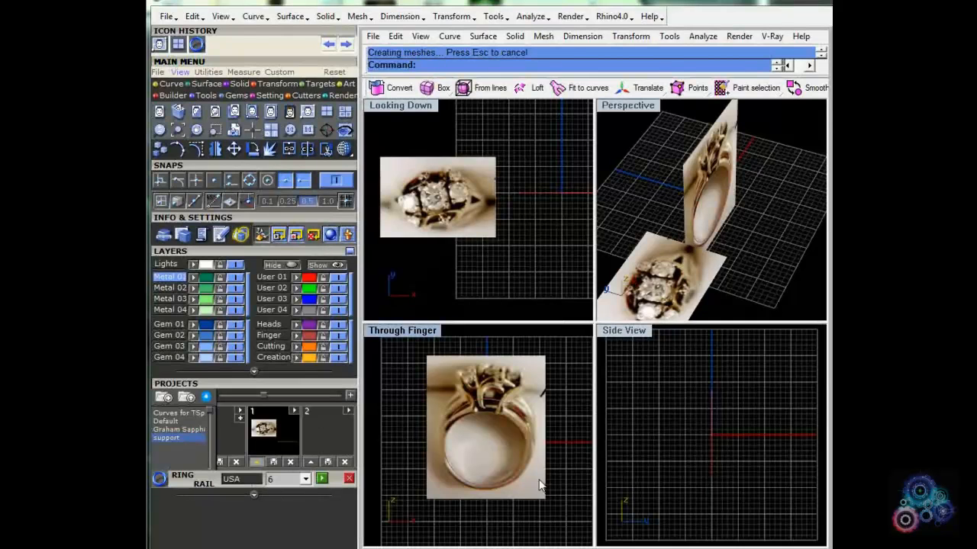
# Step: Scale the front-view ring photo up in 2D to match the finger rail and nudge it into alignment
pyautogui.doubleClick(414, 331)
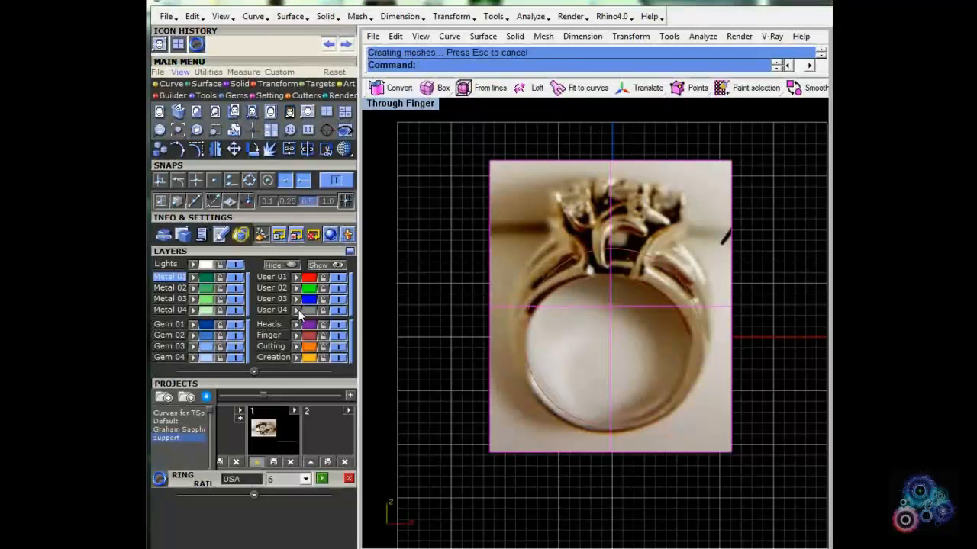
pyautogui.click(518, 409)
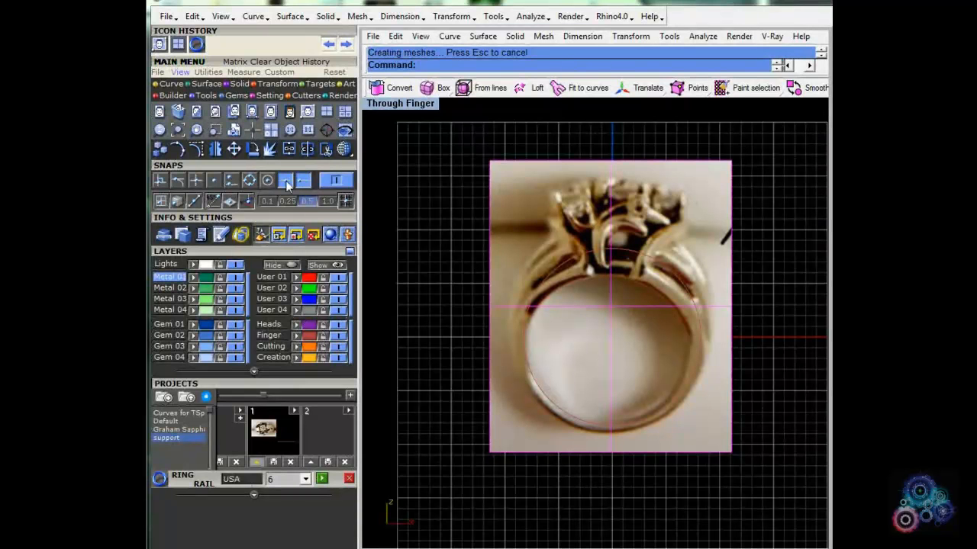
pyautogui.click(267, 84)
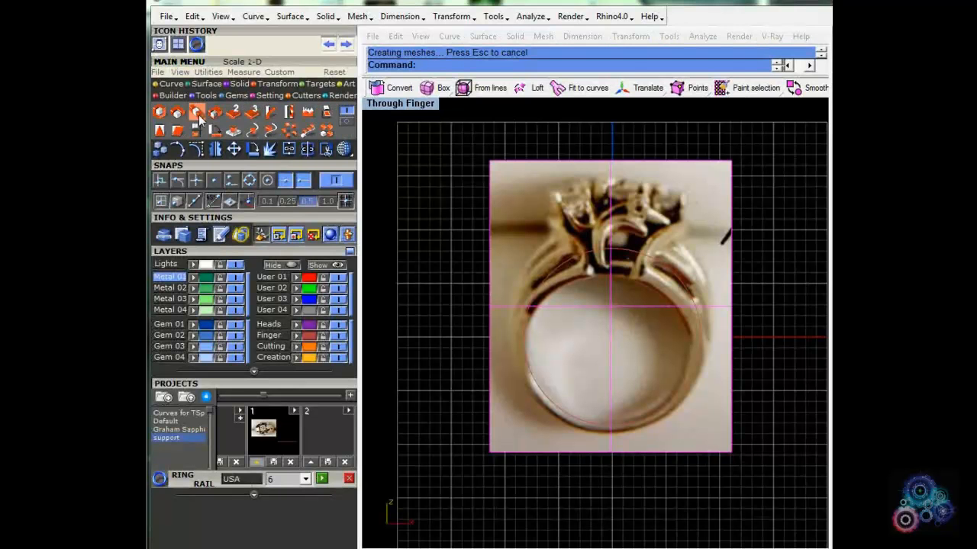
pyautogui.click(196, 114)
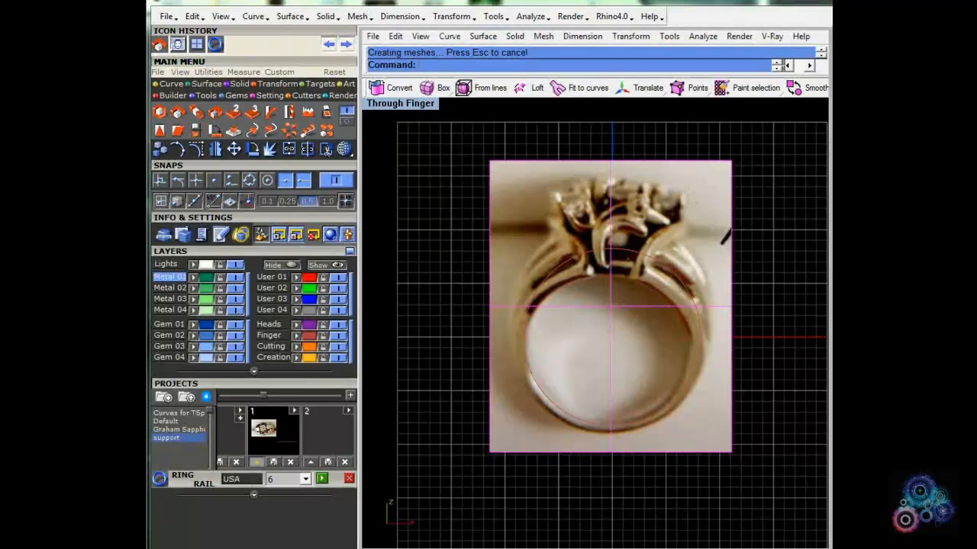
pyautogui.click(556, 399)
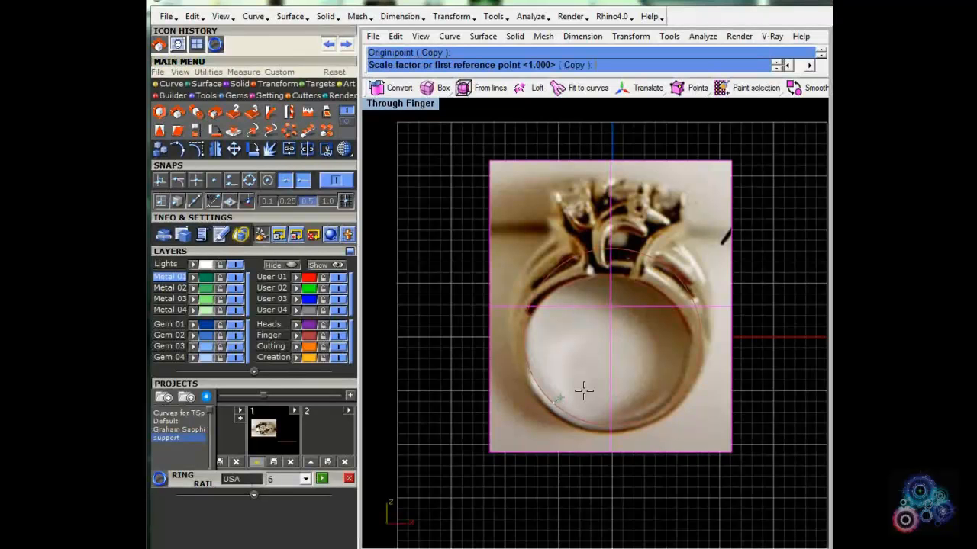
pyautogui.click(654, 292)
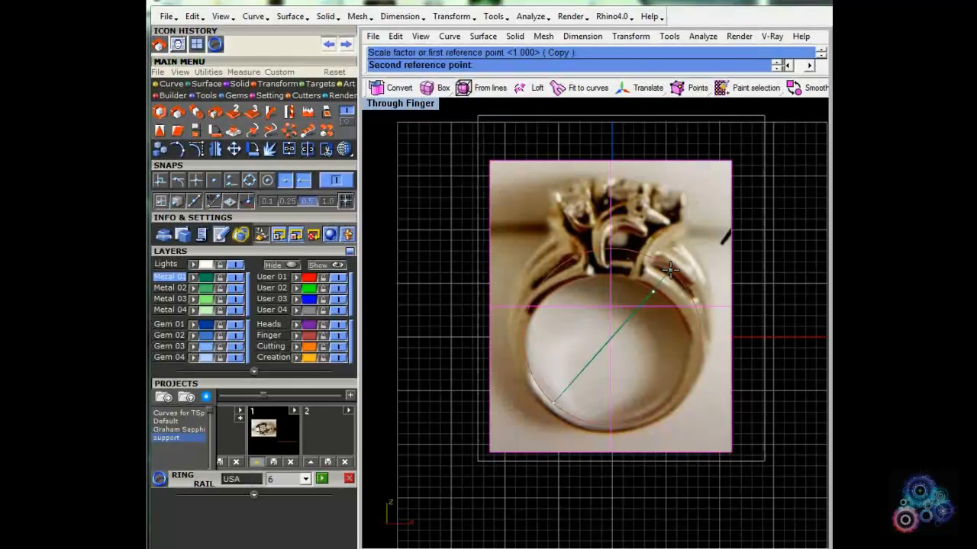
pyautogui.click(672, 308)
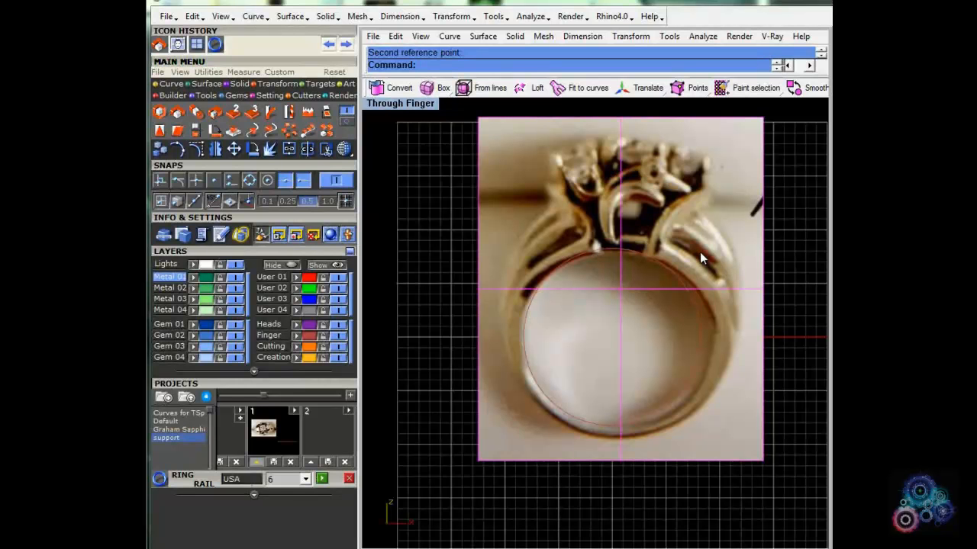
pyautogui.moveTo(710, 252)
pyautogui.mouseDown()
pyautogui.moveTo(698, 251)
pyautogui.moveTo(711, 253)
pyautogui.mouseUp()
pyautogui.moveTo(707, 253); pyautogui.dragTo(708, 254)
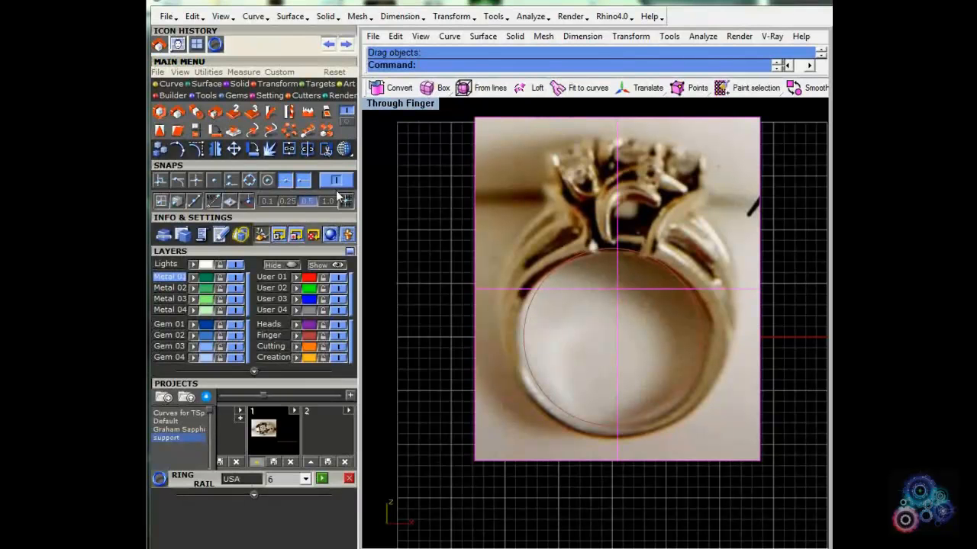
# Step: Enable the center snap and rotate the ring photo slightly counterclockwise about the rail's center until the ring stands upright
pyautogui.click(267, 181)
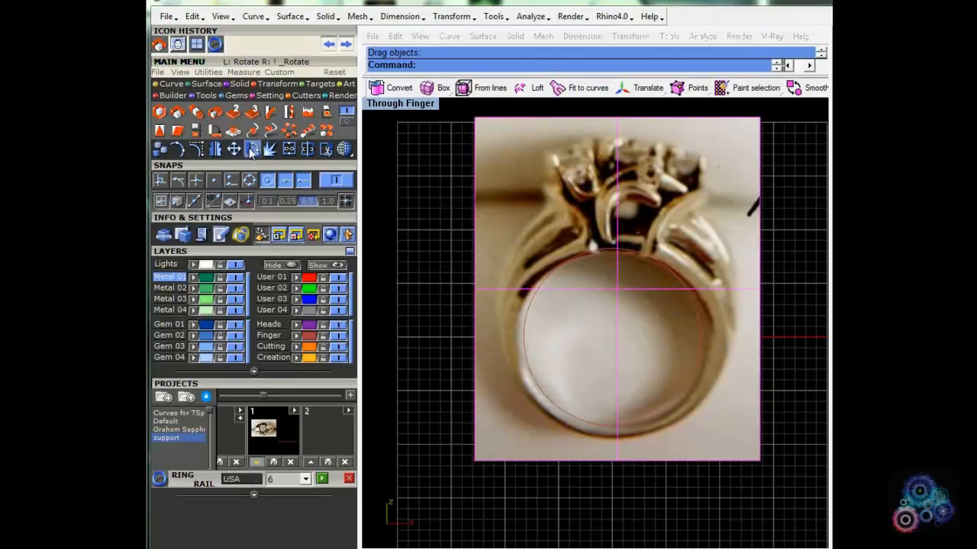
pyautogui.click(251, 151)
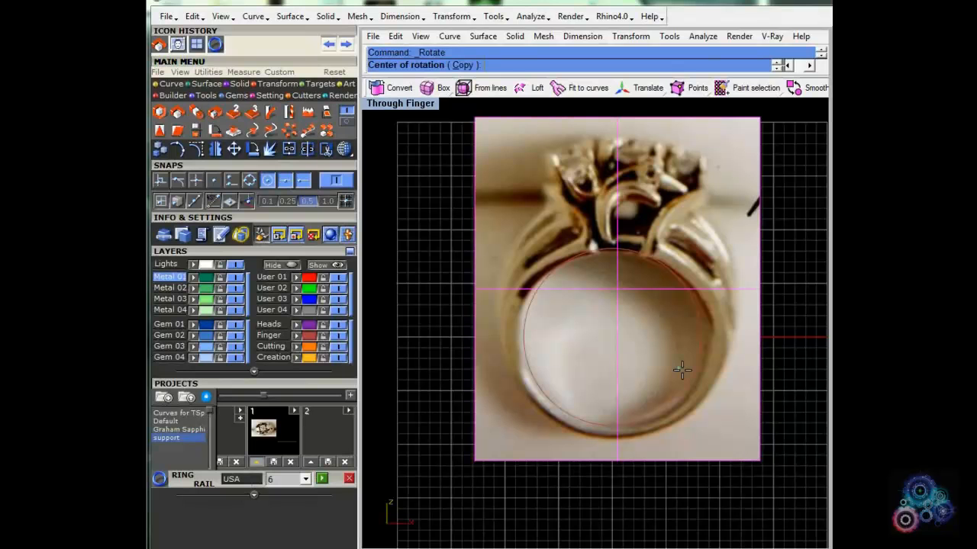
pyautogui.click(612, 334)
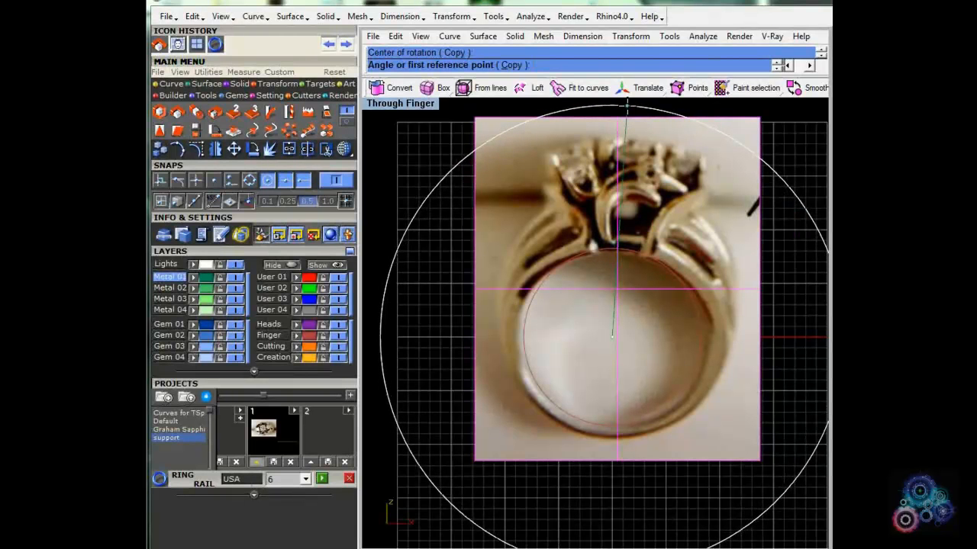
pyautogui.click(626, 106)
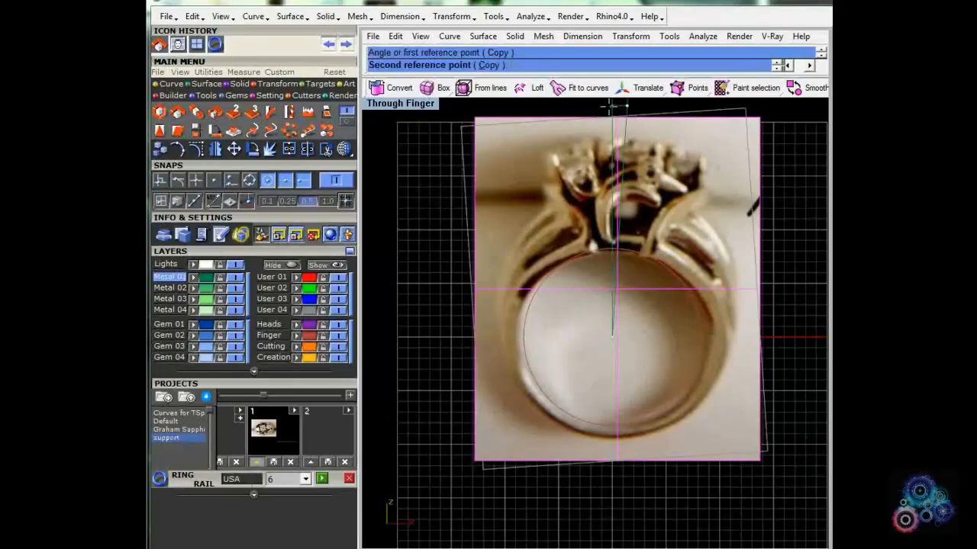
pyautogui.click(613, 112)
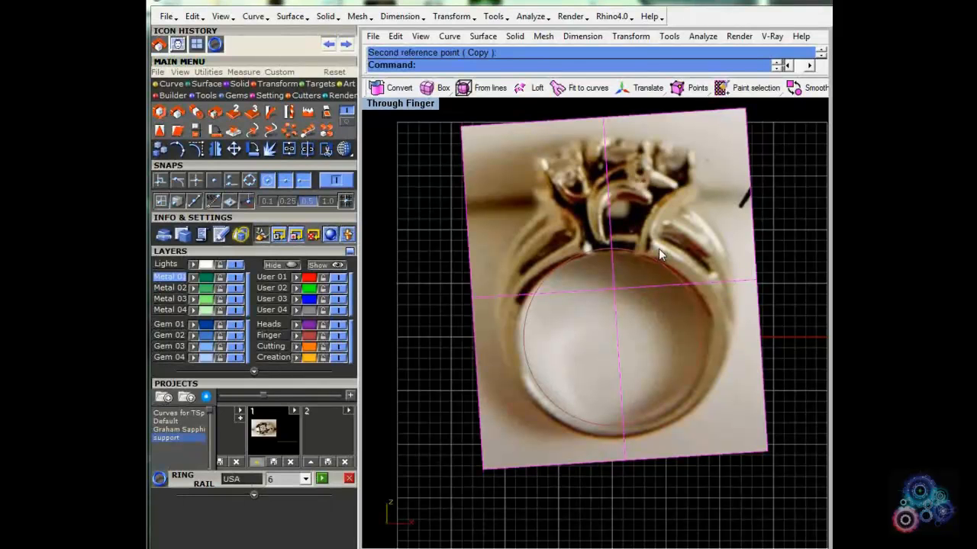
# Step: Scale the ring photo in 2D from the rail's bottom point so the inner edge meets the rail's top point
pyautogui.click(235, 147)
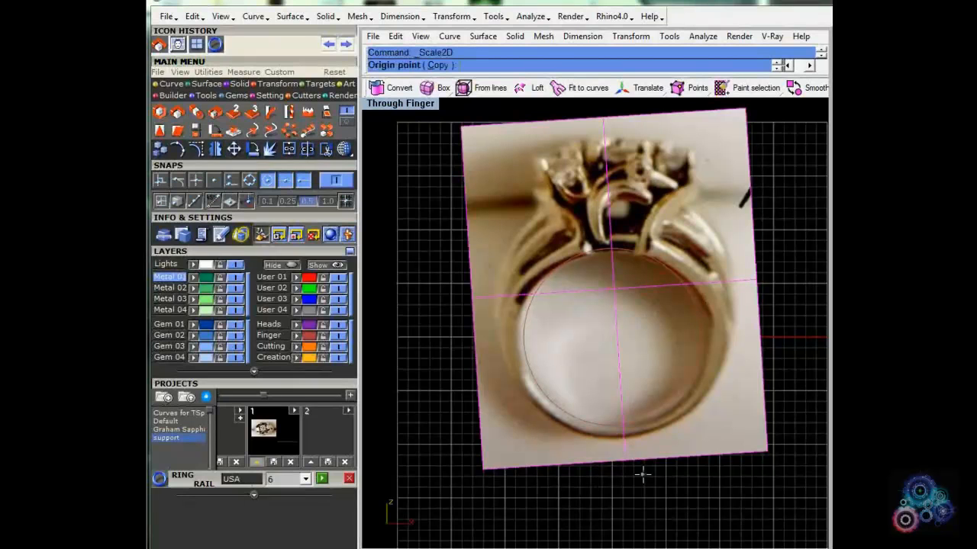
pyautogui.click(615, 424)
pyautogui.scroll(3, 626, 257)
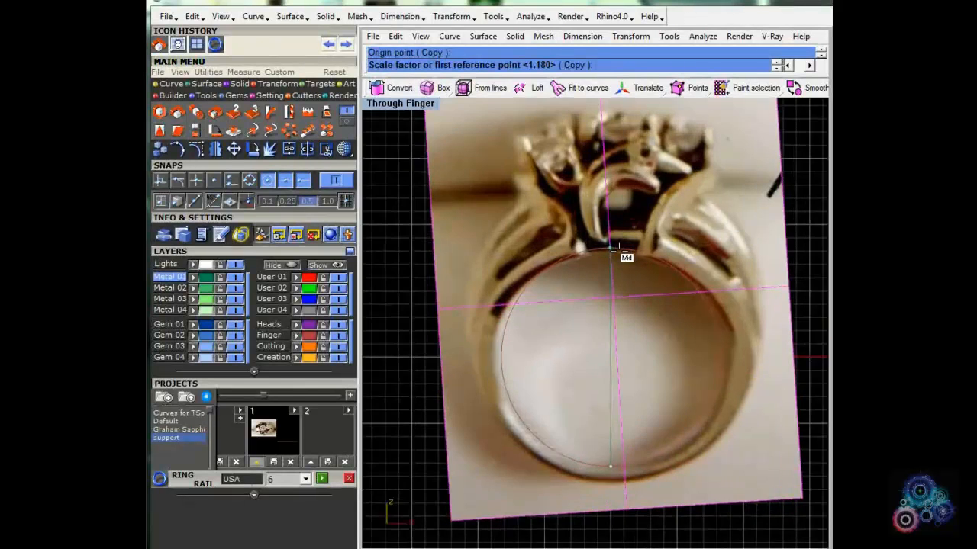
pyautogui.scroll(2, 597, 265)
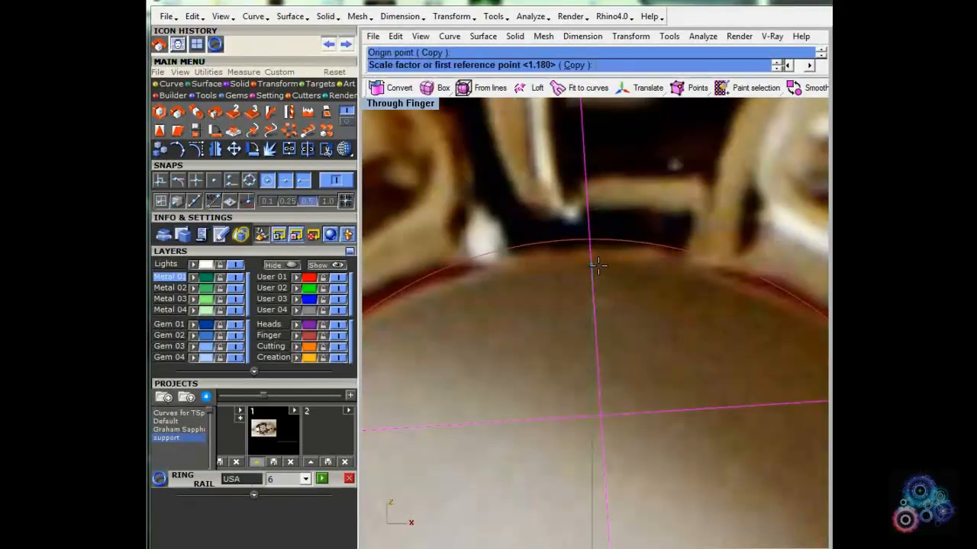
pyautogui.click(597, 264)
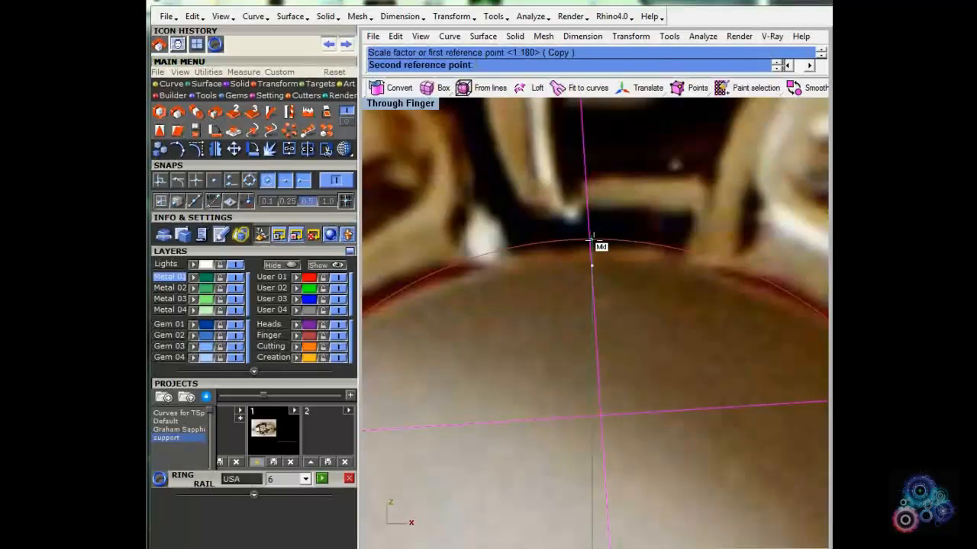
pyautogui.click(594, 241)
pyautogui.scroll(-5, 597, 242)
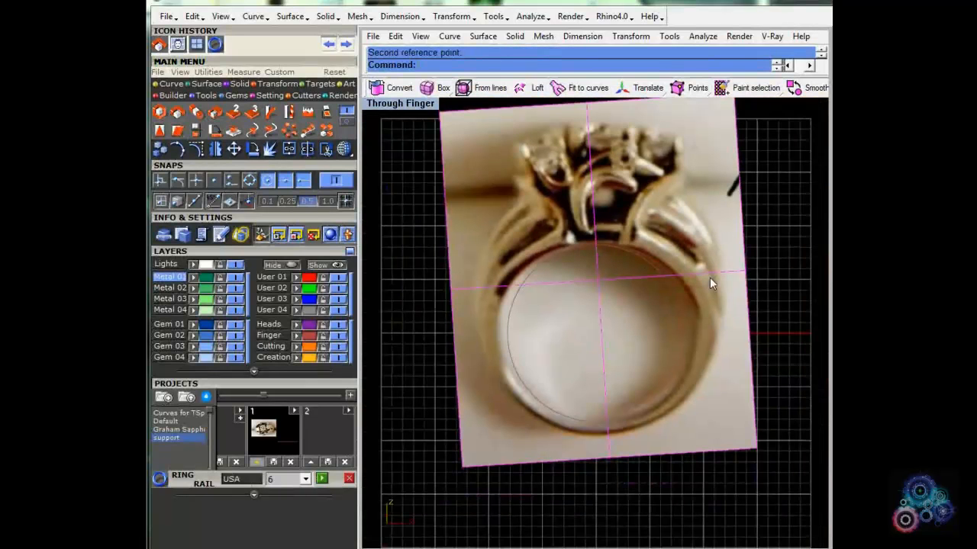
pyautogui.click(786, 302)
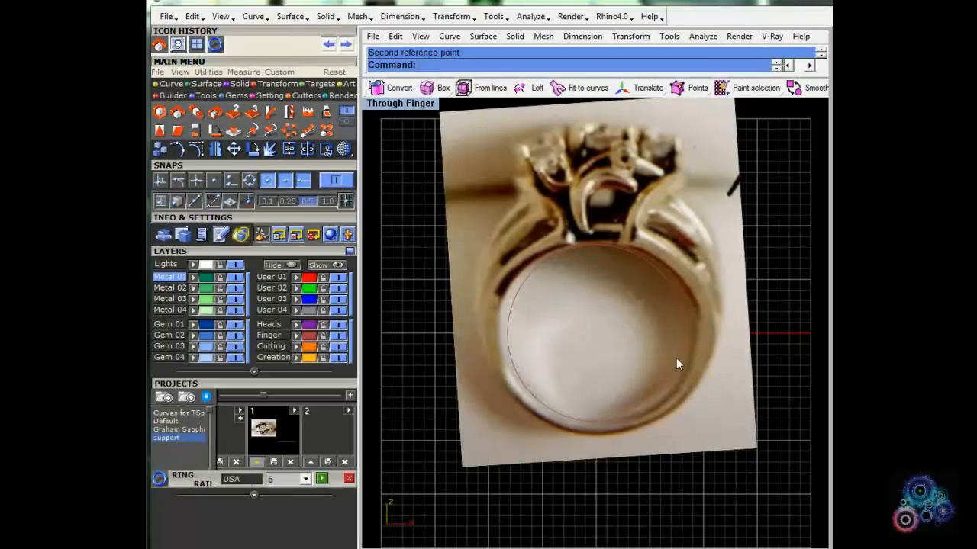
# Step: Return to the four-view layout, shift the top-view ring photo slightly, and lock the User 04 layer
pyautogui.scroll(-5, 616, 351)
pyautogui.scroll(1, 610, 357)
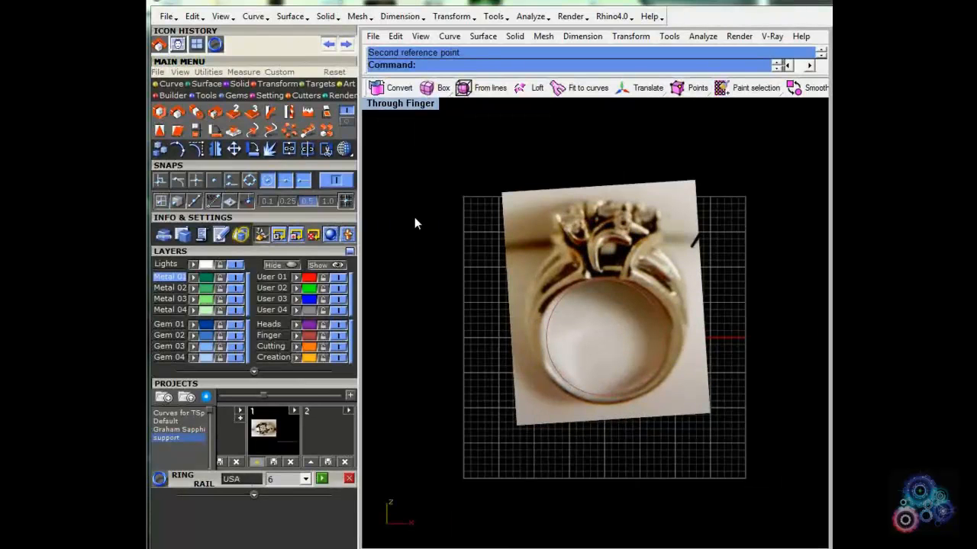
pyautogui.doubleClick(404, 107)
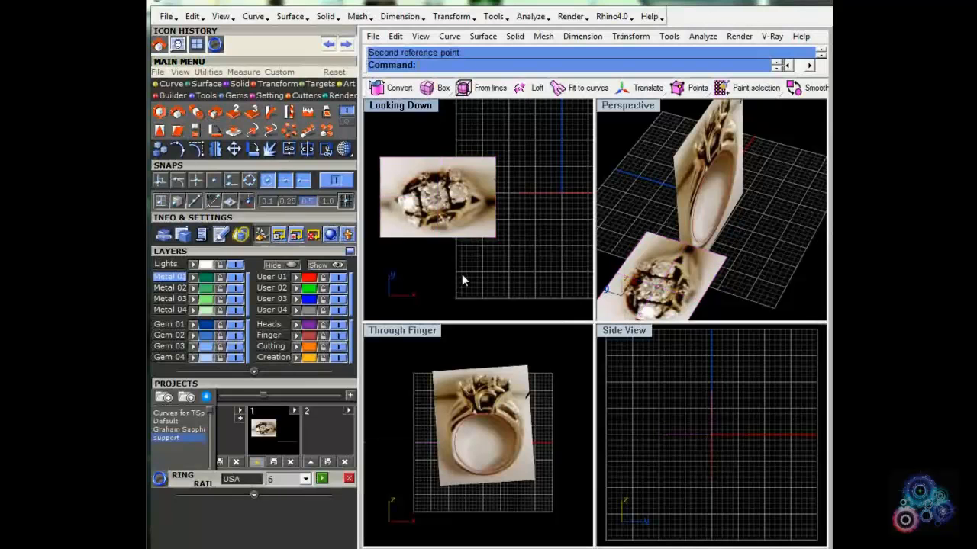
pyautogui.moveTo(467, 226)
pyautogui.mouseDown()
pyautogui.moveTo(455, 211)
pyautogui.moveTo(462, 226)
pyautogui.mouseUp()
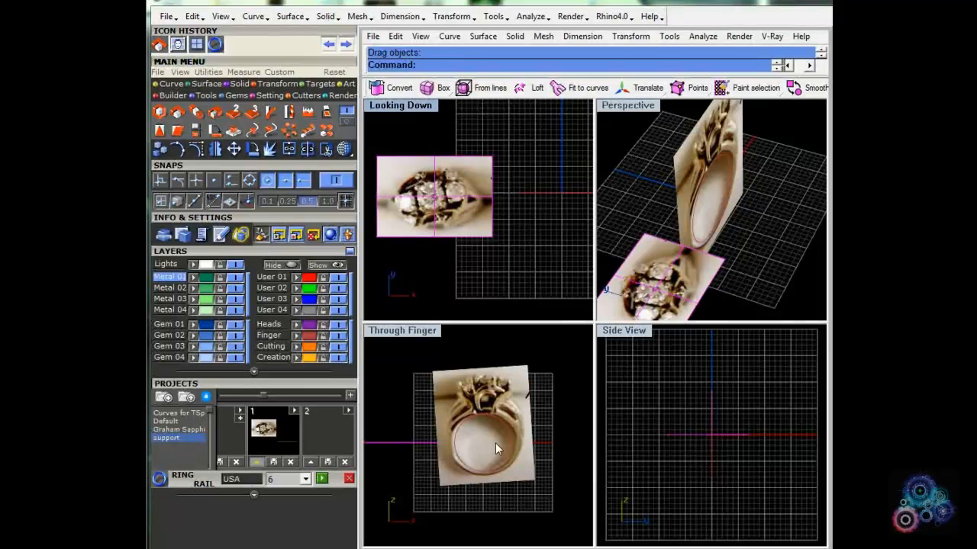
pyautogui.click(336, 327)
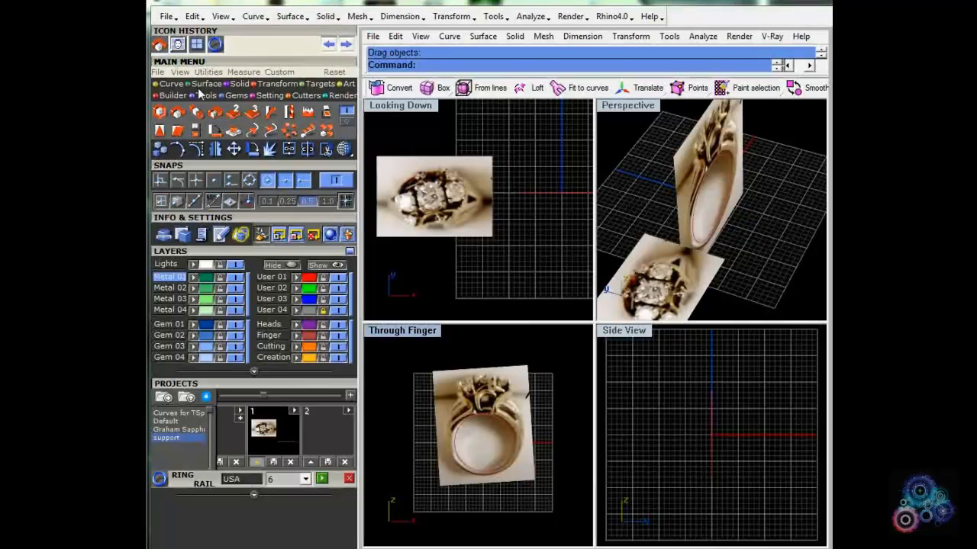
# Step: Draw a horizontal line in the Side View centered on the top of the finger rail, extending 6 to each side
pyautogui.click(166, 84)
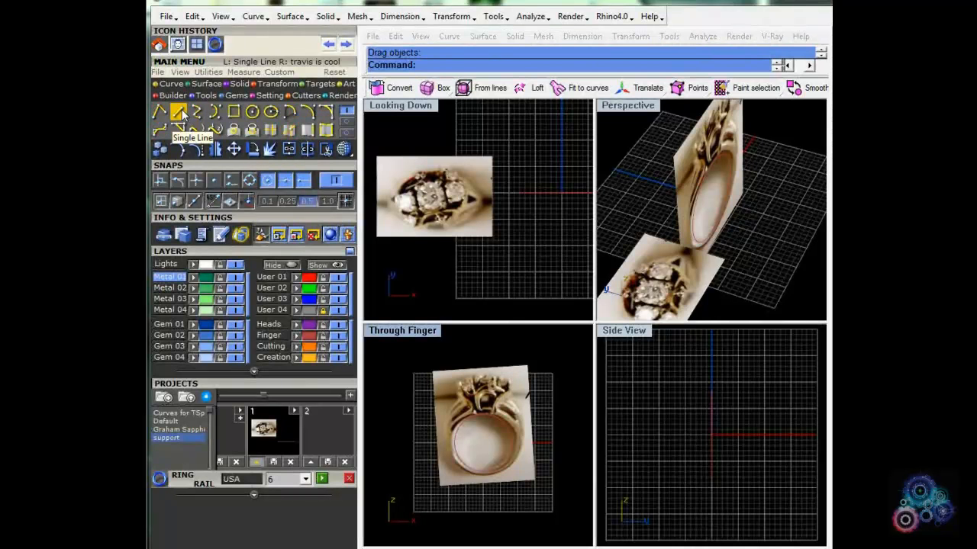
pyautogui.click(181, 113)
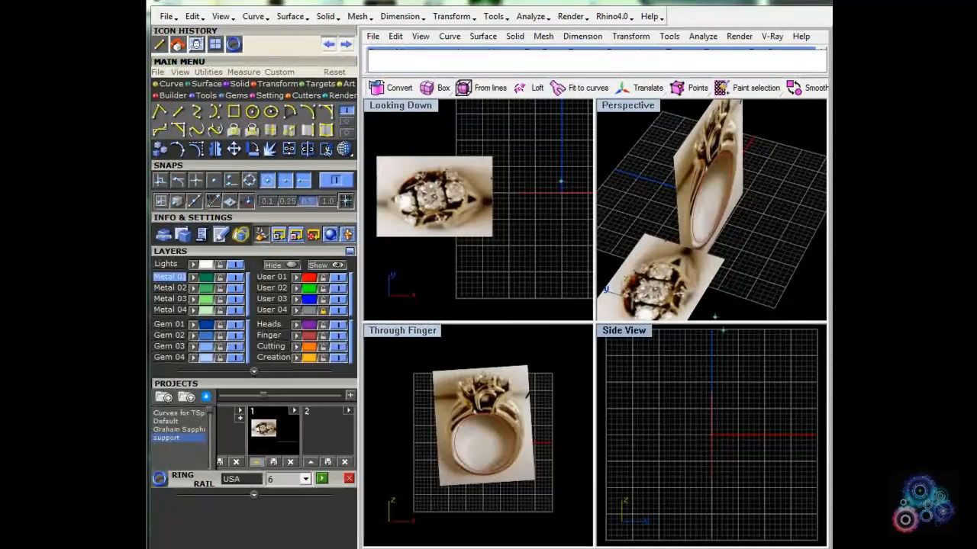
pyautogui.click(712, 392)
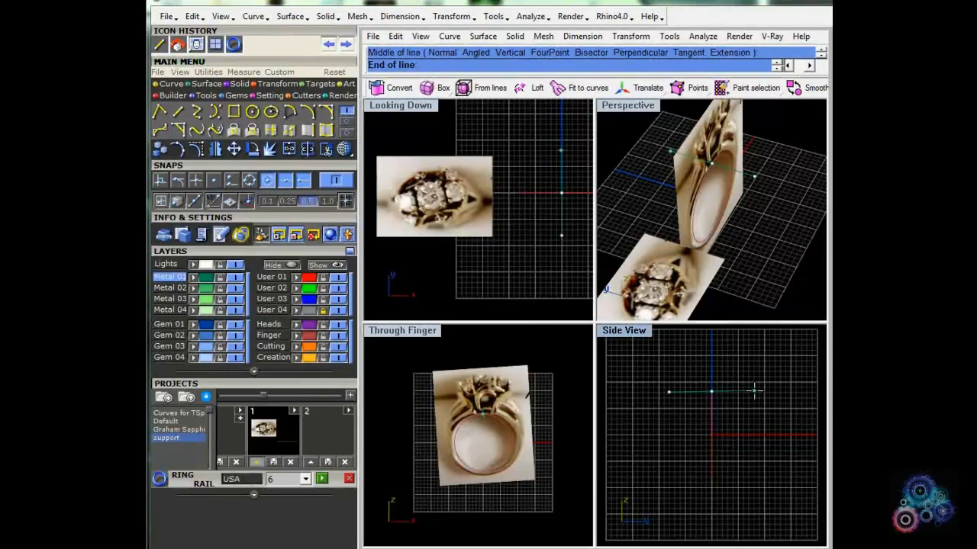
pyautogui.write('6')
pyautogui.press('Return')
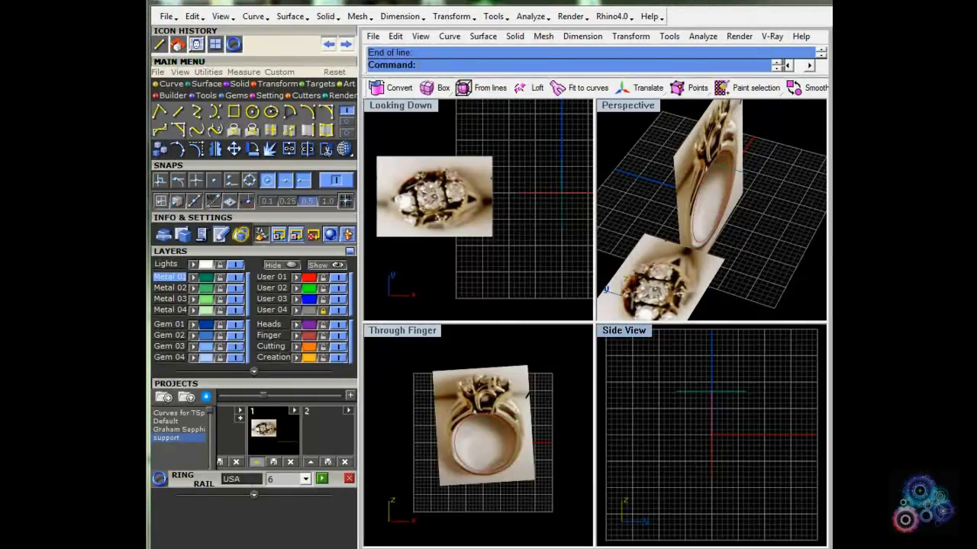
# Step: Draw a horizontal Side View line centered on the rail's bottom, extending 1.35 to each side, and put both guide lines on User 02
pyautogui.rightClick(178, 113)
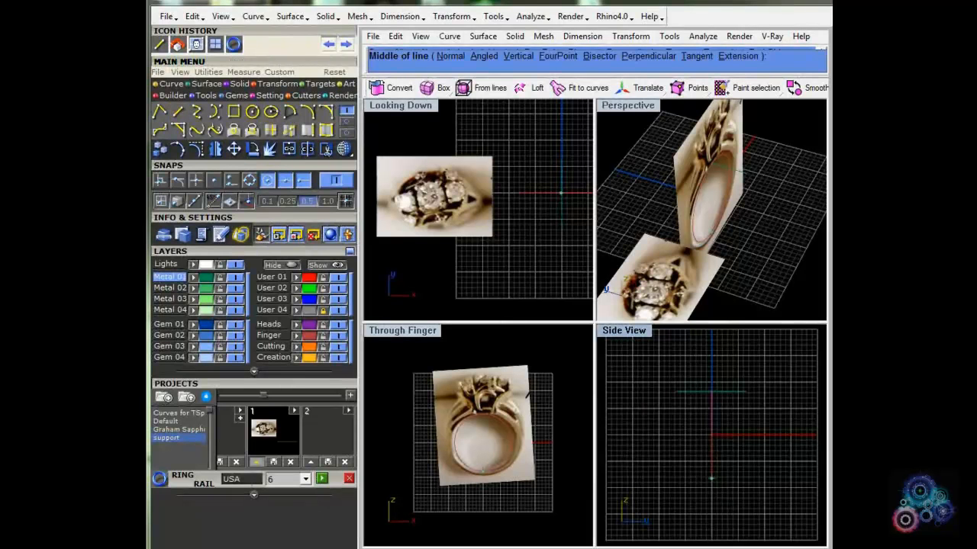
pyautogui.click(710, 478)
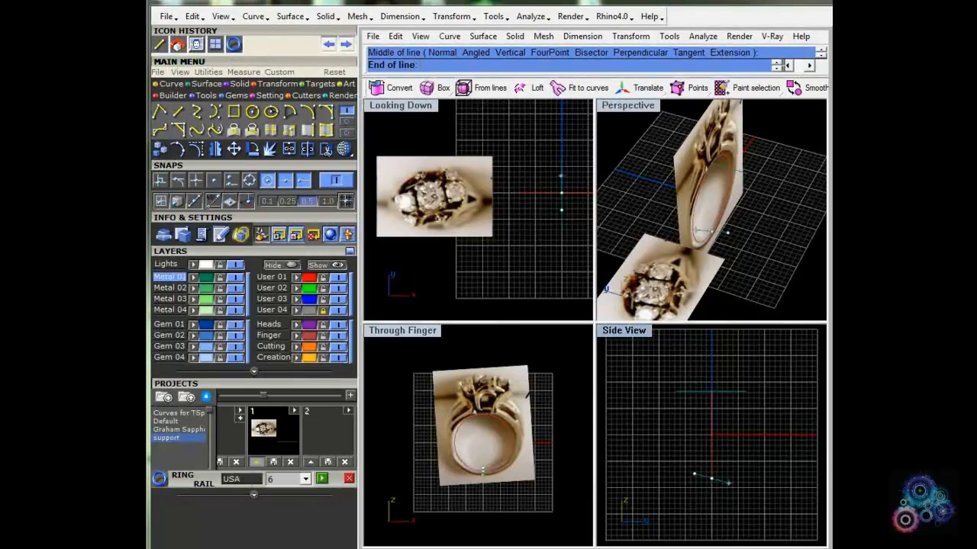
pyautogui.write('1.35')
pyautogui.press('Return')
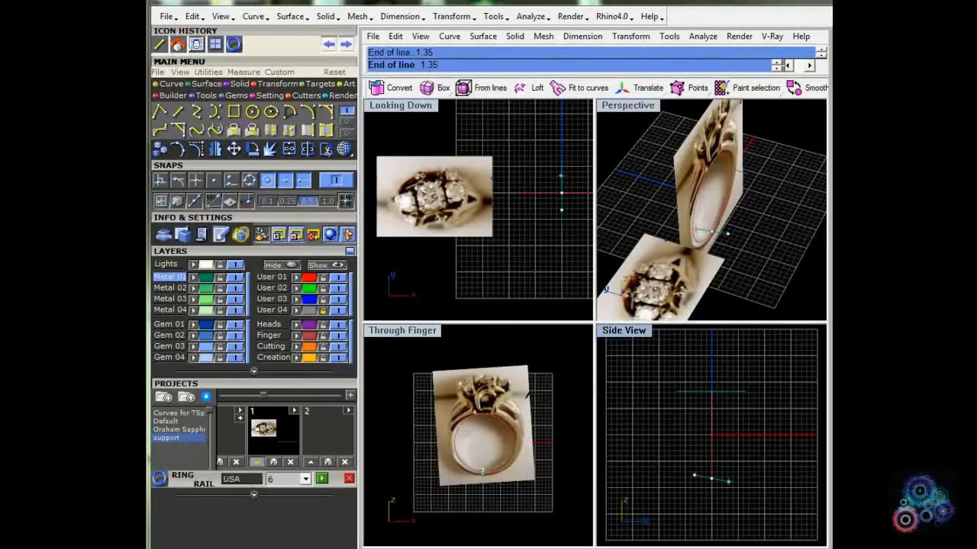
pyautogui.click(731, 479)
pyautogui.click(730, 477)
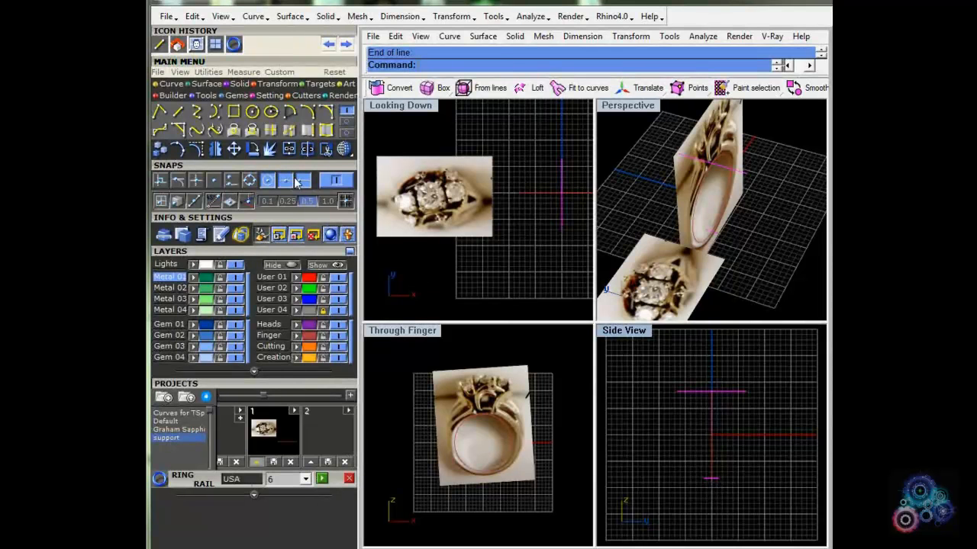
pyautogui.click(318, 289)
pyautogui.click(466, 282)
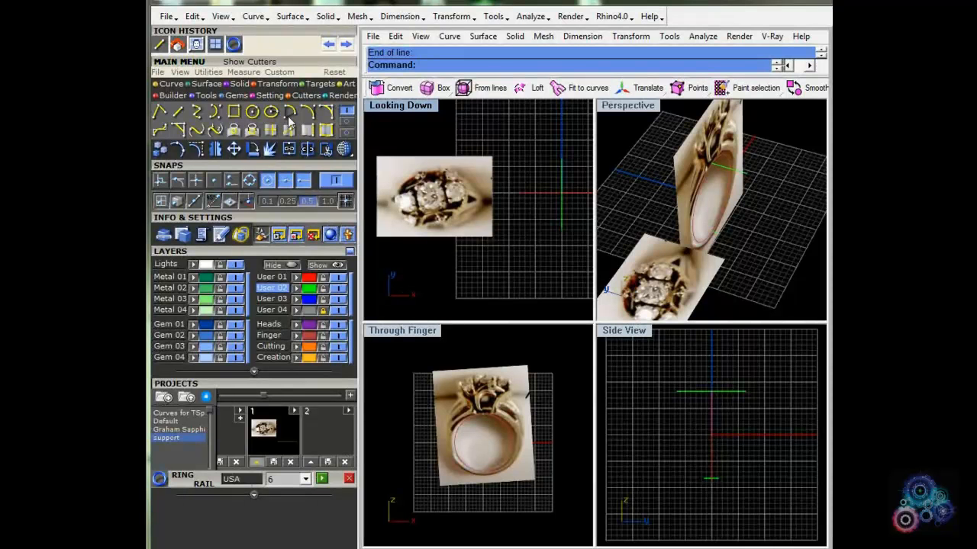
# Step: Draw a vertical guide line 9.5 long upward from the finger rail's top point in the Through Finger view
pyautogui.click(179, 112)
pyautogui.click(482, 412)
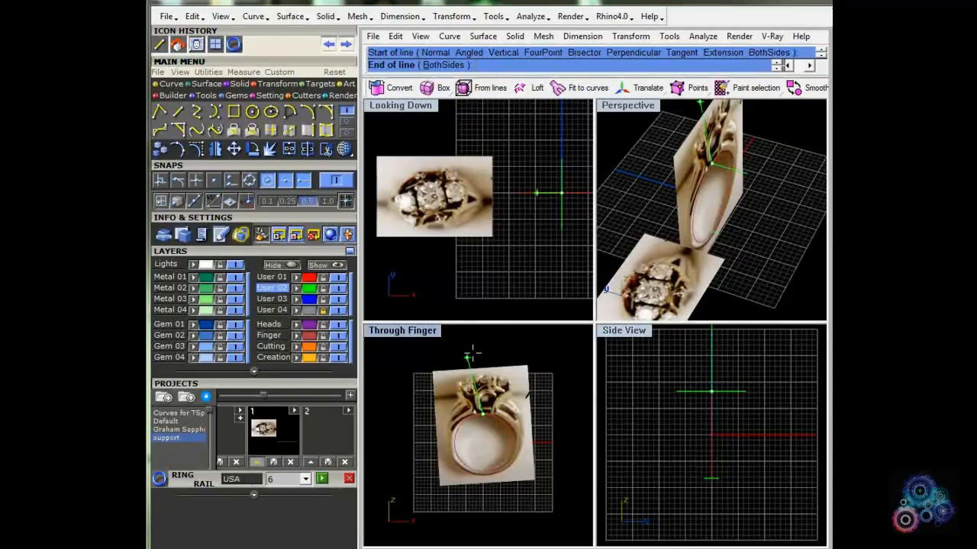
pyautogui.write('9')
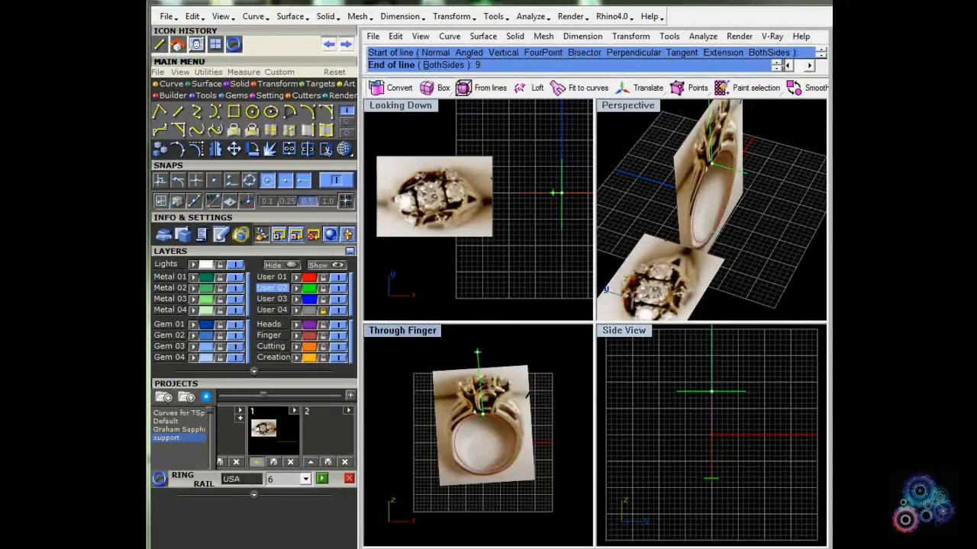
pyautogui.write('.5')
pyautogui.press('Return')
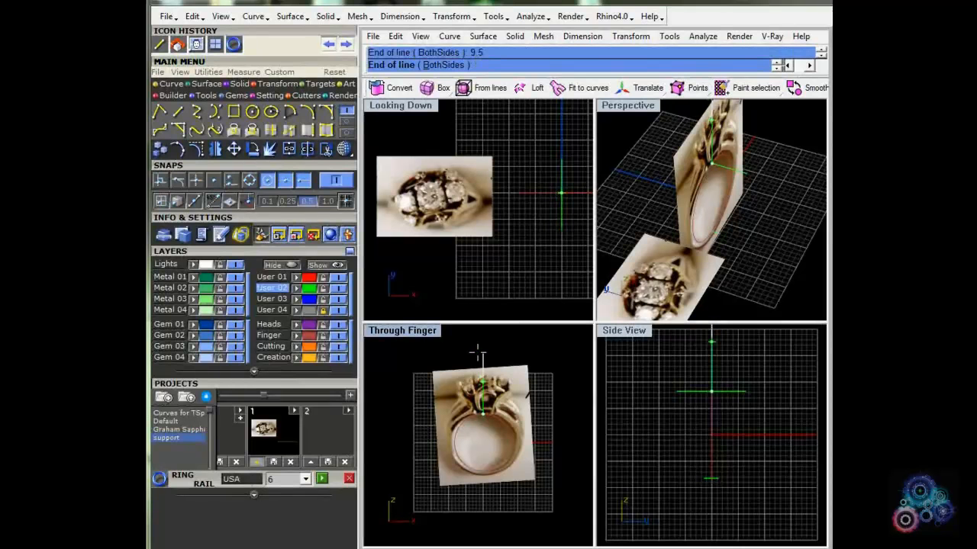
pyautogui.click(491, 353)
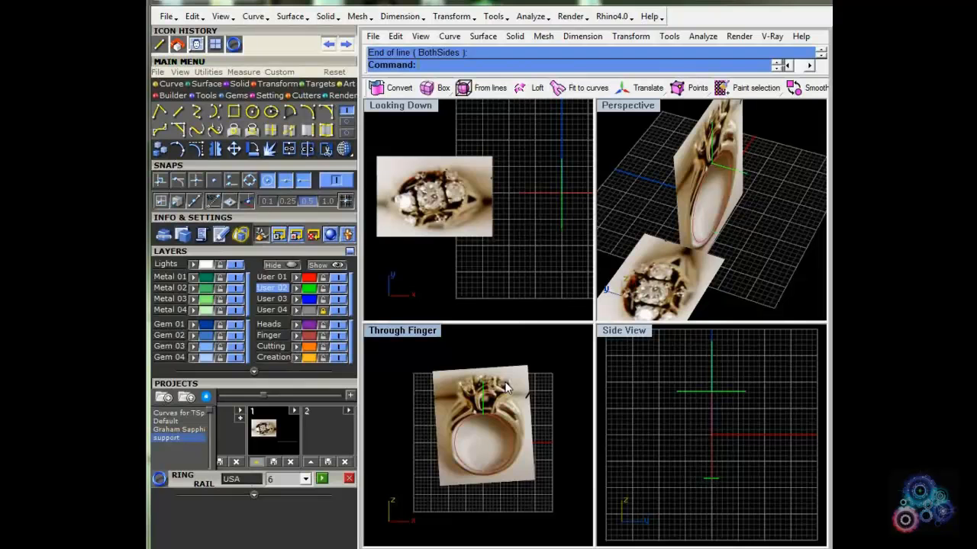
# Step: Load a 5.6 mm round diamond with the Gem Loader
pyautogui.scroll(3, 505, 386)
pyautogui.scroll(-2, 489, 384)
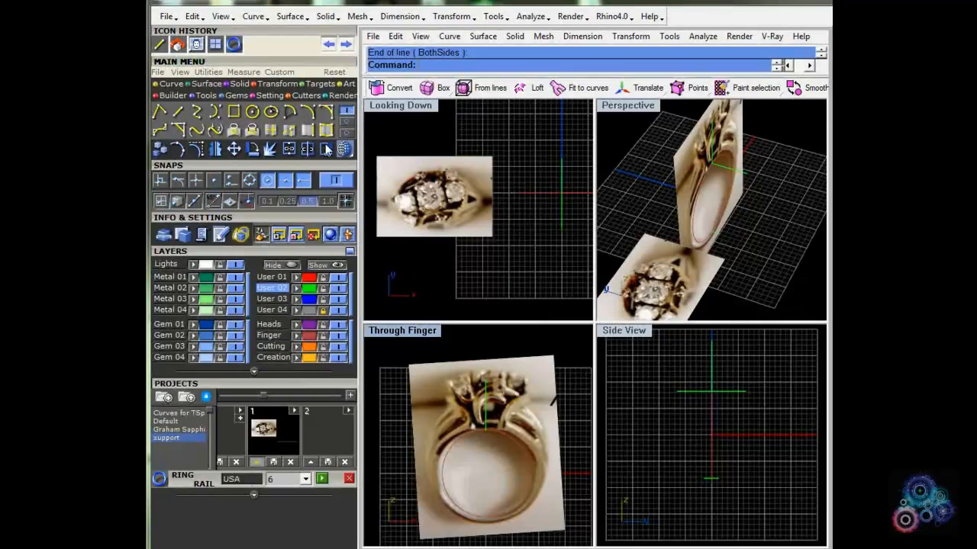
pyautogui.click(233, 97)
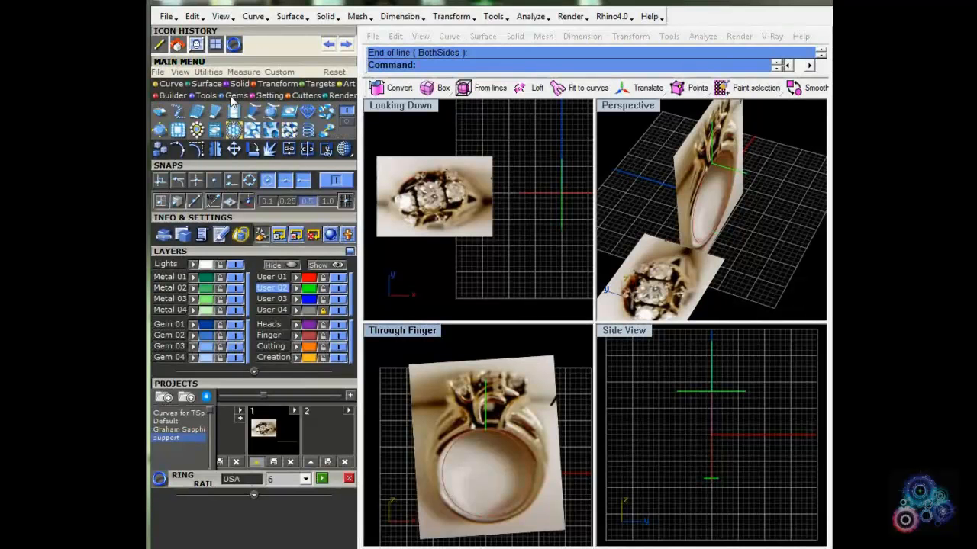
pyautogui.click(159, 111)
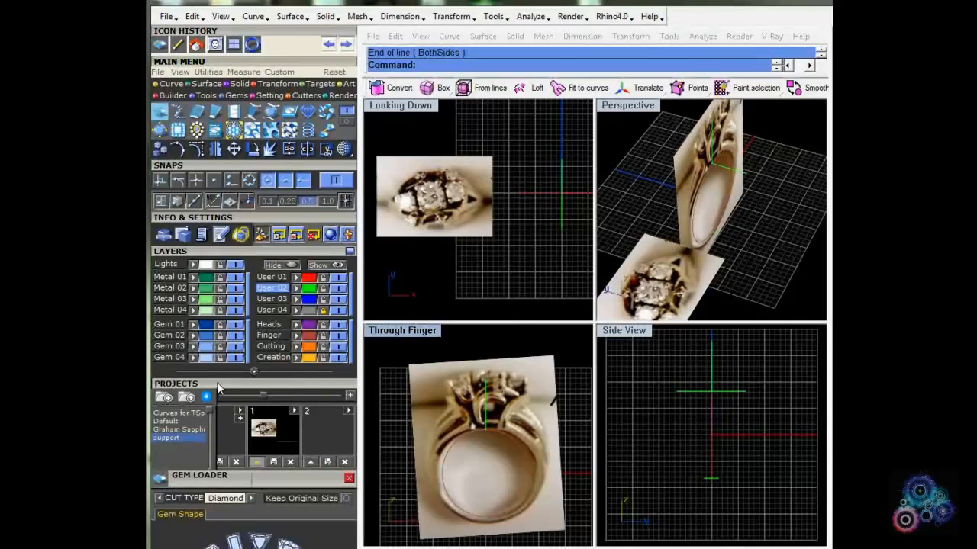
pyautogui.moveTo(219, 373); pyautogui.dragTo(219, 125)
pyautogui.click(177, 386)
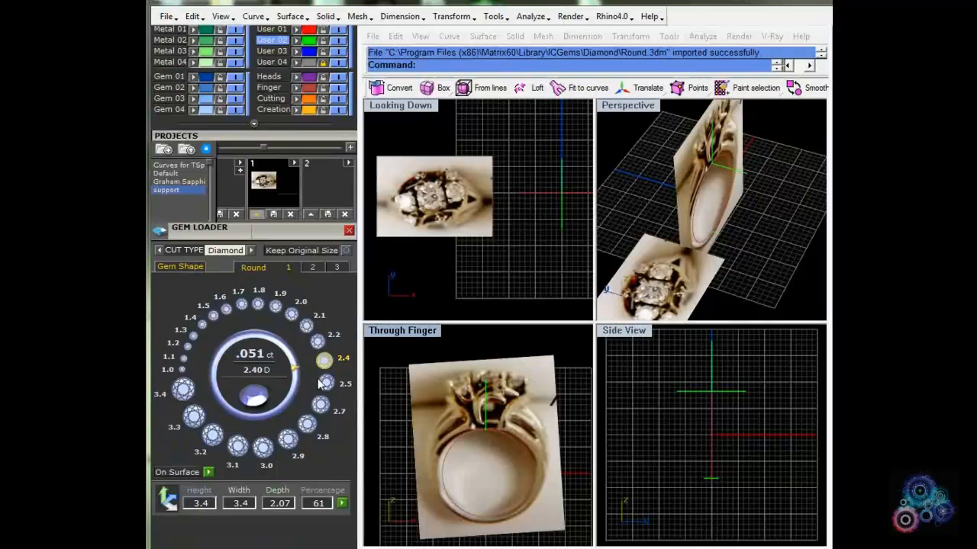
pyautogui.click(312, 266)
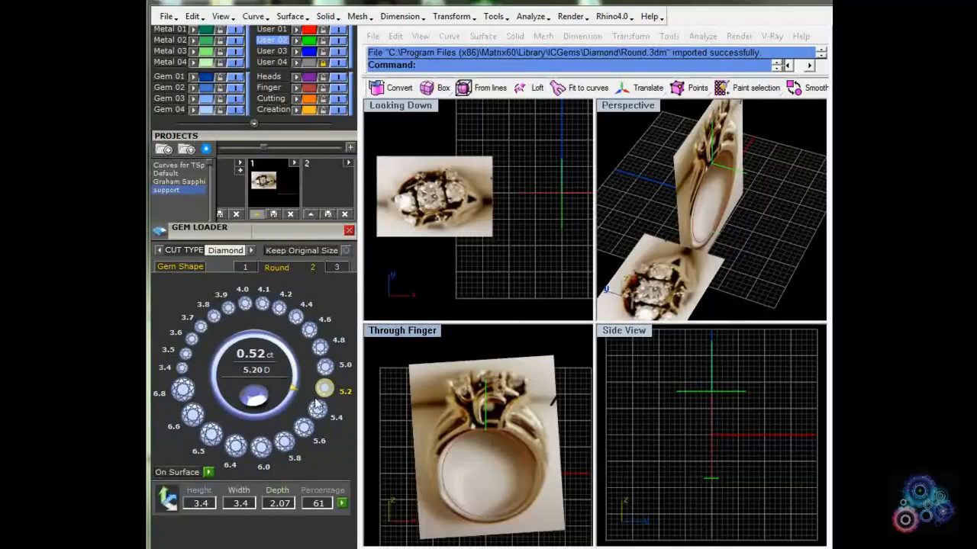
pyautogui.click(308, 431)
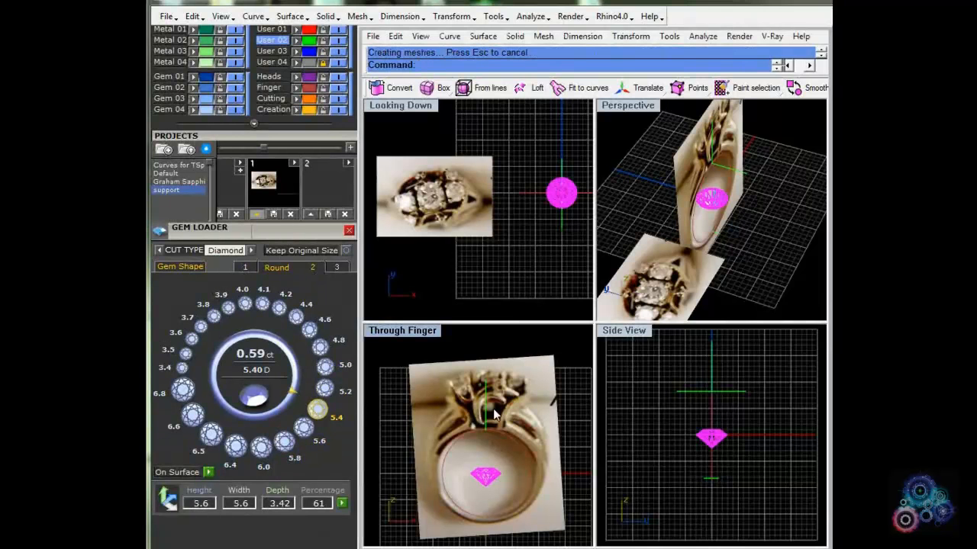
# Step: Move the 5.6 mm diamond straight up onto the center stone of the ring photo and deselect it
pyautogui.moveTo(498, 475); pyautogui.dragTo(499, 389)
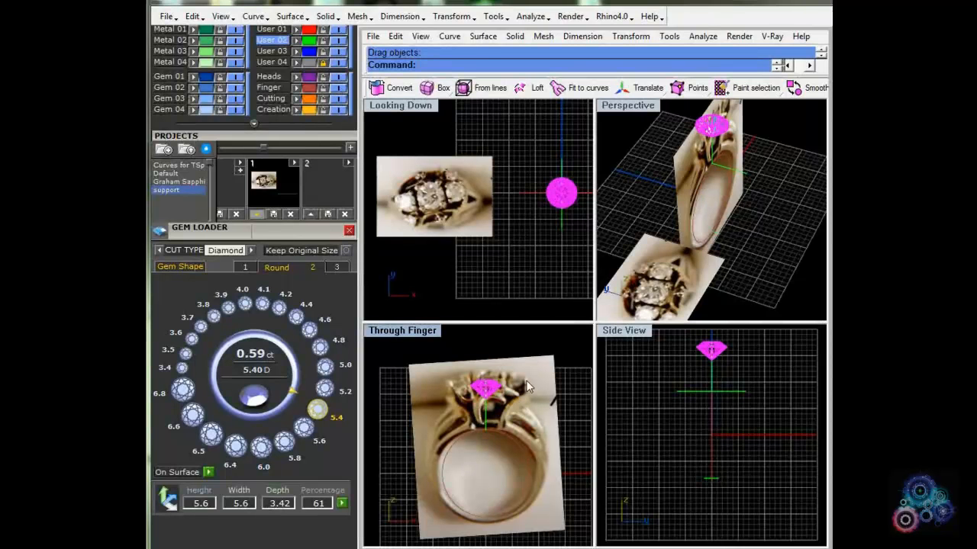
pyautogui.click(760, 364)
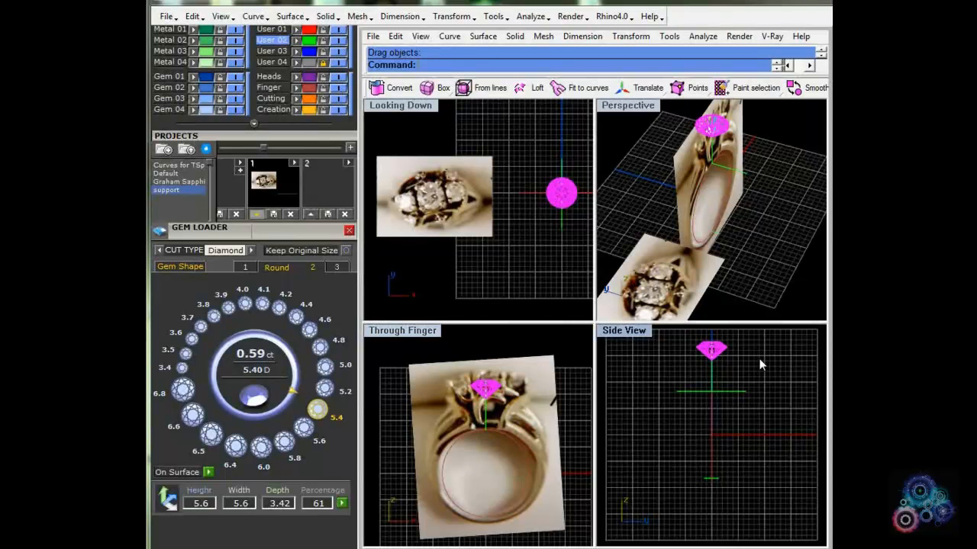
pyautogui.click(760, 364)
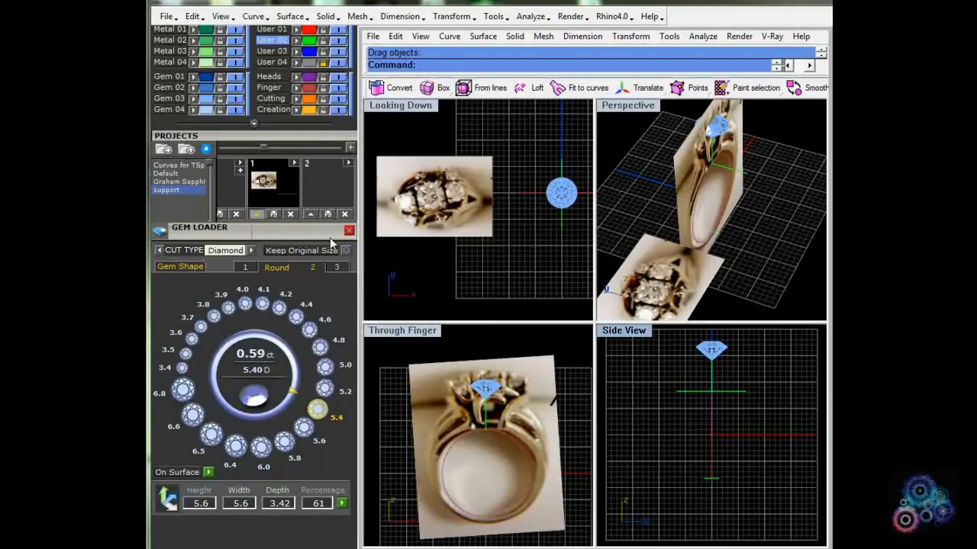
# Step: Load a 3.8 mm round diamond and move it straight up to just below the center diamond's table
pyautogui.click(216, 317)
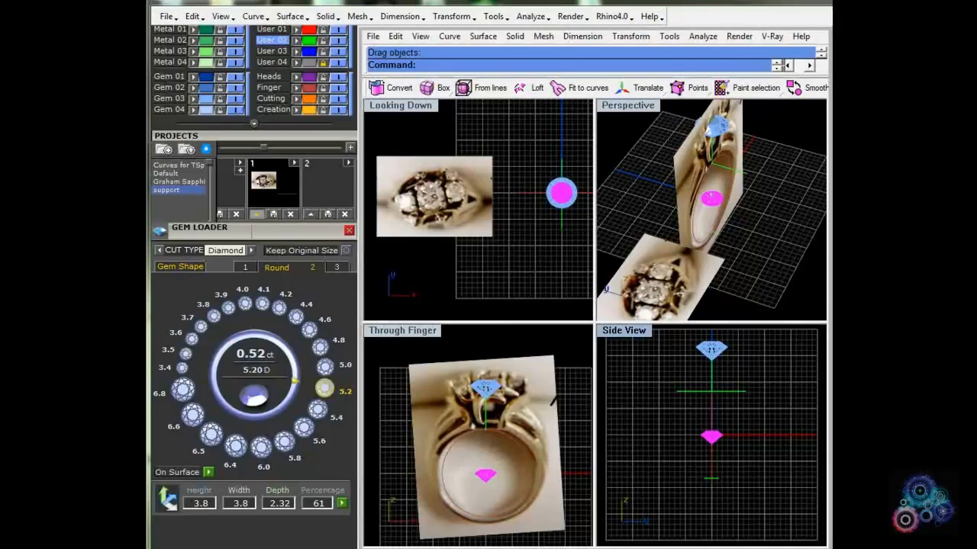
pyautogui.moveTo(510, 265); pyautogui.dragTo(483, 260, button='right')
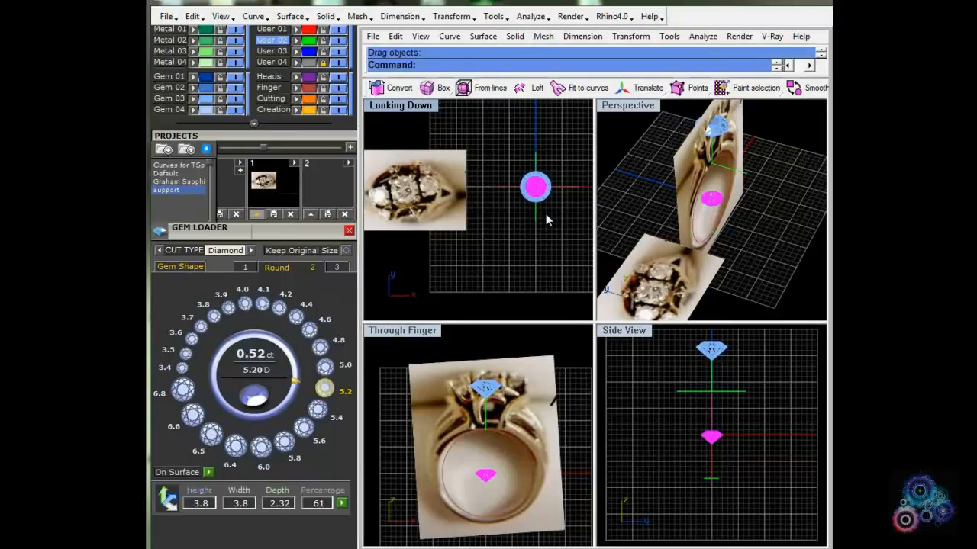
pyautogui.moveTo(487, 474); pyautogui.dragTo(501, 390)
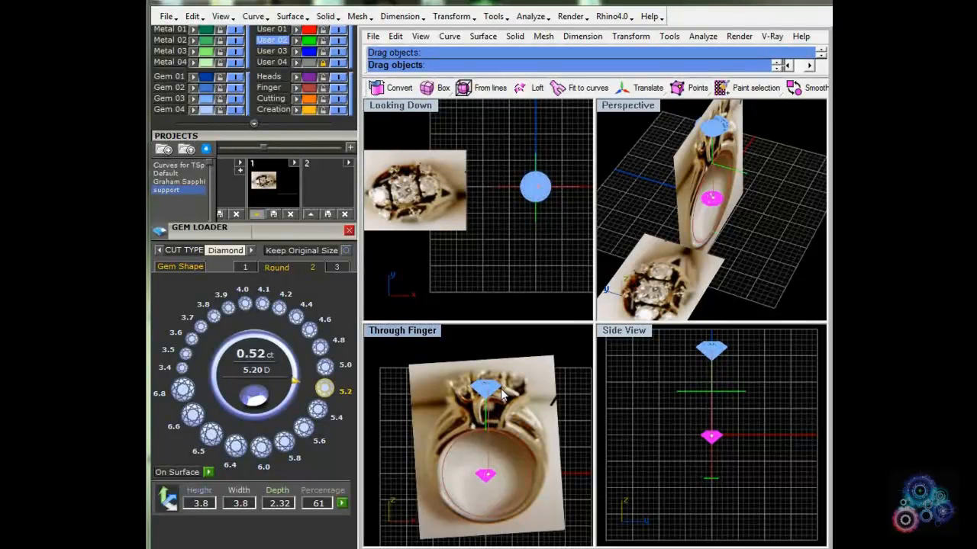
pyautogui.moveTo(501, 390); pyautogui.dragTo(501, 391)
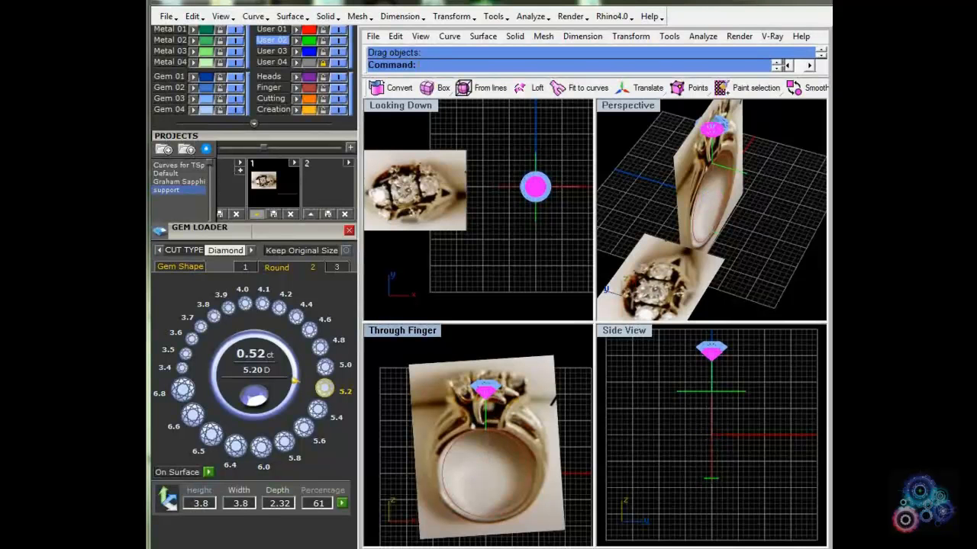
# Step: Rotate the 3.8 mm diamond clockwise about the world origin onto the photo's side stone, and shift it slightly off-axis in Looking Down
pyautogui.click(206, 145)
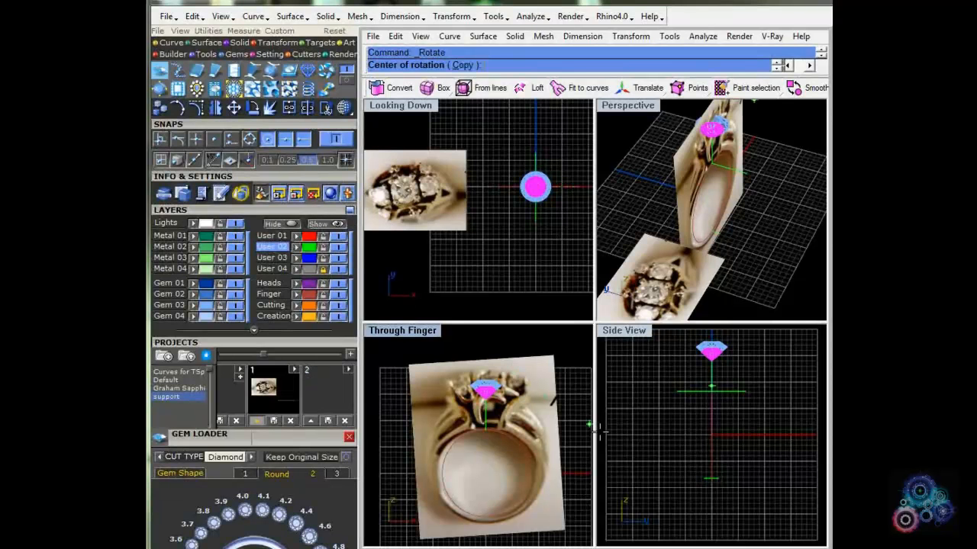
pyautogui.write('W0,0,0')
pyautogui.press('Return')
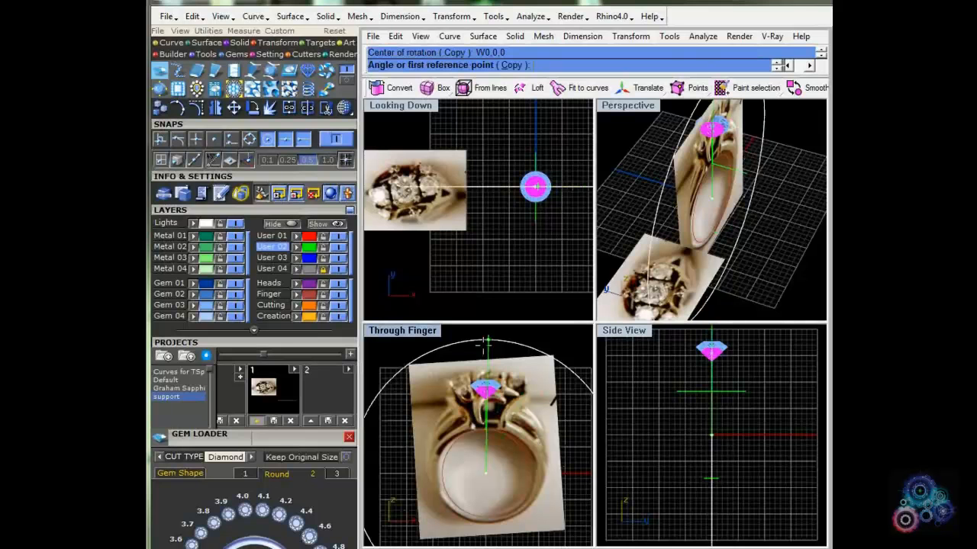
pyautogui.click(486, 340)
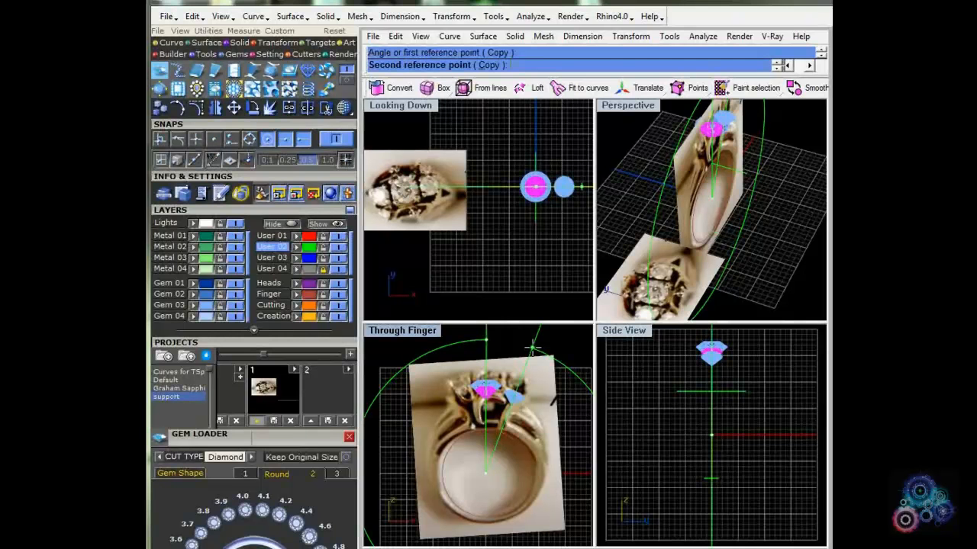
pyautogui.click(534, 349)
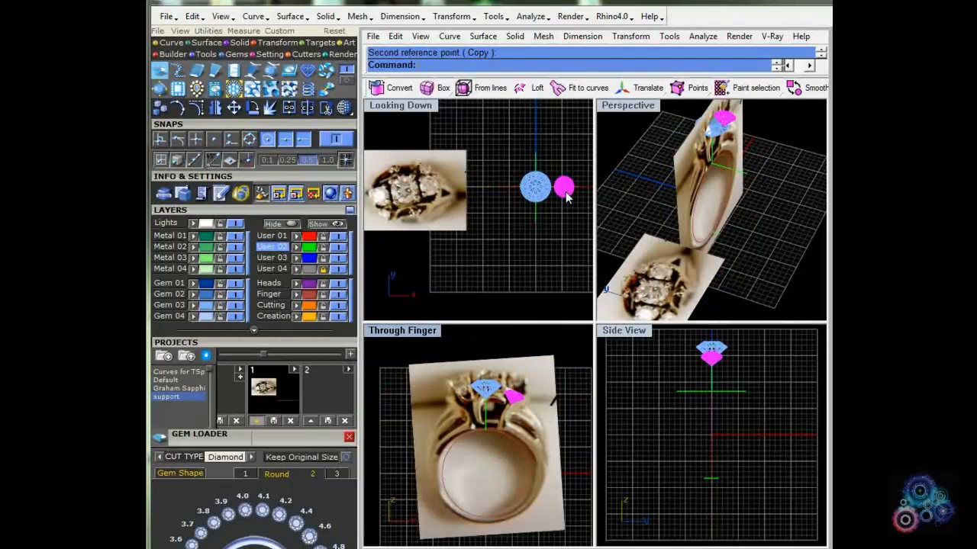
pyautogui.click(566, 195)
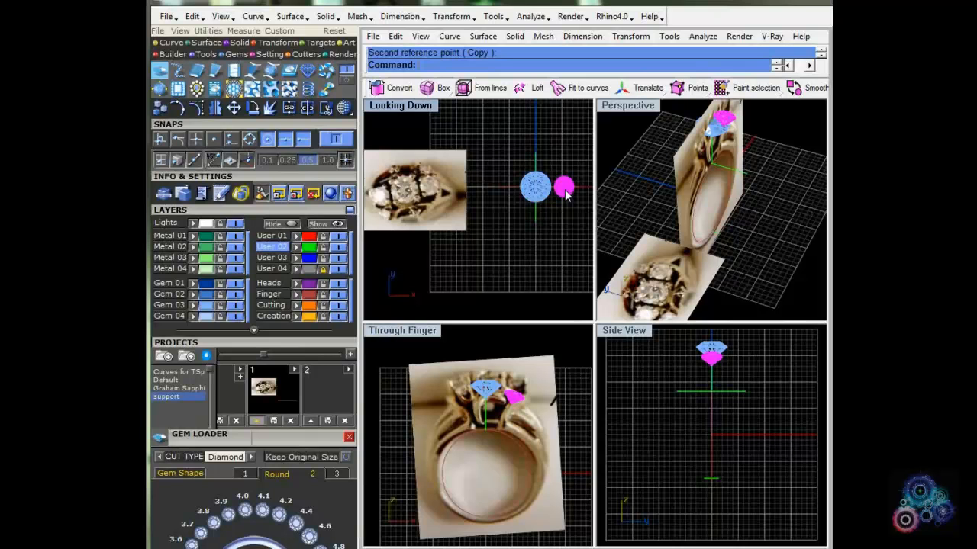
pyautogui.moveTo(565, 195); pyautogui.dragTo(565, 187)
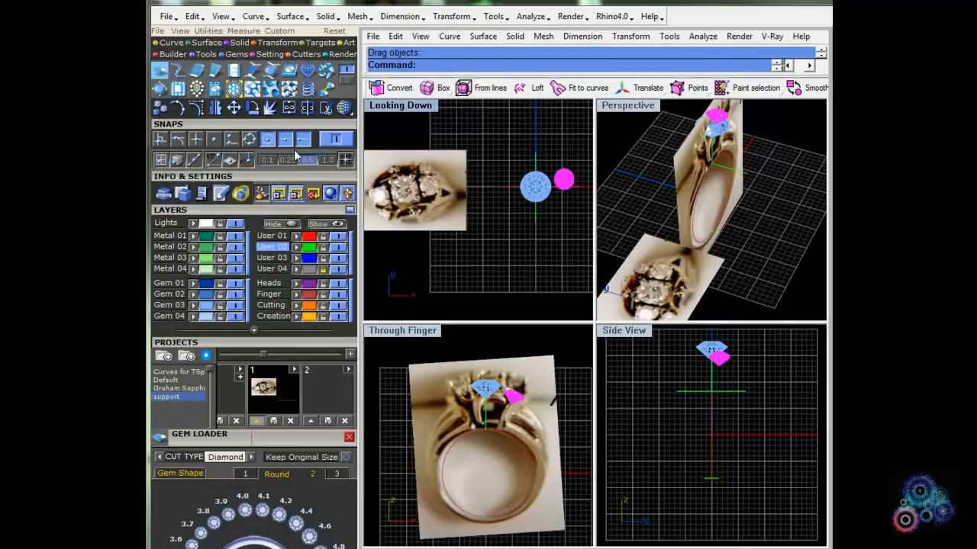
# Step: Make a rotated copy of the side diamond 180 degrees around the center diamond in the Looking Down view
pyautogui.click(252, 108)
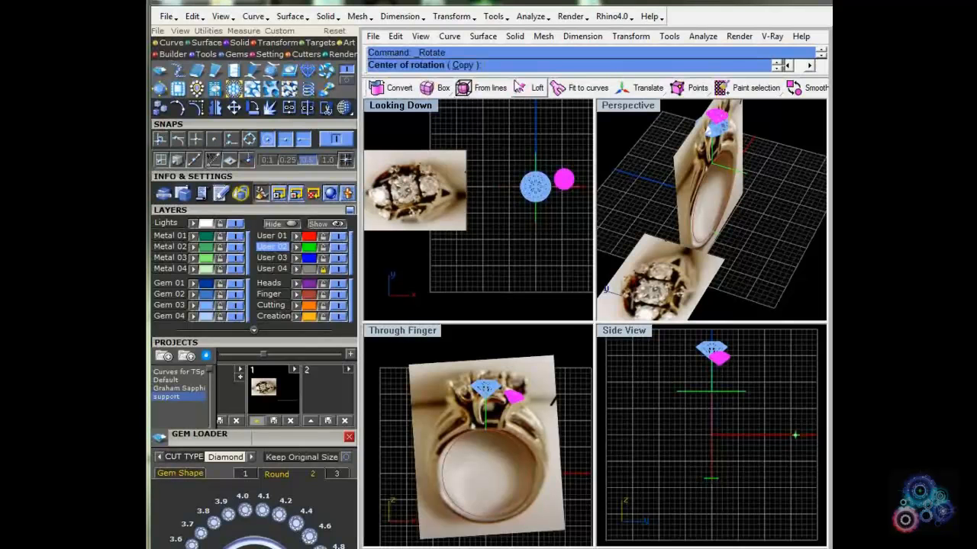
pyautogui.click(463, 65)
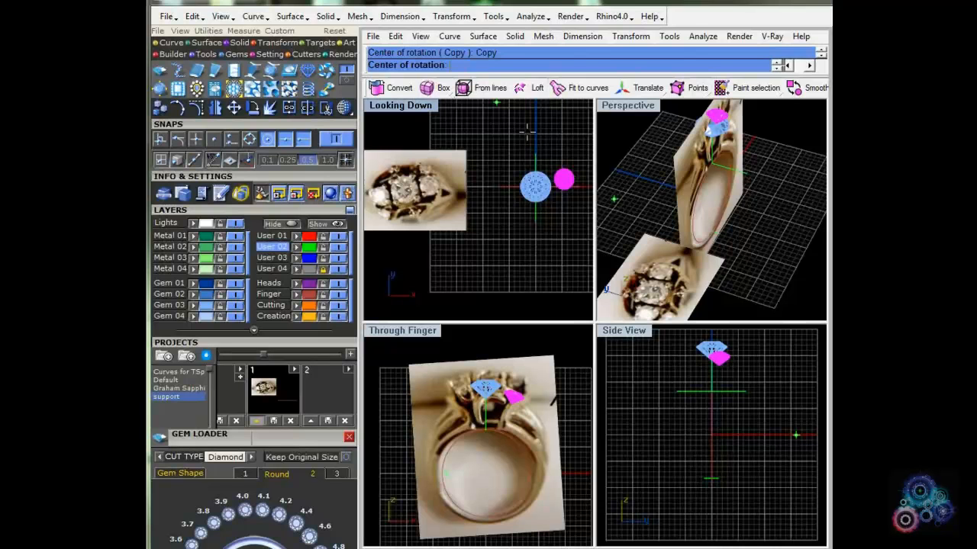
pyautogui.click(535, 186)
pyautogui.click(535, 120)
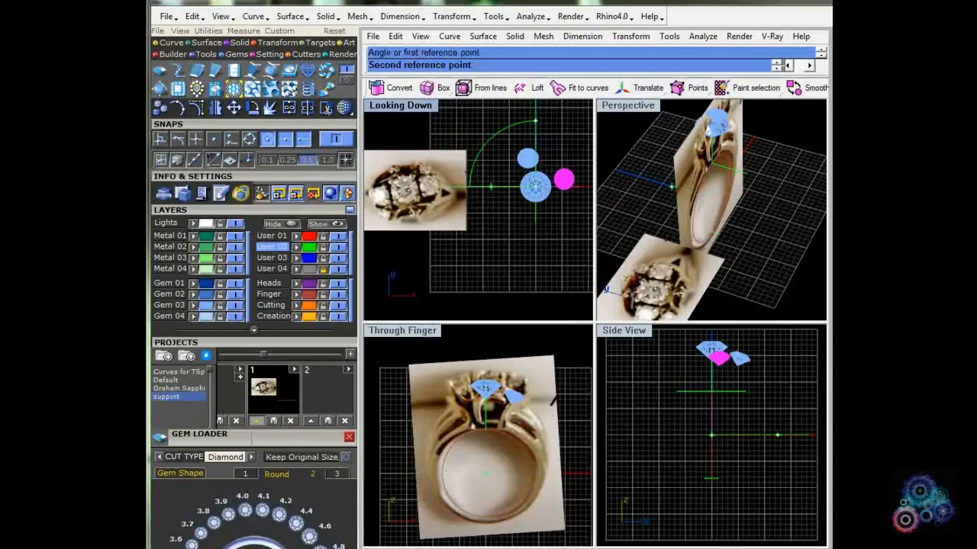
pyautogui.click(520, 245)
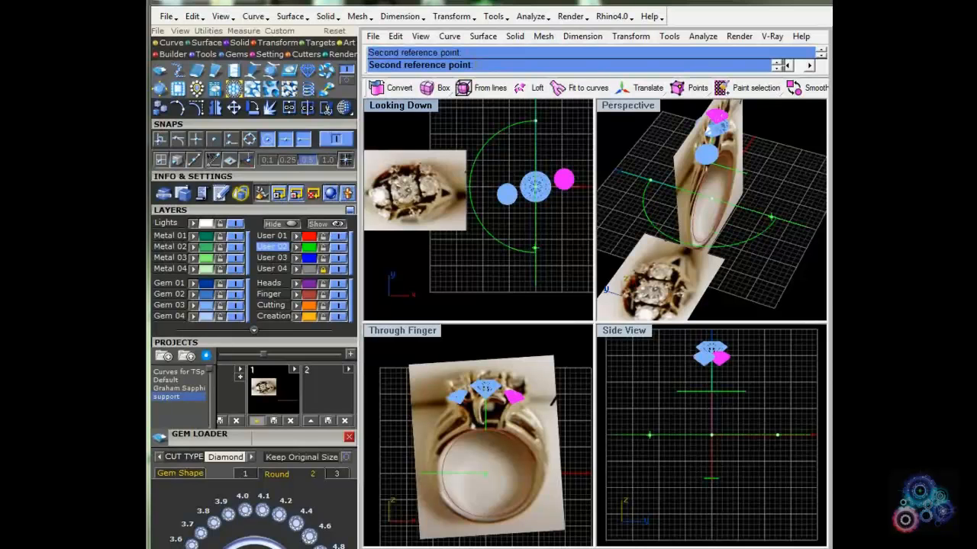
pyautogui.press('Return')
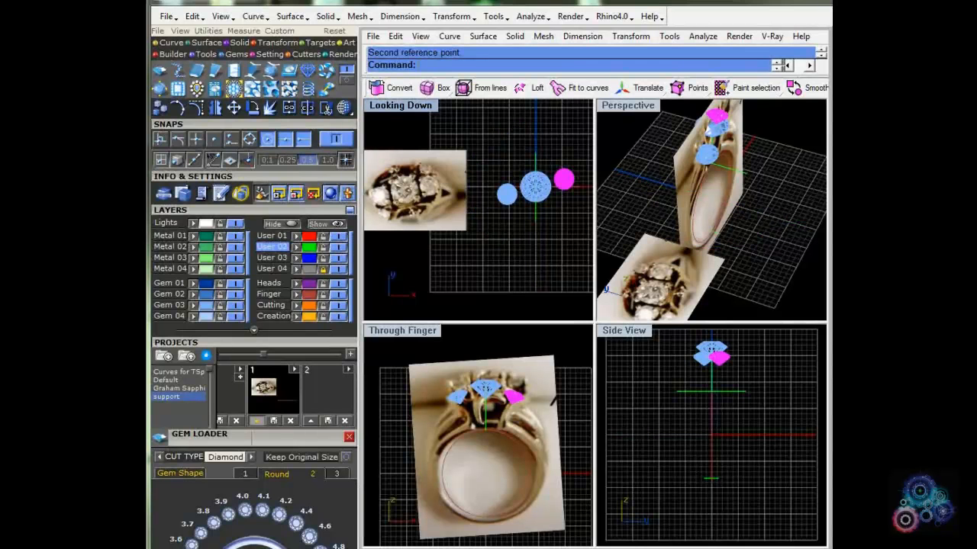
# Step: Deselect the side diamond and hide the three diamonds' layer, Gem 03
pyautogui.moveTo(737, 245); pyautogui.dragTo(693, 197, button='right')
pyautogui.press('Escape')
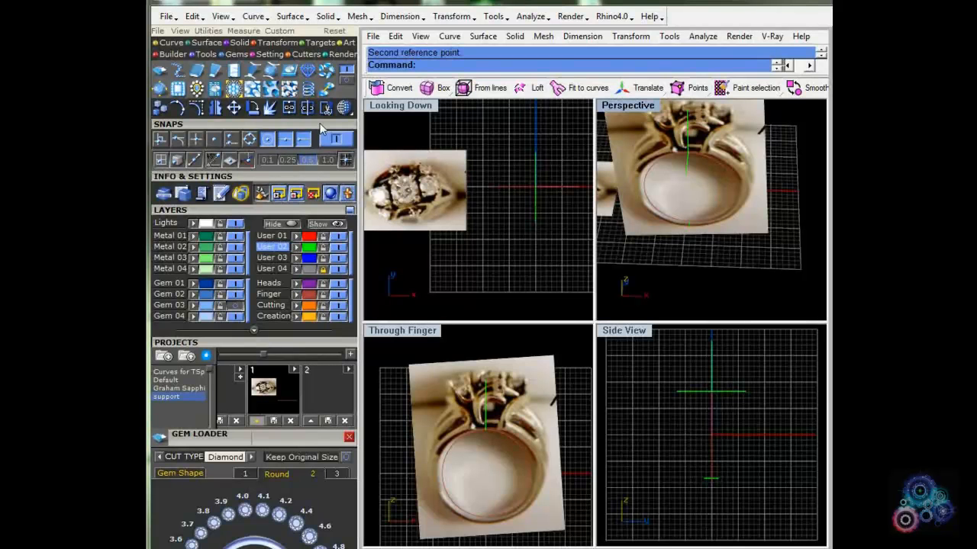
pyautogui.scroll(5, 542, 431)
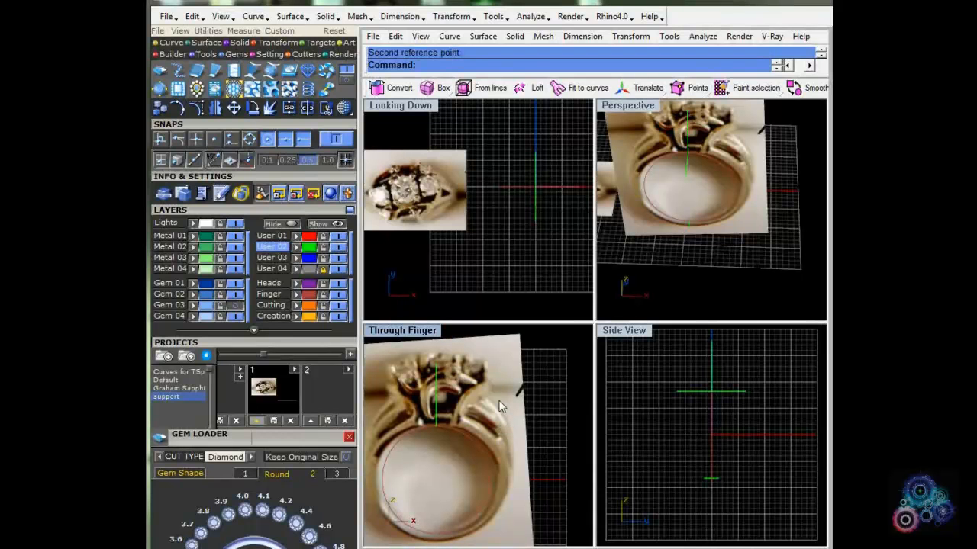
# Step: Draw an arc by start, end and direction in Through Finger, from the finger rail just beside the vertical guide line up along the photo's shoulder edge
pyautogui.click(171, 42)
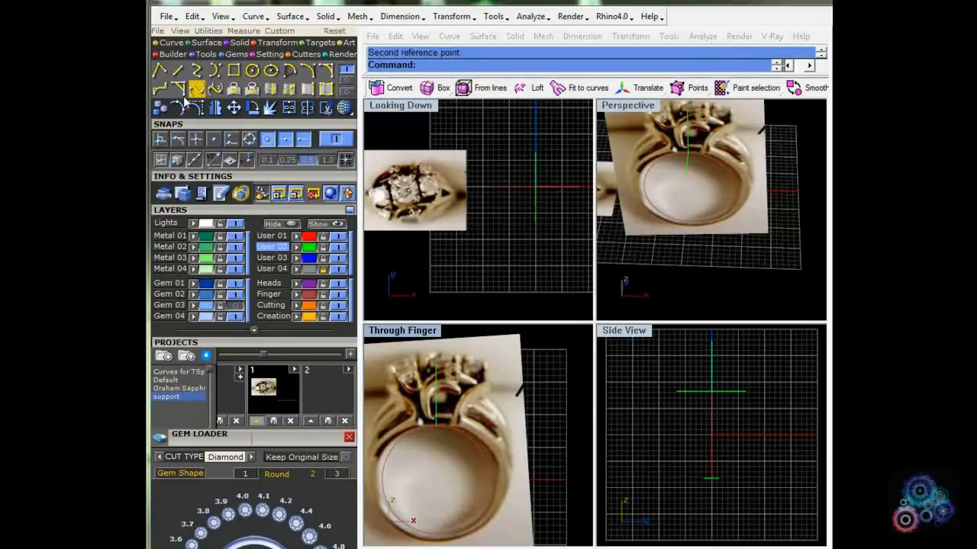
pyautogui.click(290, 72)
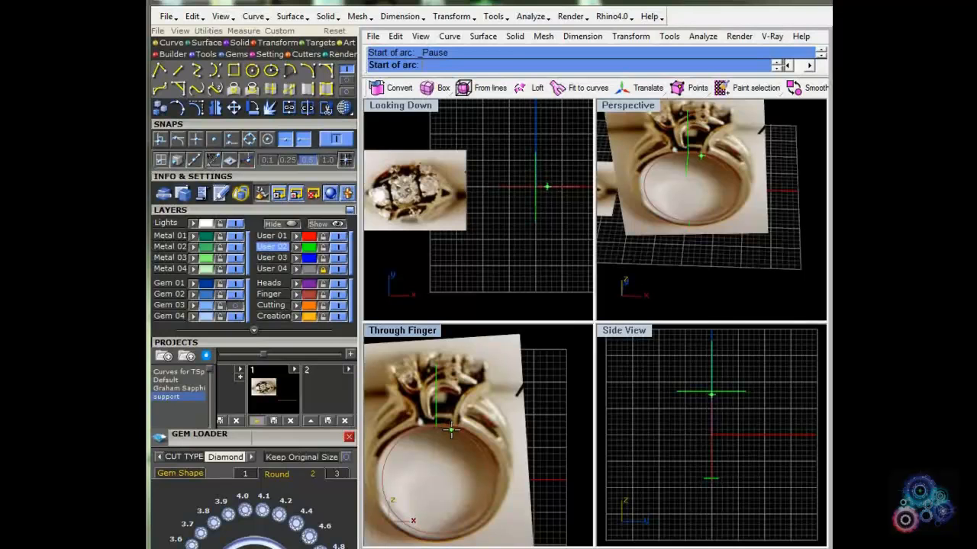
pyautogui.click(451, 431)
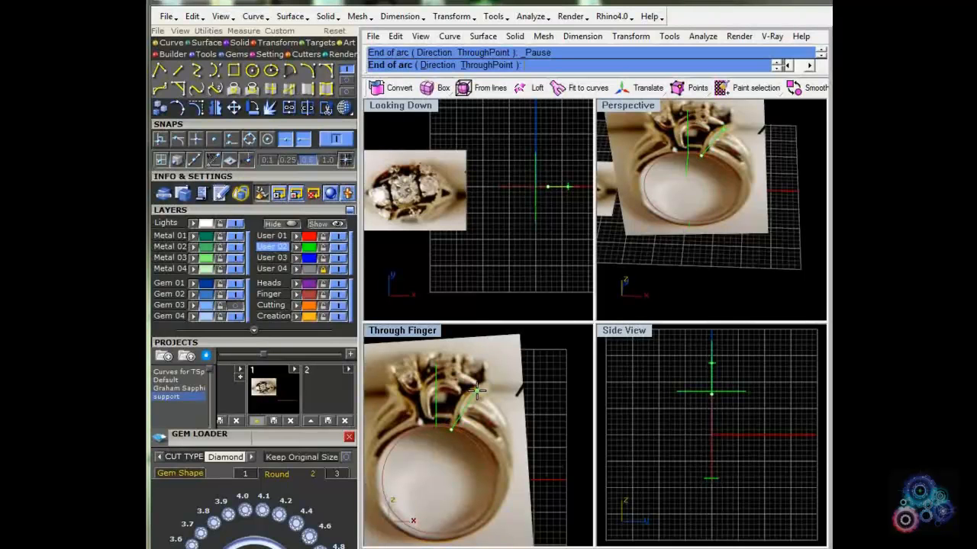
pyautogui.click(469, 391)
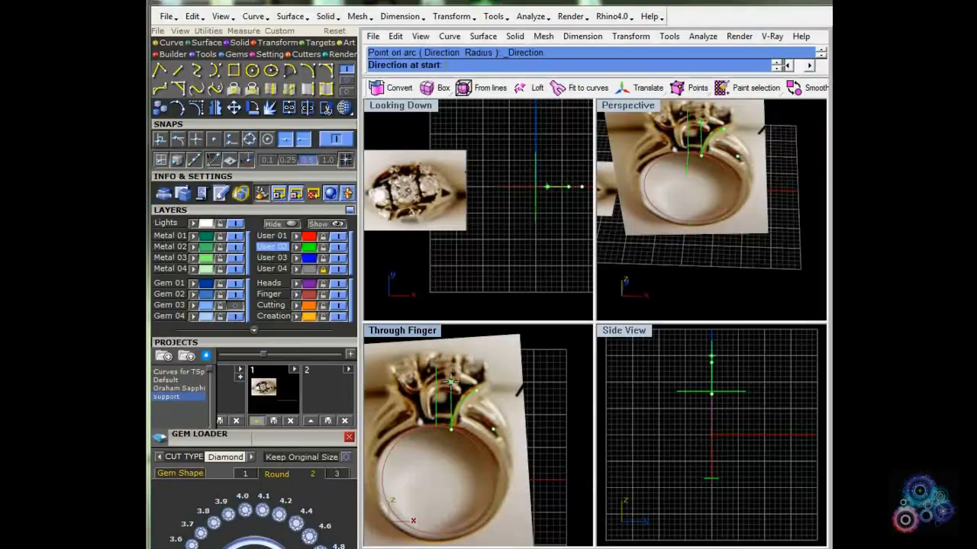
pyautogui.click(451, 381)
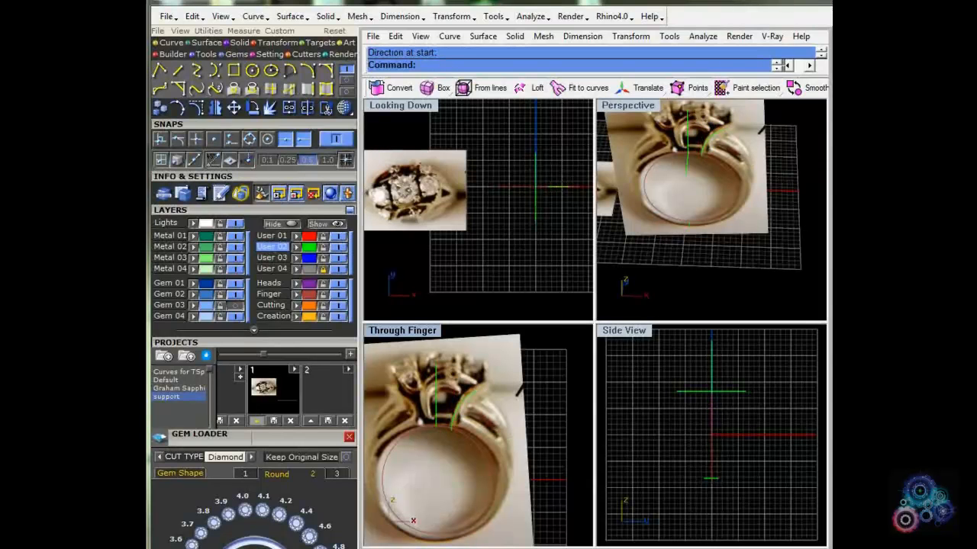
# Step: Adjust the arc's upper end and middle control points so the curve follows the shoulder edge in the photo
pyautogui.scroll(4, 472, 392)
pyautogui.click(476, 392)
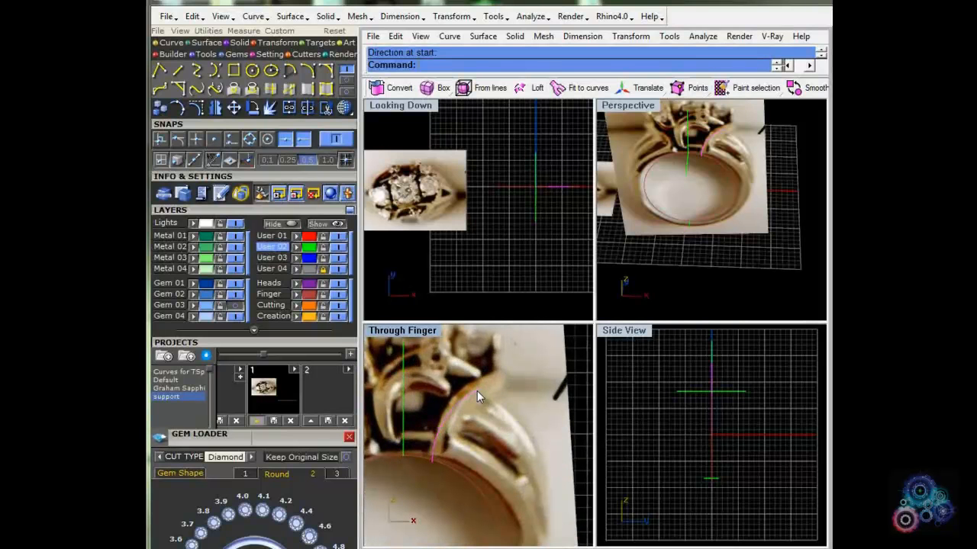
pyautogui.press('F10')
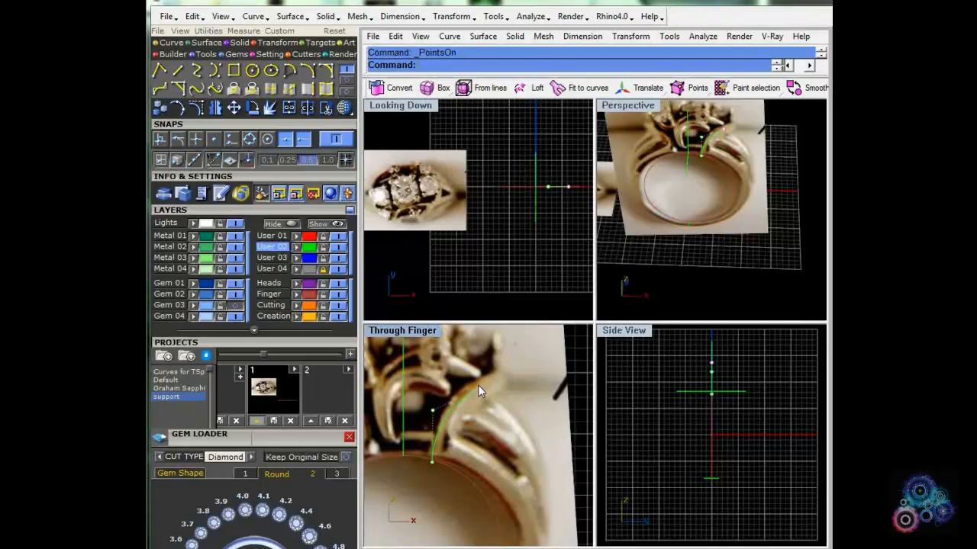
pyautogui.moveTo(479, 386); pyautogui.dragTo(473, 386)
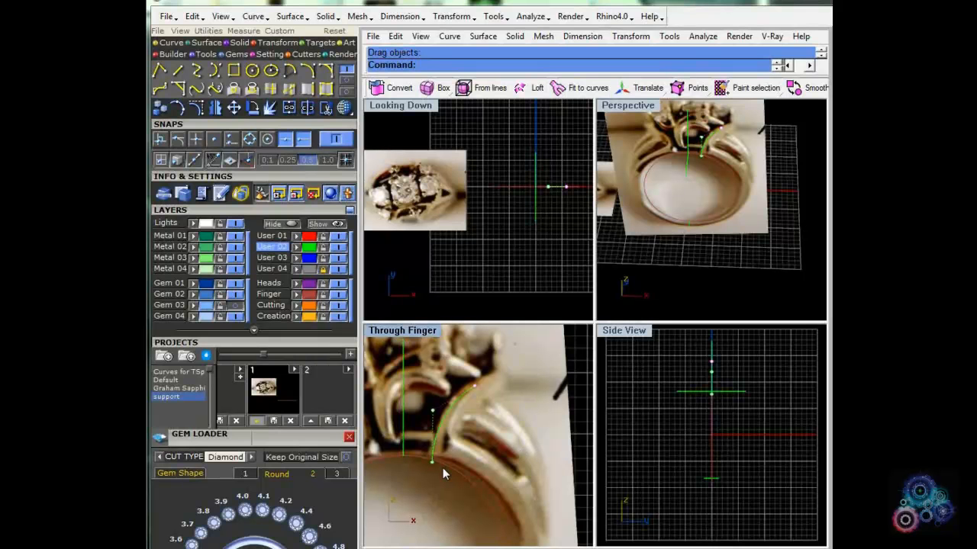
pyautogui.moveTo(475, 386); pyautogui.dragTo(472, 386)
pyautogui.scroll(-6, 519, 439)
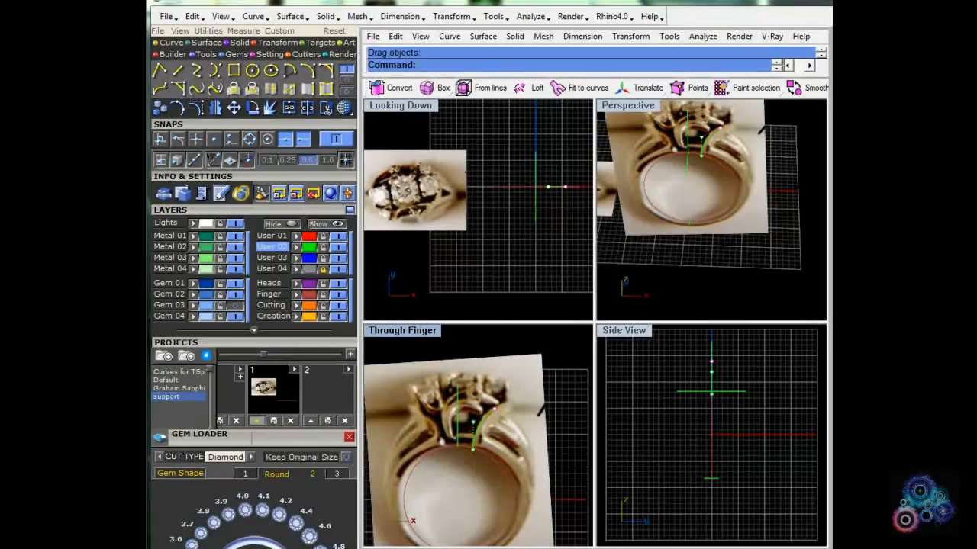
pyautogui.scroll(6, 473, 427)
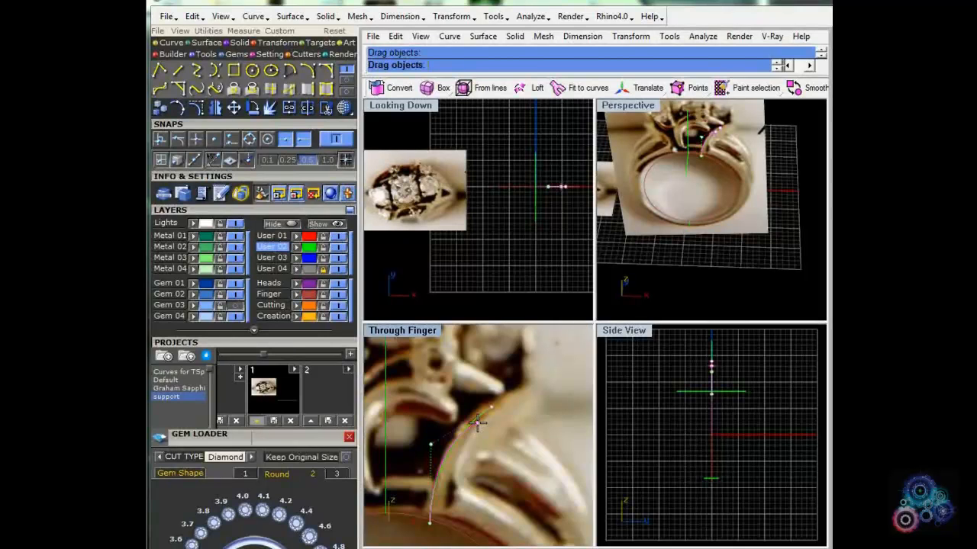
pyautogui.moveTo(432, 446)
pyautogui.mouseDown()
pyautogui.moveTo(435, 469)
pyautogui.moveTo(428, 462)
pyautogui.mouseUp()
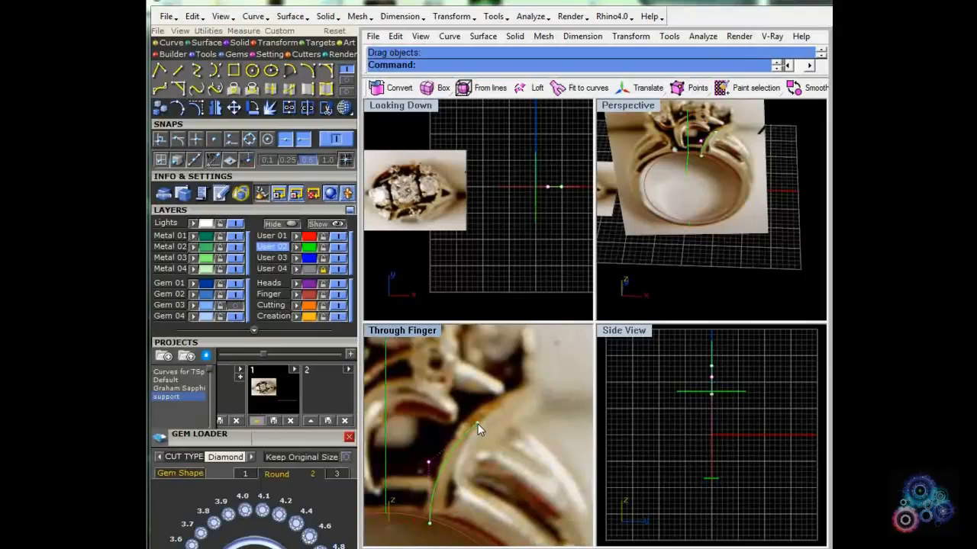
pyautogui.moveTo(476, 424); pyautogui.dragTo(475, 419)
# Step: Offset the finger rail outward by 1.7 in the Through Finger view
pyautogui.scroll(-2, 494, 435)
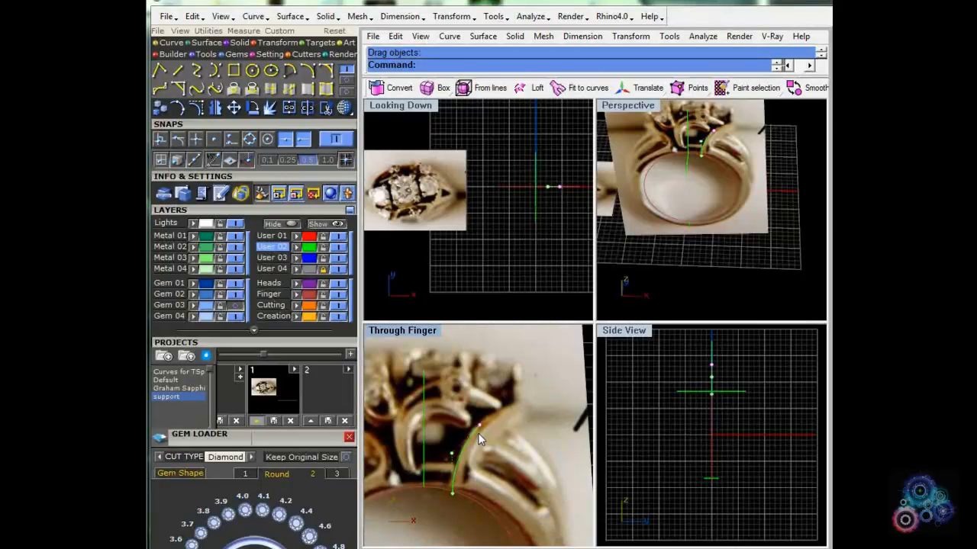
pyautogui.scroll(-1, 495, 443)
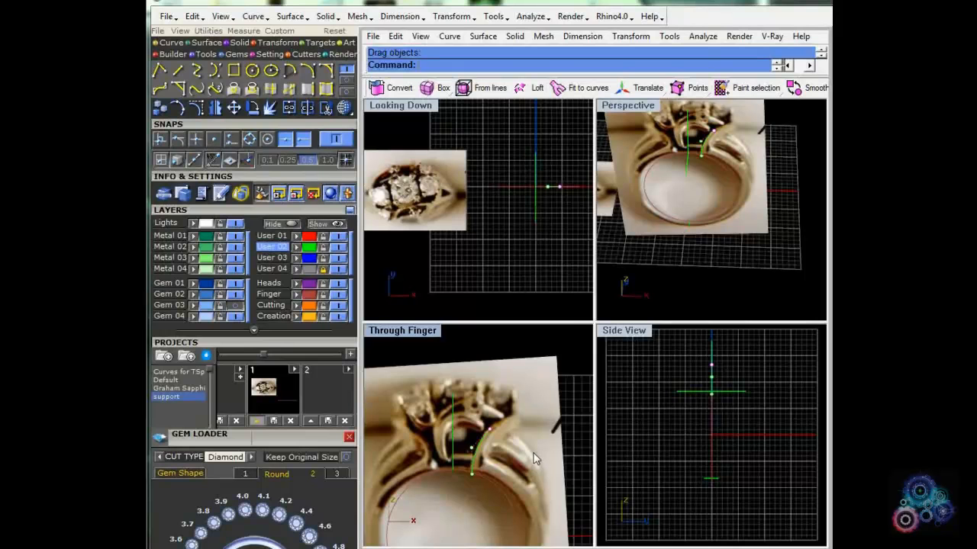
pyautogui.scroll(-2, 535, 473)
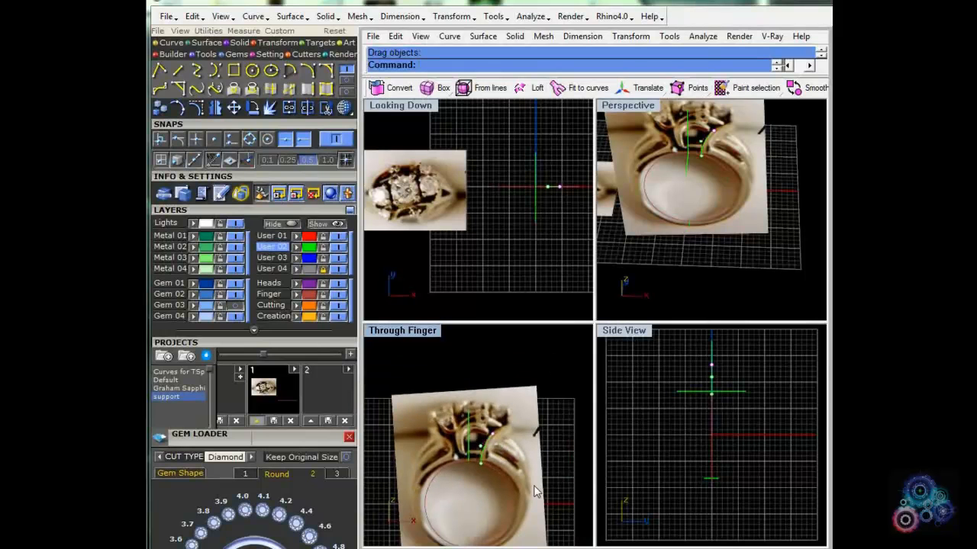
pyautogui.scroll(-2, 535, 492)
pyautogui.click(493, 424)
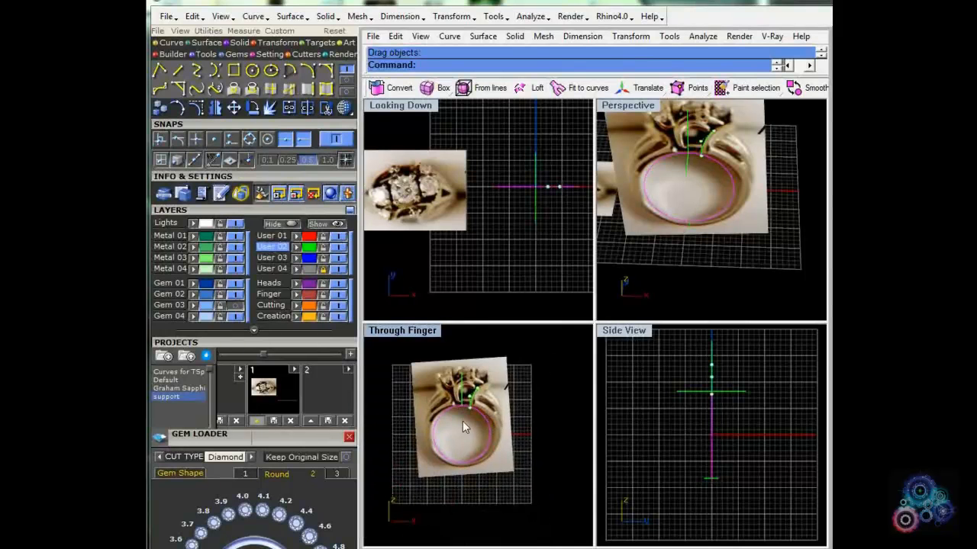
pyautogui.click(349, 89)
pyautogui.scroll(5, 454, 456)
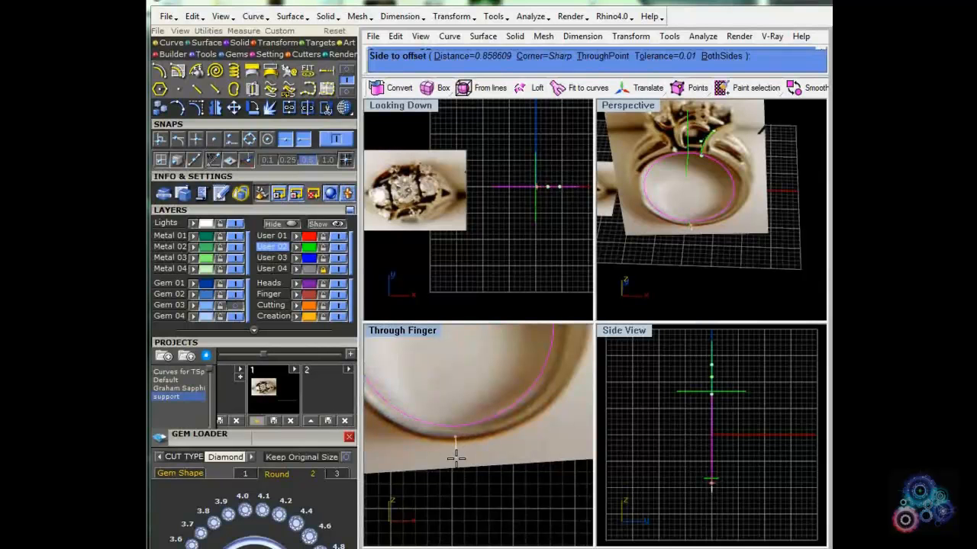
pyautogui.write('1.7')
pyautogui.press('Return')
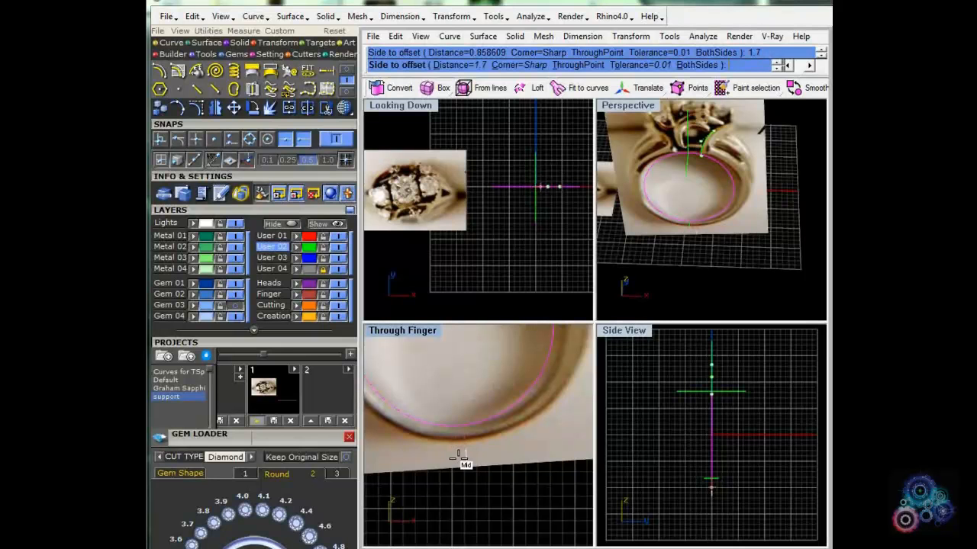
pyautogui.click(453, 452)
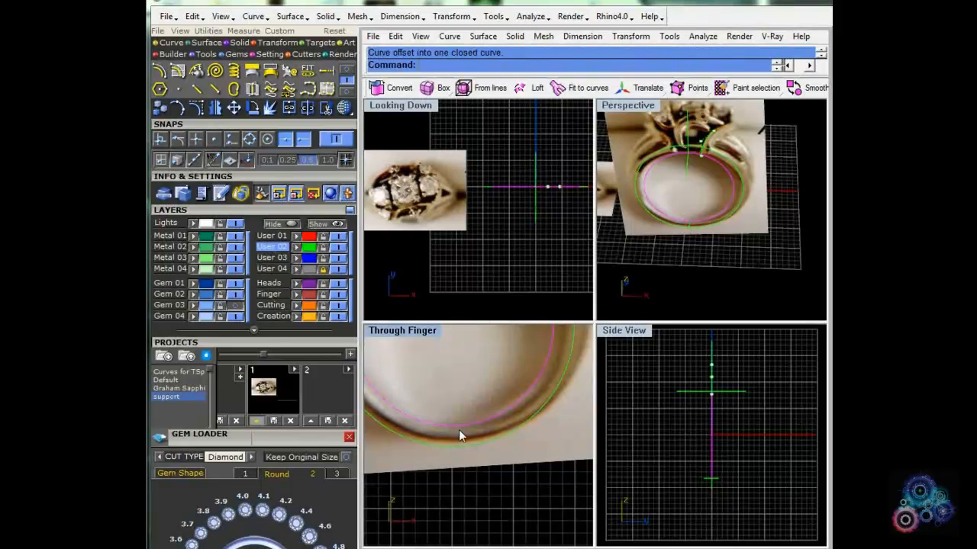
# Step: Show the control points of the offset circle, and turn off all curve control points
pyautogui.scroll(-5, 459, 430)
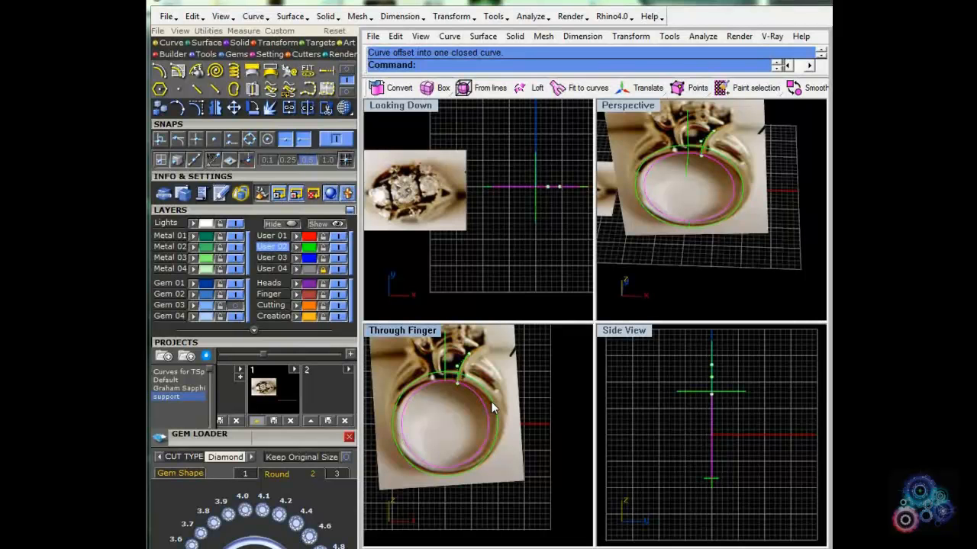
pyautogui.click(196, 107)
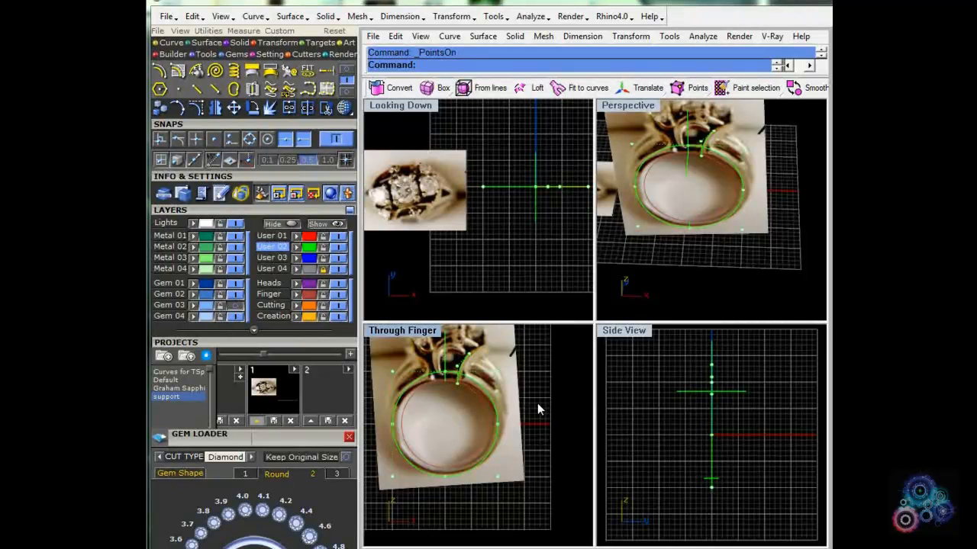
pyautogui.press('Escape')
# Step: Draw a second arc with quadrant snap between the first arc's upper end and the finger rail's right-hand quadrant in Through Finger
pyautogui.click(343, 76)
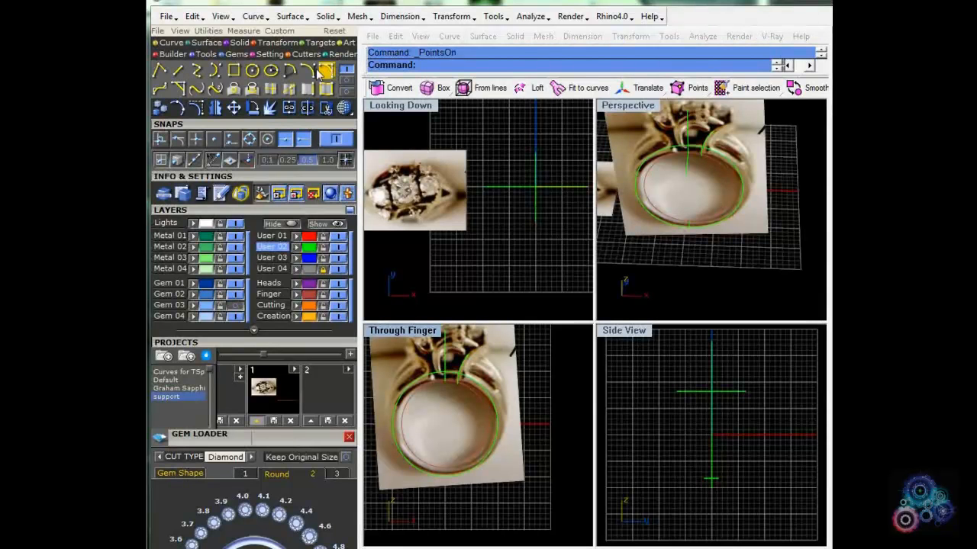
pyautogui.click(322, 71)
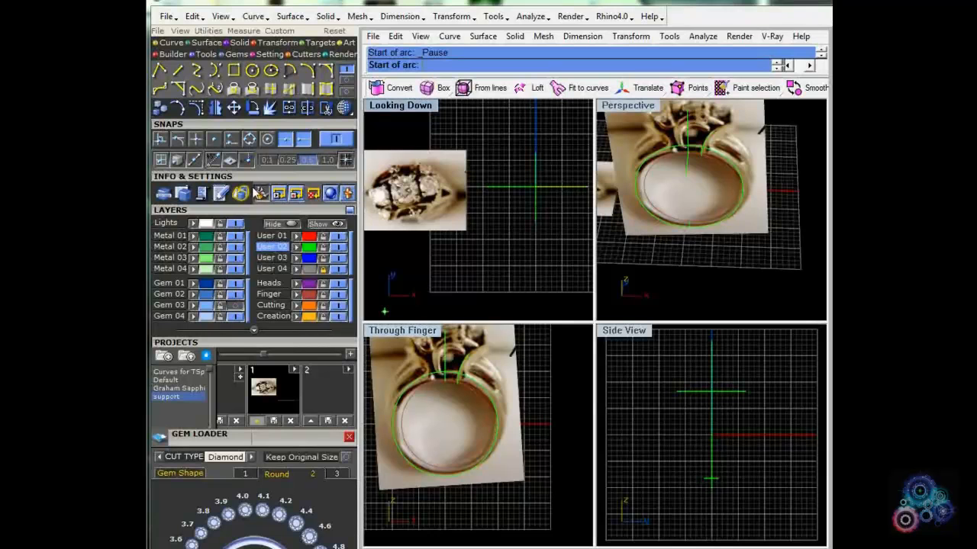
pyautogui.click(249, 139)
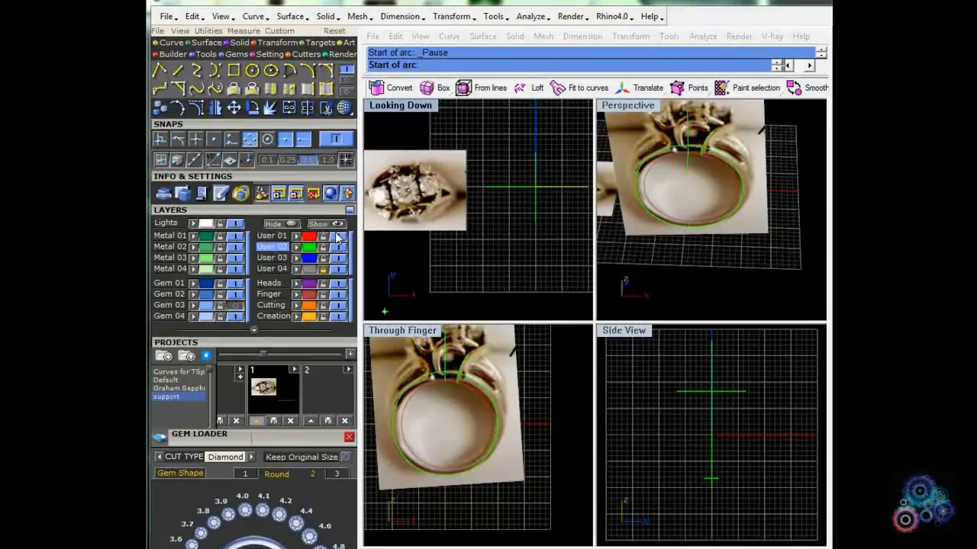
pyautogui.click(488, 421)
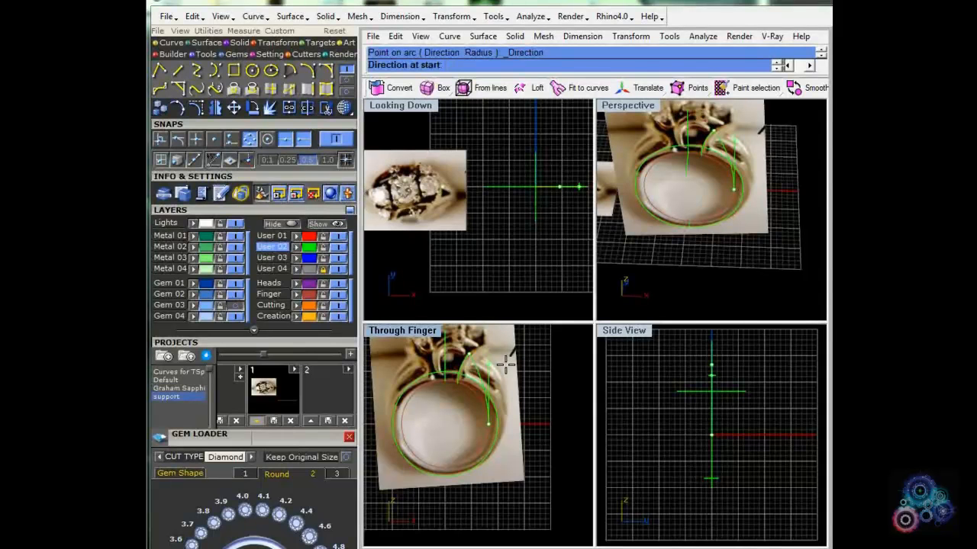
pyautogui.press('Escape')
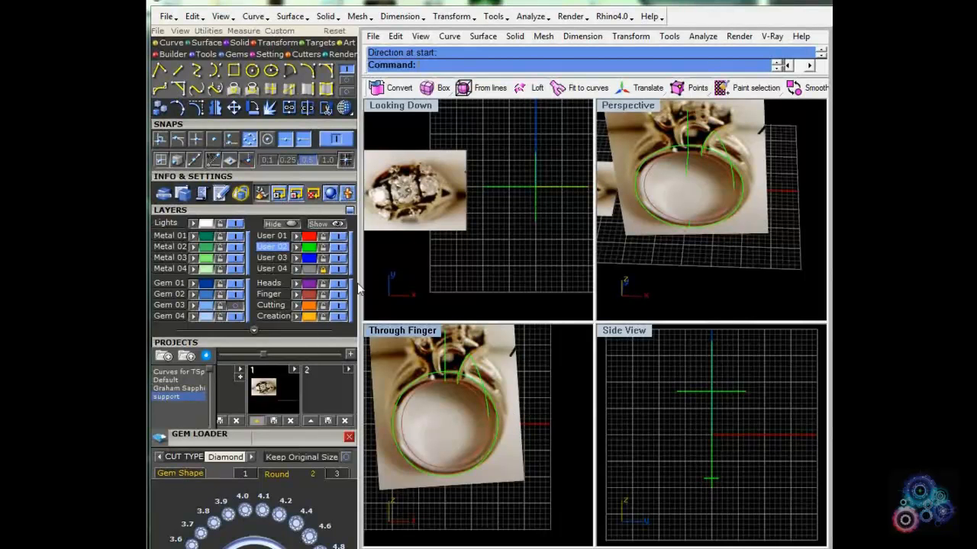
# Step: Unlock layer User 04 and narrow the Through Finger photo with a one-direction scale based at the midpoint of its lower edge
pyautogui.click(324, 269)
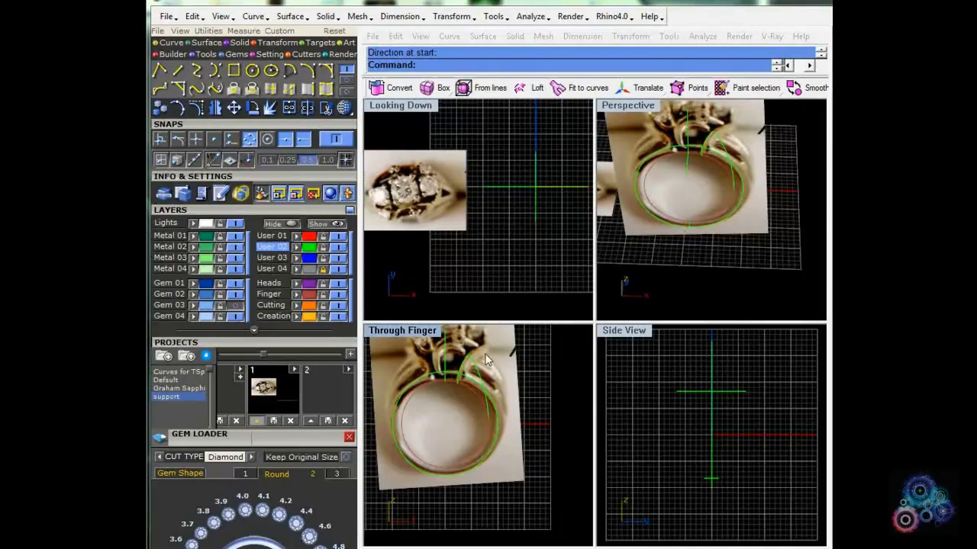
pyautogui.click(545, 393)
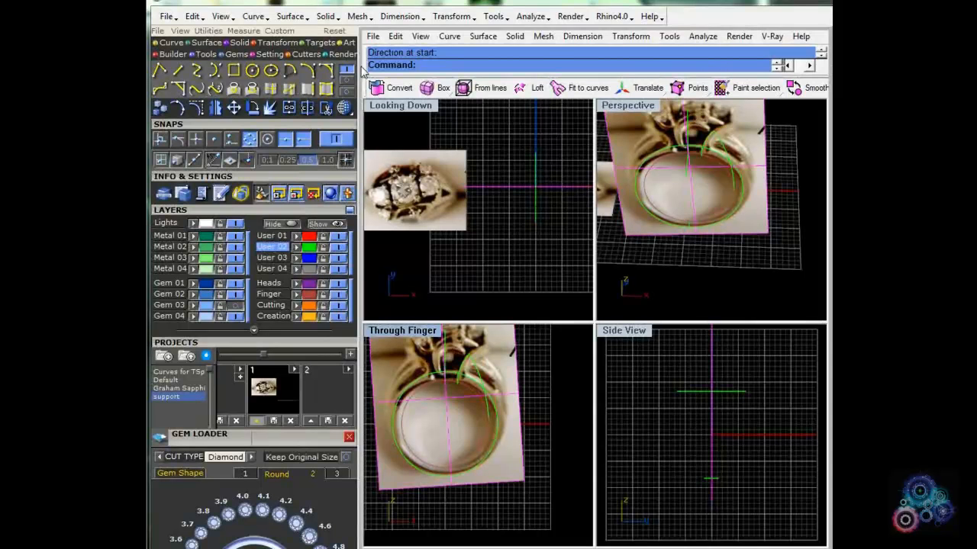
pyautogui.click(261, 44)
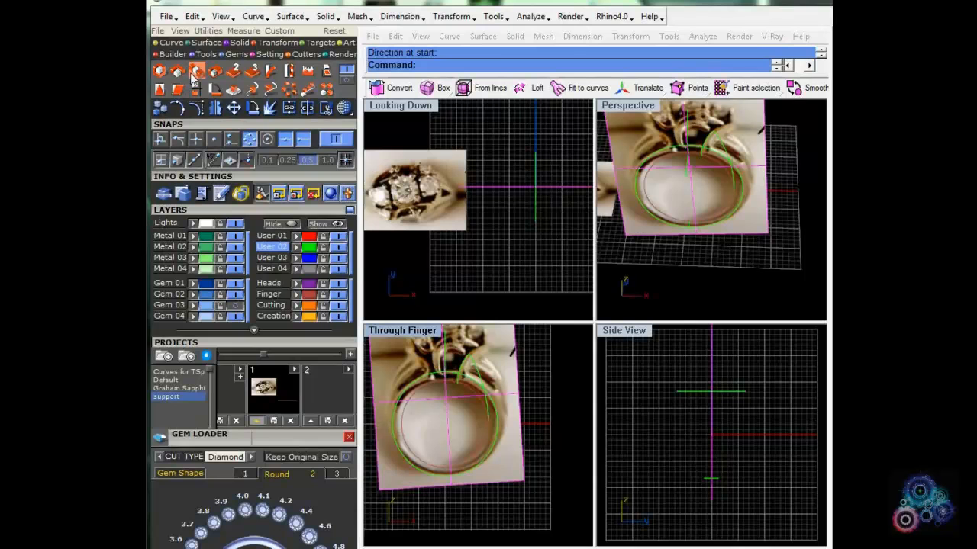
pyautogui.click(192, 74)
pyautogui.click(451, 485)
pyautogui.click(524, 481)
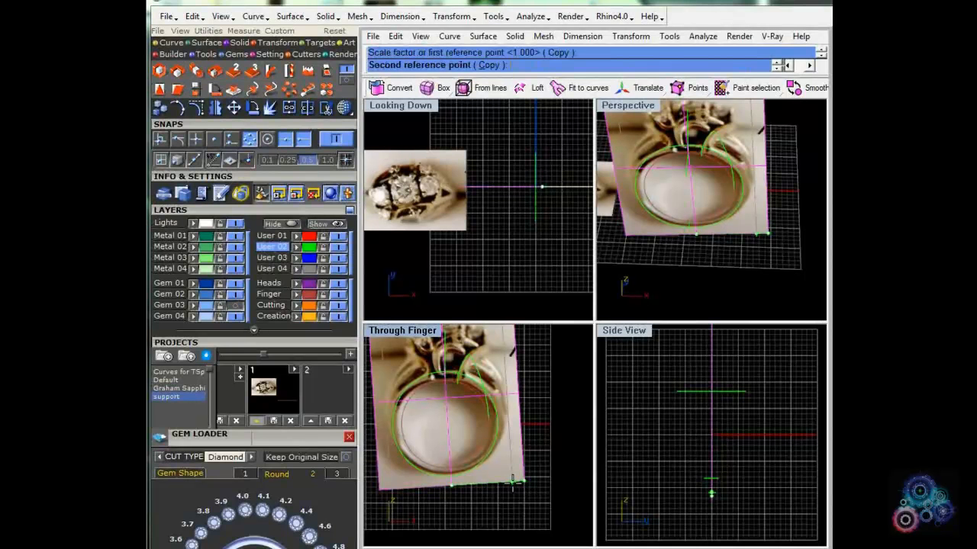
pyautogui.scroll(1, 518, 479)
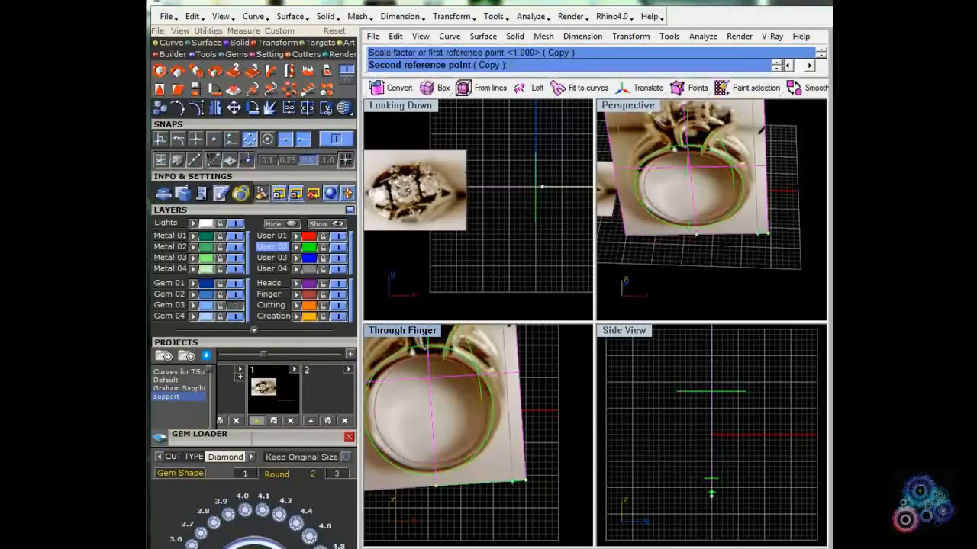
pyautogui.click(512, 483)
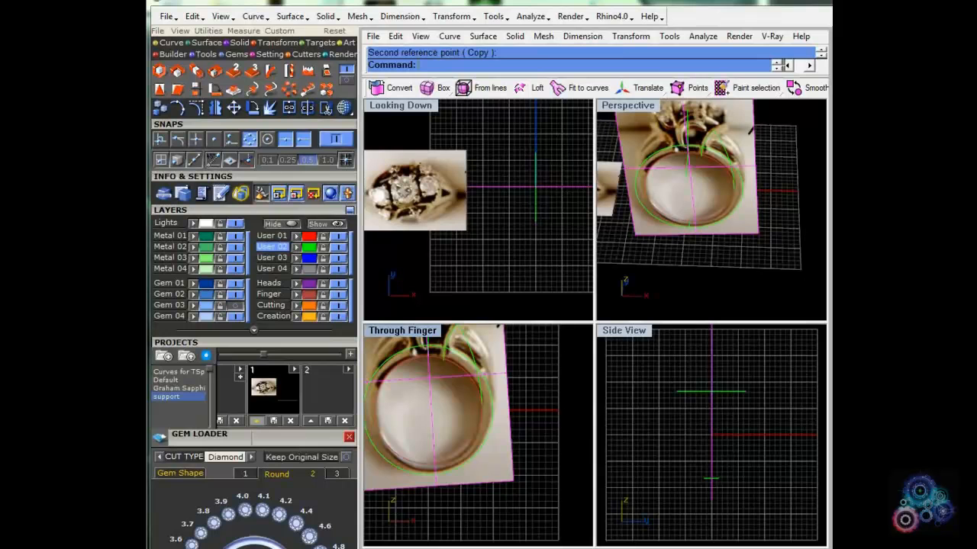
pyautogui.scroll(-2, 503, 465)
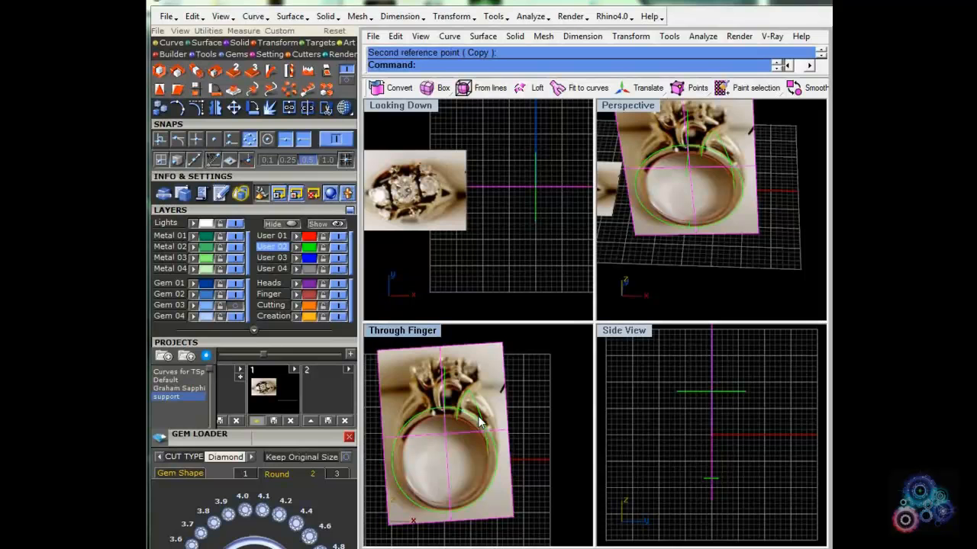
# Step: Draw an arc by start, end and direction in Looking Down, tracing the shoulder curve beside the right-hand stone in the top photo
pyautogui.moveTo(737, 200); pyautogui.dragTo(703, 206, button='right')
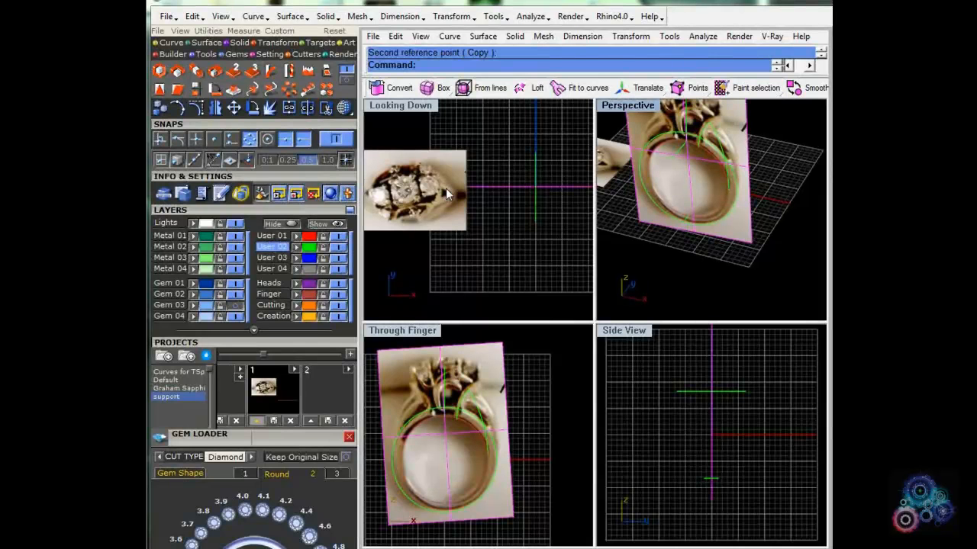
pyautogui.scroll(2, 446, 194)
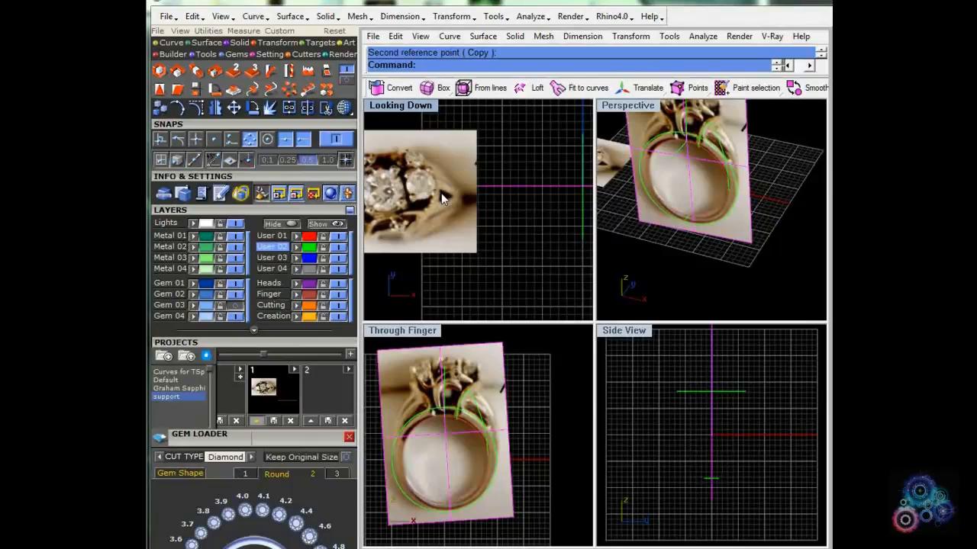
pyautogui.moveTo(441, 193); pyautogui.dragTo(480, 194, button='right')
pyautogui.click(175, 43)
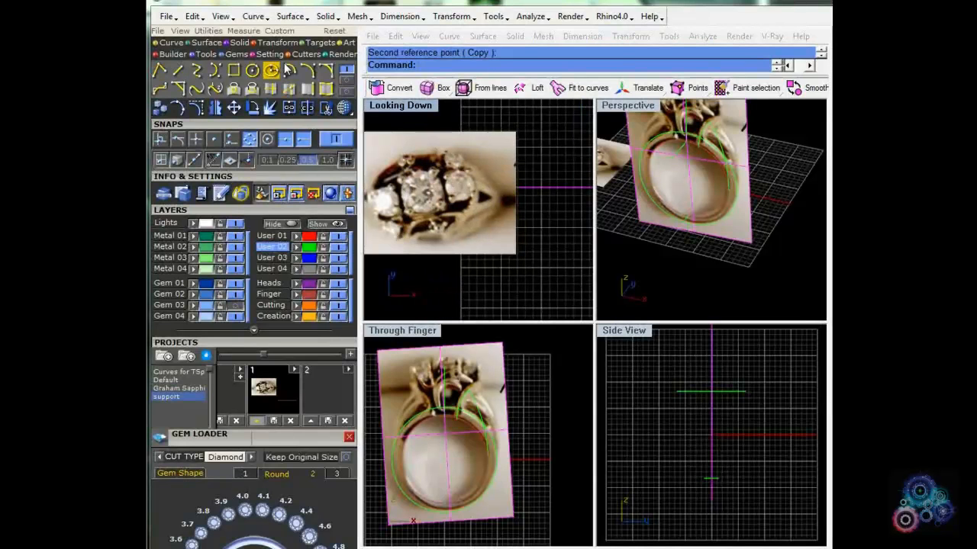
pyautogui.click(308, 70)
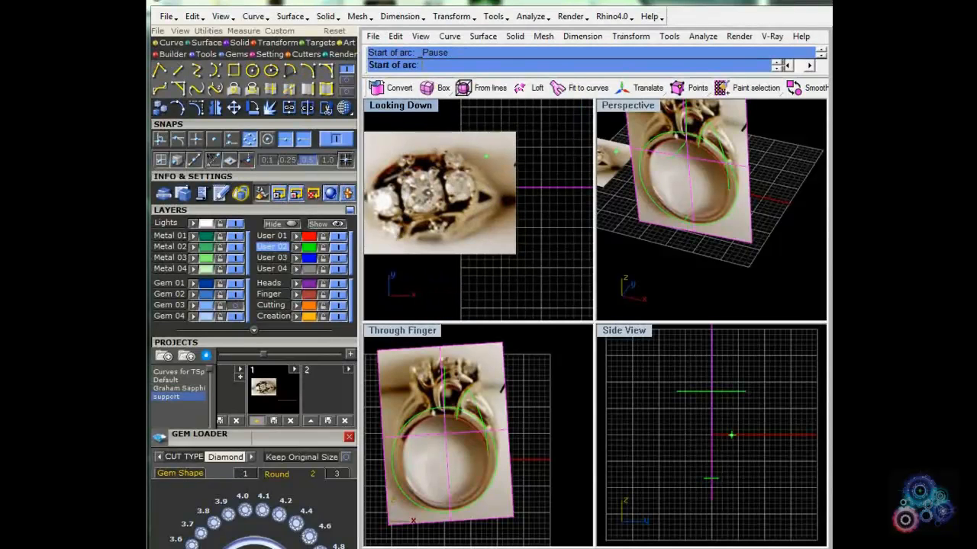
pyautogui.click(448, 156)
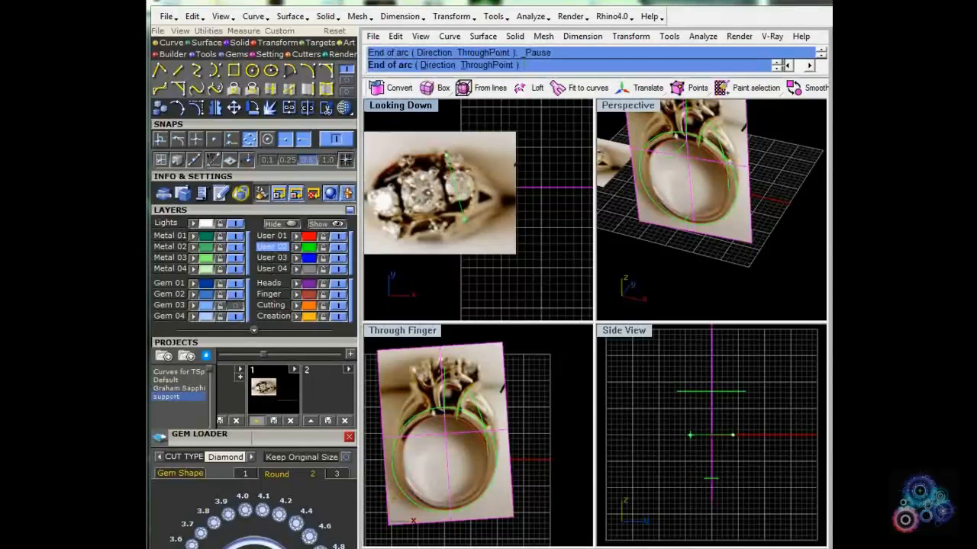
pyautogui.click(452, 241)
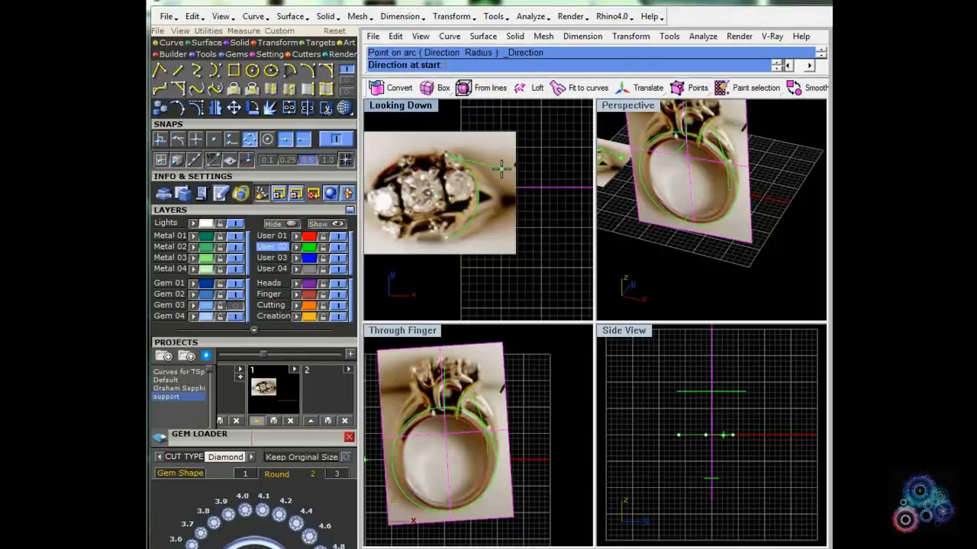
pyautogui.click(502, 170)
# Step: Move the new arc in Looking Down from its upper end to the upper end of the vertical centre line
pyautogui.scroll(-4, 504, 177)
pyautogui.moveTo(535, 212); pyautogui.dragTo(486, 207, button='right')
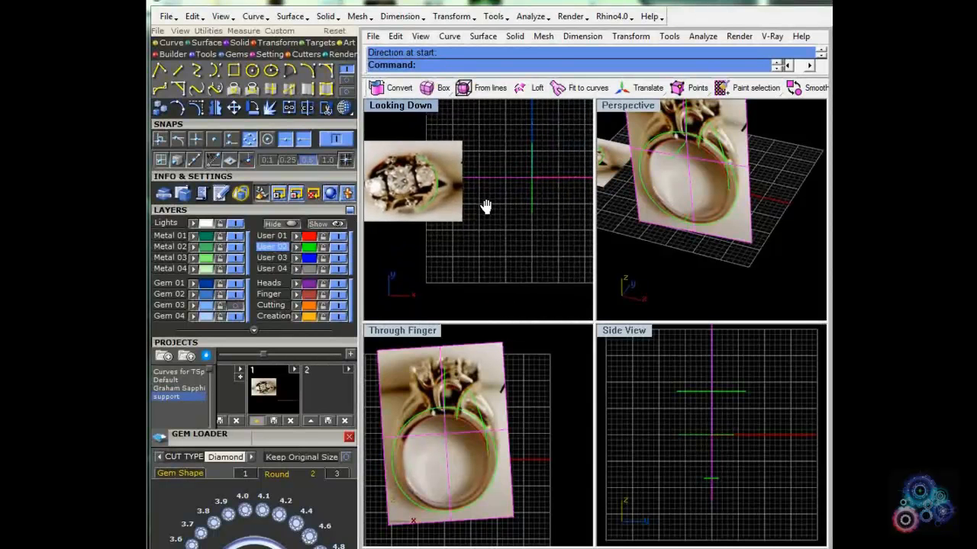
pyautogui.moveTo(486, 207); pyautogui.dragTo(486, 207)
pyautogui.click(432, 166)
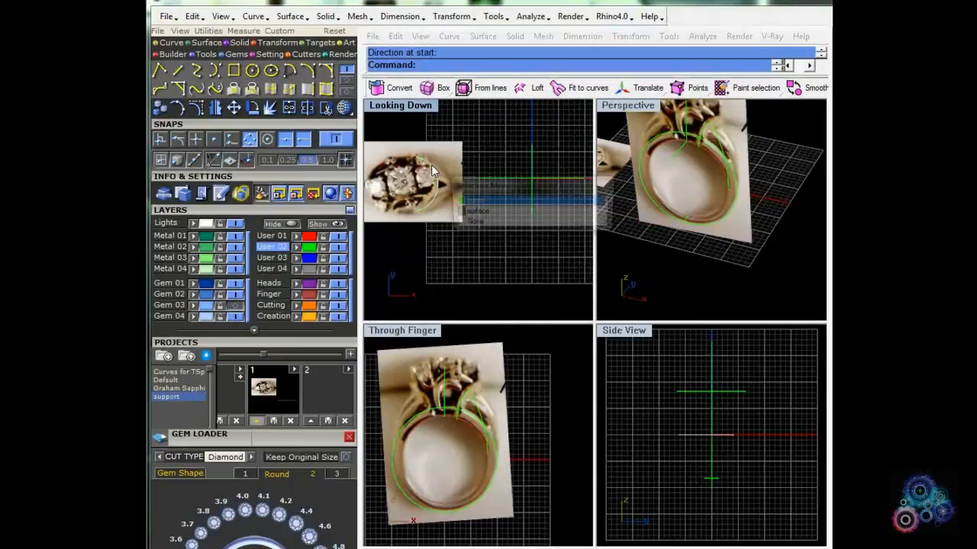
pyautogui.click(432, 166)
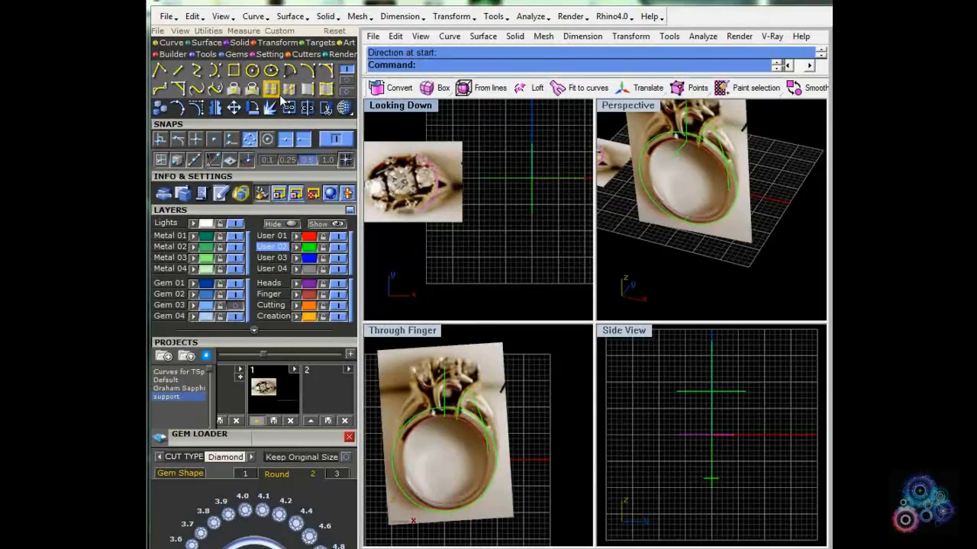
pyautogui.click(234, 108)
pyautogui.click(418, 157)
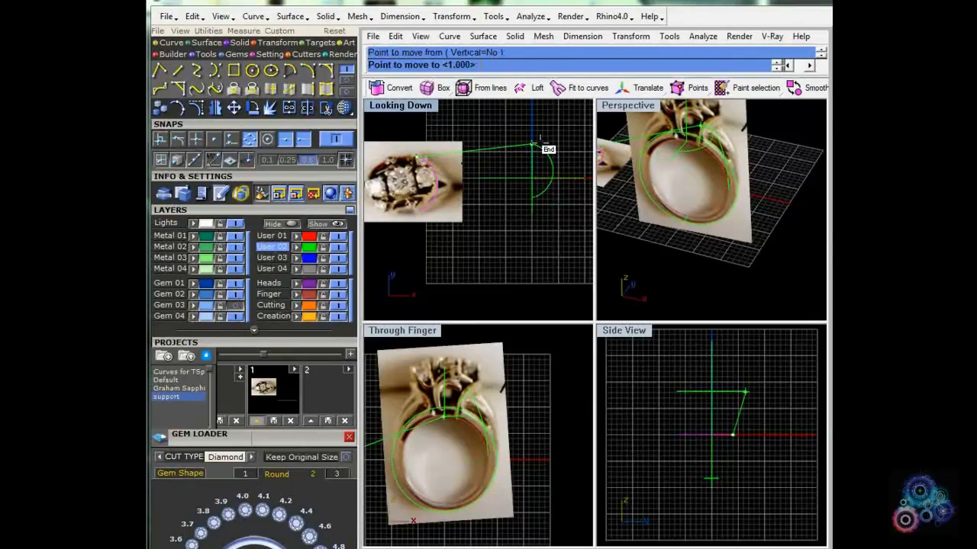
pyautogui.click(537, 143)
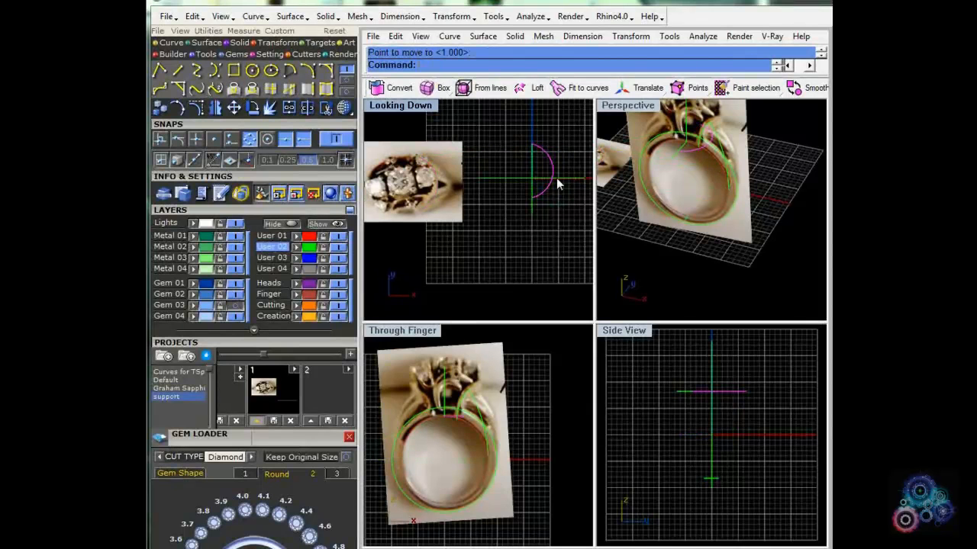
# Step: Stretch the arc vertically in Looking Down with a one-direction scale from its upper end until it spans evenly across the horizontal axis
pyautogui.click(262, 45)
pyautogui.click(197, 71)
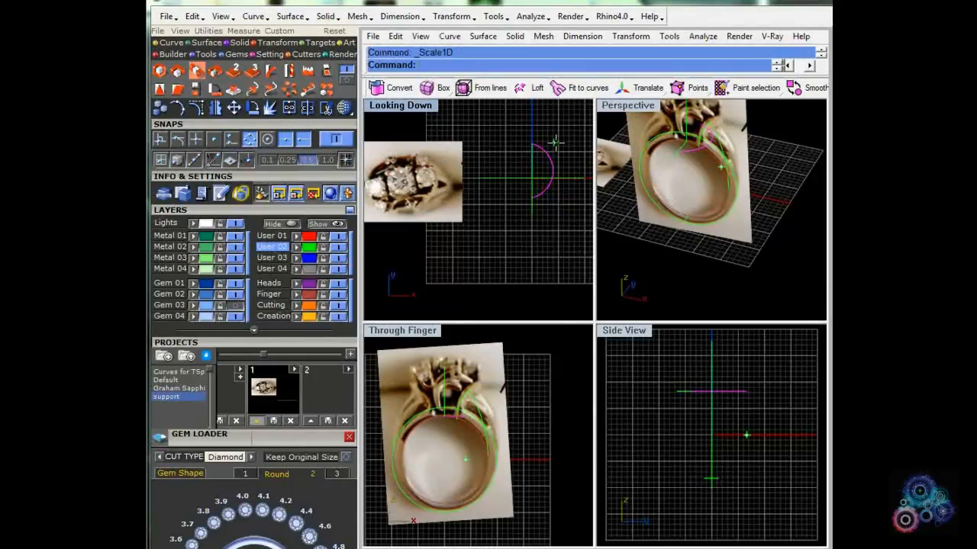
pyautogui.click(532, 143)
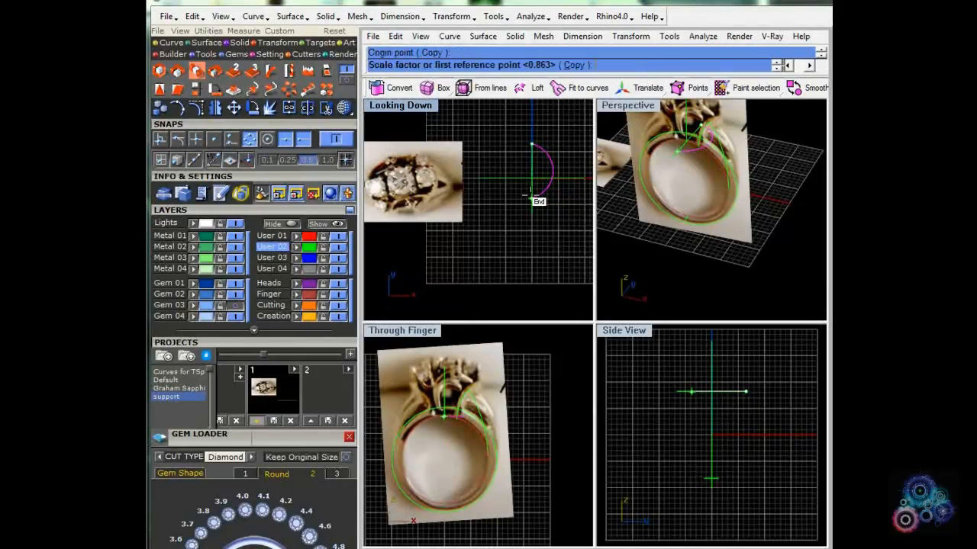
pyautogui.click(532, 198)
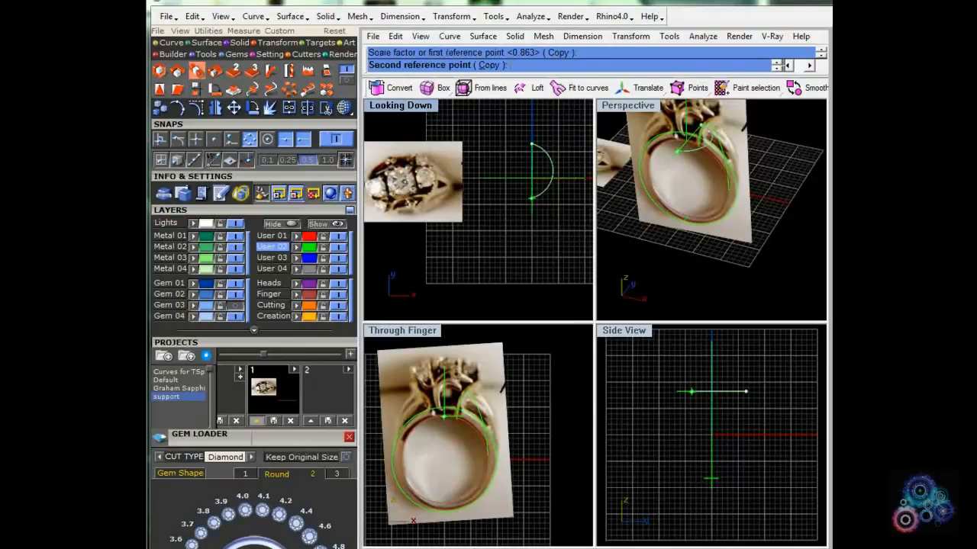
pyautogui.click(531, 212)
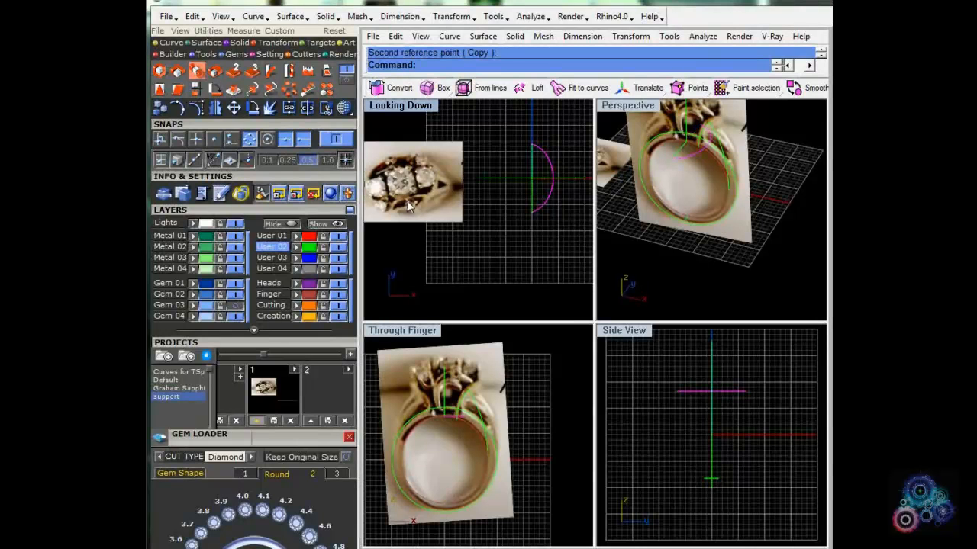
pyautogui.click(554, 229)
# Step: Turn on intersection snap and draw a straight line toward the ring's front from where the shoulder arc crosses the finger rail
pyautogui.moveTo(692, 219); pyautogui.dragTo(741, 211, button='right')
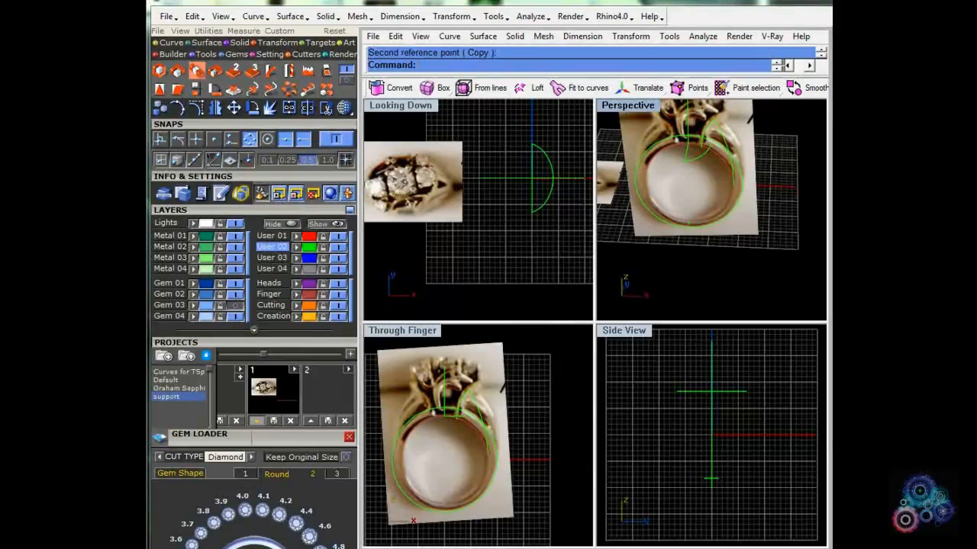
pyautogui.moveTo(679, 222); pyautogui.dragTo(653, 205, button='right')
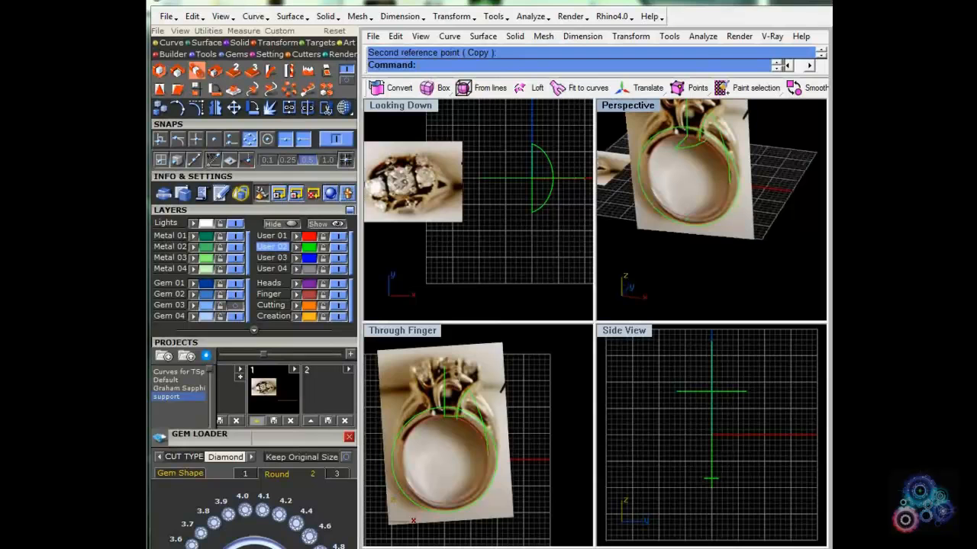
pyautogui.scroll(6, 681, 156)
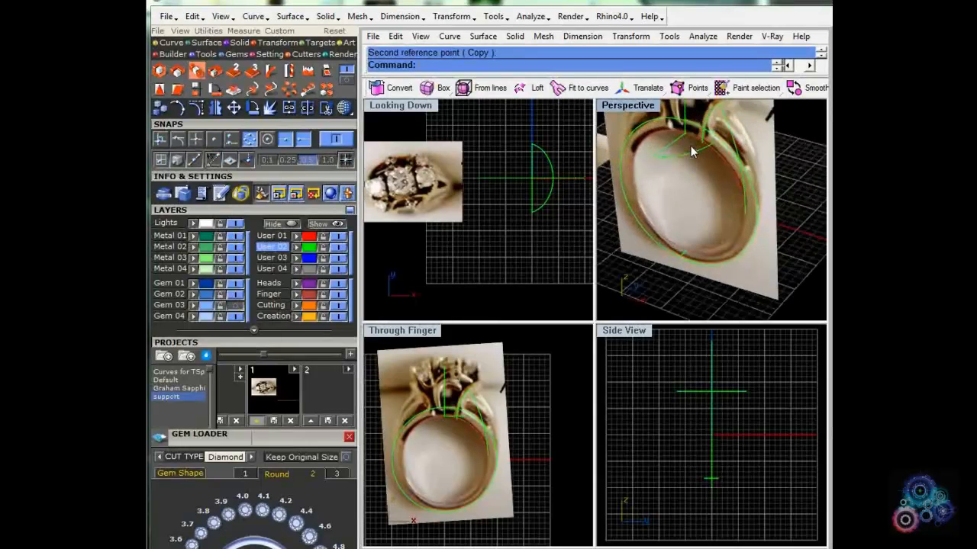
pyautogui.scroll(2, 717, 171)
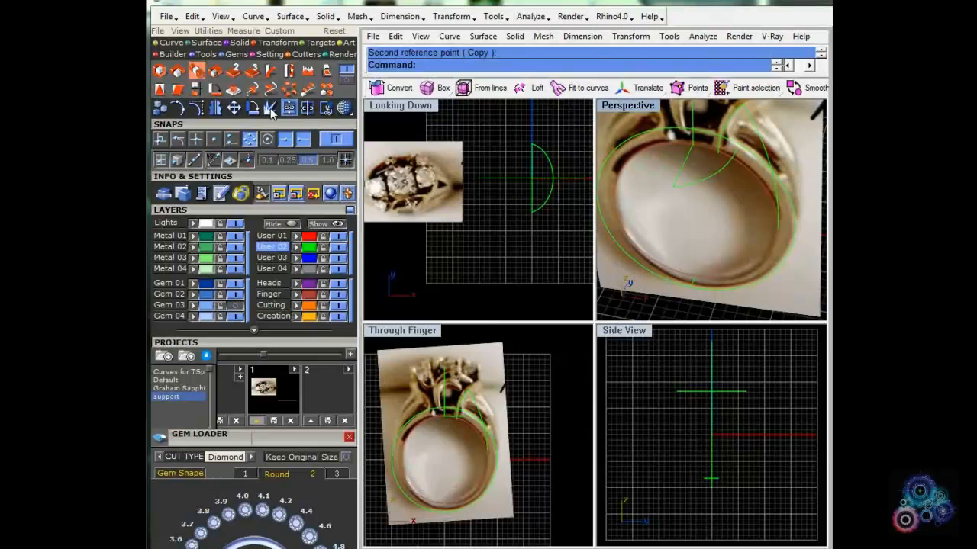
pyautogui.click(171, 44)
pyautogui.click(179, 71)
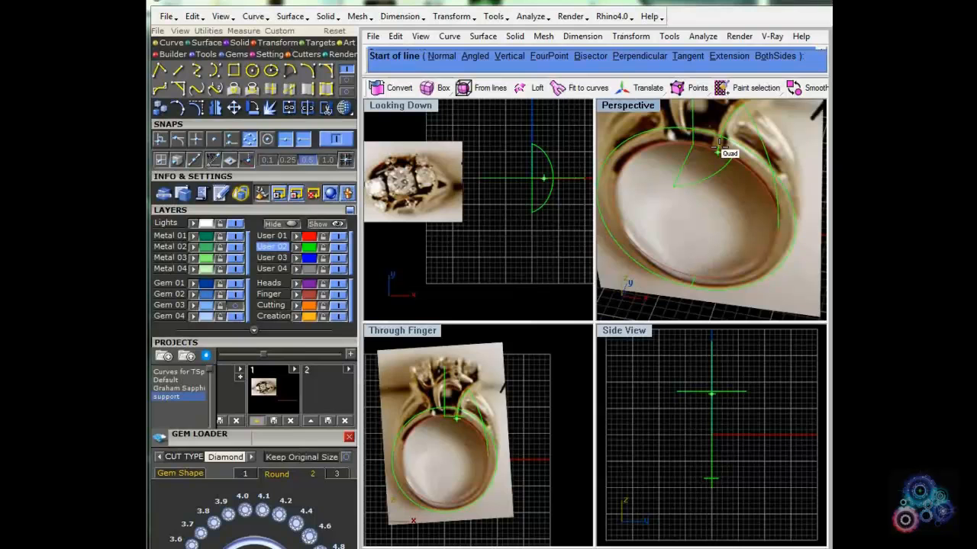
pyautogui.scroll(3, 719, 147)
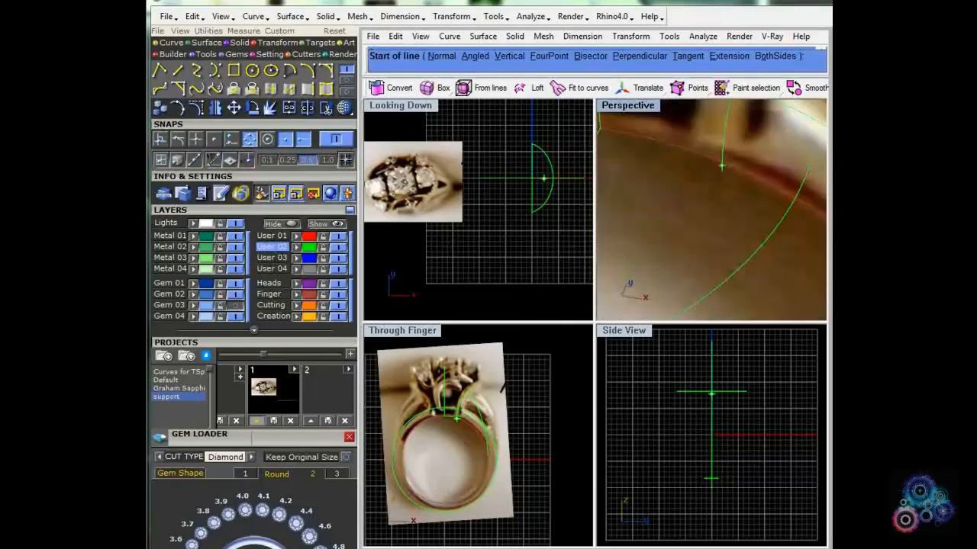
pyautogui.click(196, 138)
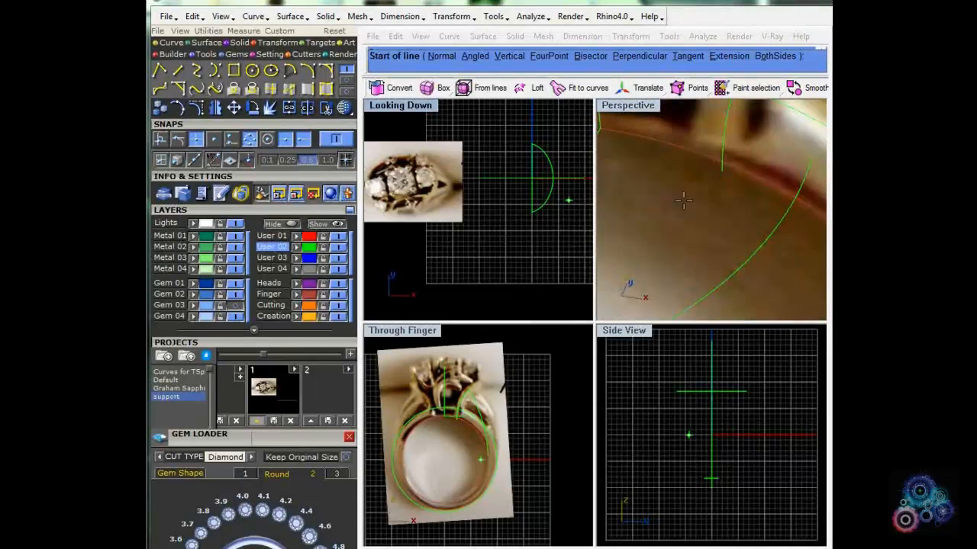
pyautogui.click(722, 168)
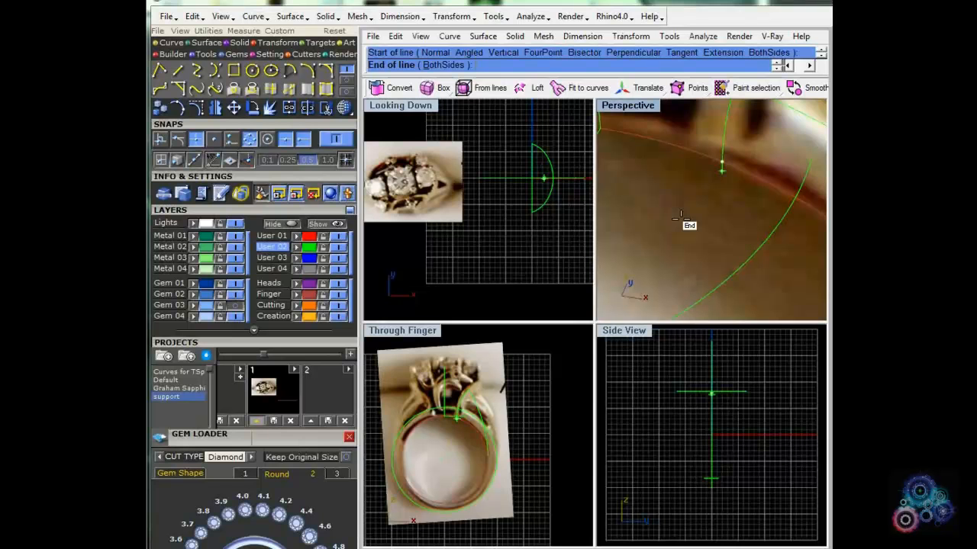
pyautogui.click(681, 219)
# Step: Draw a horizontal line in Looking Down from the stretched arc's lower end across the vertical construction line
pyautogui.scroll(3, 555, 221)
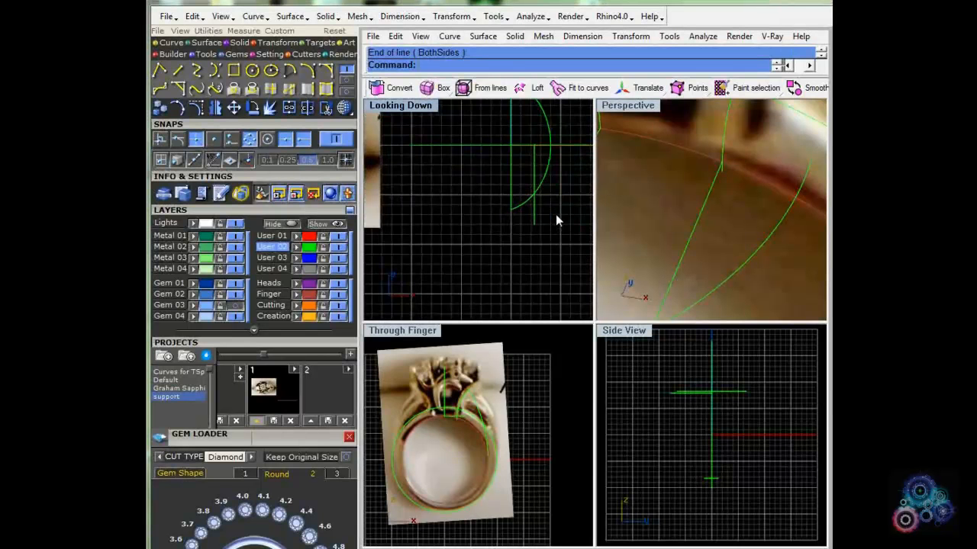
pyautogui.press('Return')
pyautogui.click(510, 209)
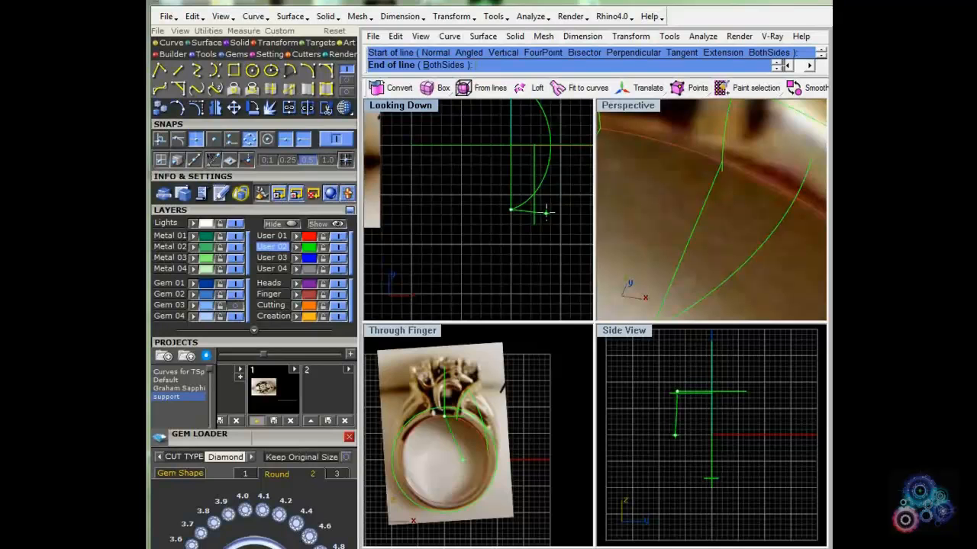
pyautogui.click(546, 213)
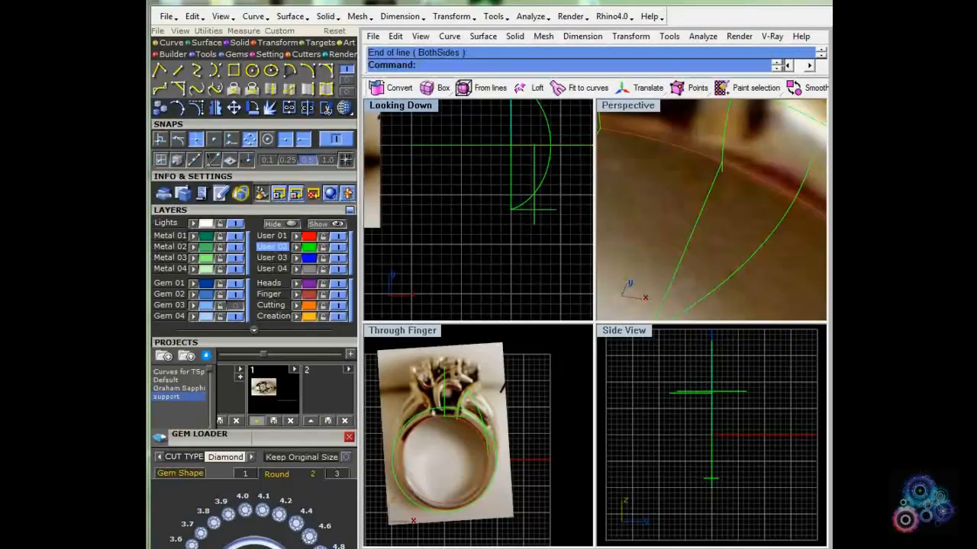
# Step: Move the stretched arc in Looking Down from its lower end to the intersection of the two construction lines
pyautogui.scroll(-5, 550, 220)
pyautogui.scroll(-3, 665, 231)
pyautogui.scroll(-4, 665, 230)
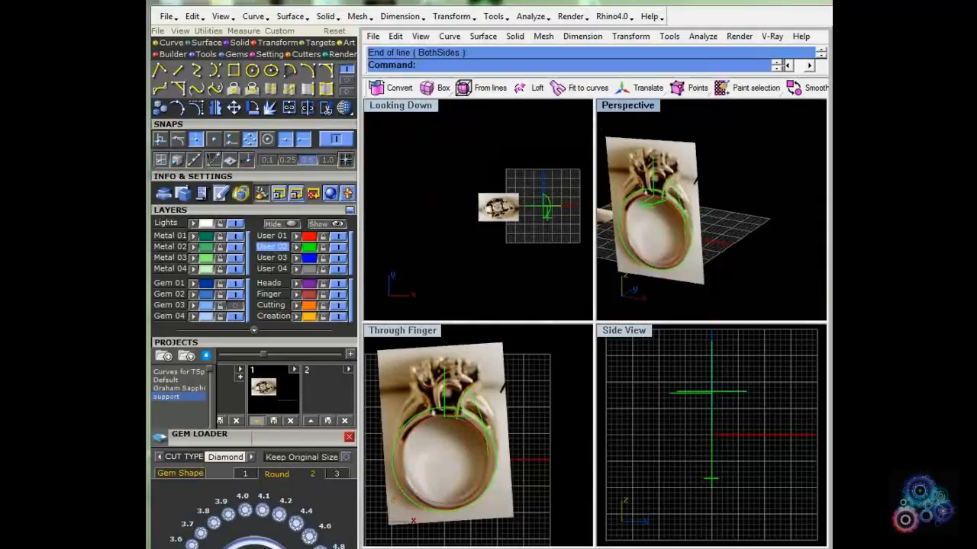
pyautogui.scroll(5, 656, 221)
pyautogui.moveTo(698, 192); pyautogui.dragTo(621, 258, button='right')
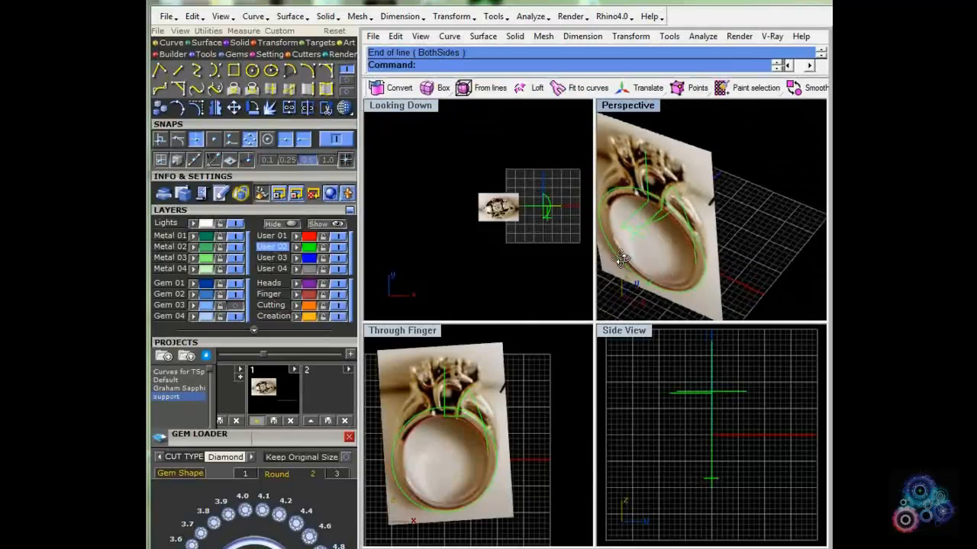
pyautogui.click(559, 224)
pyautogui.scroll(6, 561, 228)
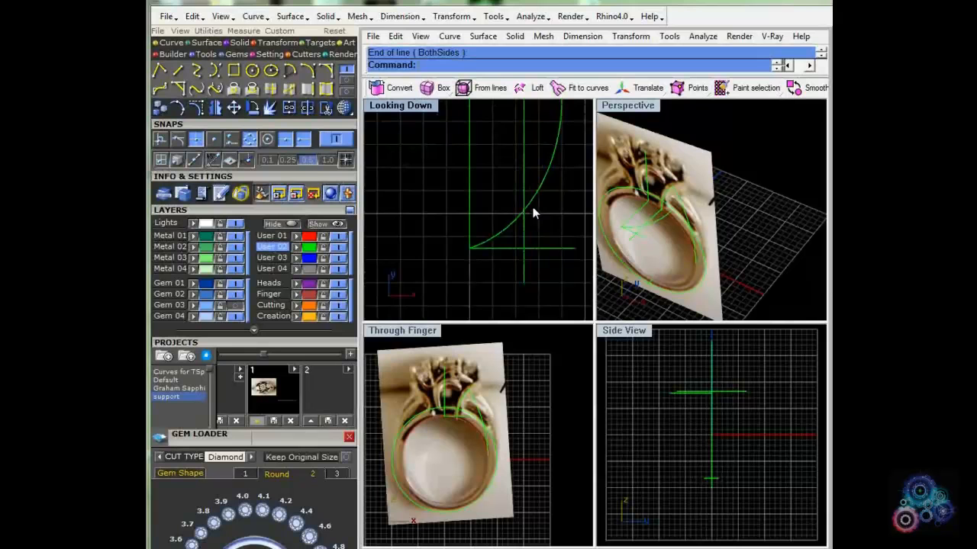
pyautogui.click(533, 207)
pyautogui.click(233, 107)
pyautogui.click(470, 246)
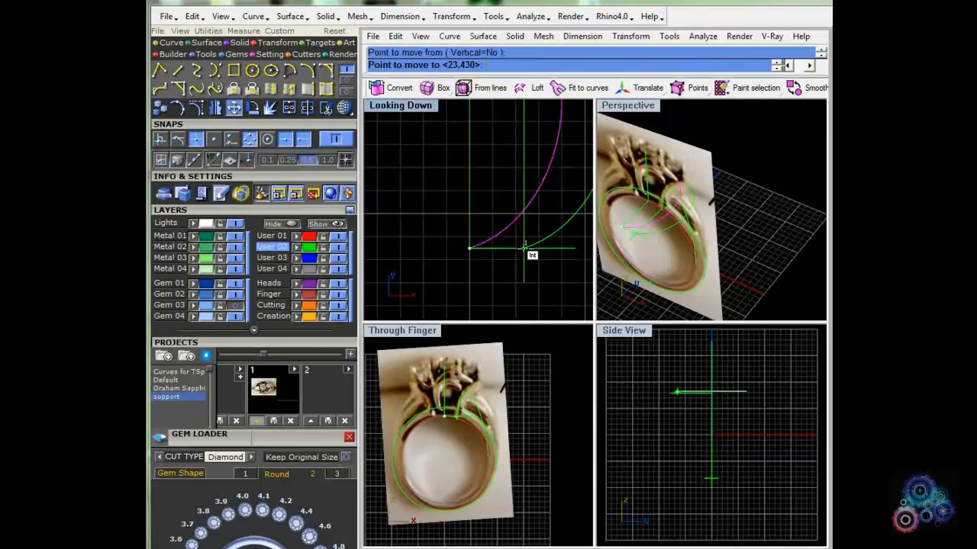
pyautogui.click(525, 248)
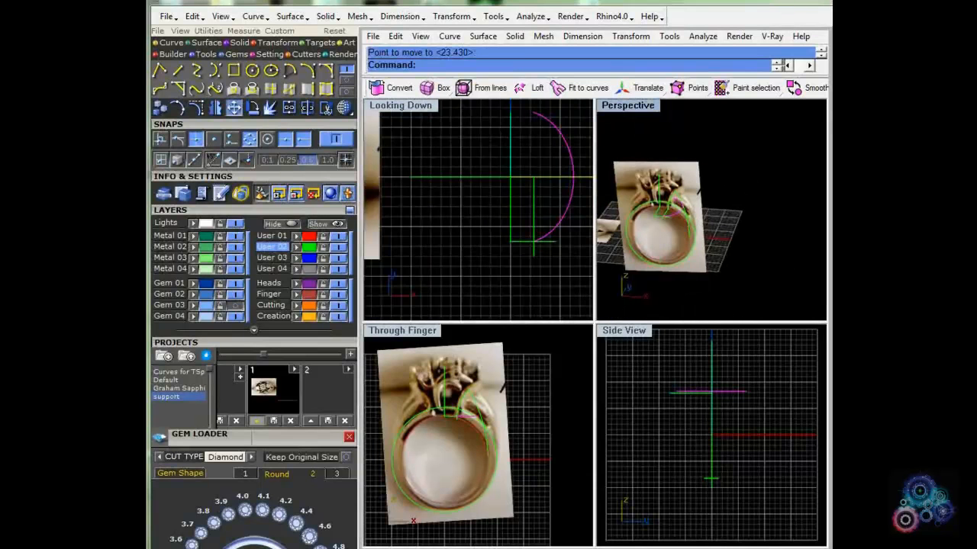
# Step: Draw a vertical line in Through Finger from the shoulder arc's upper end down past the moved arc and the finger rail
pyautogui.scroll(5, 470, 397)
pyautogui.scroll(2, 471, 397)
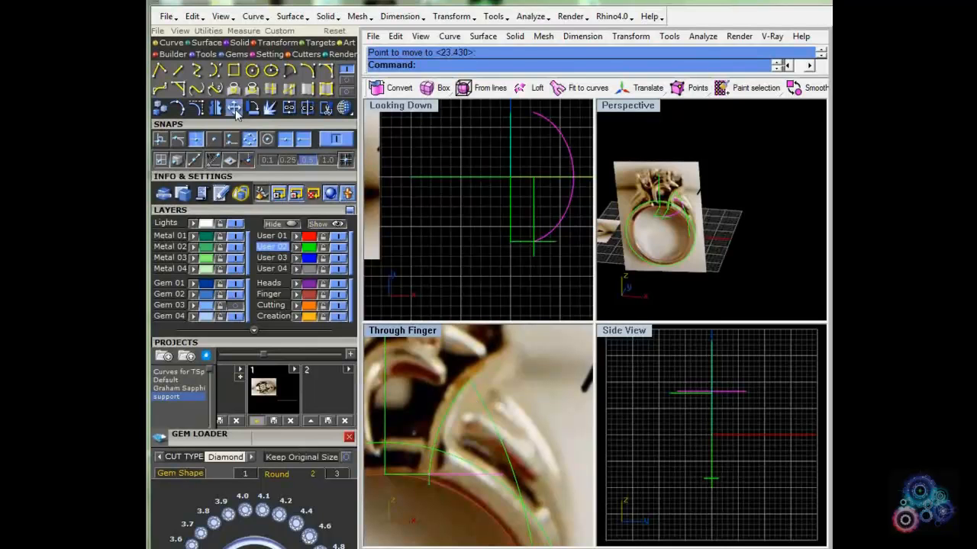
pyautogui.click(177, 70)
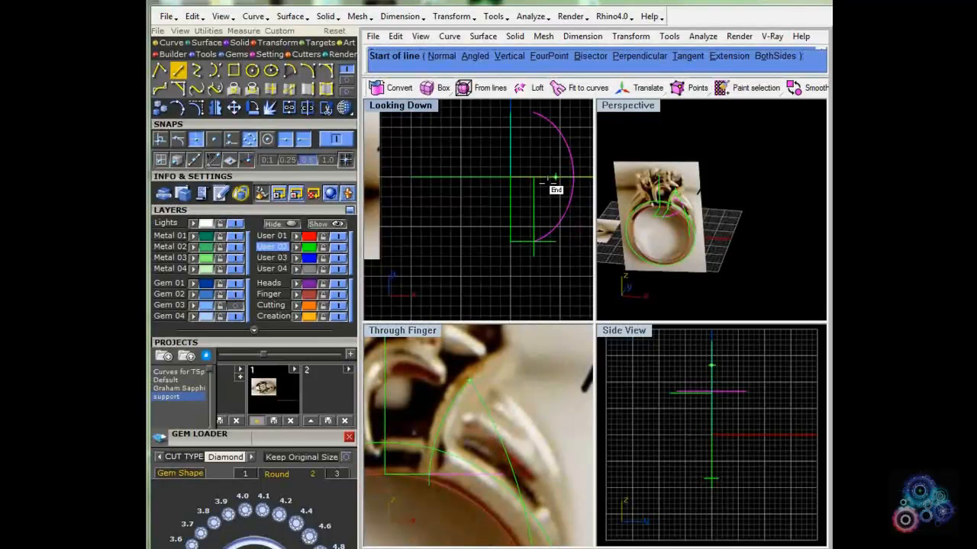
pyautogui.click(471, 363)
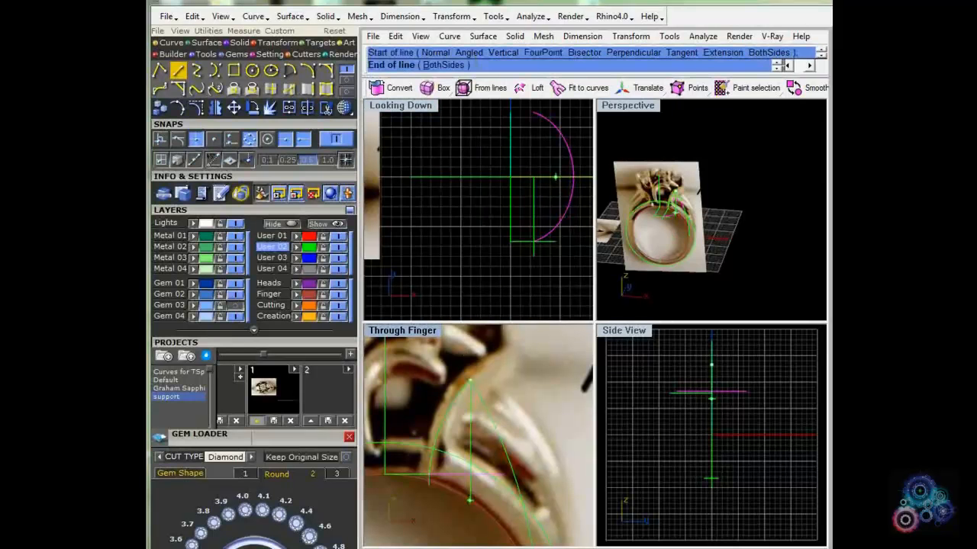
pyautogui.click(481, 526)
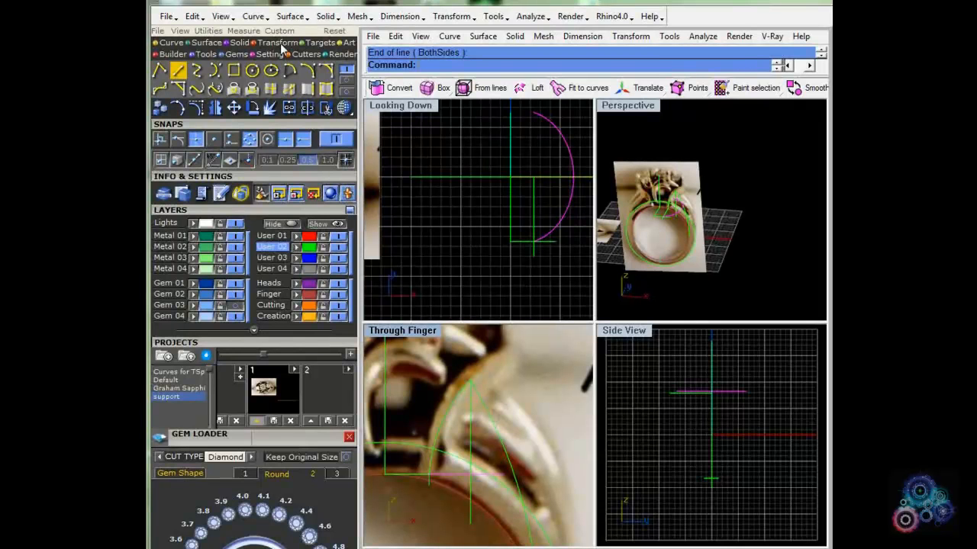
pyautogui.click(255, 46)
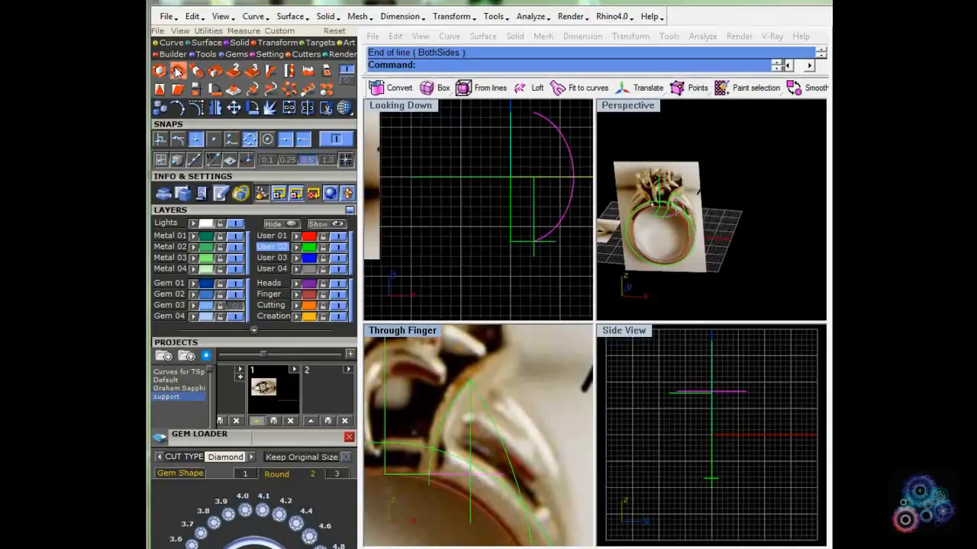
pyautogui.click(177, 72)
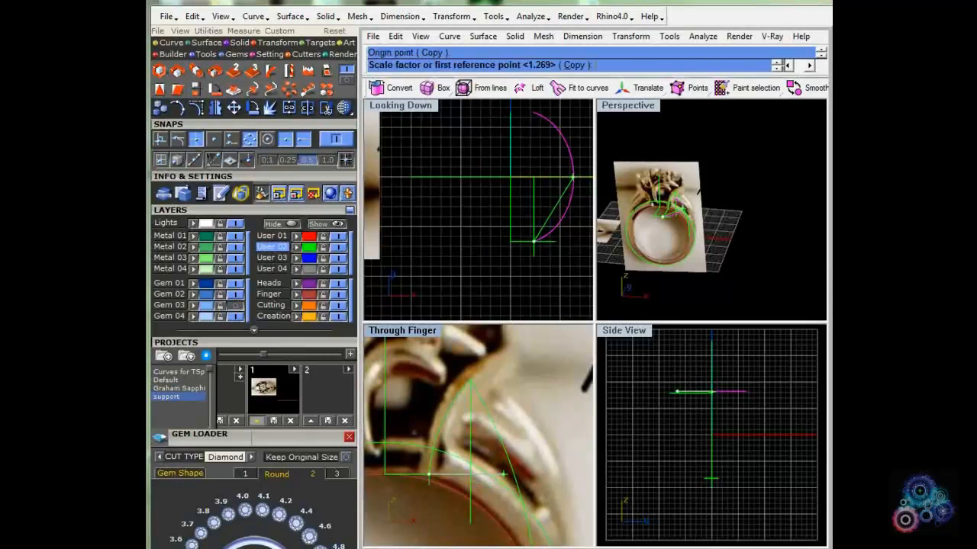
pyautogui.click(534, 242)
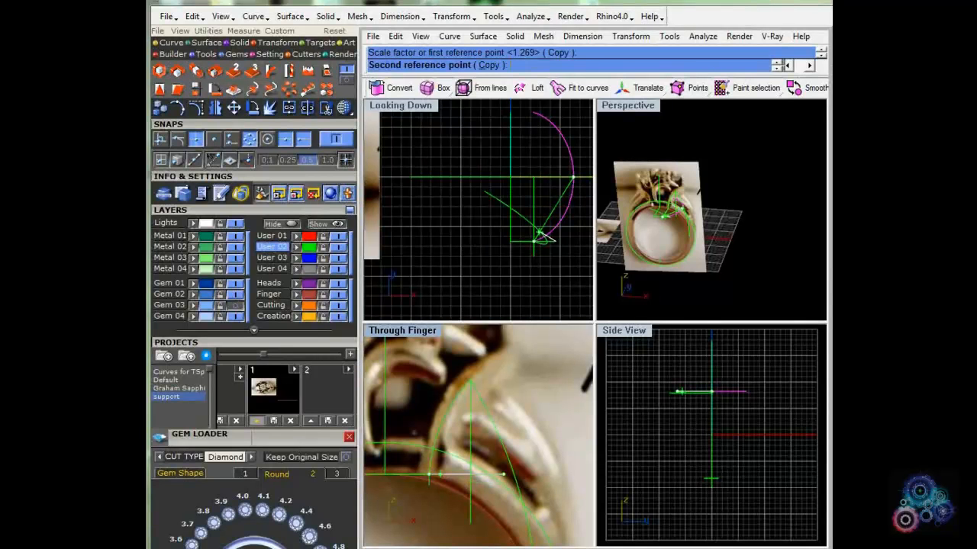
pyautogui.click(471, 474)
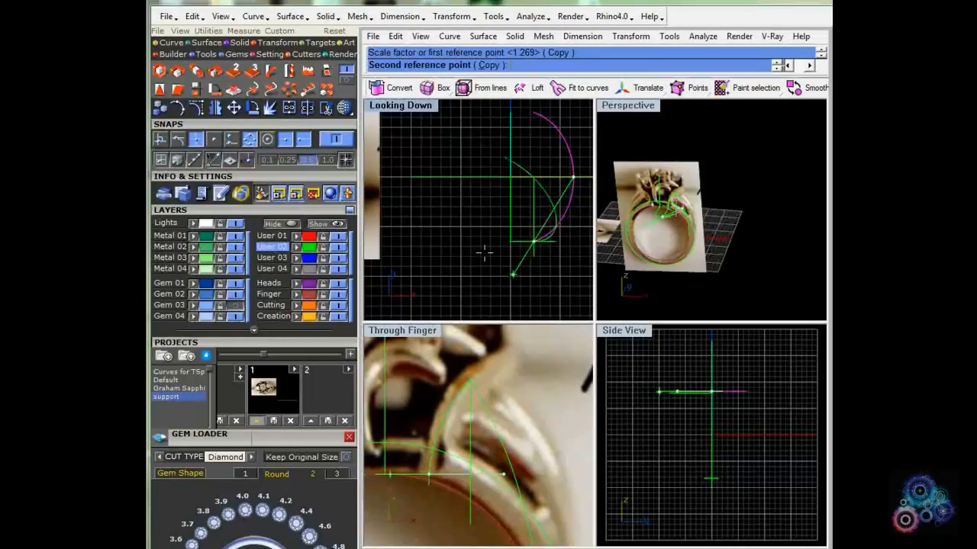
pyautogui.press('Return')
# Step: Turn on projected snapping and scale the moved arc in one direction in Through Finger, bringing its outermost point onto the vertical construction line
pyautogui.click(248, 159)
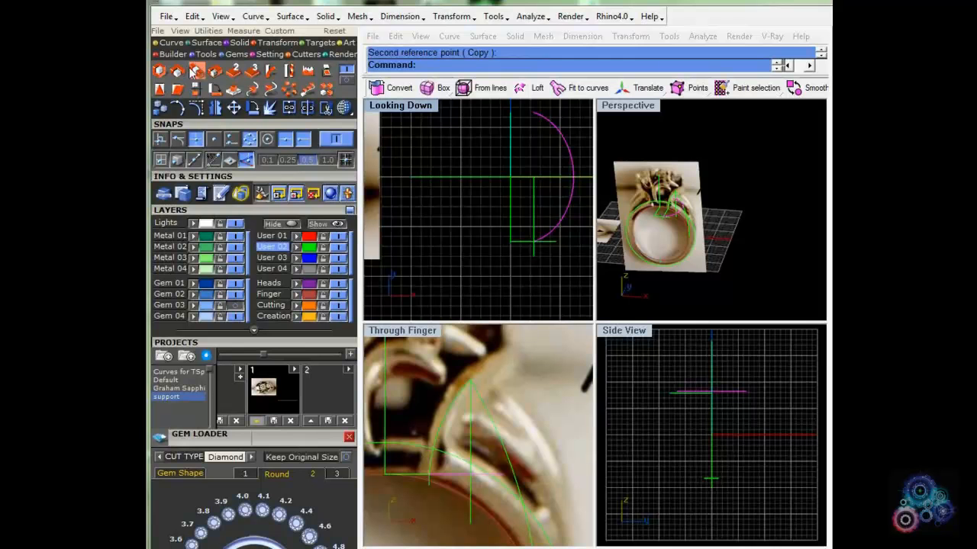
pyautogui.click(196, 71)
pyautogui.click(428, 475)
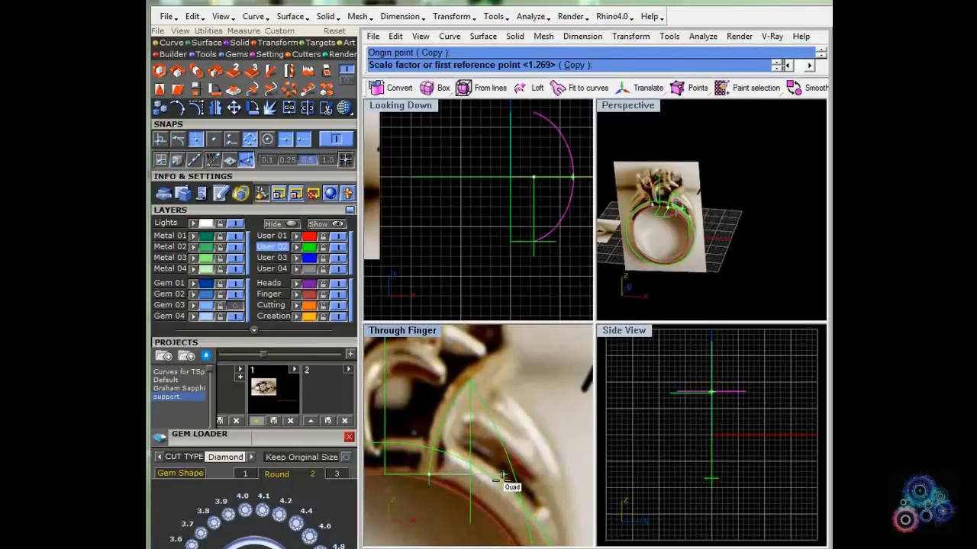
pyautogui.click(502, 475)
pyautogui.click(470, 475)
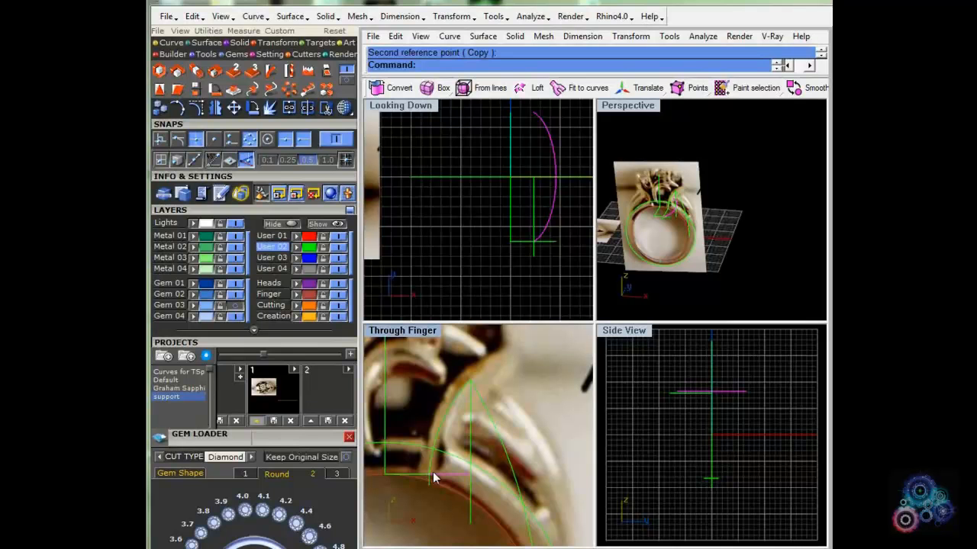
# Step: Create a curve from two views using the scaled arc and the shoulder arc
pyautogui.doubleClick(629, 106)
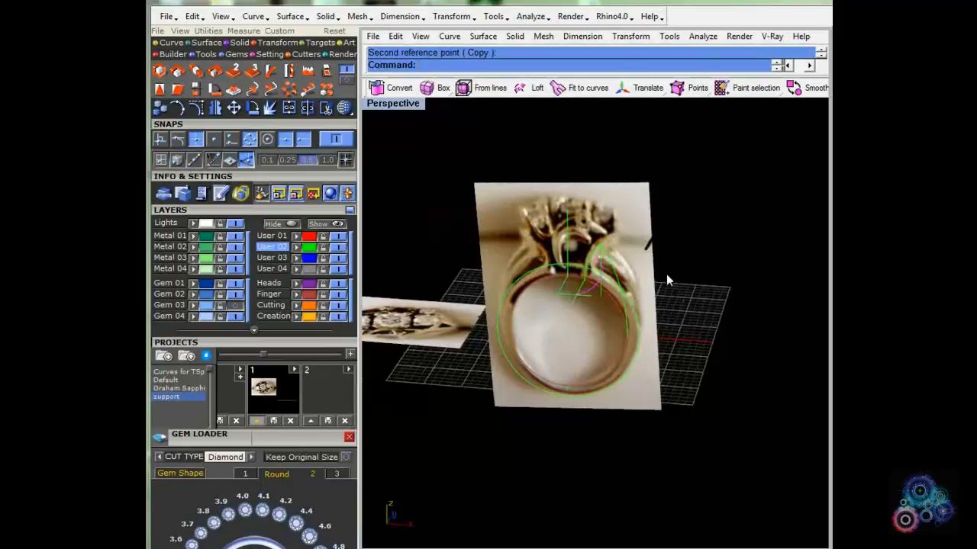
pyautogui.moveTo(666, 274); pyautogui.dragTo(571, 316, button='right')
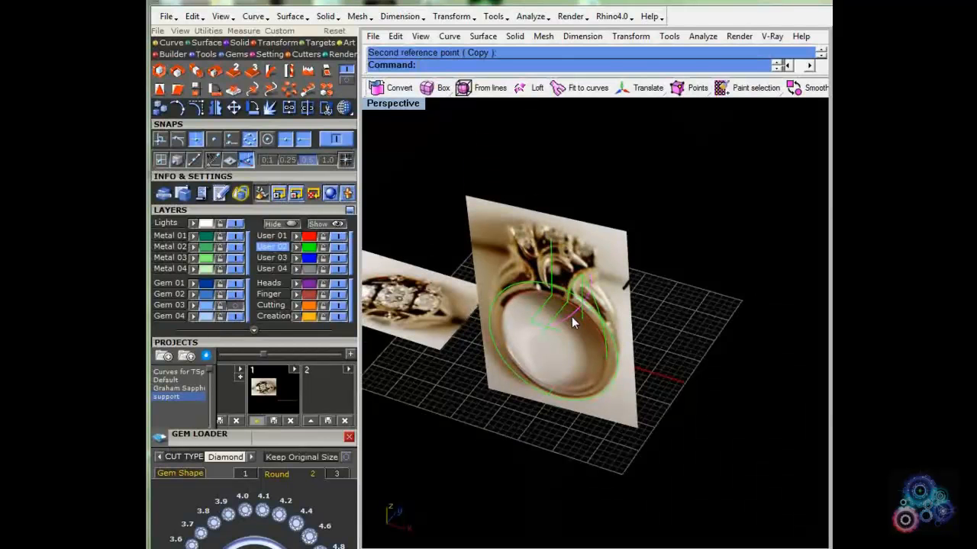
pyautogui.click(576, 286)
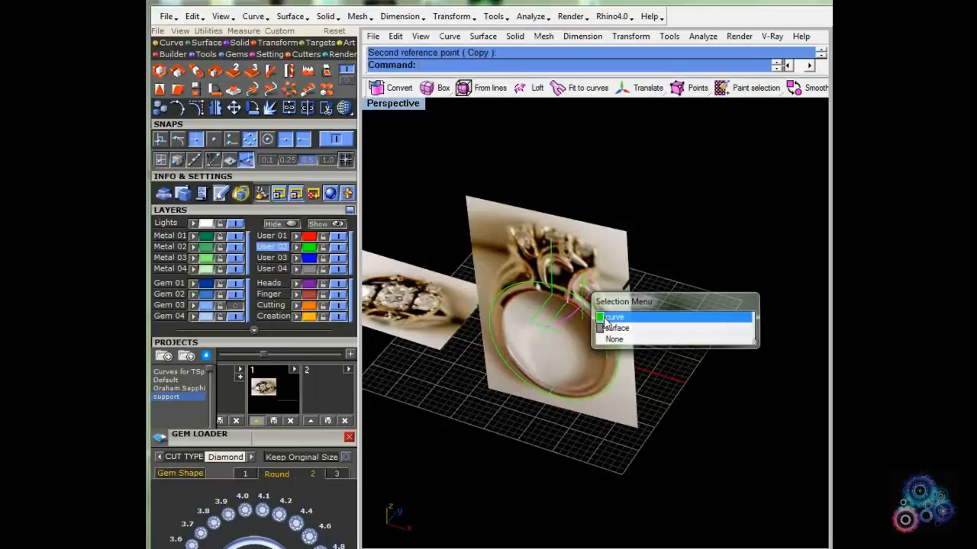
pyautogui.click(608, 318)
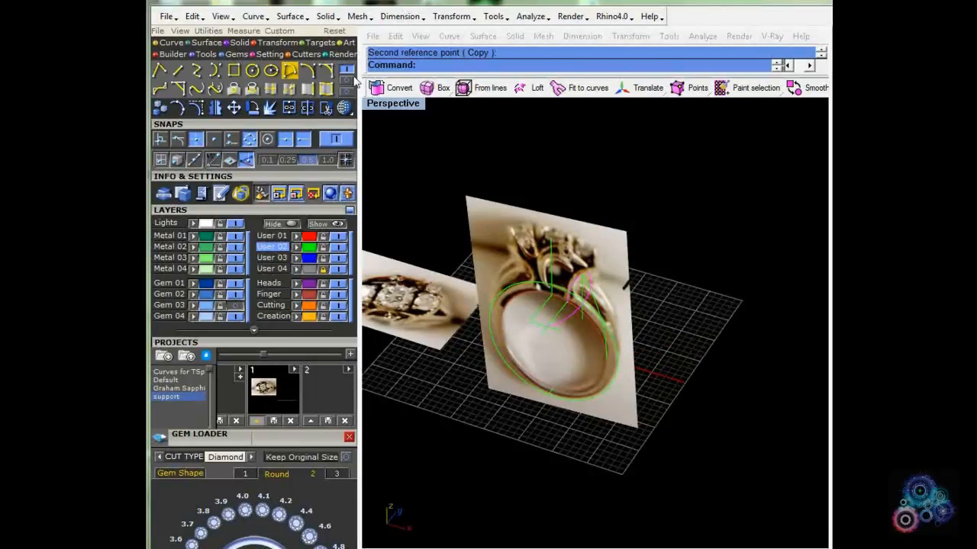
pyautogui.click(347, 80)
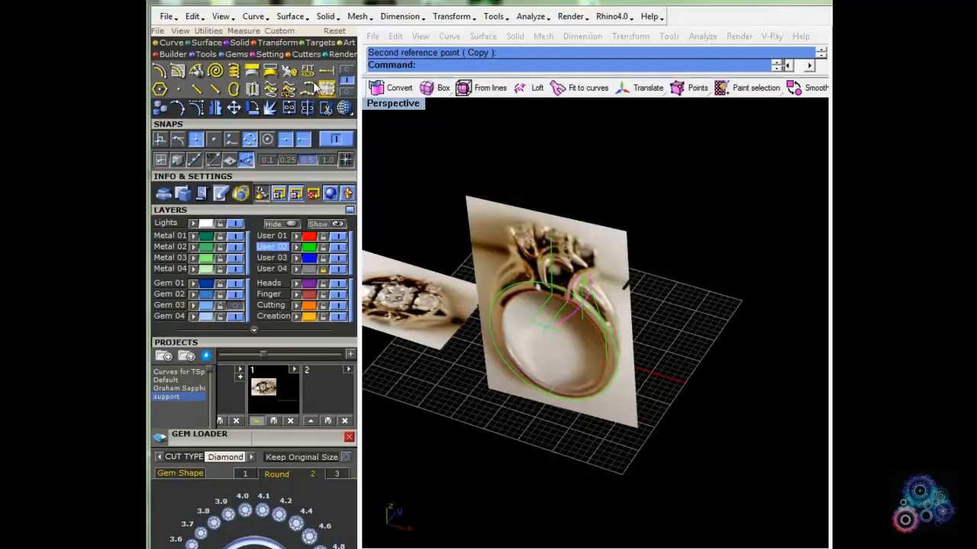
pyautogui.click(271, 88)
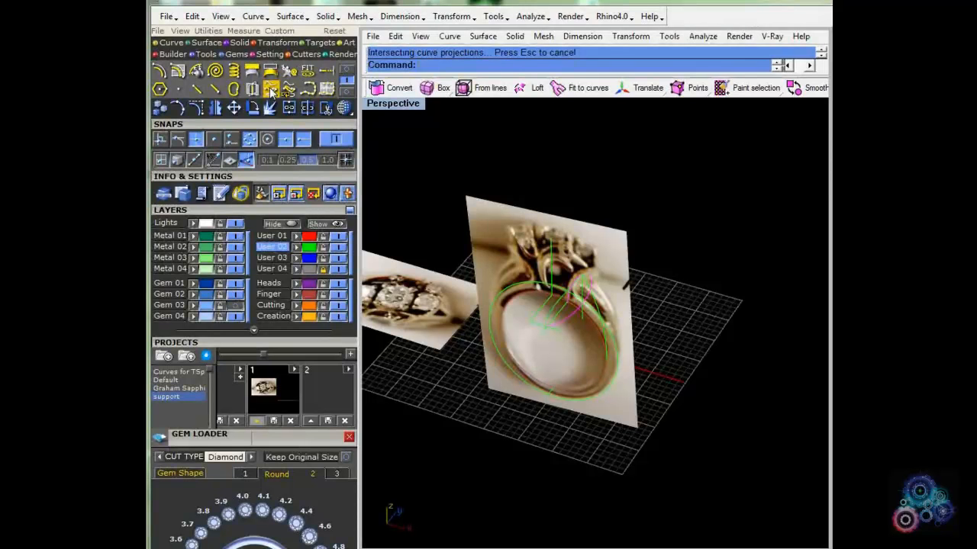
# Step: Assign the back half of the new two-view curve to the Creation layer and return to the four-viewport layout
pyautogui.moveTo(632, 332); pyautogui.dragTo(584, 304, button='right')
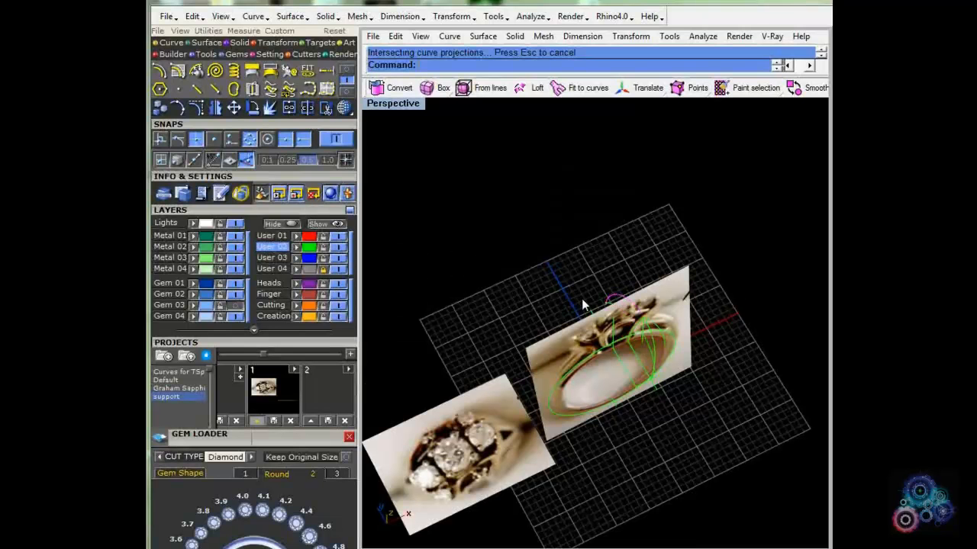
pyautogui.click(297, 317)
pyautogui.click(627, 252)
pyautogui.moveTo(697, 325); pyautogui.dragTo(543, 369, button='right')
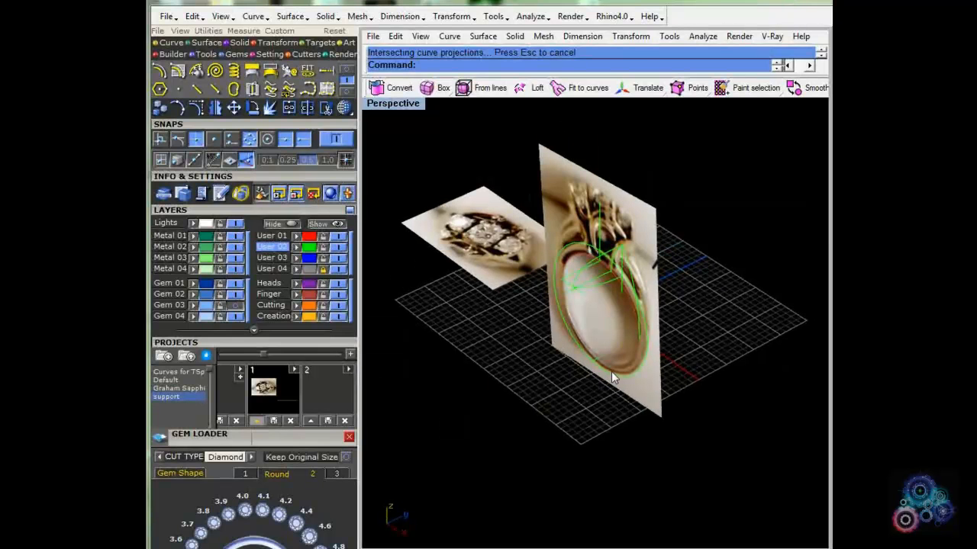
pyautogui.moveTo(611, 372); pyautogui.dragTo(576, 306, button='right')
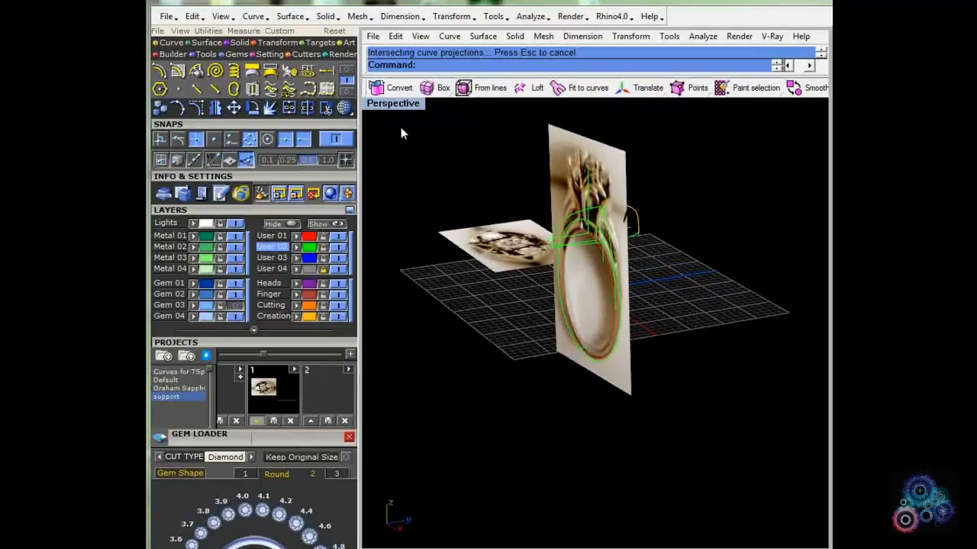
pyautogui.moveTo(545, 241); pyautogui.dragTo(396, 111, button='right')
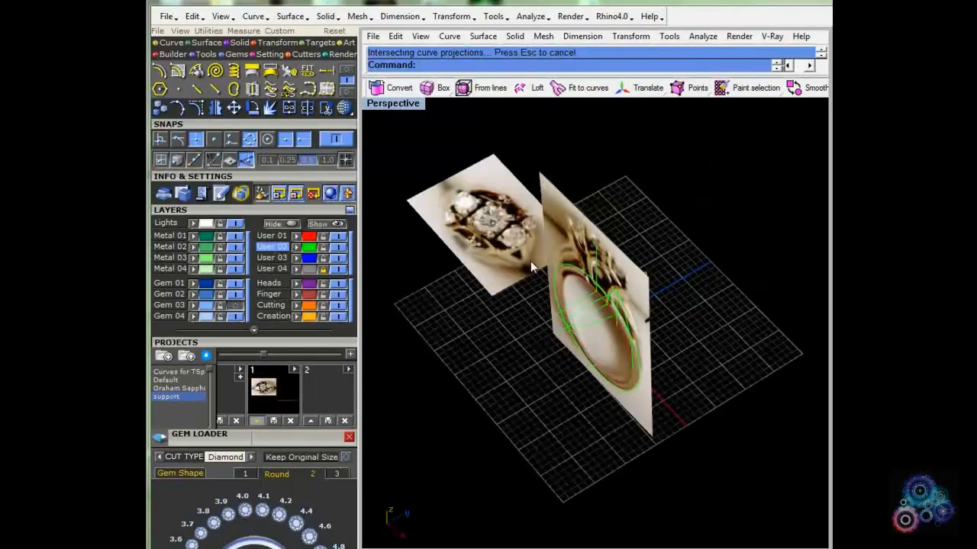
pyautogui.doubleClick(405, 109)
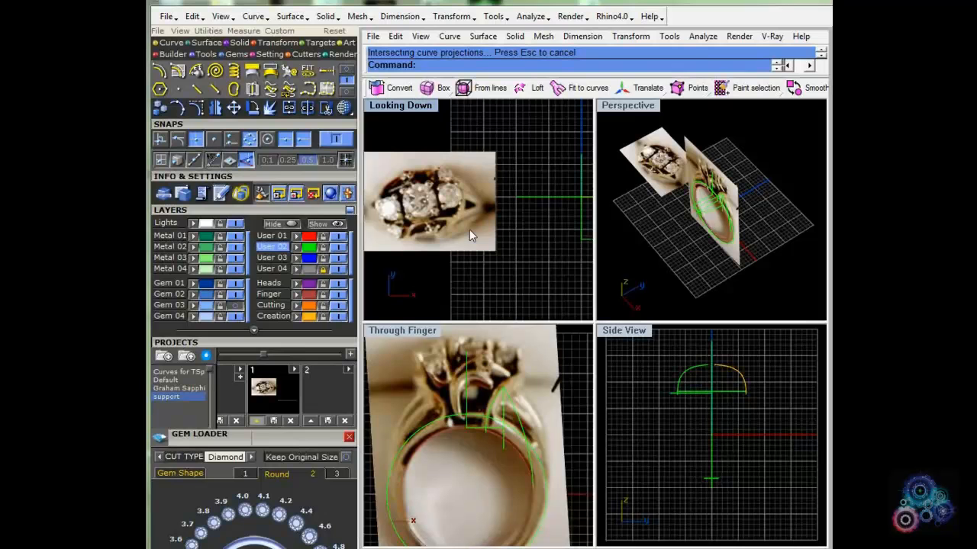
pyautogui.click(346, 69)
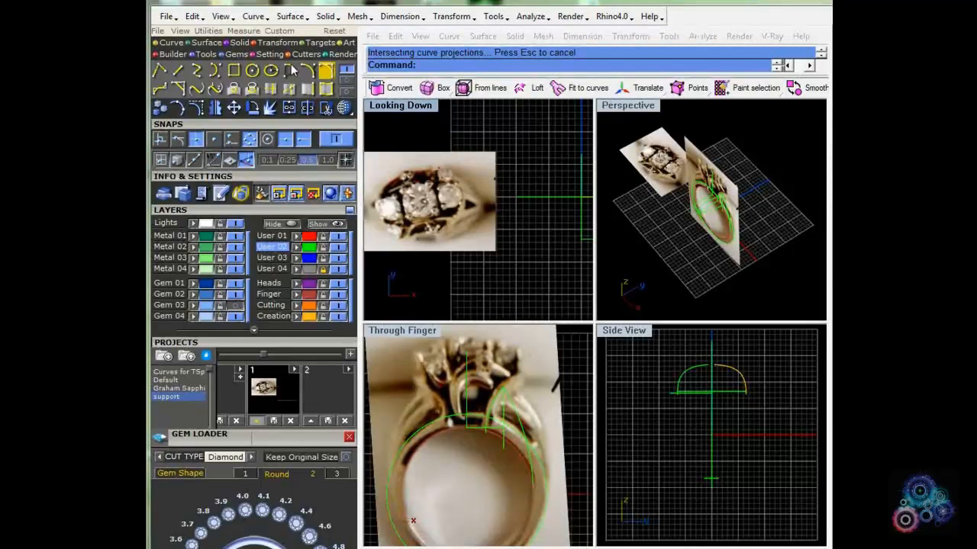
pyautogui.click(161, 71)
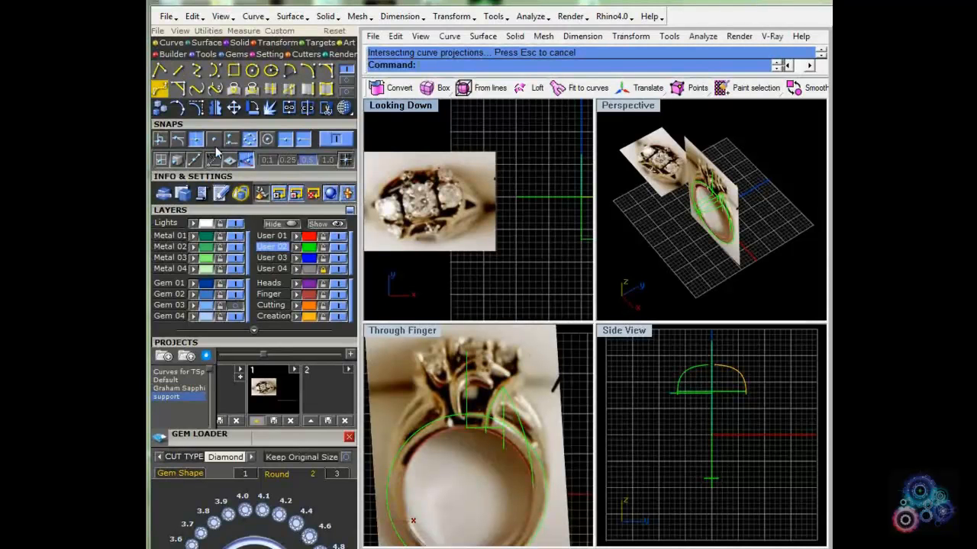
pyautogui.scroll(6, 689, 405)
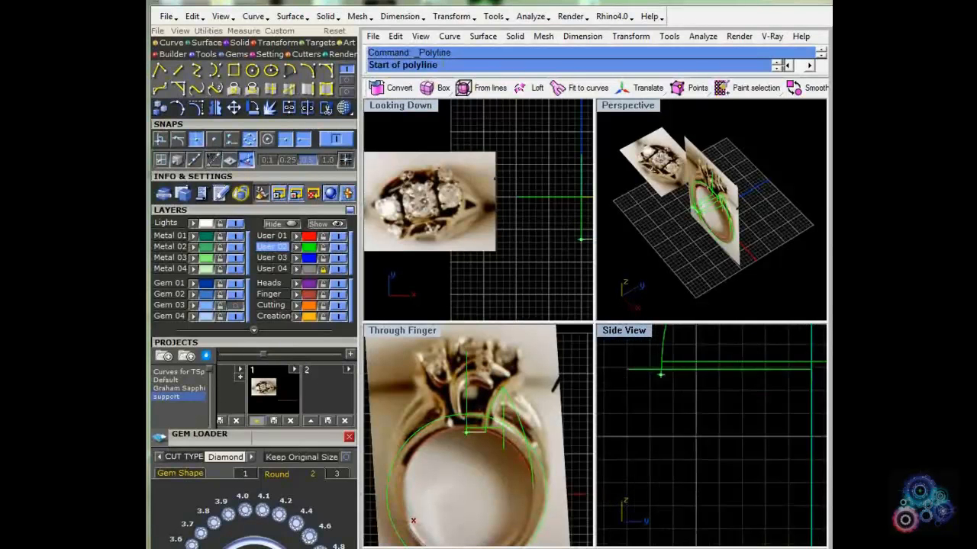
pyautogui.moveTo(698, 426); pyautogui.dragTo(710, 447, button='right')
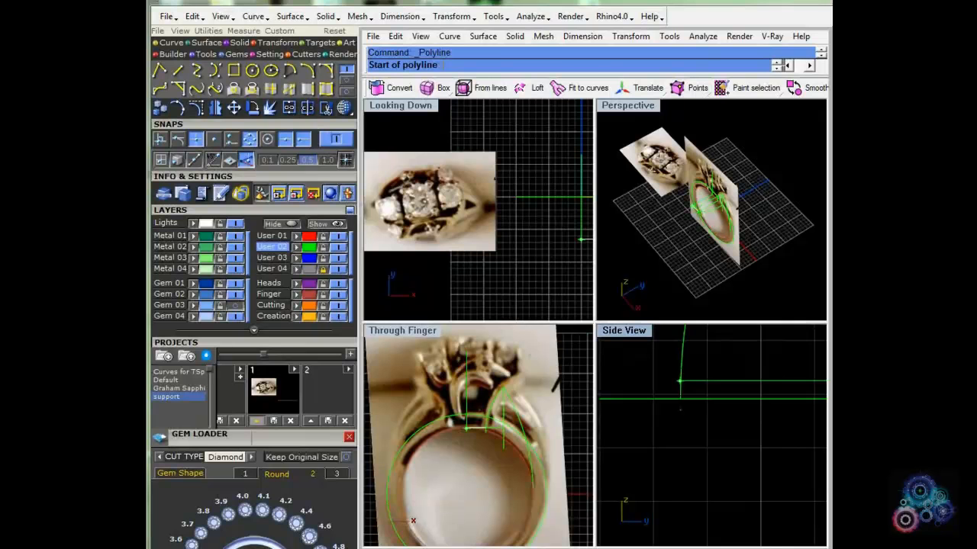
pyautogui.click(680, 381)
pyautogui.scroll(-6, 703, 460)
pyautogui.press('Escape')
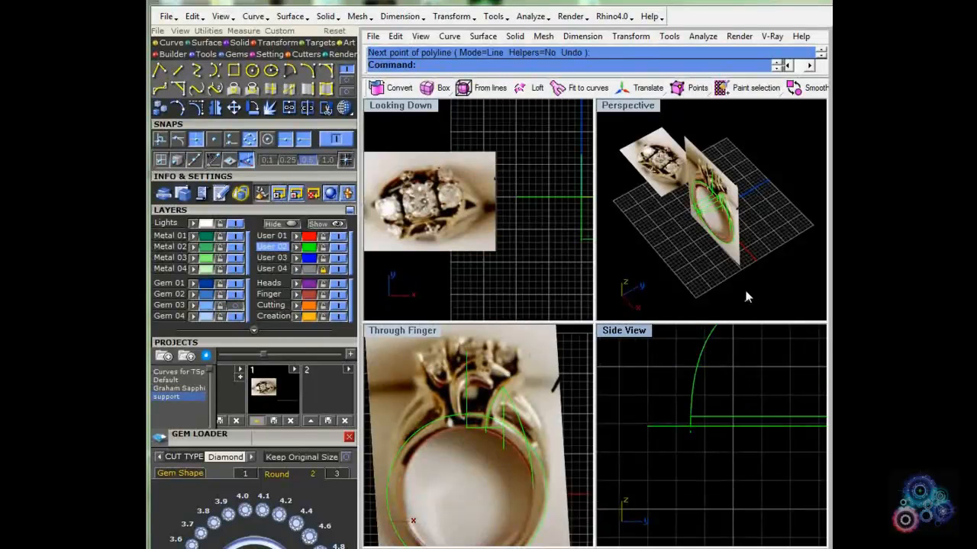
# Step: Delete the construction line that runs toward the ring's front past the end of the new curve
pyautogui.moveTo(732, 269); pyautogui.dragTo(670, 243, button='right')
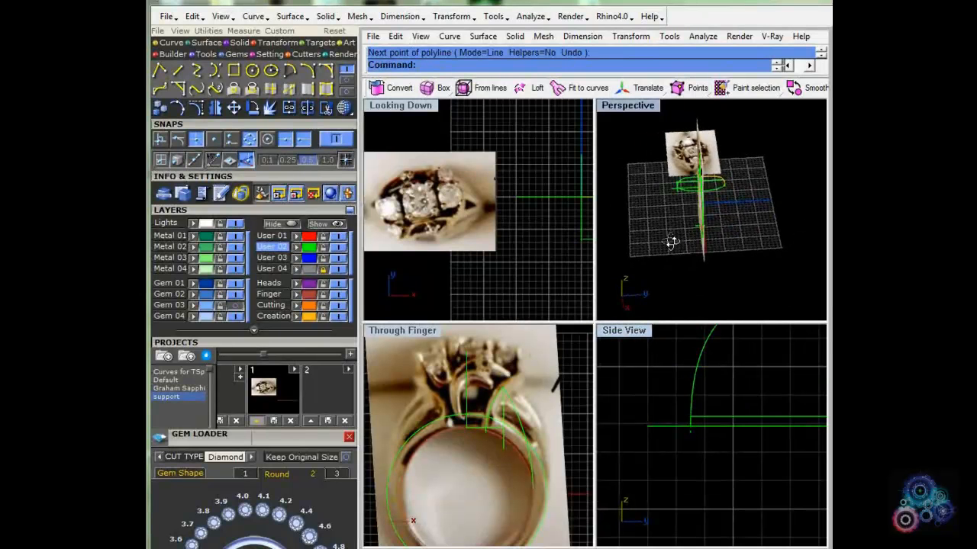
pyautogui.click(670, 193)
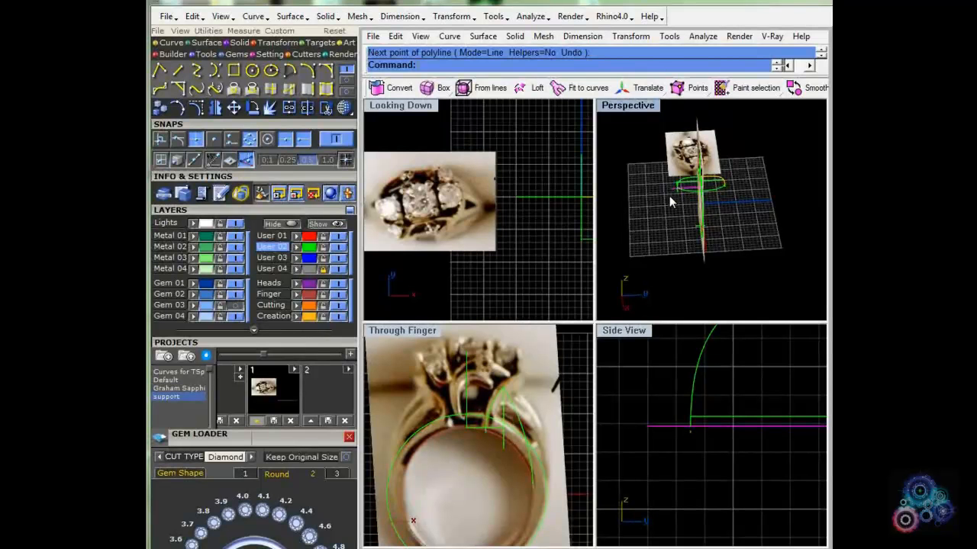
pyautogui.press('Delete')
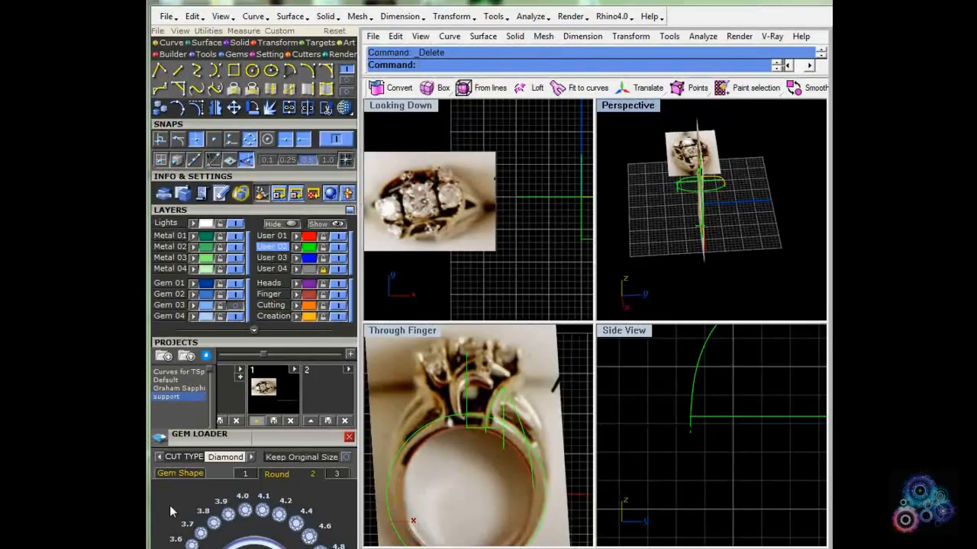
# Step: Draw a polyline in Side View from the front shoulder curve's lower end to the front end of the short line at the shank's base
pyautogui.click(280, 514)
pyautogui.click(684, 417)
pyautogui.scroll(-5, 698, 451)
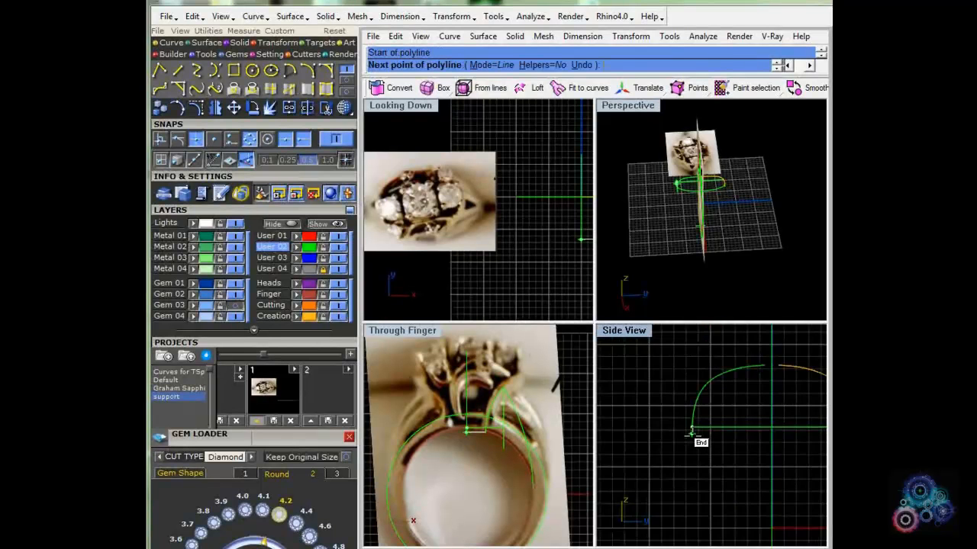
pyautogui.scroll(3, 710, 482)
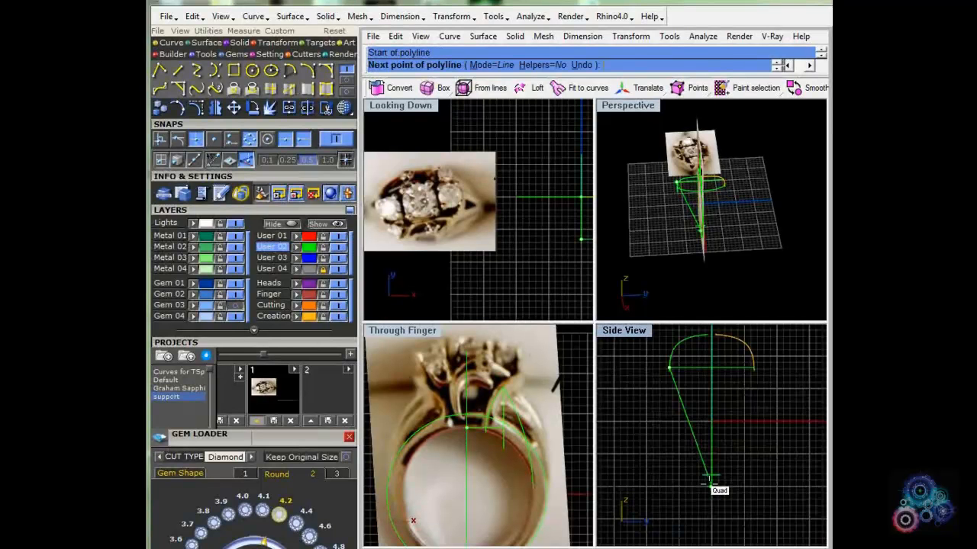
pyautogui.scroll(7, 709, 482)
pyautogui.click(695, 463)
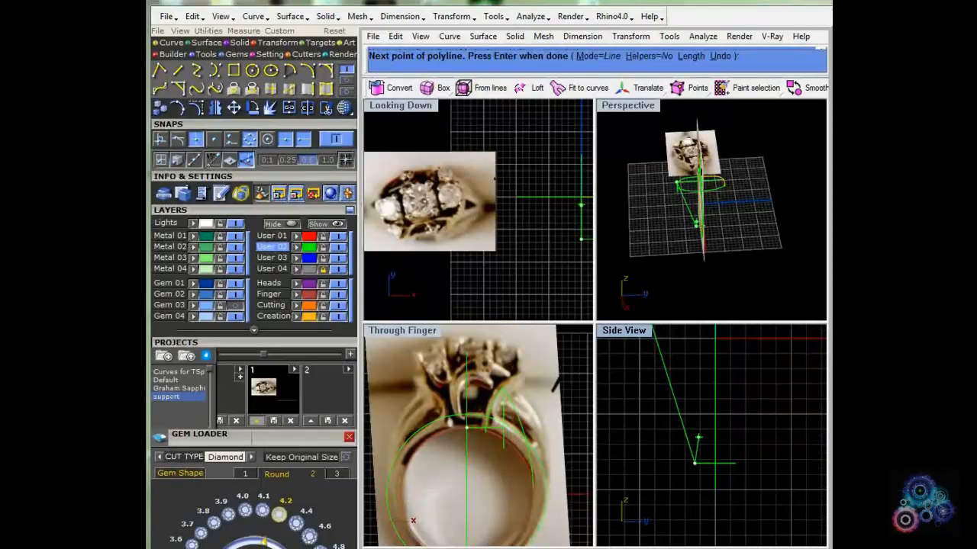
pyautogui.rightClick(776, 405)
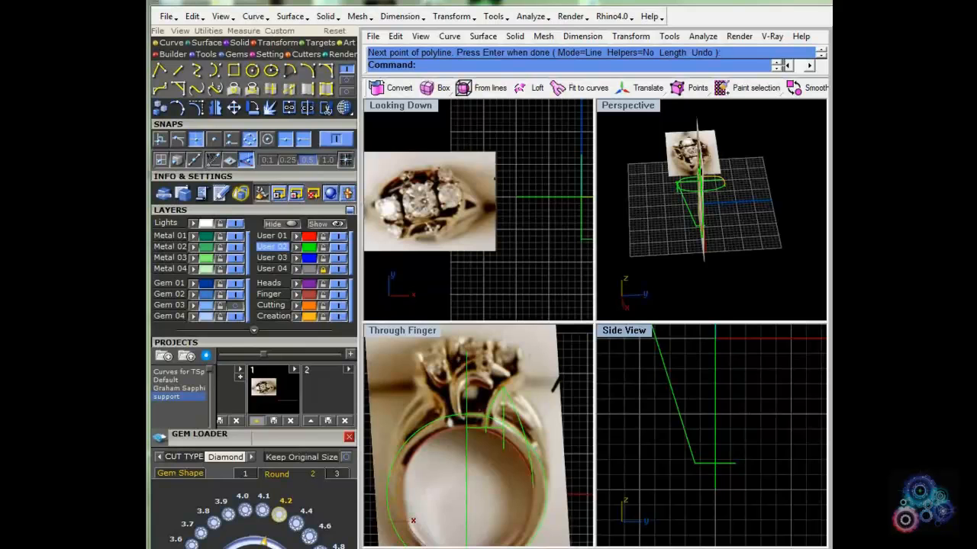
# Step: Hide the reference photos and create a curve from two views using the slanted Side View polyline and the finger rail circle
pyautogui.click(682, 421)
pyautogui.scroll(-4, 457, 465)
pyautogui.moveTo(458, 465); pyautogui.dragTo(432, 390, button='right')
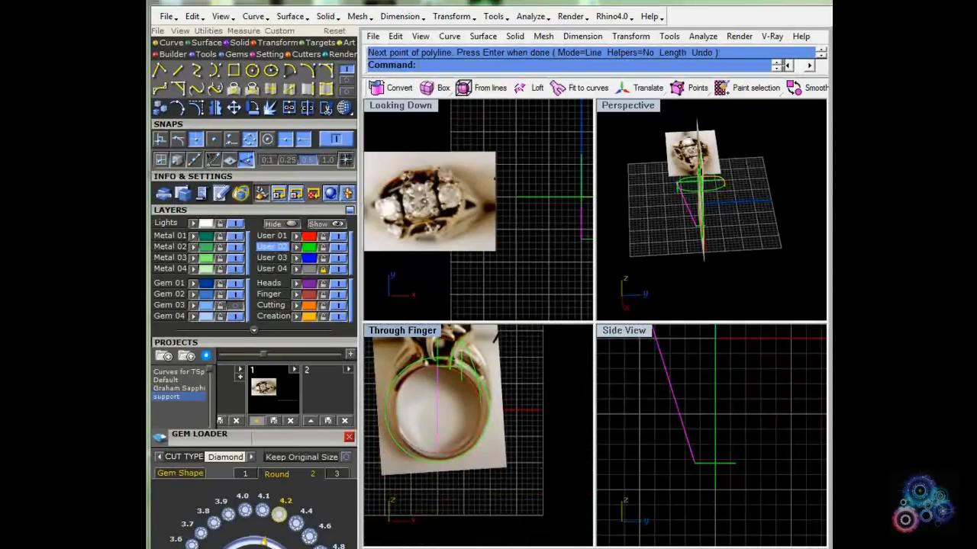
pyautogui.moveTo(668, 266); pyautogui.dragTo(723, 249, button='right')
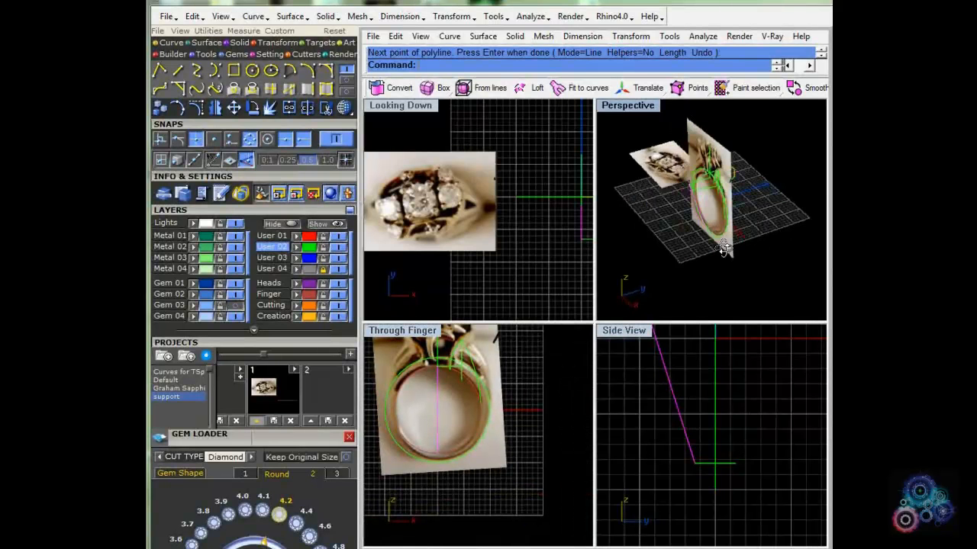
pyautogui.scroll(5, 723, 248)
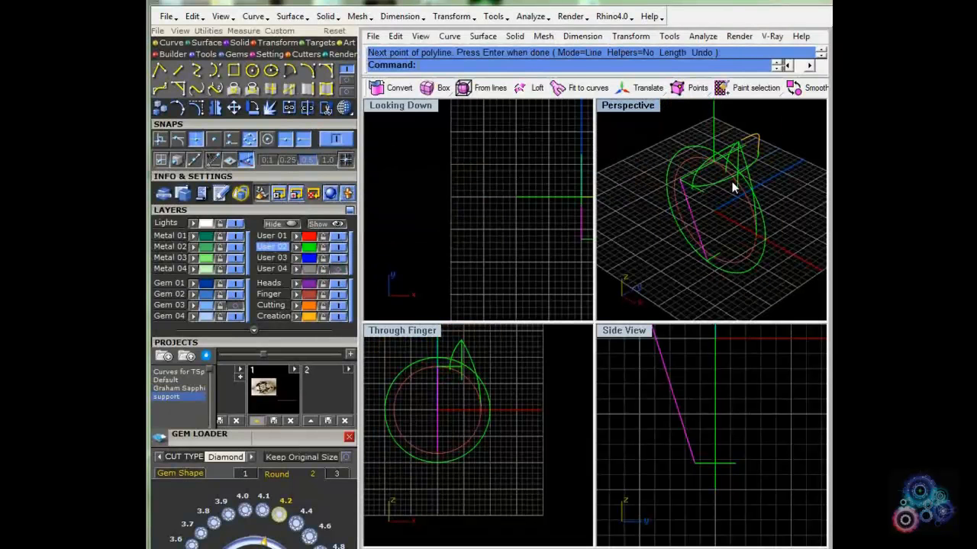
pyautogui.click(745, 197)
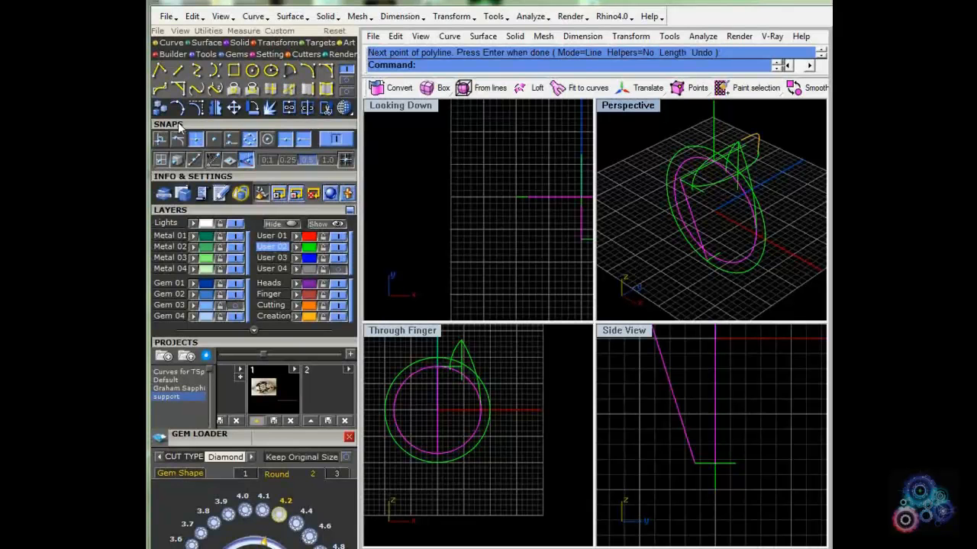
pyautogui.moveTo(179, 124); pyautogui.dragTo(177, 165)
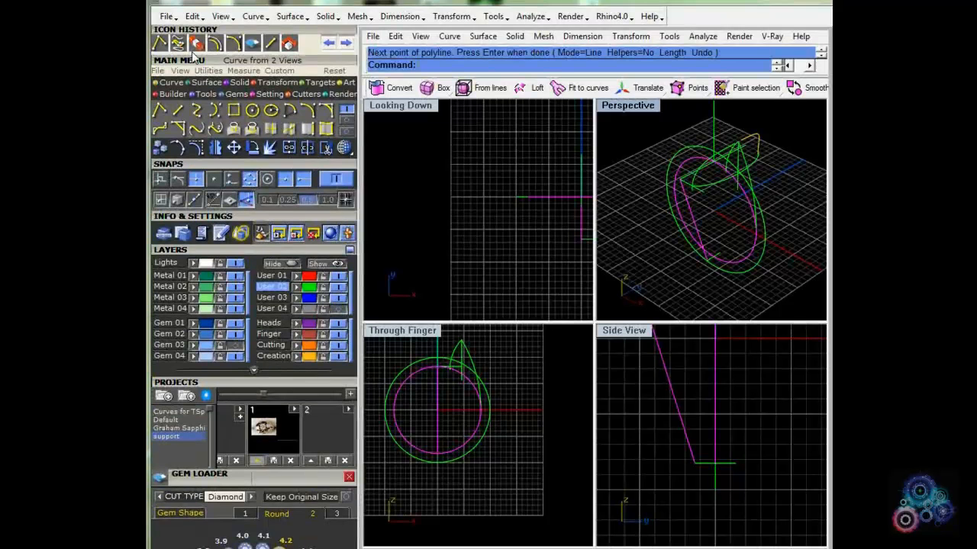
pyautogui.click(197, 43)
pyautogui.moveTo(727, 224); pyautogui.dragTo(709, 203, button='right')
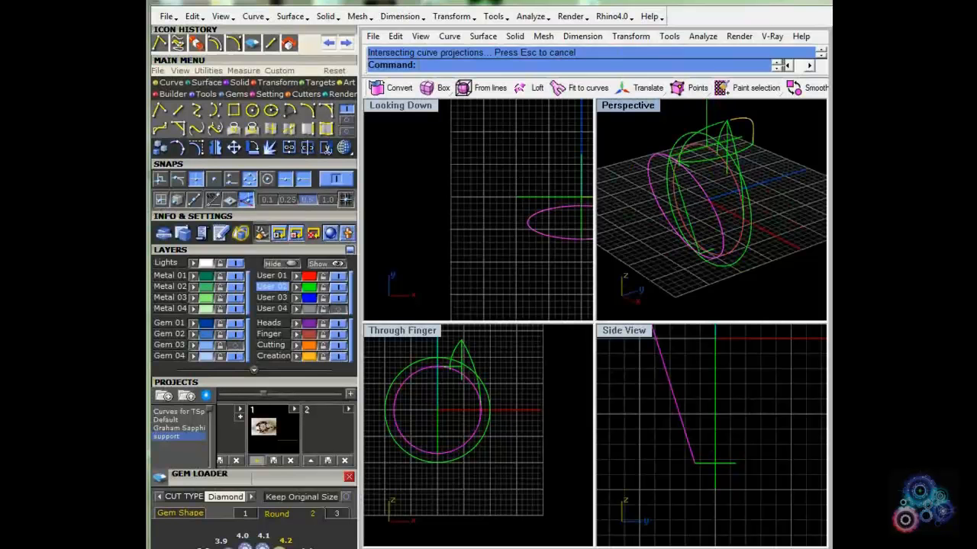
# Step: Assign the new two-view shank curve, the front shoulder curve and its back half on the Creation layer to the Lights layer
pyautogui.moveTo(708, 183); pyautogui.dragTo(769, 193, button='right')
pyautogui.scroll(3, 741, 191)
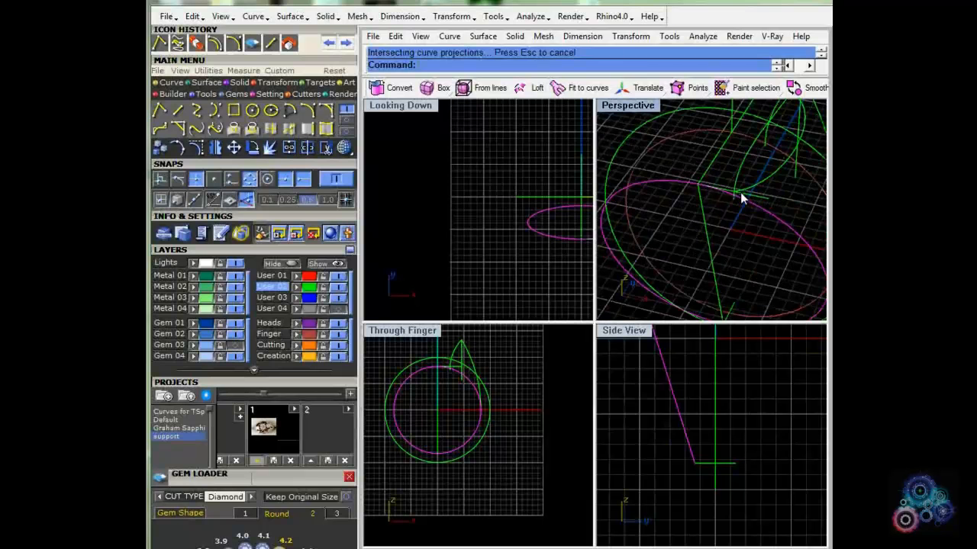
pyautogui.scroll(2, 740, 192)
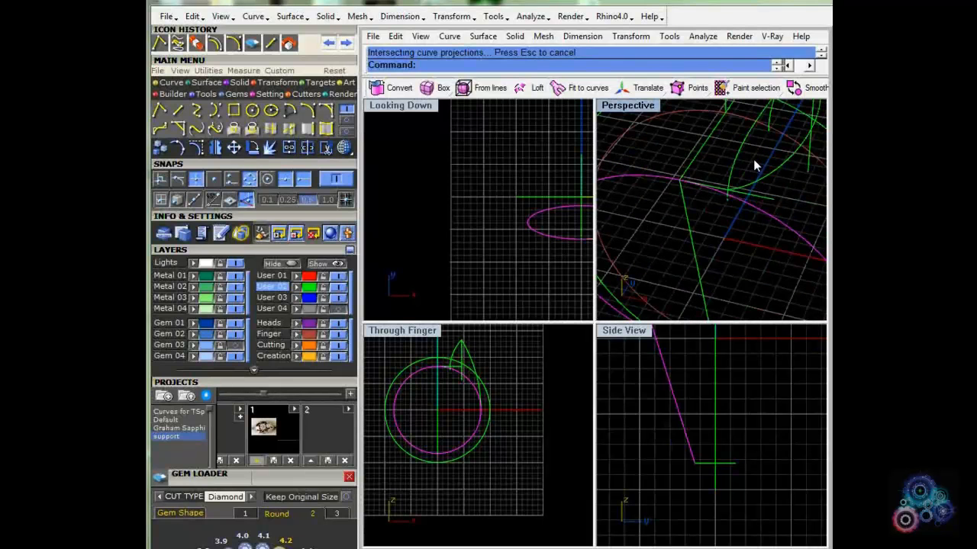
pyautogui.scroll(-5, 753, 158)
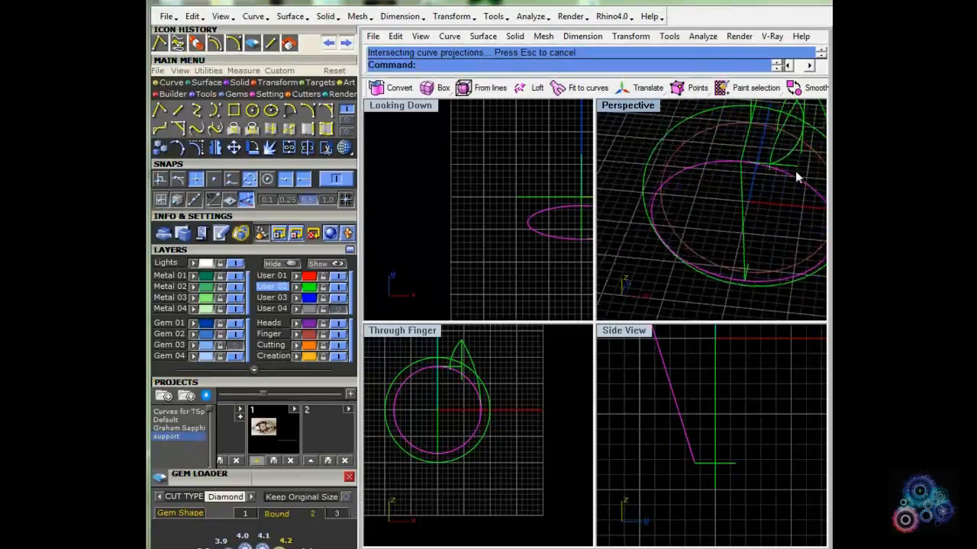
pyautogui.moveTo(795, 171); pyautogui.dragTo(724, 214, button='right')
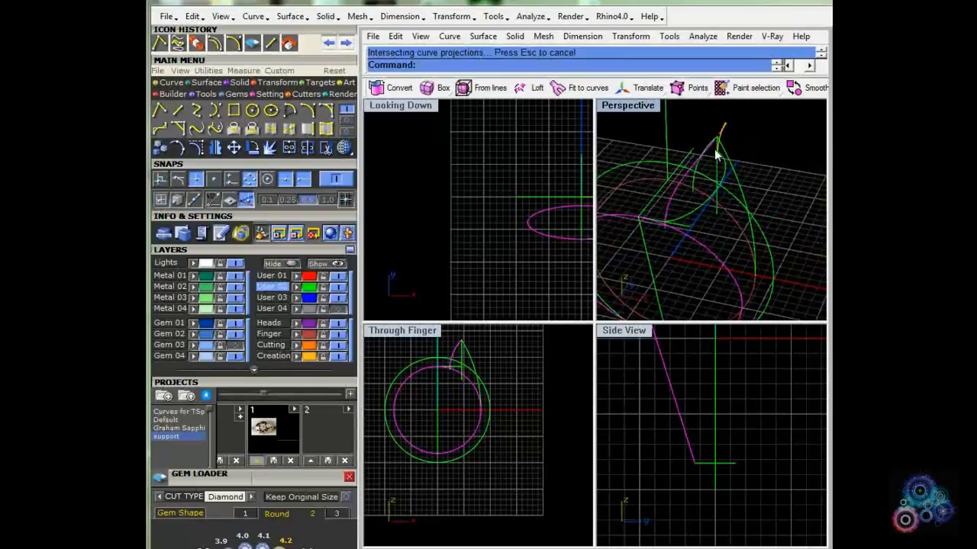
pyautogui.scroll(3, 715, 155)
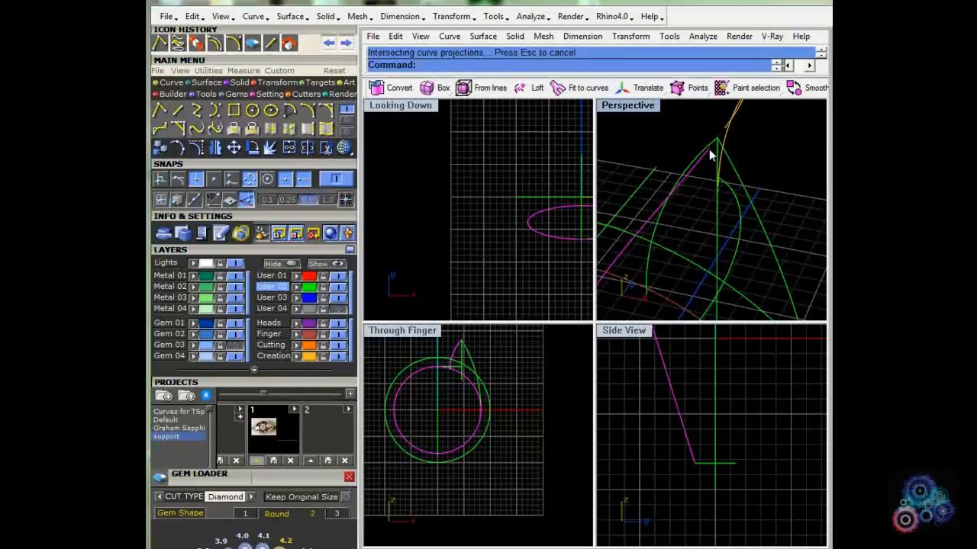
pyautogui.moveTo(712, 159); pyautogui.dragTo(719, 135, button='right')
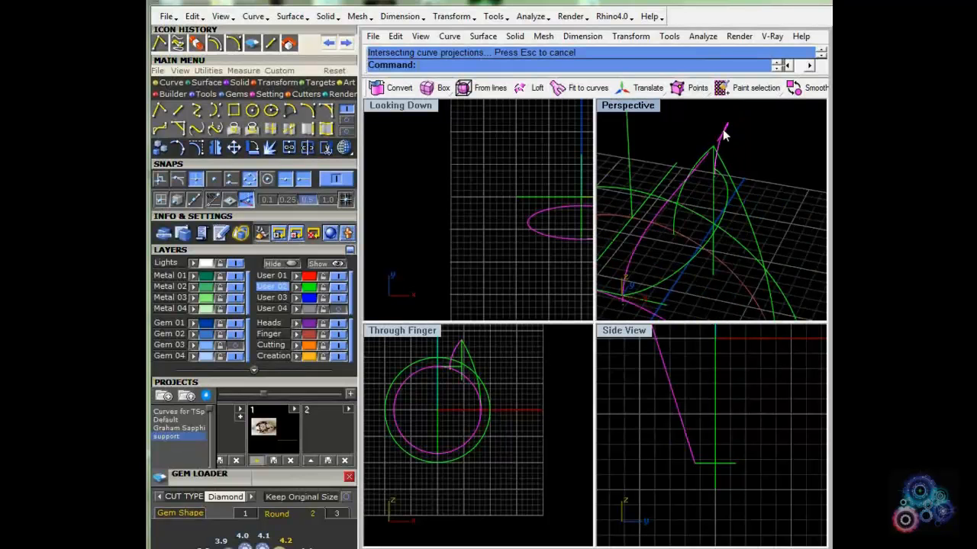
pyautogui.click(205, 263)
pyautogui.scroll(-6, 791, 215)
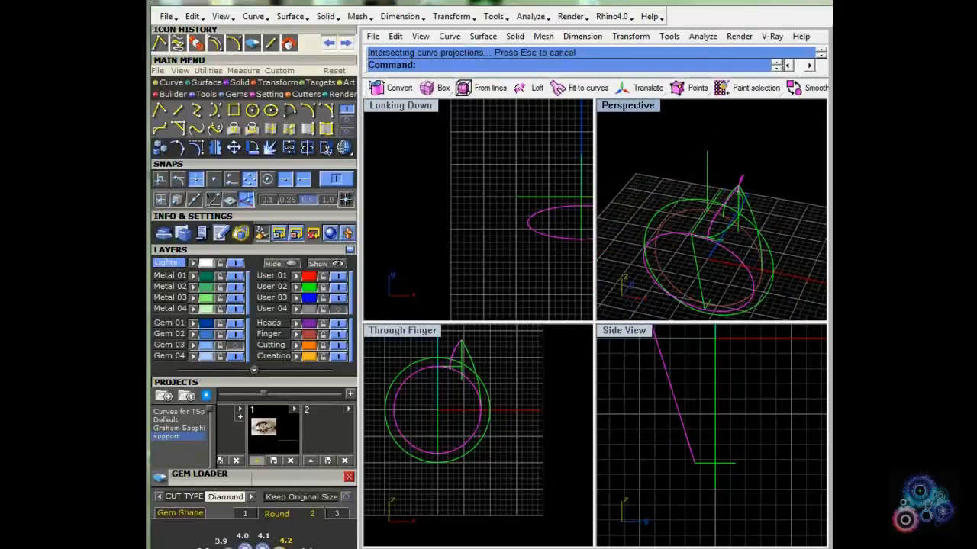
pyautogui.click(785, 208)
pyautogui.moveTo(785, 208); pyautogui.dragTo(753, 202, button='right')
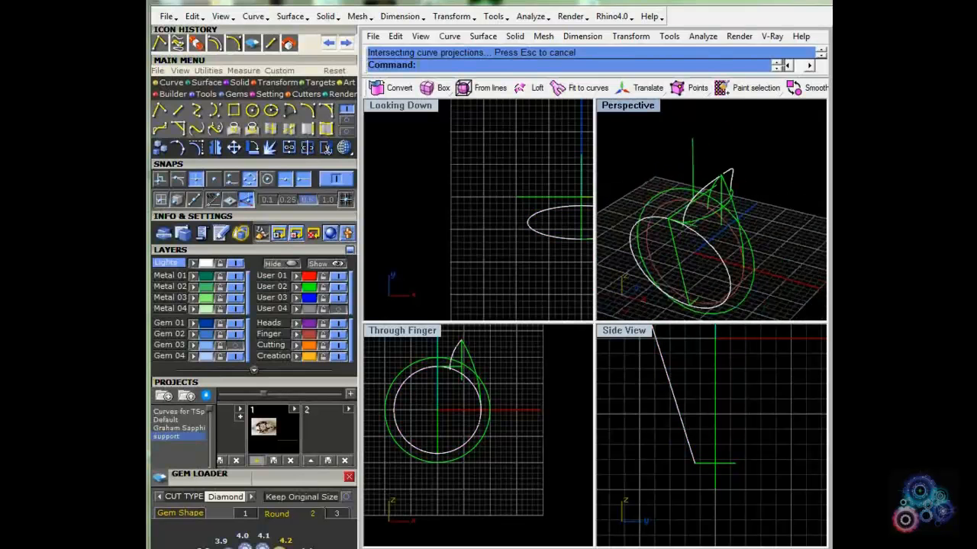
# Step: Split the two-view shank curve by points at the front shoulder curve's lower end and at the slanted polyline's end at the shank's base
pyautogui.moveTo(724, 232); pyautogui.dragTo(795, 179, button='right')
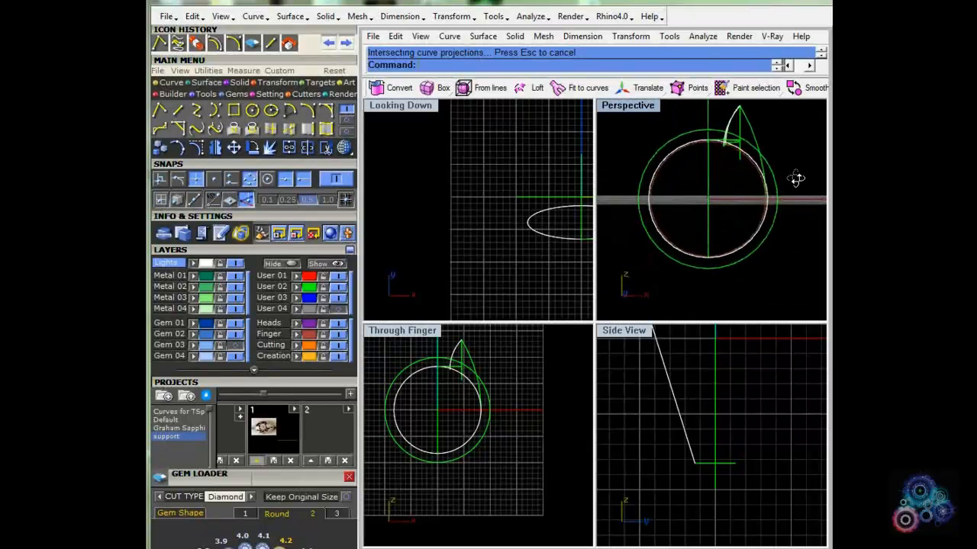
pyautogui.moveTo(795, 179); pyautogui.dragTo(721, 215, button='right')
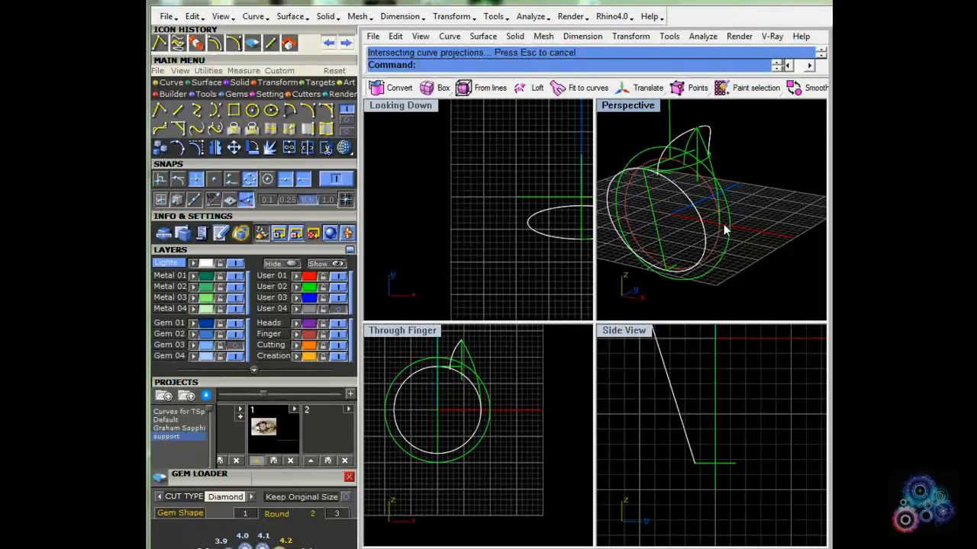
pyautogui.moveTo(517, 378); pyautogui.dragTo(492, 407, button='right')
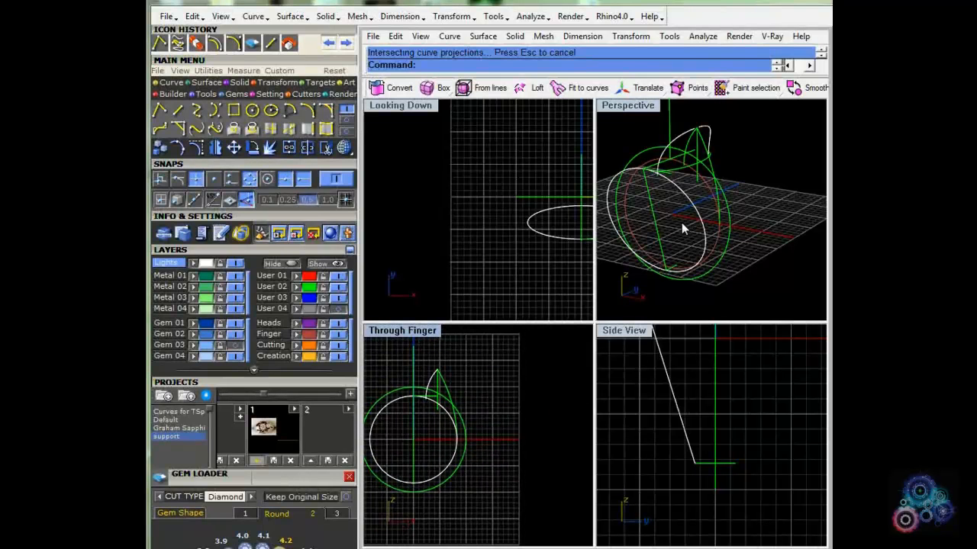
pyautogui.moveTo(681, 222); pyautogui.dragTo(686, 201, button='right')
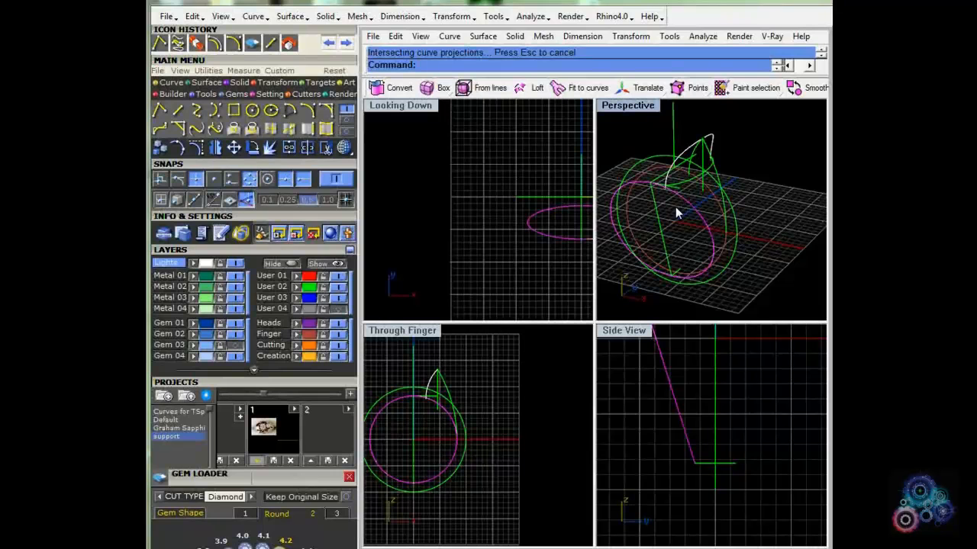
pyautogui.scroll(5, 675, 206)
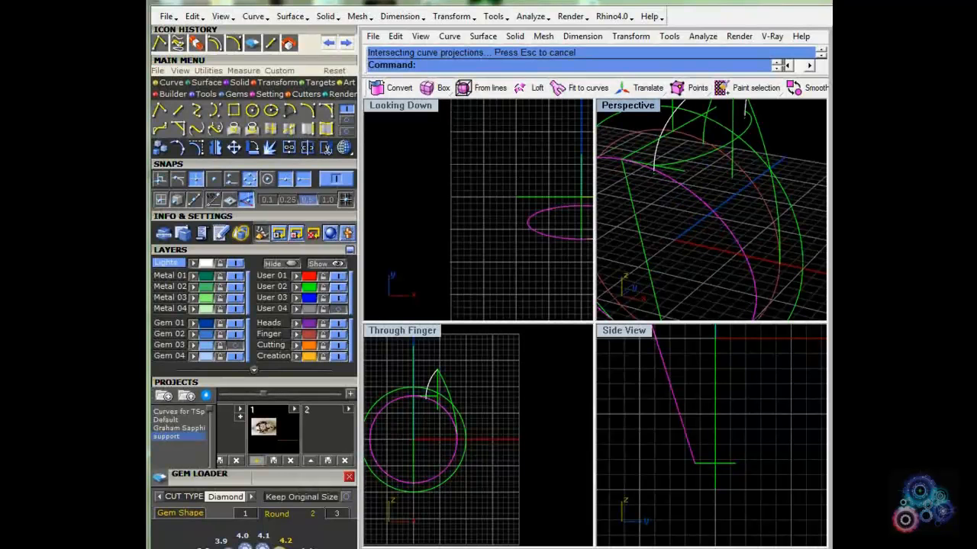
pyautogui.click(307, 153)
pyautogui.click(677, 66)
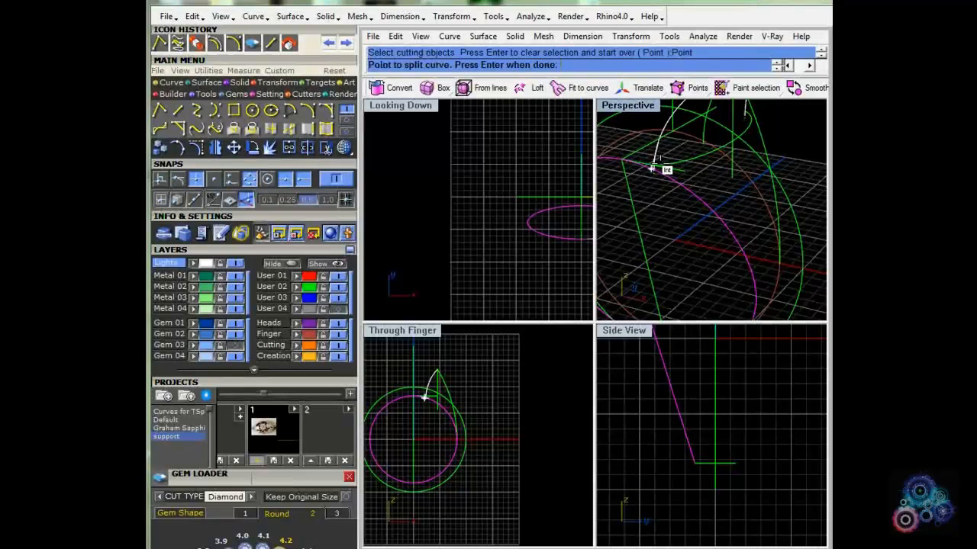
pyautogui.scroll(4, 655, 167)
pyautogui.scroll(5, 654, 166)
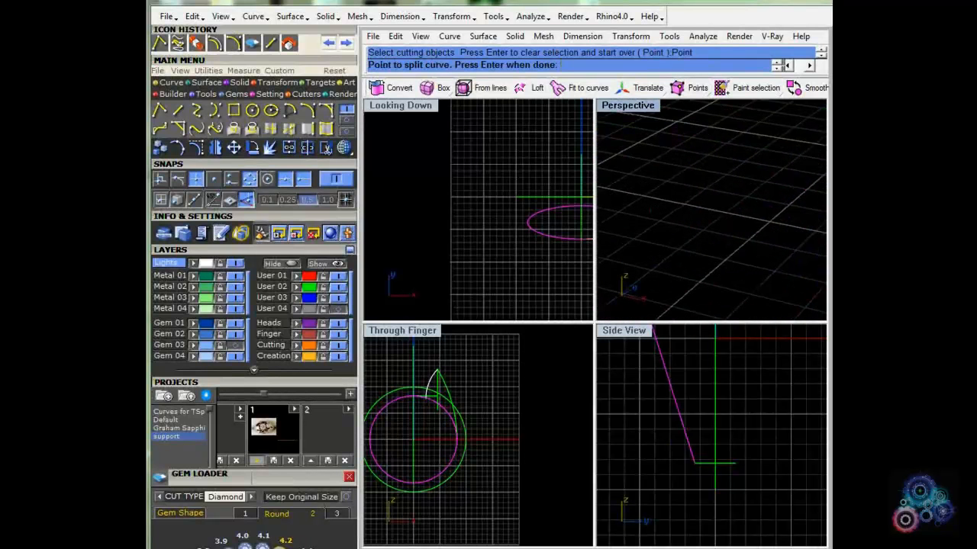
pyautogui.scroll(-1, 656, 163)
pyautogui.click(664, 129)
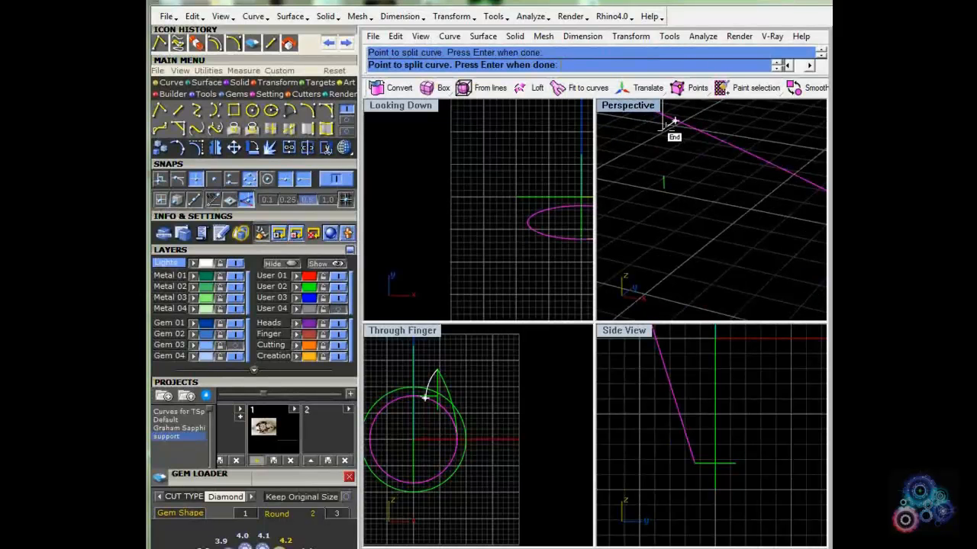
pyautogui.scroll(2, 690, 134)
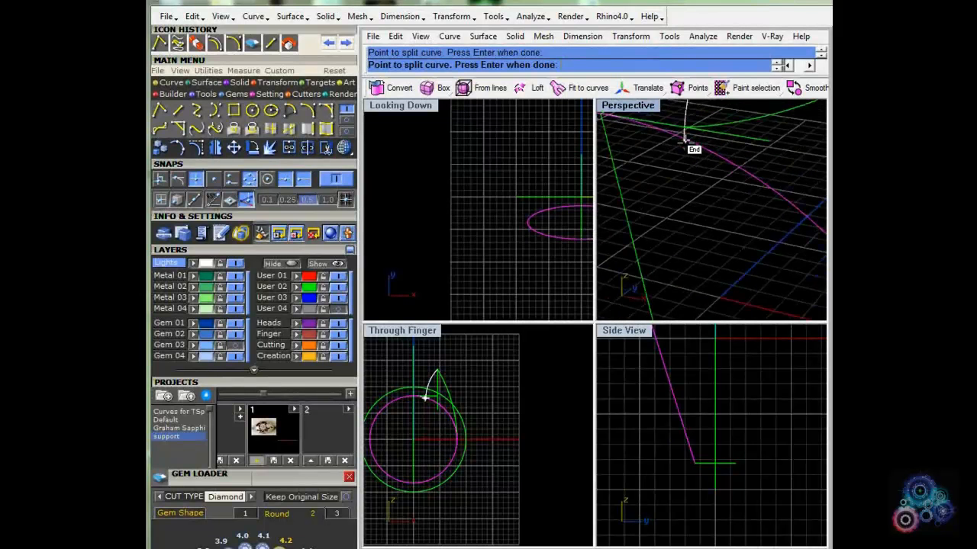
pyautogui.scroll(3, 684, 139)
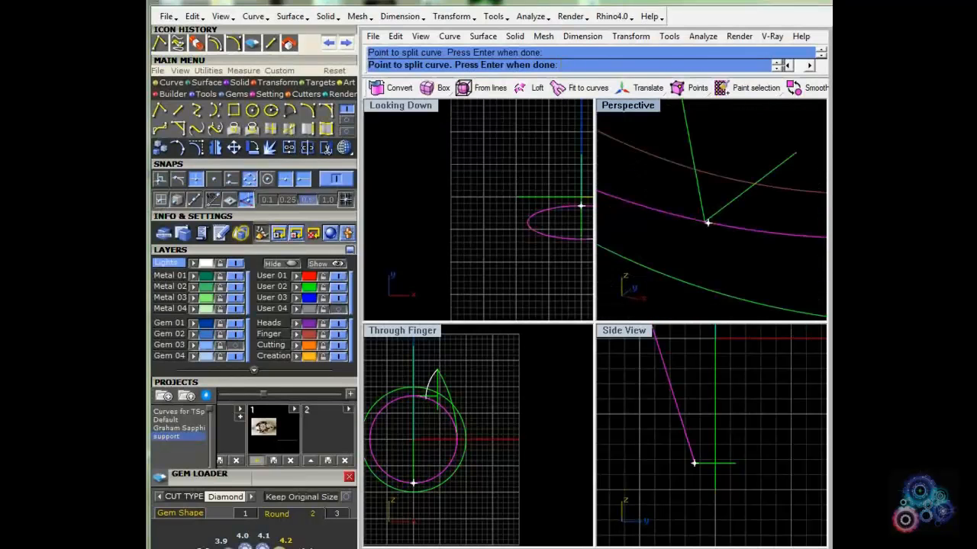
pyautogui.click(703, 221)
pyautogui.press('Return')
# Step: Delete the split piece of the shank curve on the side opposite the shoulder curve
pyautogui.scroll(-4, 701, 223)
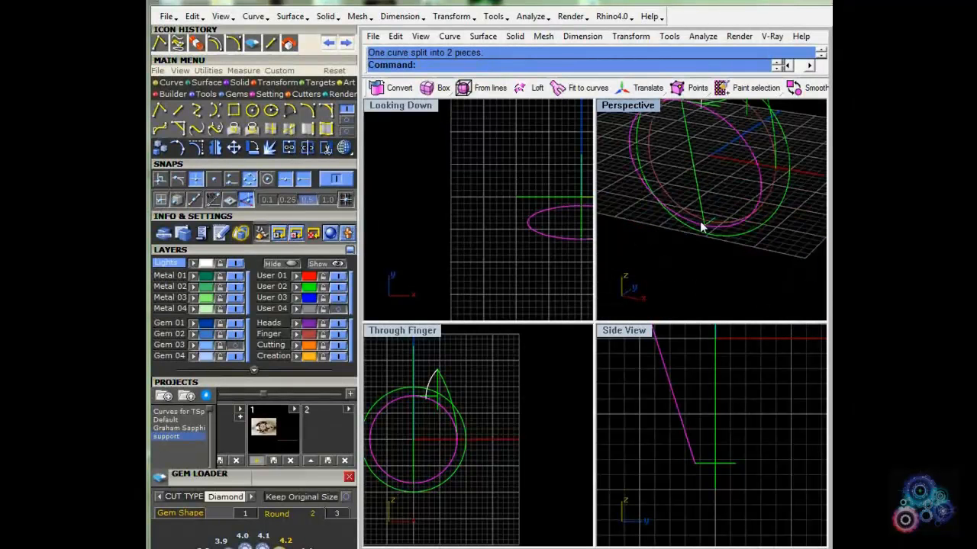
pyautogui.click(702, 226)
pyautogui.press('Delete')
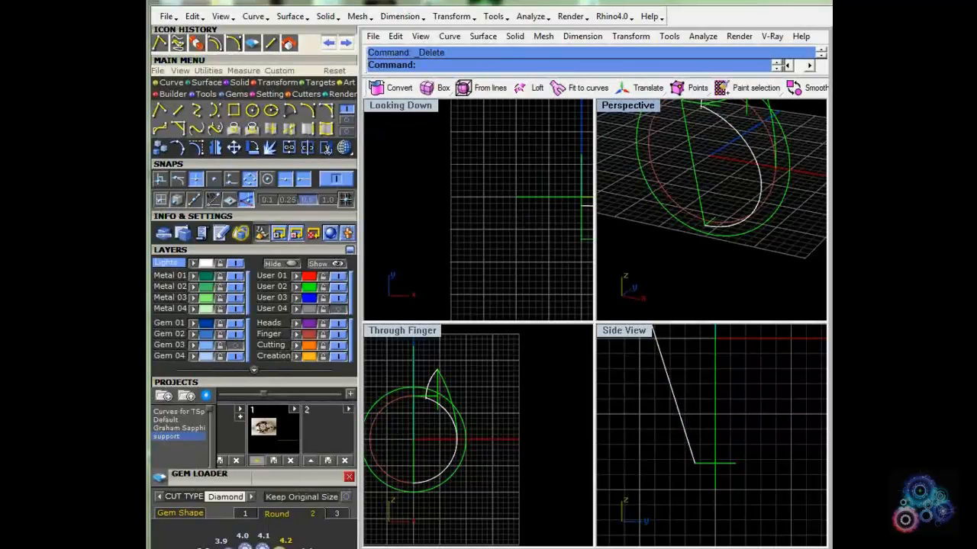
# Step: Orient the shank curve by two points without copying and with 3D scaling, keeping its base end and moving its upper end onto the shoulder curve's lower end
pyautogui.moveTo(754, 240); pyautogui.dragTo(731, 268, button='right')
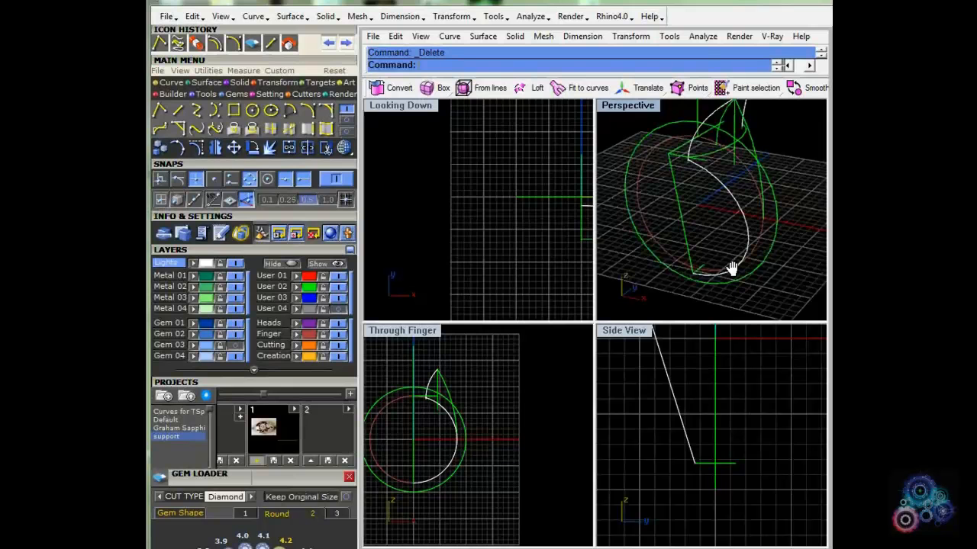
pyautogui.click(731, 269)
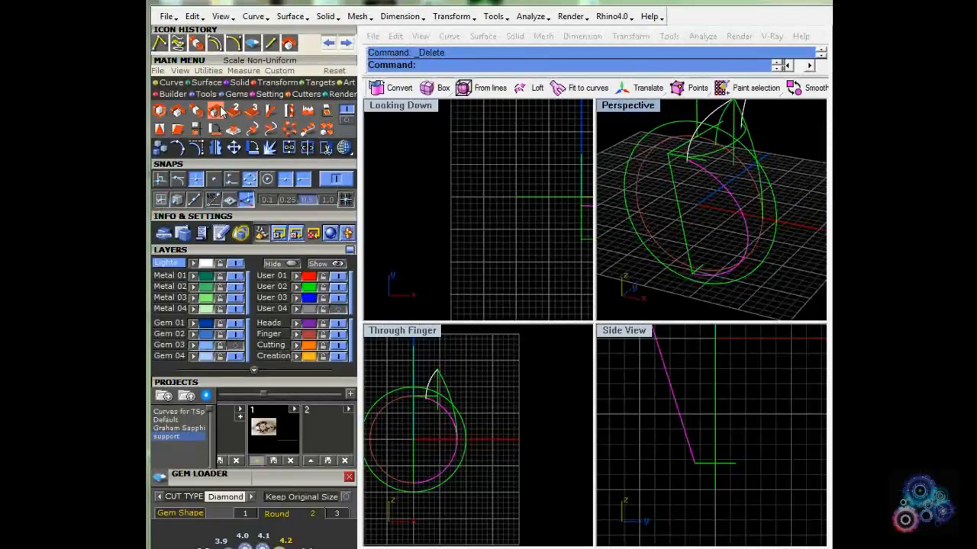
pyautogui.rightClick(673, 238)
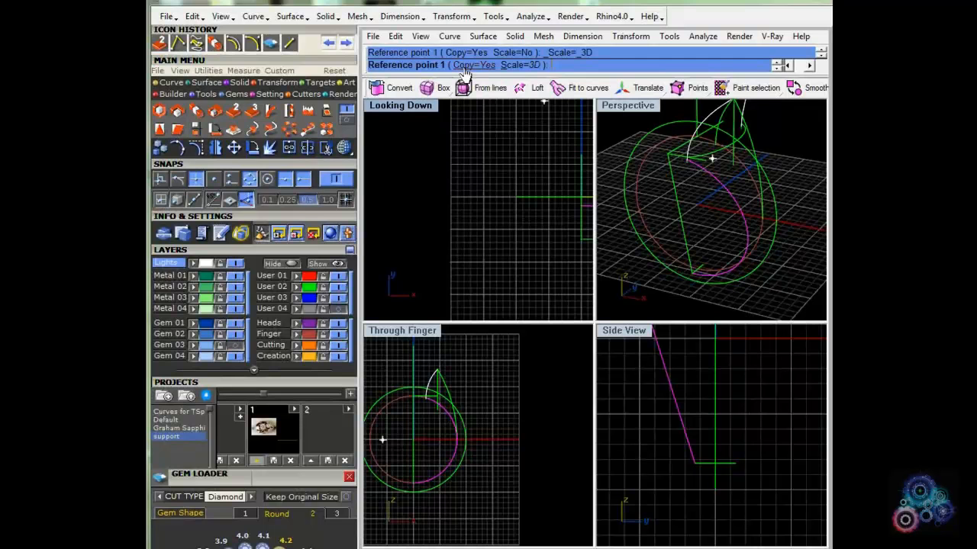
pyautogui.click(465, 65)
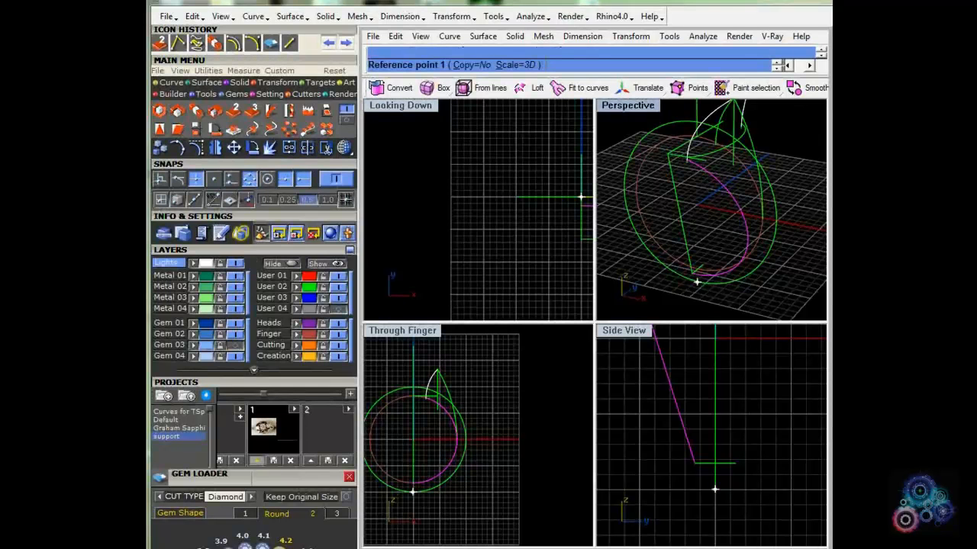
pyautogui.scroll(5, 686, 273)
pyautogui.scroll(3, 682, 268)
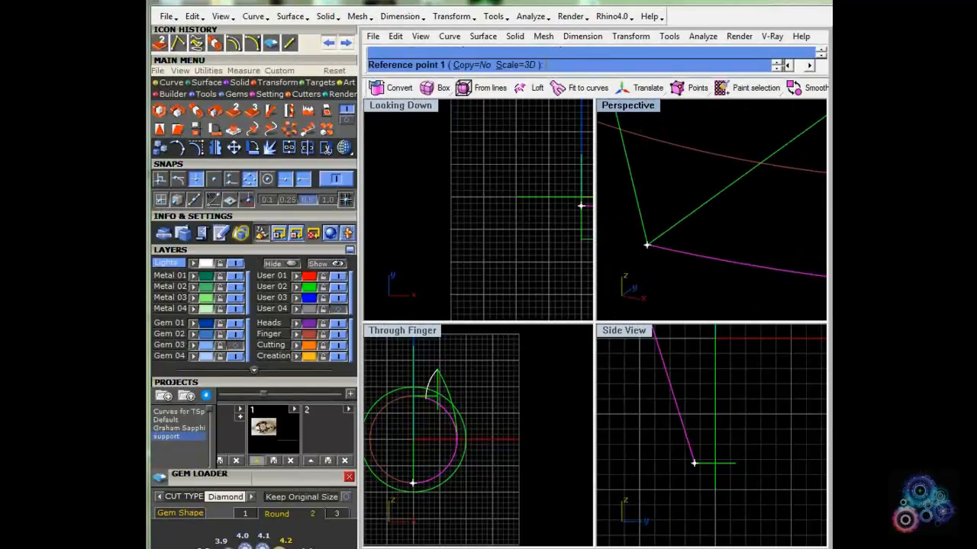
pyautogui.click(646, 245)
pyautogui.scroll(-4, 656, 233)
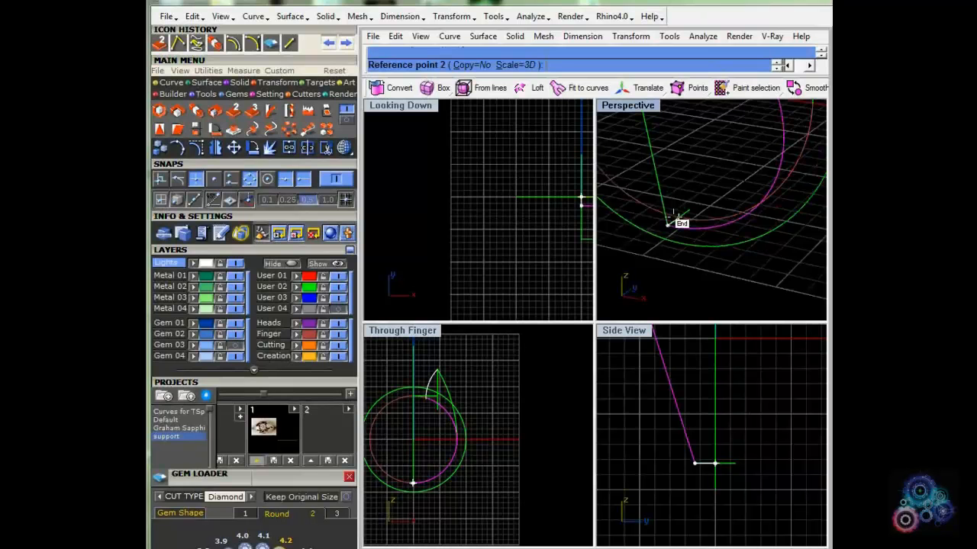
pyautogui.scroll(5, 697, 185)
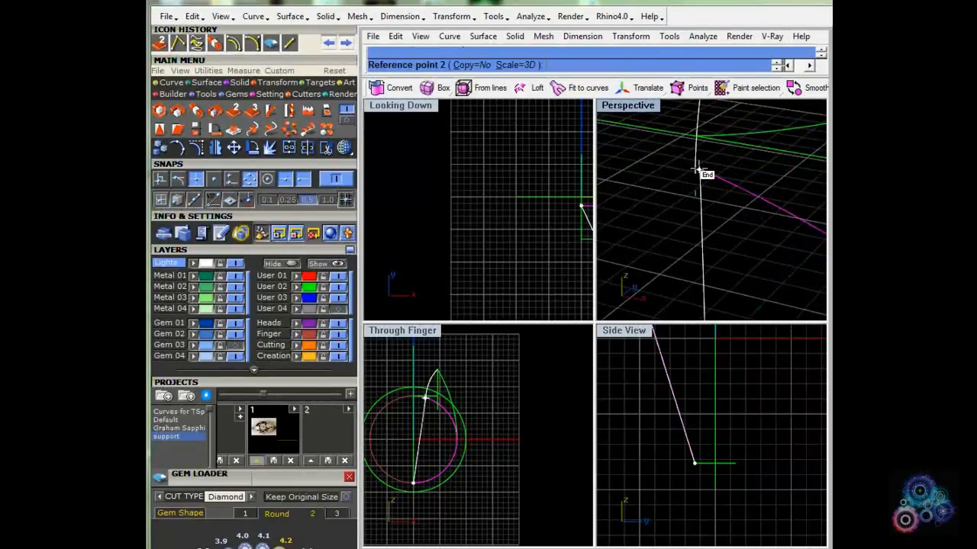
pyautogui.click(696, 170)
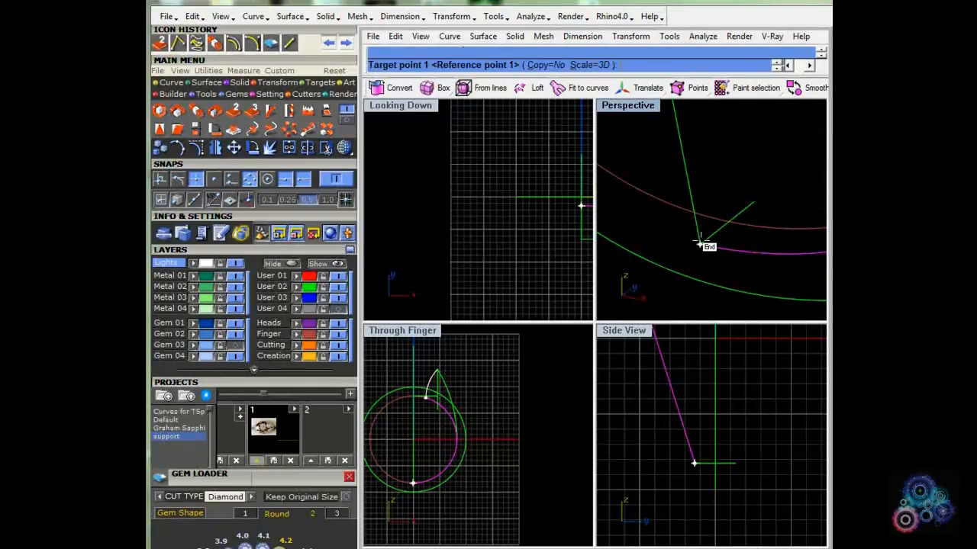
pyautogui.click(698, 244)
pyautogui.scroll(-4, 713, 211)
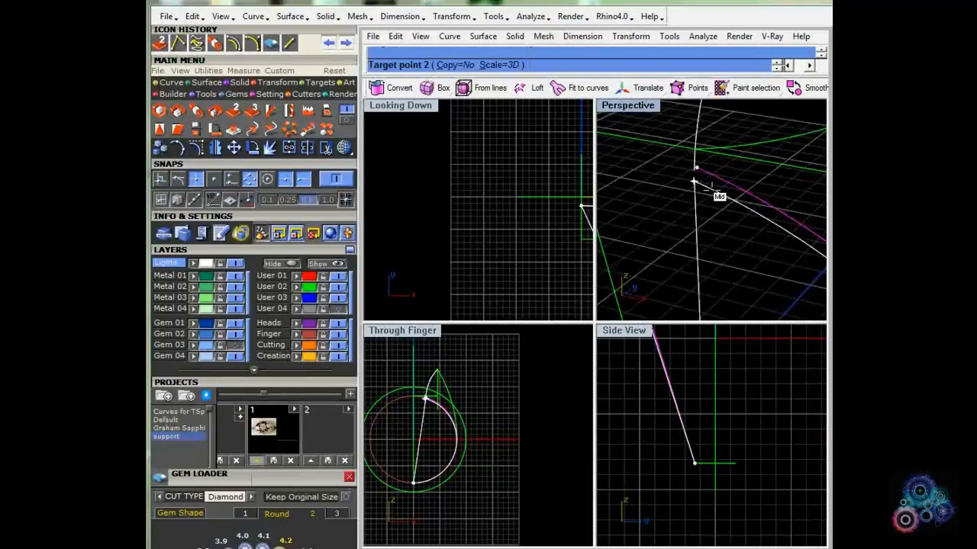
pyautogui.keyDown('shift'); pyautogui.moveTo(706, 186); pyautogui.dragTo(718, 219, button='right'); pyautogui.keyUp('shift')
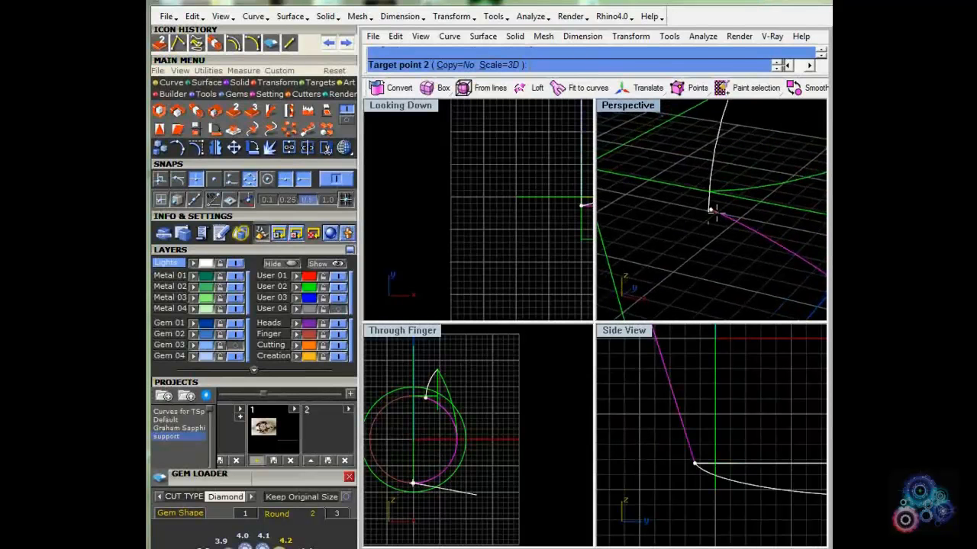
pyautogui.scroll(4, 732, 219)
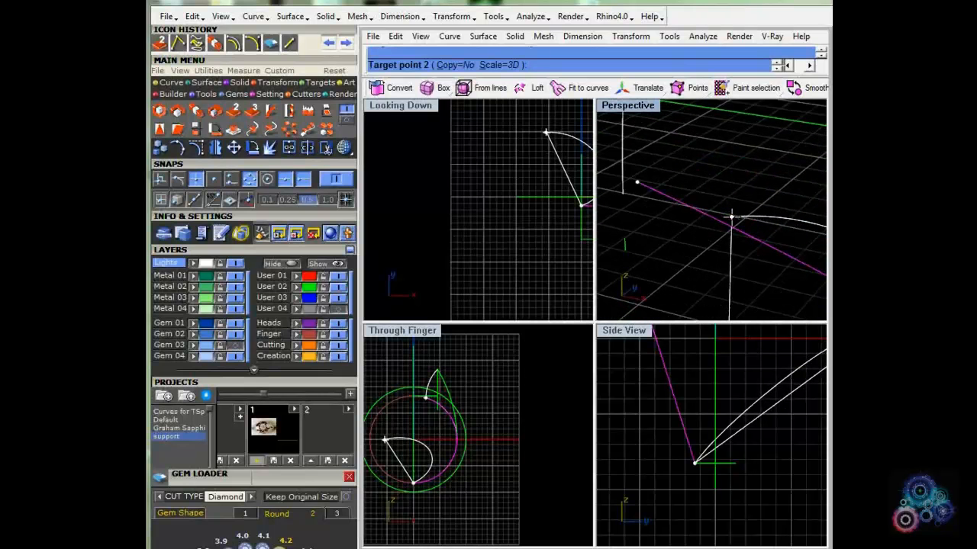
pyautogui.click(623, 197)
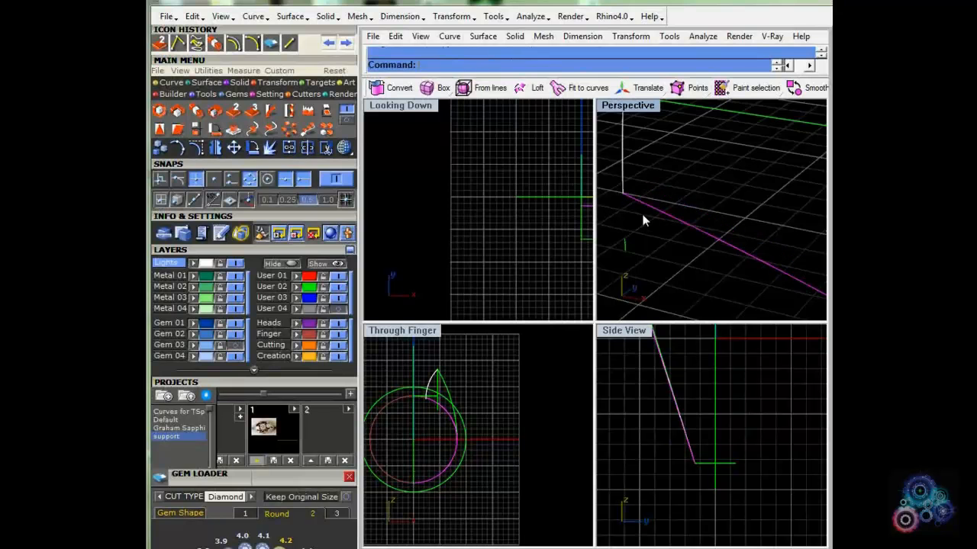
pyautogui.scroll(-5, 649, 221)
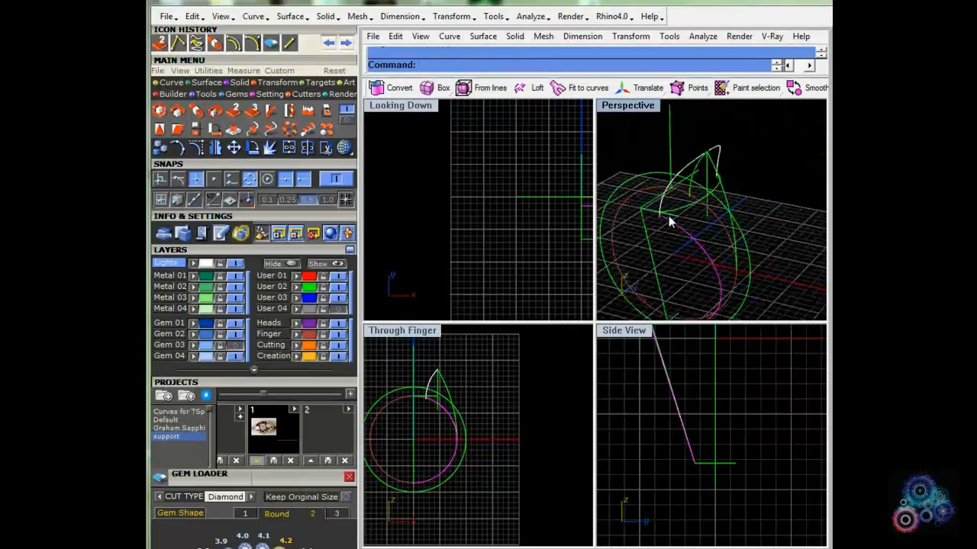
# Step: Mirror the refitted shank curve to the opposite side of the ring
pyautogui.scroll(-4, 669, 221)
pyautogui.moveTo(669, 221)
pyautogui.mouseDown(button='right')
pyautogui.moveTo(687, 200)
pyautogui.moveTo(640, 223)
pyautogui.moveTo(660, 231)
pyautogui.mouseUp(button='right')
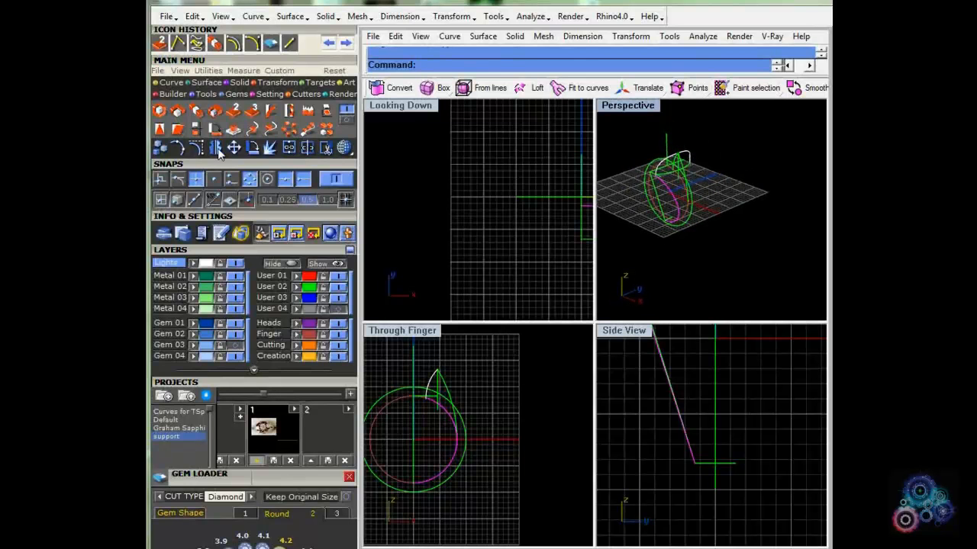
pyautogui.click(215, 149)
pyautogui.moveTo(746, 259); pyautogui.dragTo(706, 200, button='right')
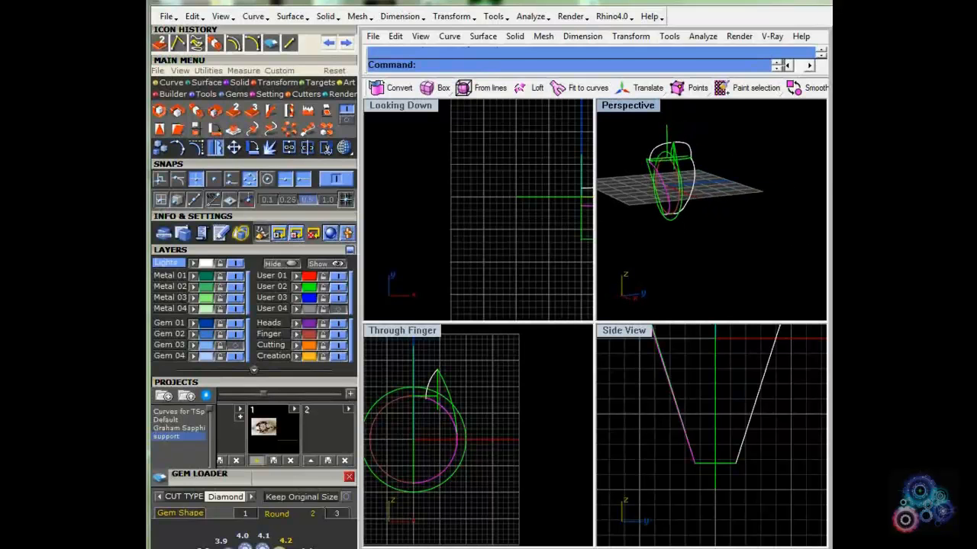
# Step: Assign the short line joining the two shank curves at the ring's base to the Lights layer
pyautogui.scroll(5, 663, 216)
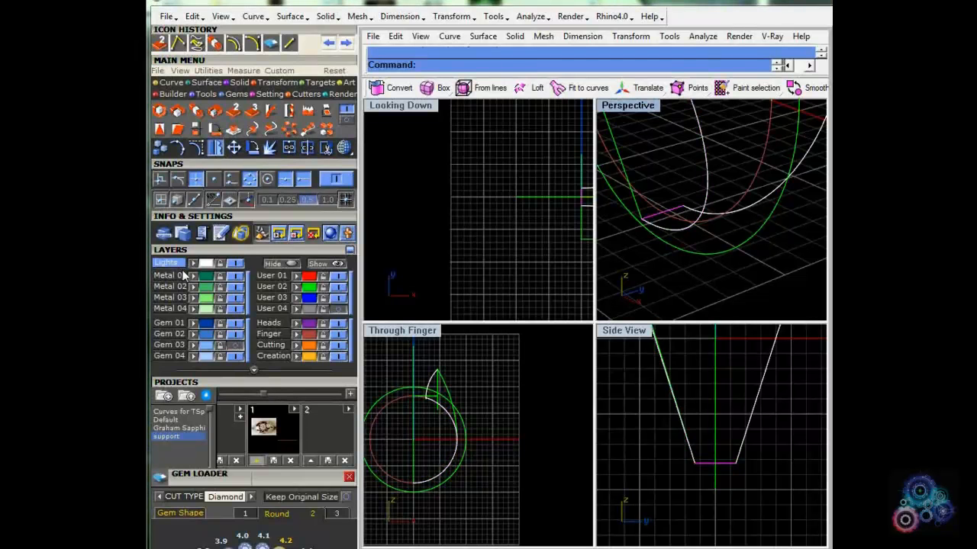
pyautogui.click(672, 193)
pyautogui.scroll(-8, 672, 193)
pyautogui.keyDown('shift'); pyautogui.moveTo(678, 186); pyautogui.dragTo(689, 249, button='right'); pyautogui.keyUp('shift')
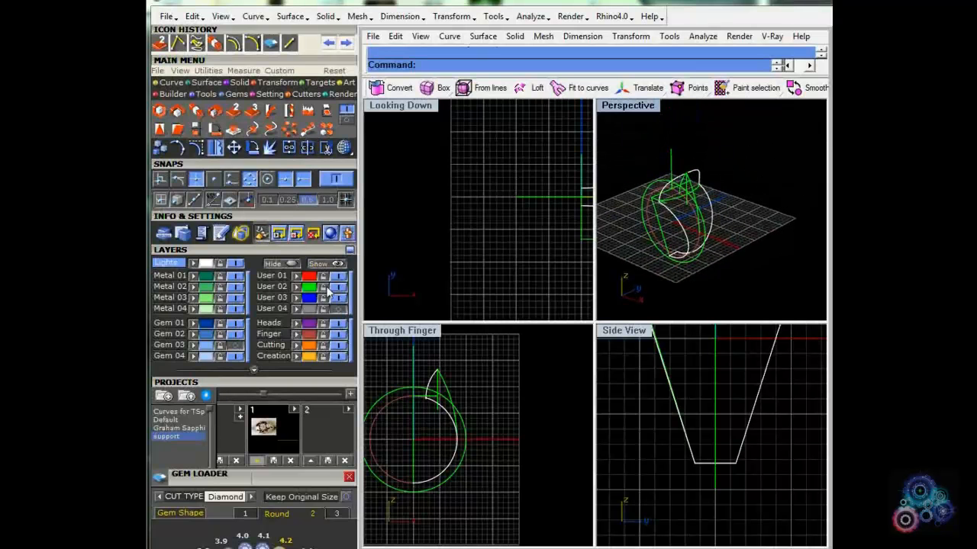
# Step: Hide the construction curves on the User 02 layer and maximize the Perspective view
pyautogui.click(337, 288)
pyautogui.moveTo(738, 221); pyautogui.dragTo(805, 205, button='right')
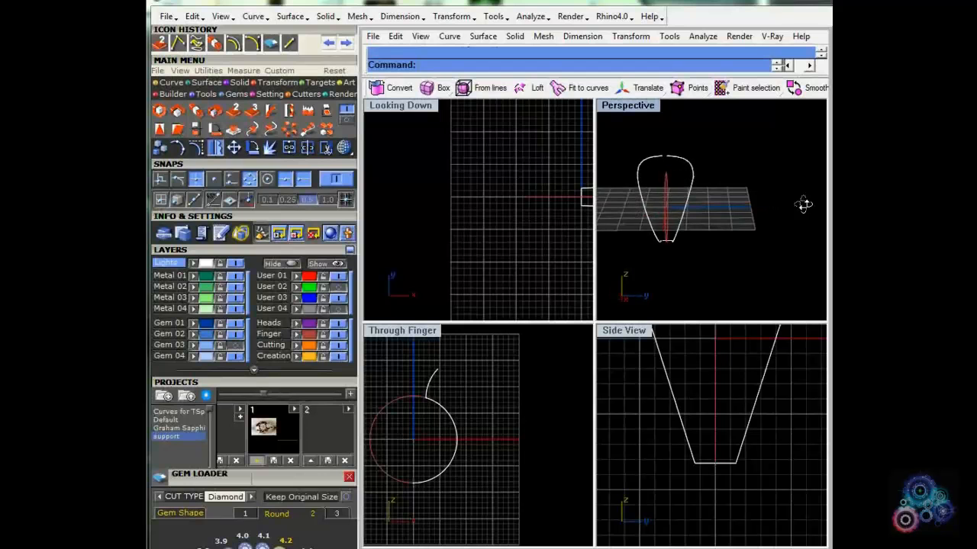
pyautogui.click(337, 288)
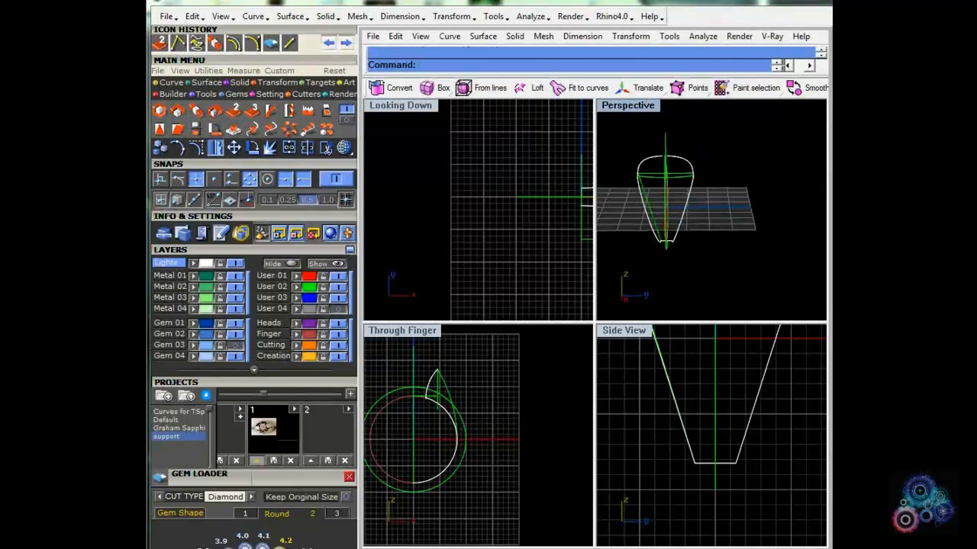
pyautogui.scroll(15, 437, 372)
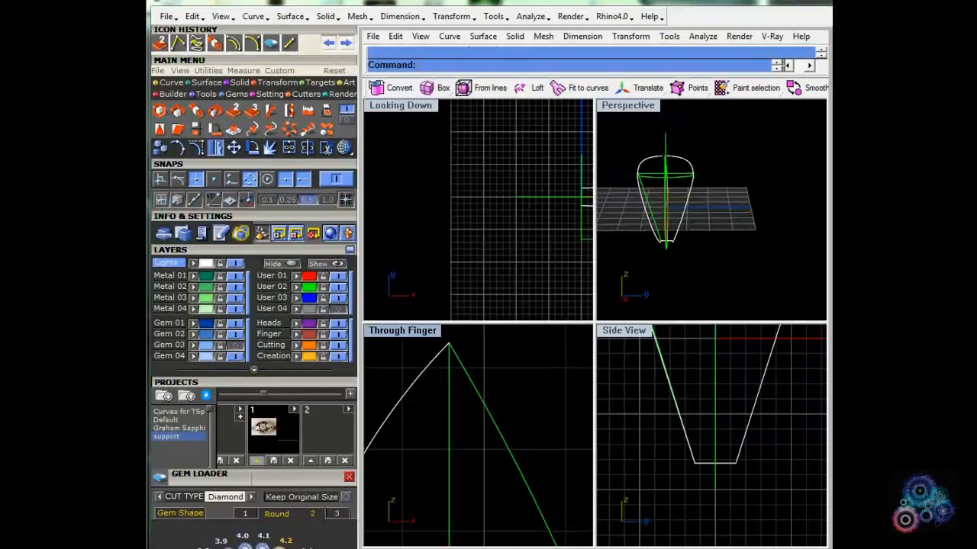
pyautogui.click(337, 287)
pyautogui.doubleClick(627, 105)
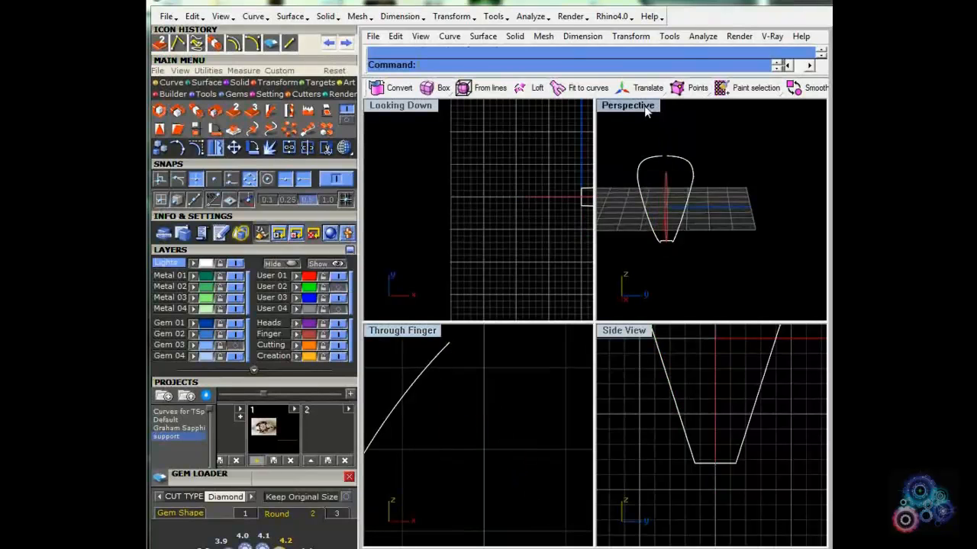
pyautogui.moveTo(540, 232); pyautogui.dragTo(534, 246, button='right')
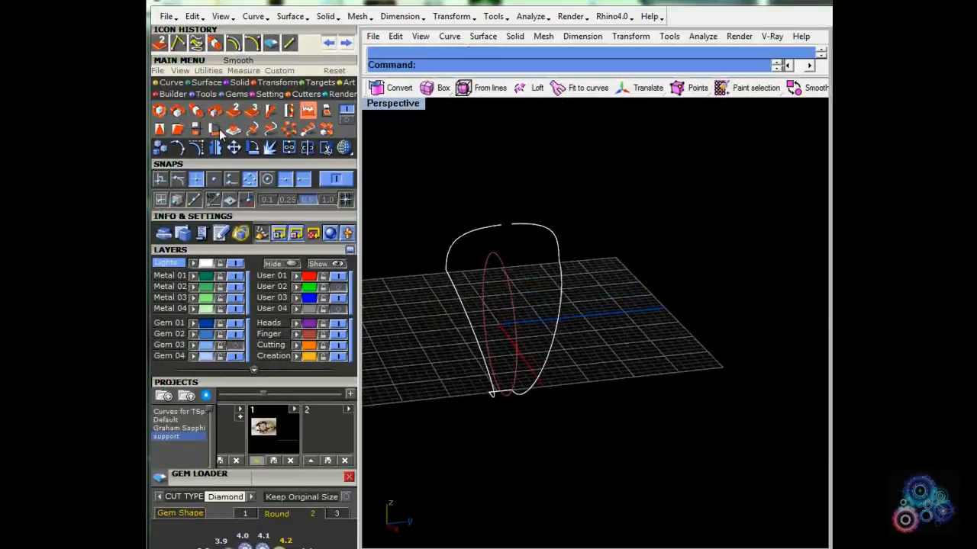
# Step: Bridge the gap between the upper ends of the two shoulder curves with a blend curve
pyautogui.click(172, 83)
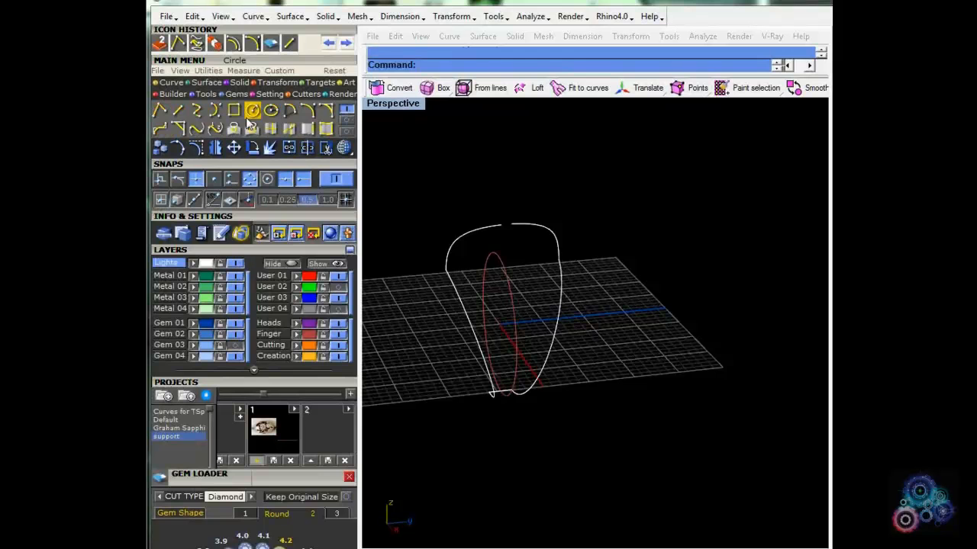
pyautogui.click(197, 130)
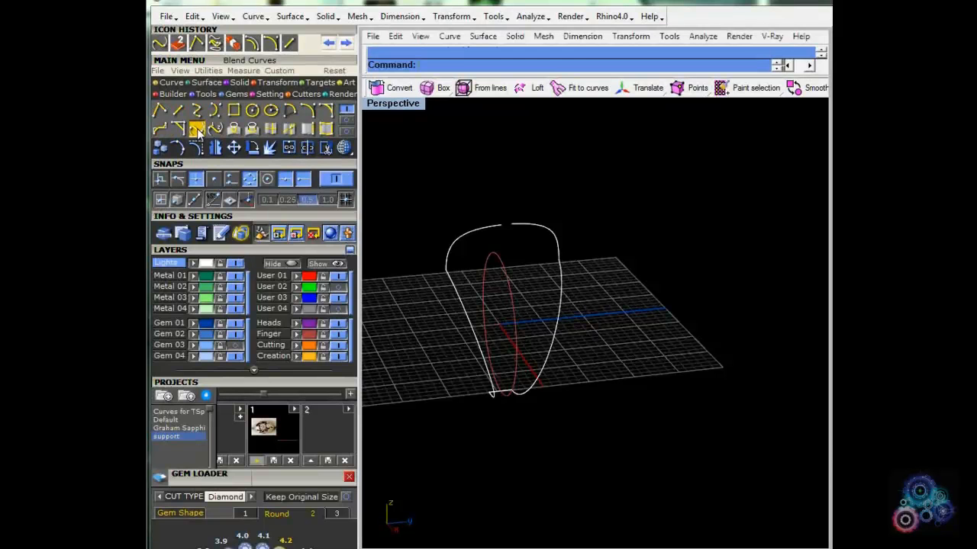
pyautogui.click(515, 225)
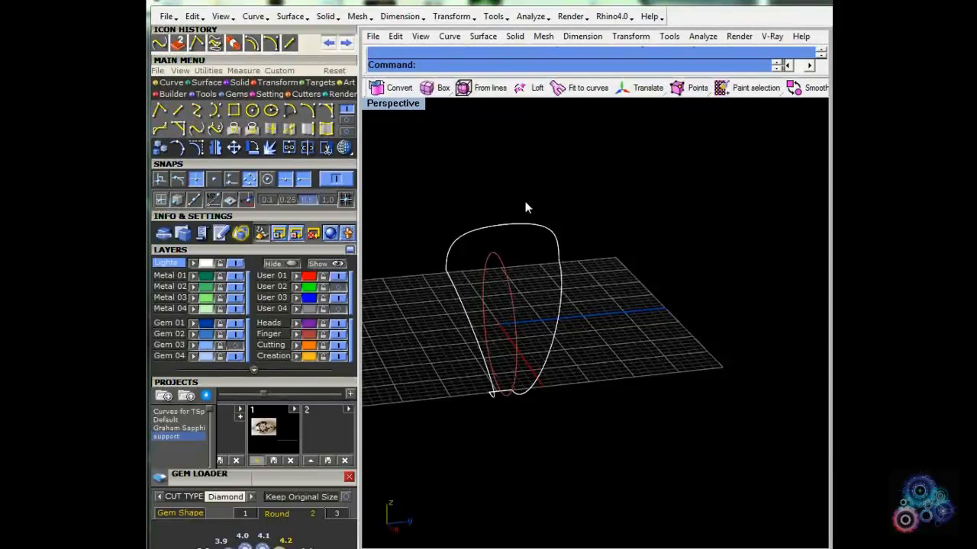
# Step: Join the shoulder curves with their blend and assign the joined curve and the short base line to the Creation layer
pyautogui.click(470, 235)
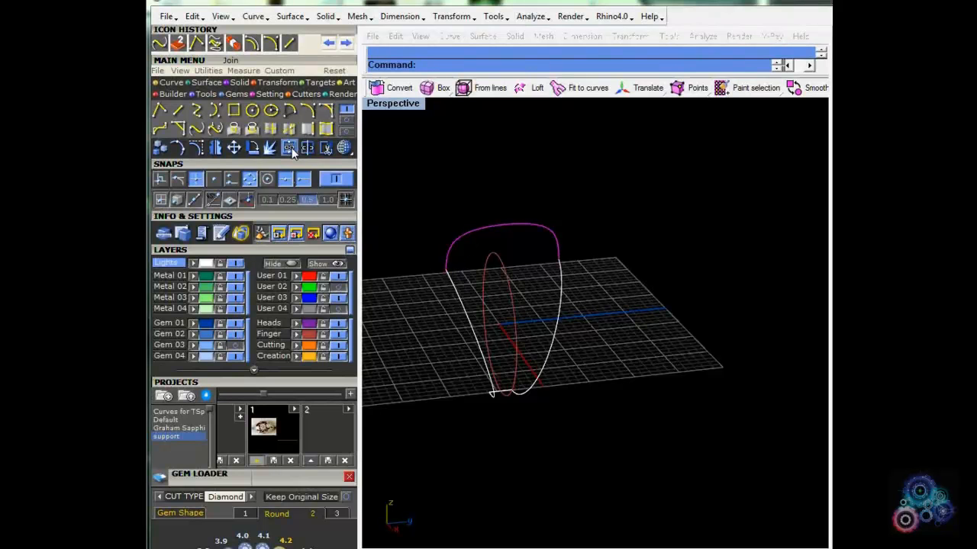
pyautogui.moveTo(507, 210); pyautogui.dragTo(607, 267, button='right')
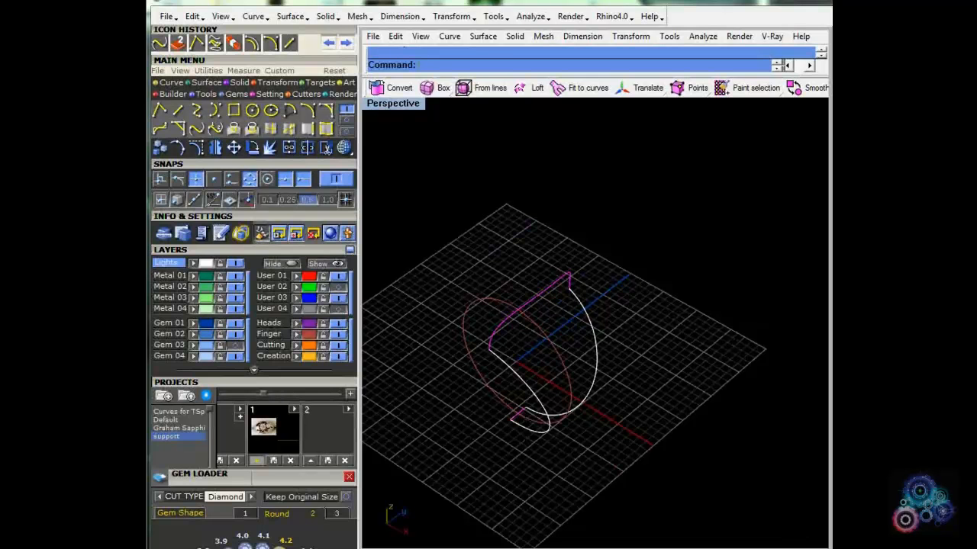
pyautogui.click(587, 257)
pyautogui.moveTo(556, 343); pyautogui.dragTo(610, 309, button='right')
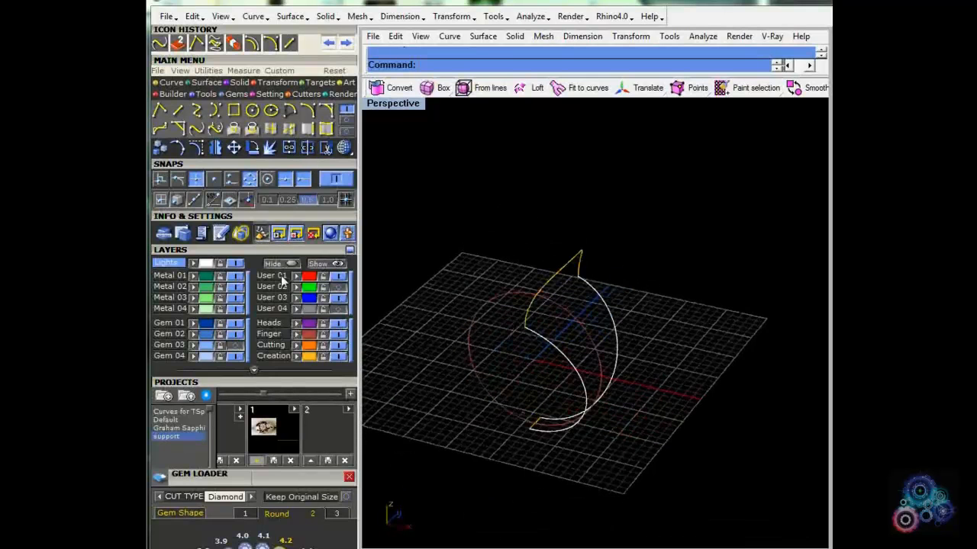
# Step: Make Metal 01 the current layer and bring up the surface tools
pyautogui.click(170, 276)
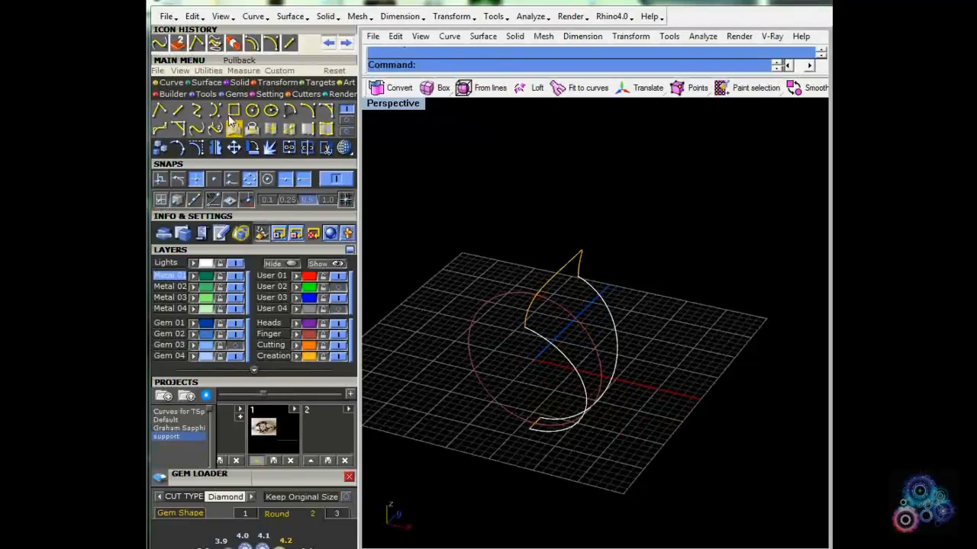
pyautogui.click(203, 82)
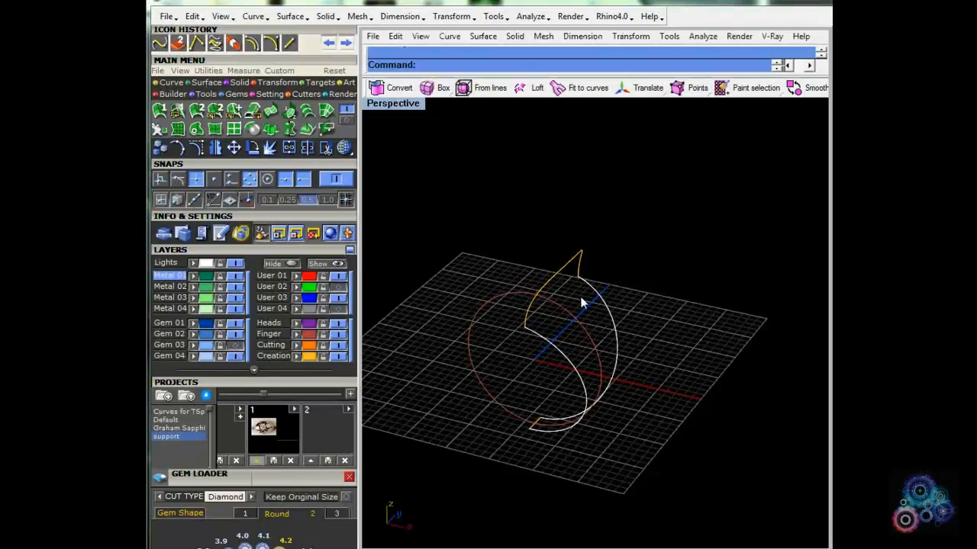
pyautogui.moveTo(584, 304); pyautogui.dragTo(617, 270, button='right')
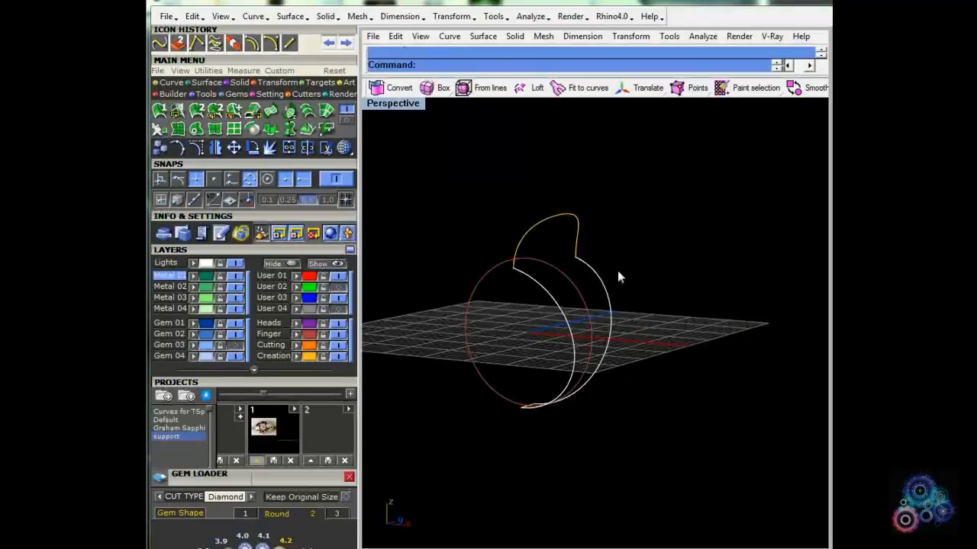
# Step: Orient a 3D-scaled copy of one shoulder curve by two points, spanning from the blend curve's crest to the base of the finger circle
pyautogui.click(554, 293)
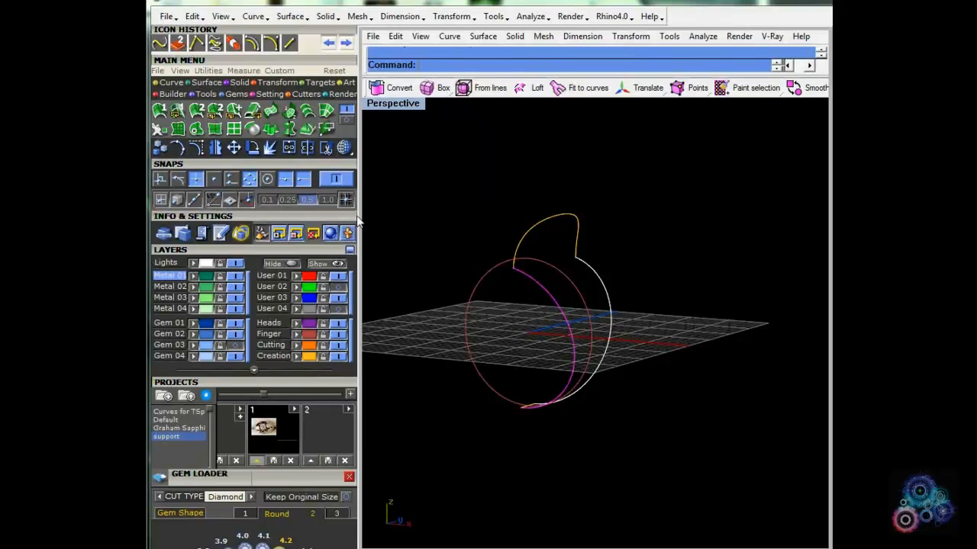
pyautogui.click(277, 83)
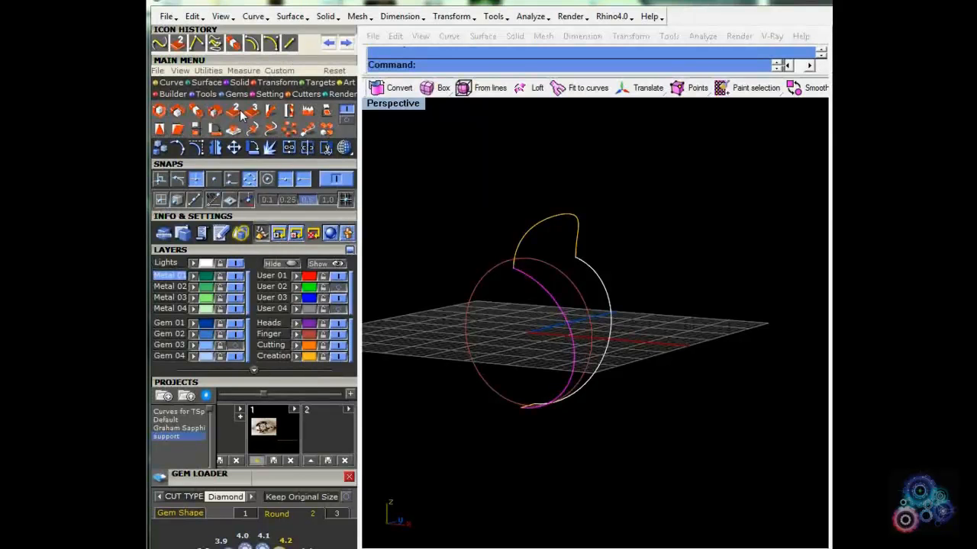
pyautogui.click(233, 111)
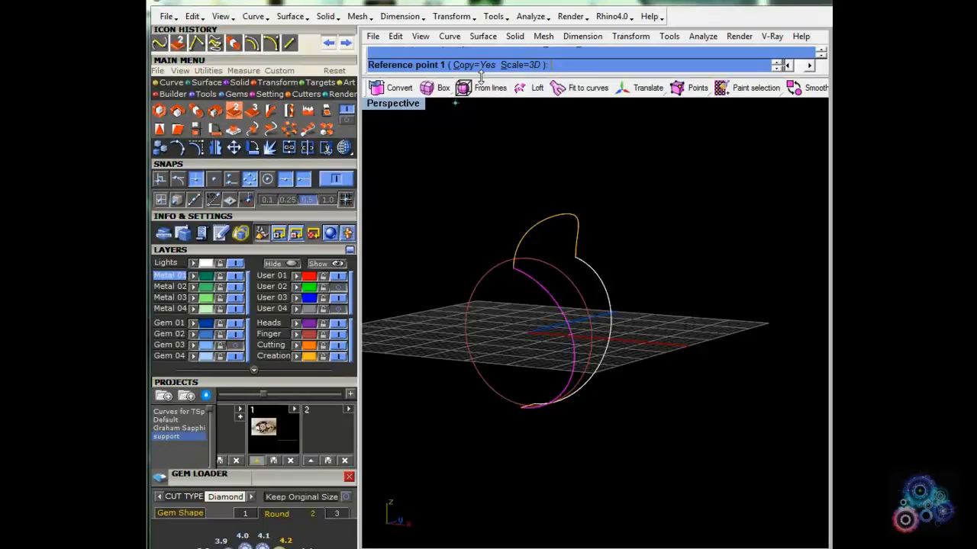
pyautogui.click(519, 405)
pyautogui.click(519, 405)
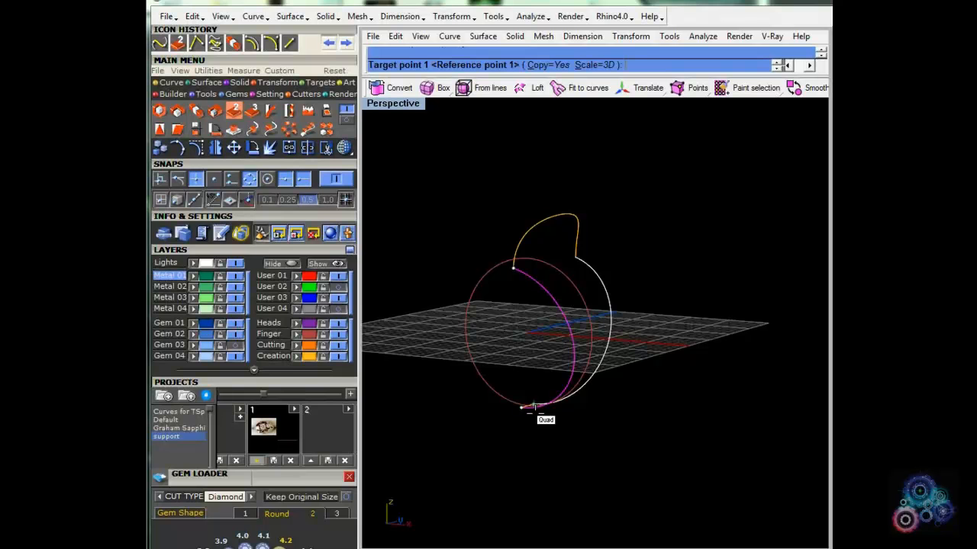
pyautogui.moveTo(535, 407); pyautogui.dragTo(539, 458, button='right')
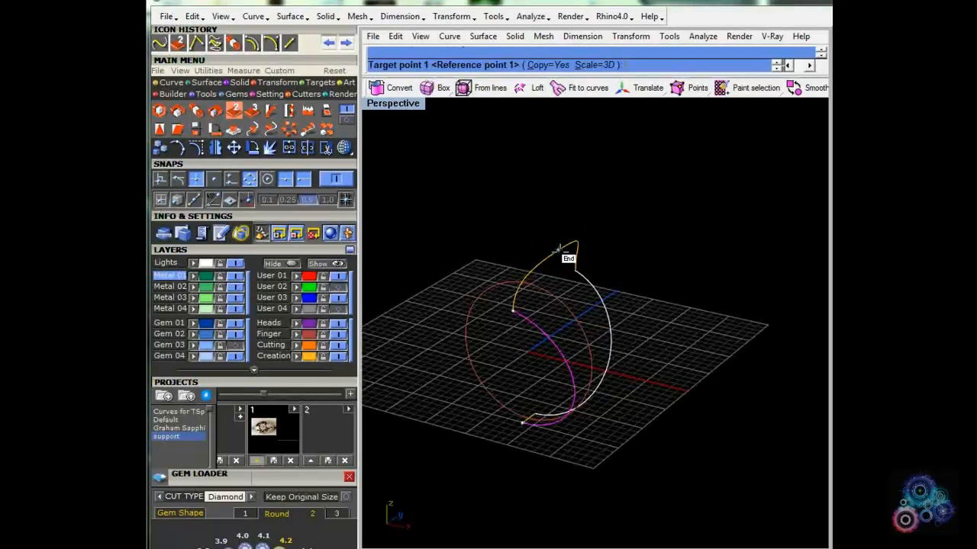
pyautogui.scroll(9, 552, 248)
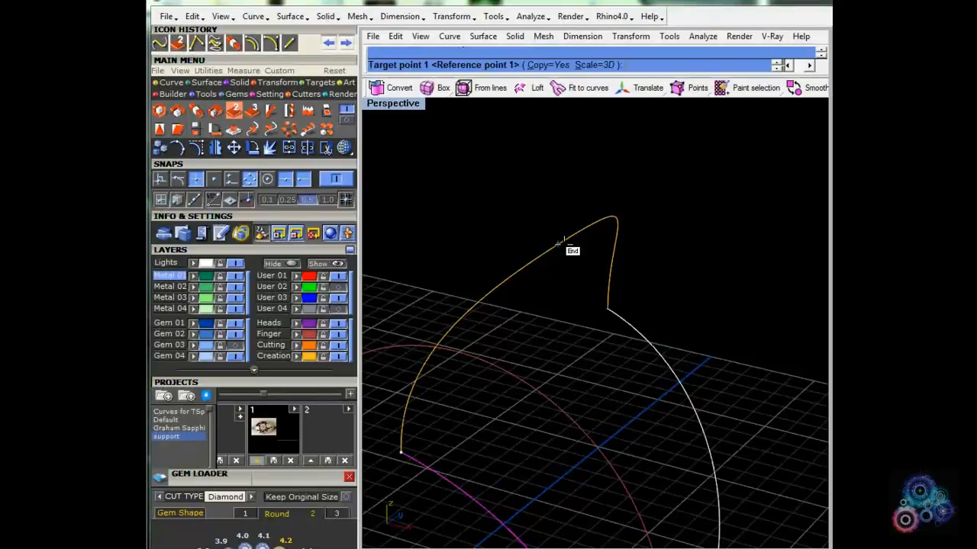
pyautogui.click(563, 242)
pyautogui.scroll(-5, 591, 282)
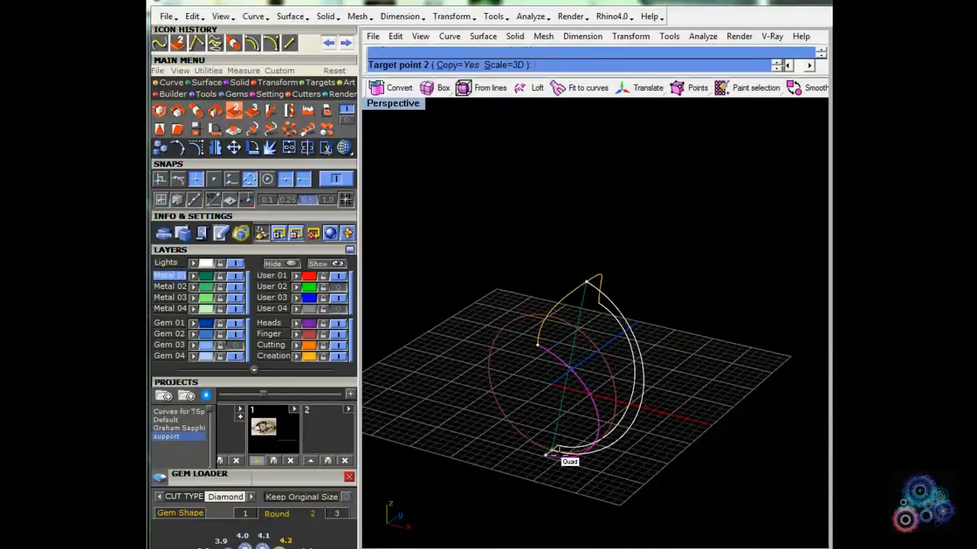
pyautogui.click(557, 452)
pyautogui.moveTo(557, 453); pyautogui.dragTo(641, 372, button='right')
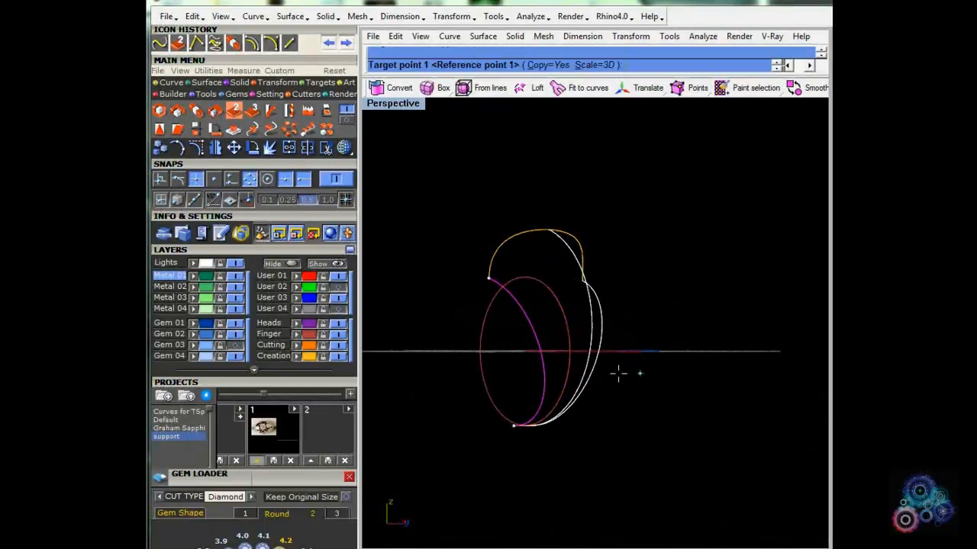
pyautogui.rightClick(618, 374)
pyautogui.scroll(-4, 535, 330)
pyautogui.moveTo(536, 329); pyautogui.dragTo(578, 323, button='right')
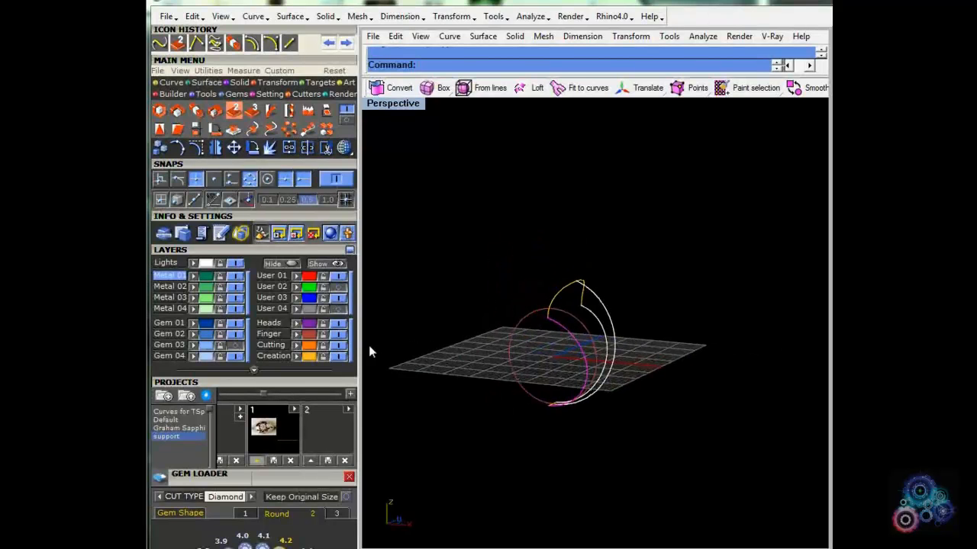
# Step: Show the reference photos on the User 04 layer and restore the four-viewport layout
pyautogui.click(342, 309)
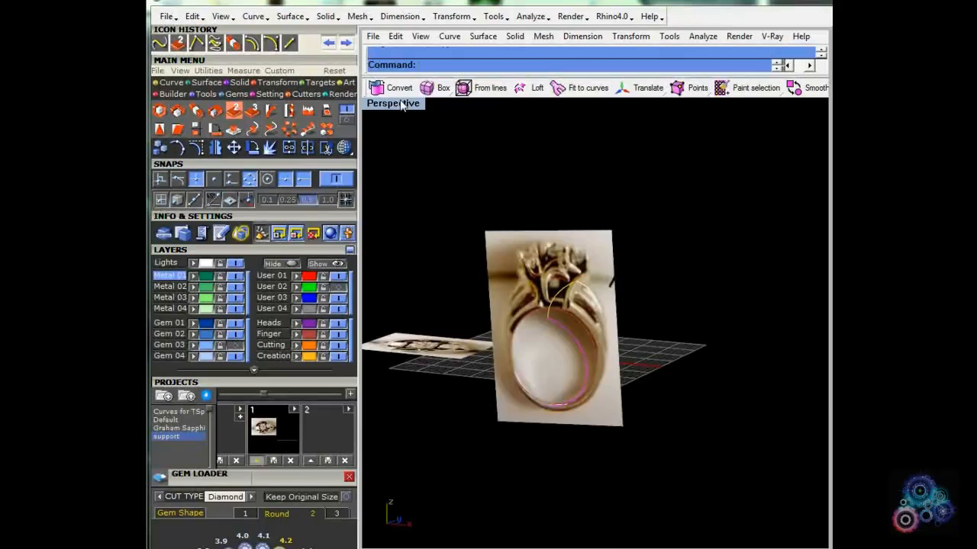
pyautogui.doubleClick(401, 103)
pyautogui.scroll(-5, 455, 386)
pyautogui.scroll(-4, 454, 391)
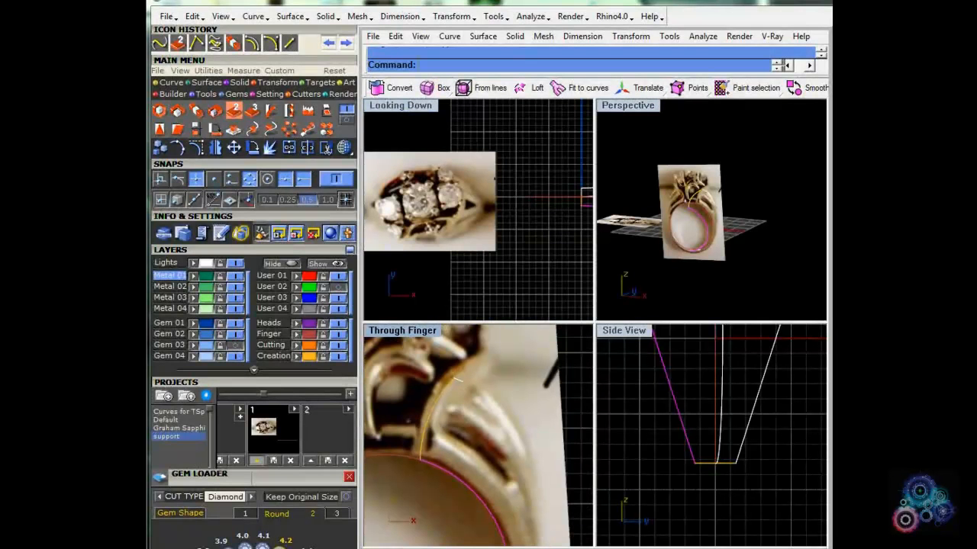
pyautogui.scroll(-6, 463, 390)
# Step: Delete the scaled centre copy of the shoulder curve
pyautogui.click(563, 248)
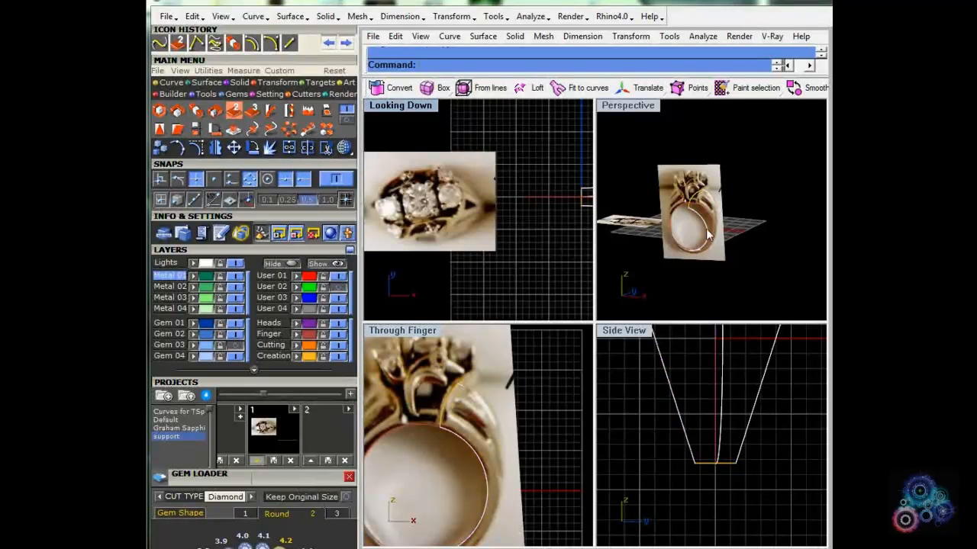
pyautogui.click(712, 204)
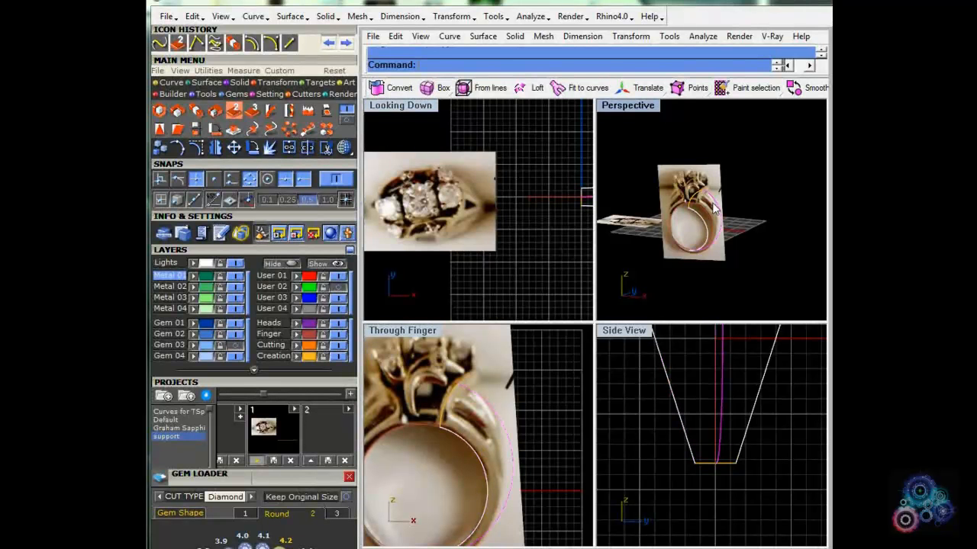
pyautogui.scroll(-3, 458, 412)
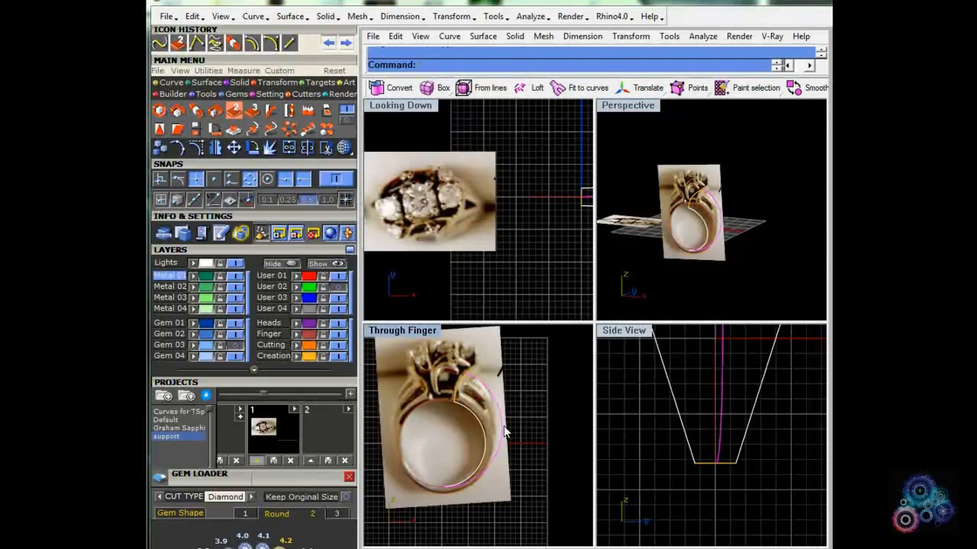
pyautogui.press('Delete')
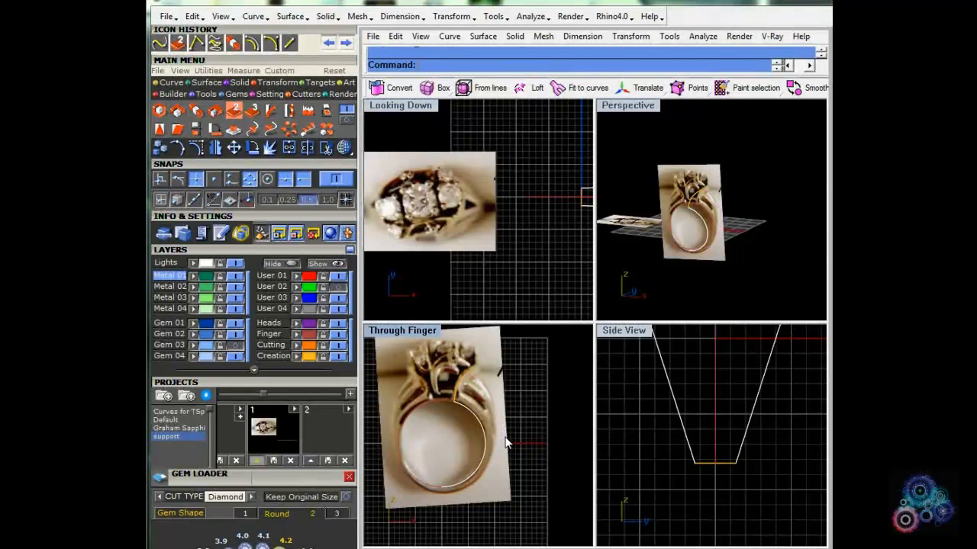
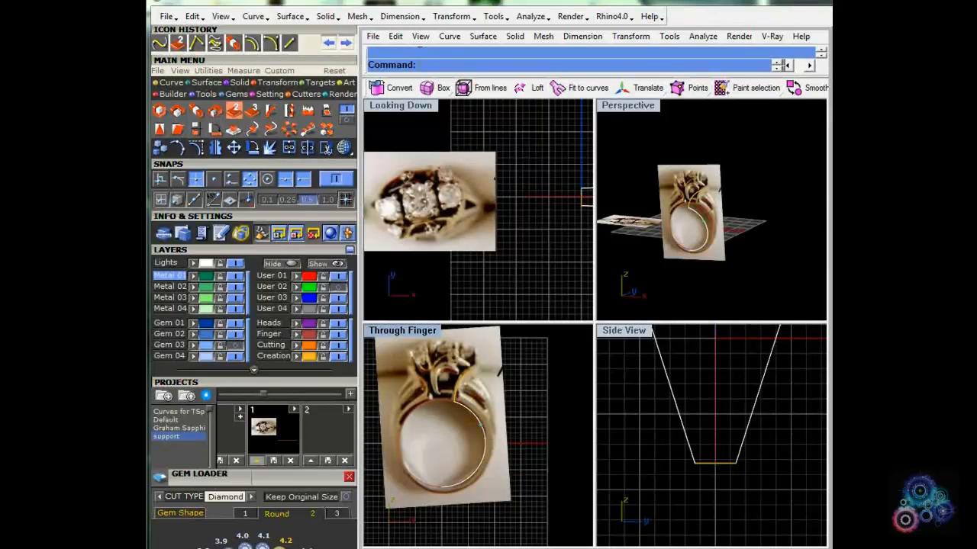
# Step: Draw an arc in the Through Finger view from the finger circle's side quadrant to the blend curve's crest, bulging outward along the photographed shoulder
pyautogui.click(484, 441)
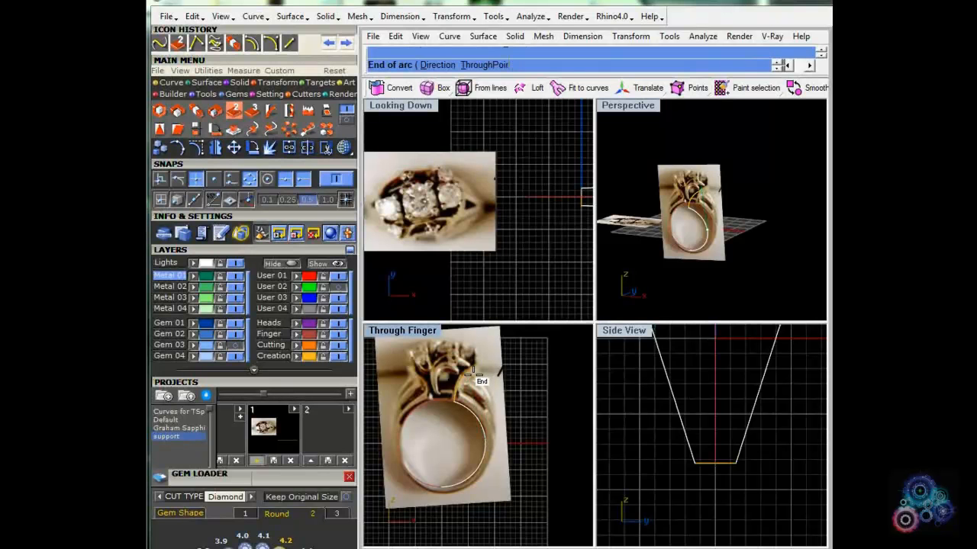
pyautogui.click(468, 374)
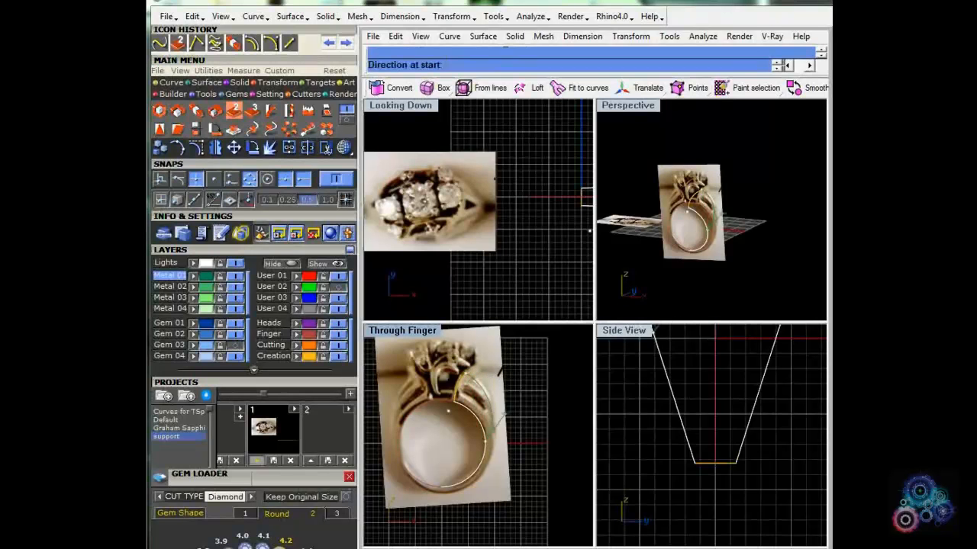
pyautogui.click(490, 396)
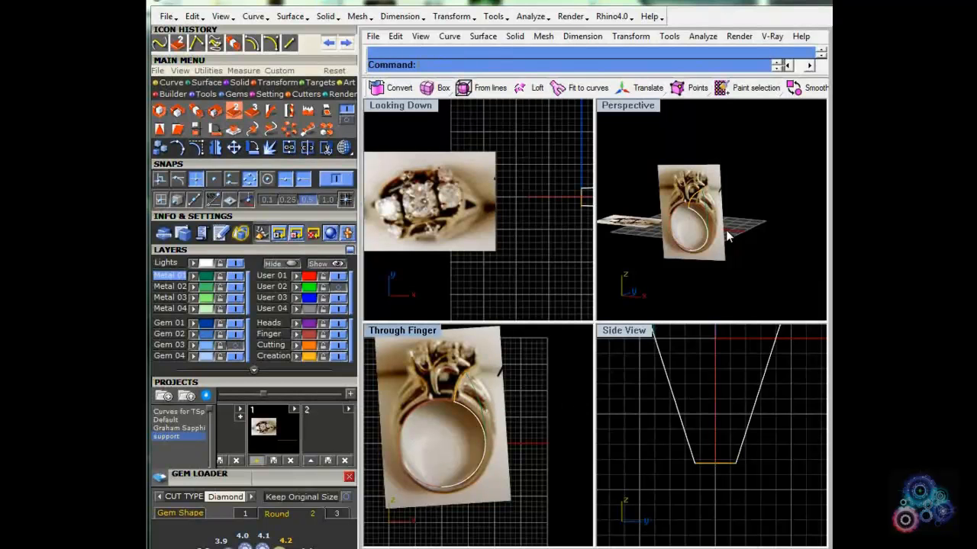
# Step: Project the new shoulder arc onto the Through Finger construction plane, deleting the input object
pyautogui.moveTo(727, 238); pyautogui.dragTo(717, 238, button='right')
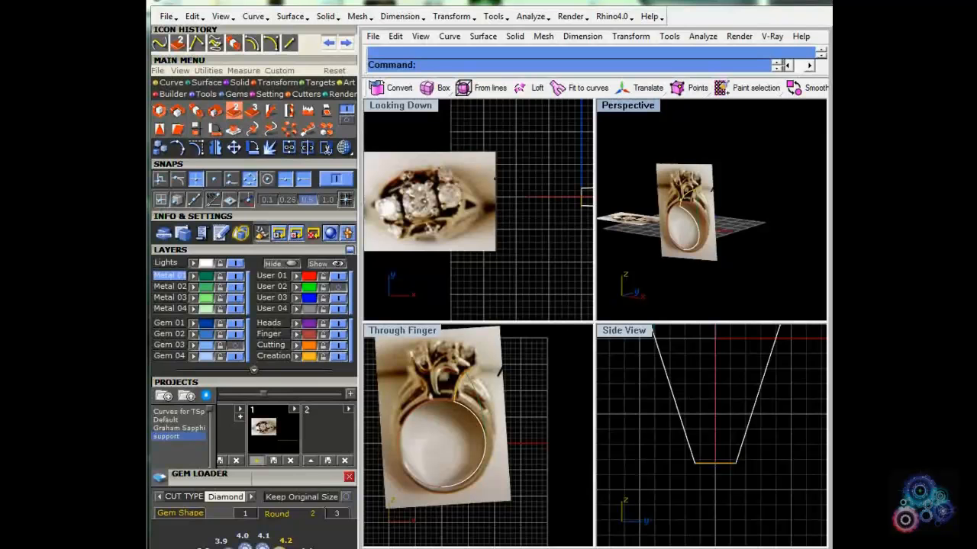
pyautogui.click(698, 224)
pyautogui.click(427, 331)
pyautogui.click(327, 111)
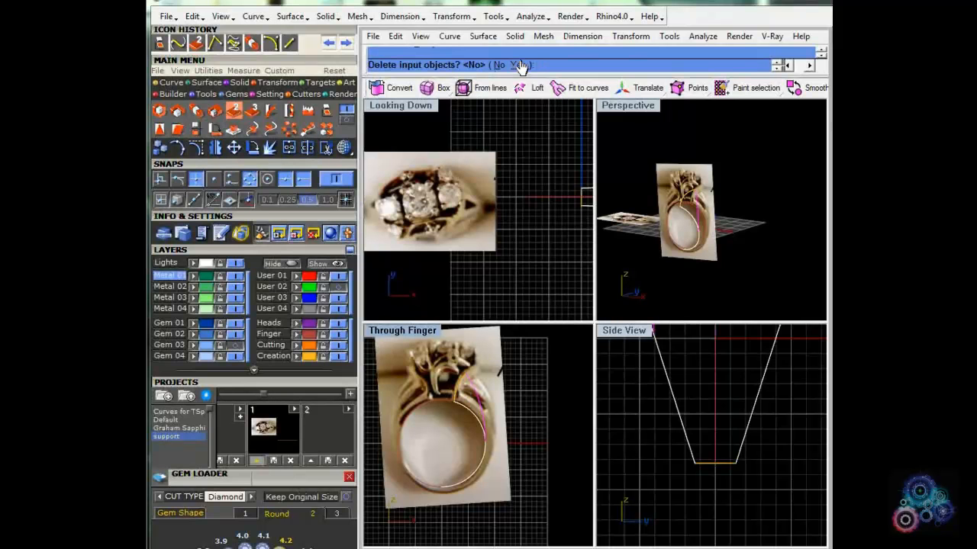
pyautogui.click(518, 66)
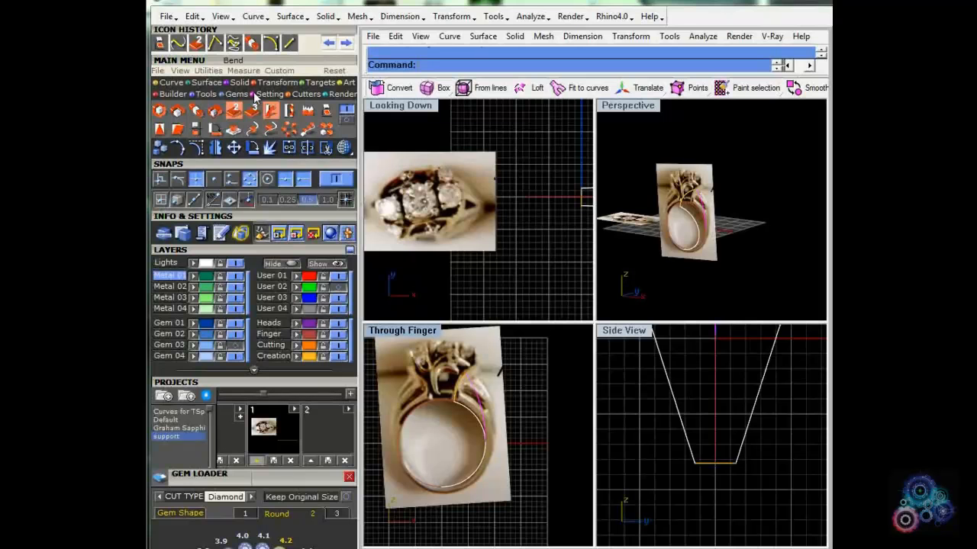
# Step: Draw a second arc from the shoulder arc's lower end to the shank's base, starting straight downward
pyautogui.click(273, 45)
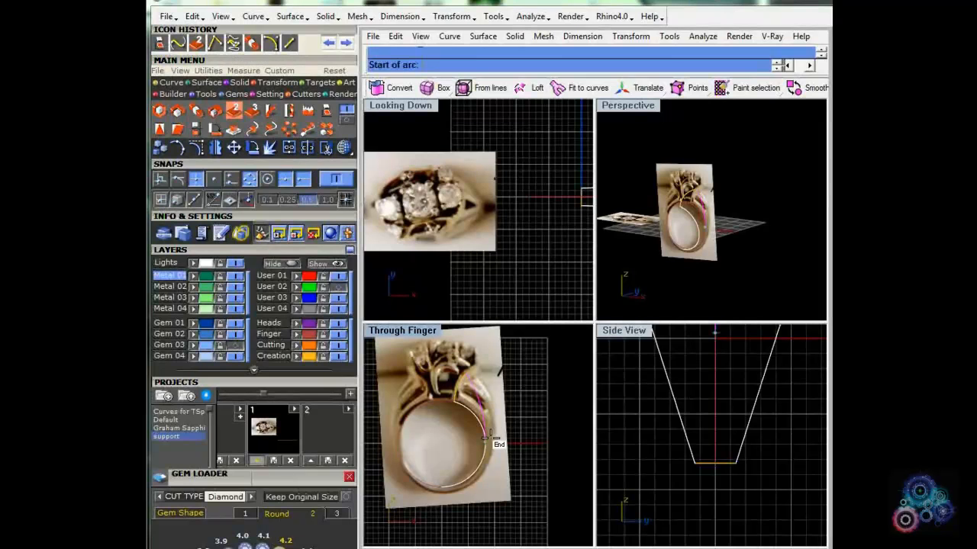
pyautogui.click(485, 438)
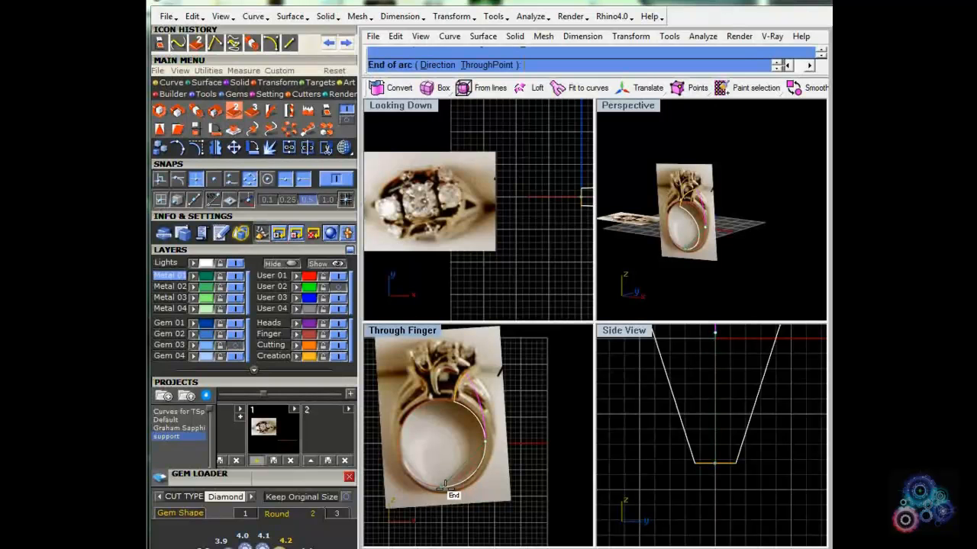
pyautogui.click(442, 486)
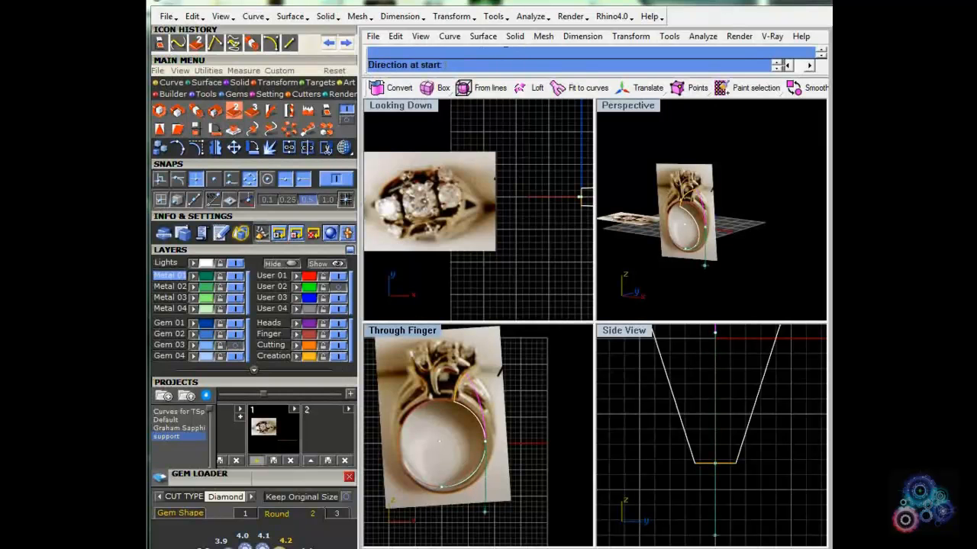
pyautogui.click(484, 512)
# Step: Maximize the Perspective view and hide the reference photos on the User 04 layer
pyautogui.doubleClick(634, 108)
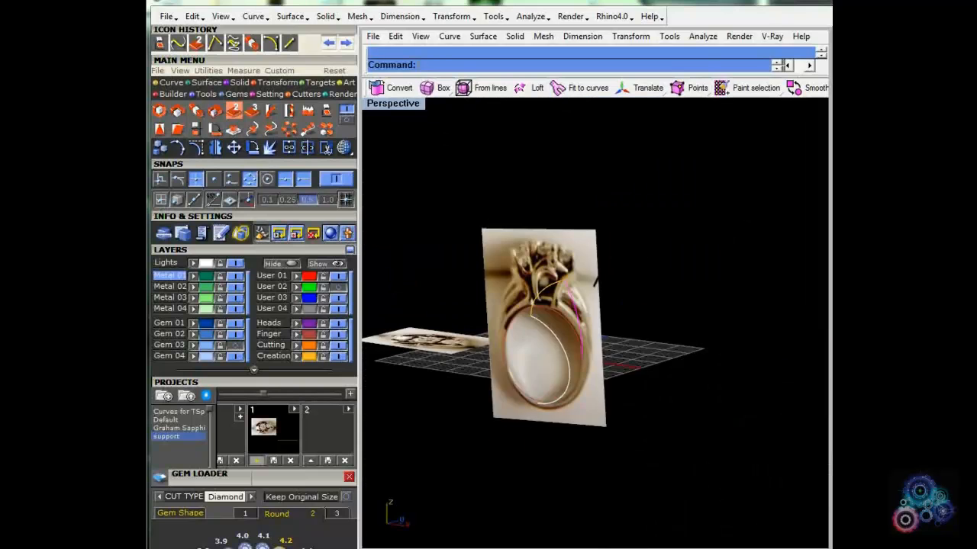
pyautogui.moveTo(595, 305)
pyautogui.mouseDown(button='right')
pyautogui.moveTo(603, 366)
pyautogui.moveTo(580, 305)
pyautogui.moveTo(587, 298)
pyautogui.mouseUp(button='right')
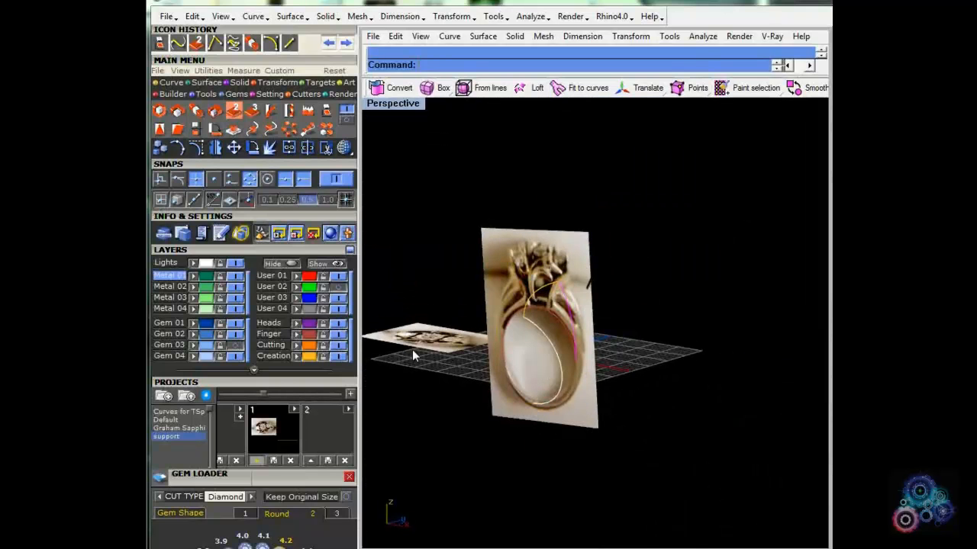
pyautogui.click(339, 309)
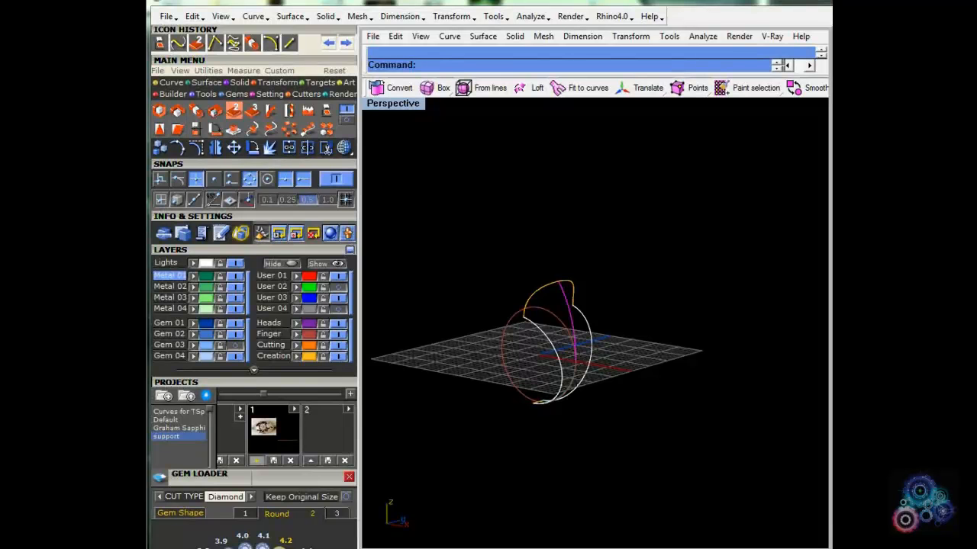
# Step: Delete the lower shank arc that runs beside the finger circle
pyautogui.scroll(6, 578, 382)
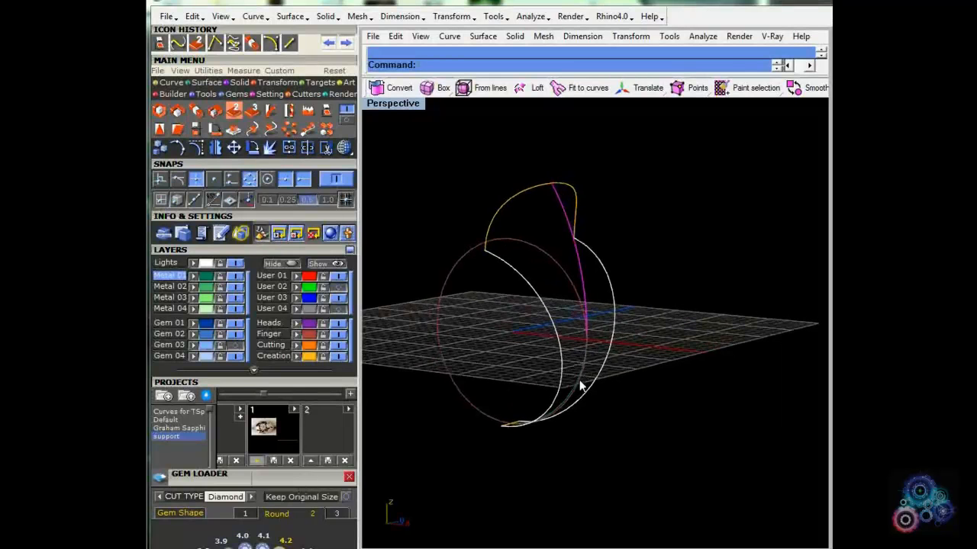
pyautogui.moveTo(570, 395); pyautogui.dragTo(602, 400, button='right')
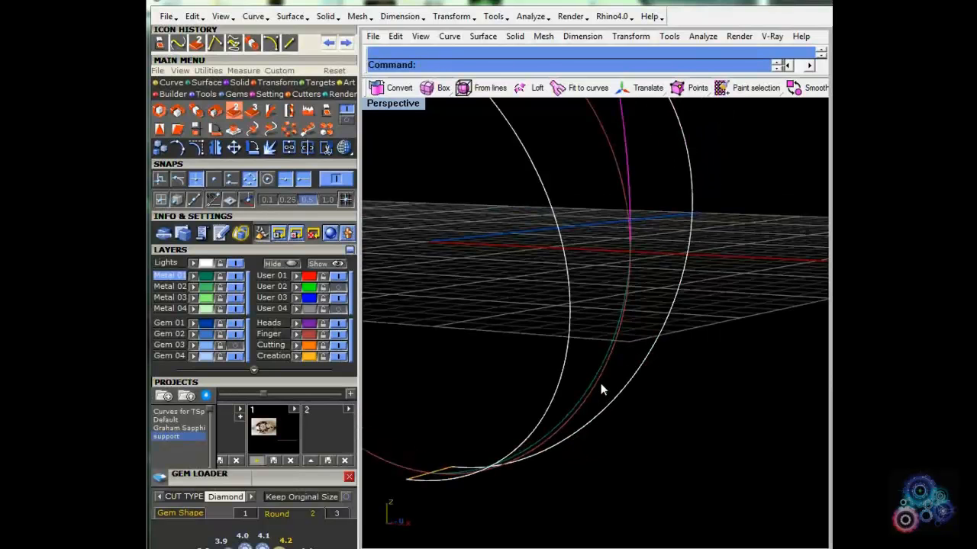
pyautogui.click(600, 383)
pyautogui.press('Delete')
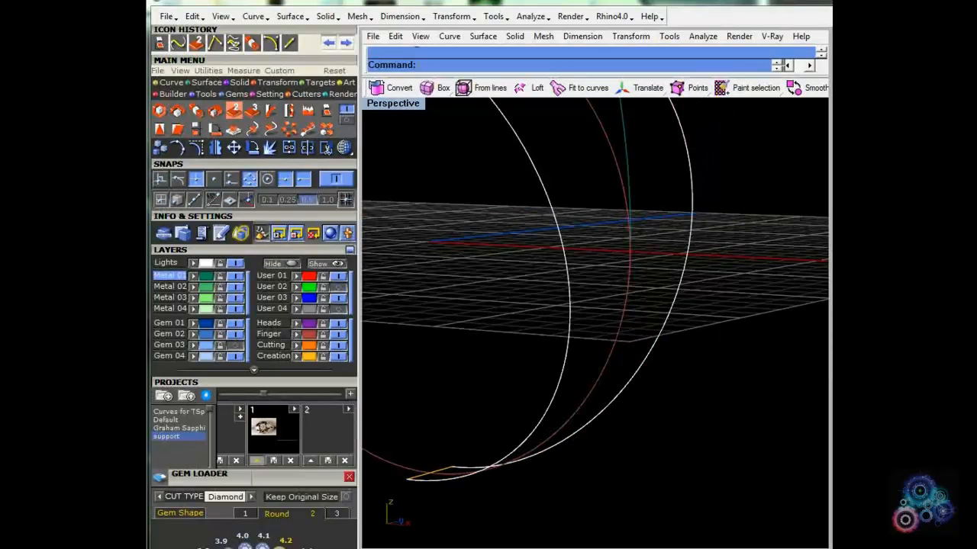
# Step: Draw a centre-based arc in the Through Finger view from the finger circle's right quadrant down to its base
pyautogui.doubleClick(389, 105)
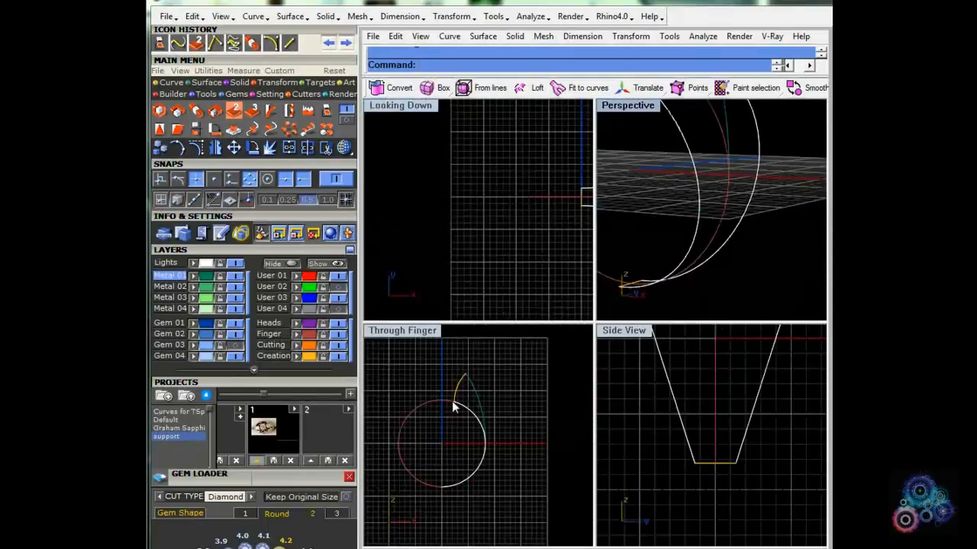
pyautogui.scroll(5, 454, 404)
pyautogui.click(171, 84)
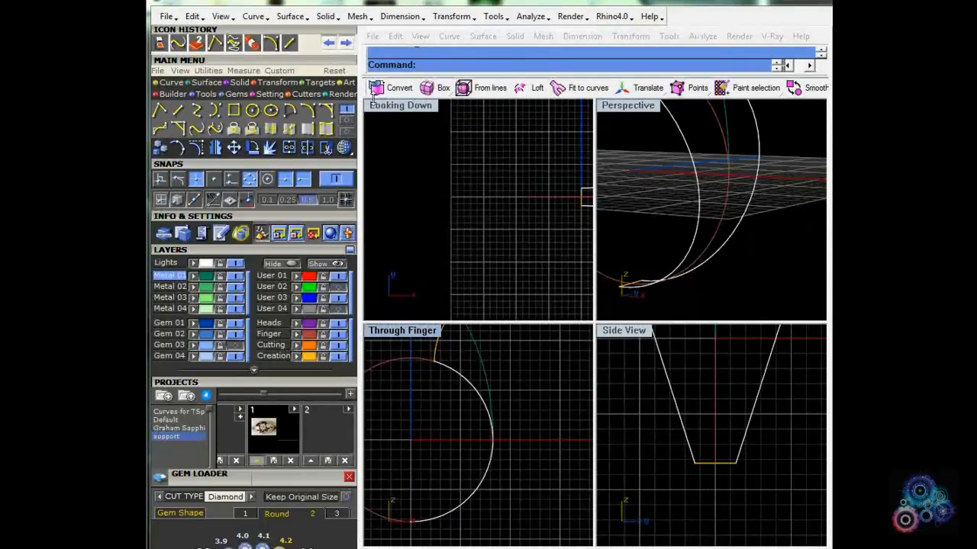
pyautogui.click(290, 111)
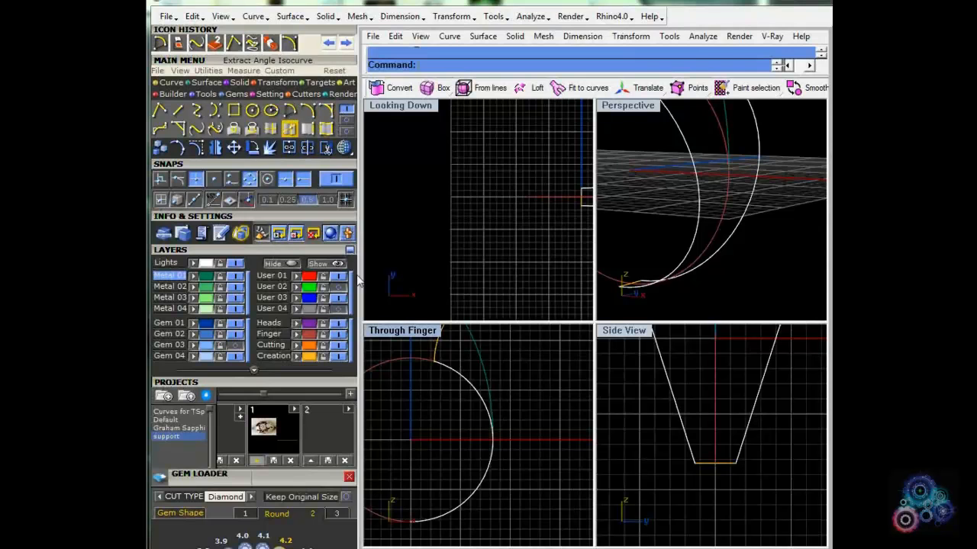
pyautogui.click(411, 440)
pyautogui.click(492, 441)
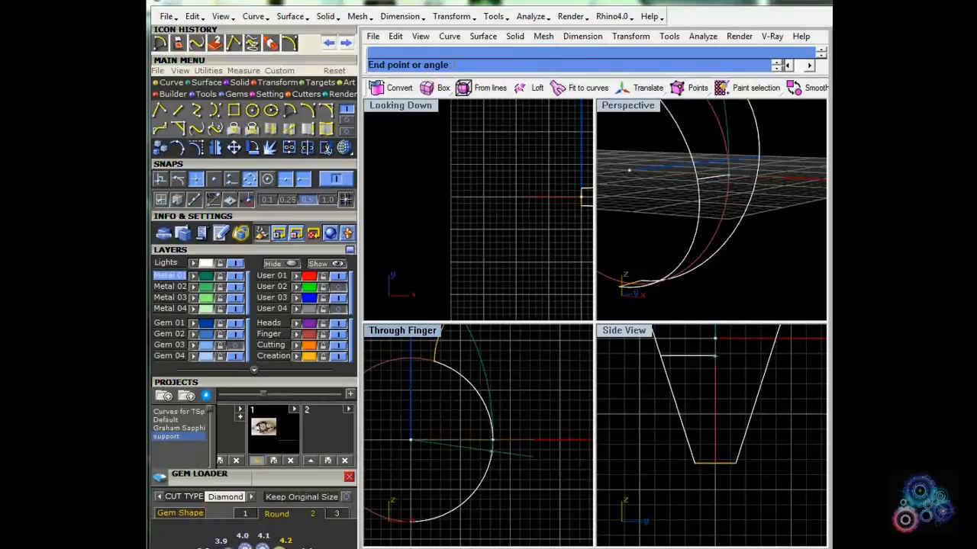
pyautogui.click(414, 532)
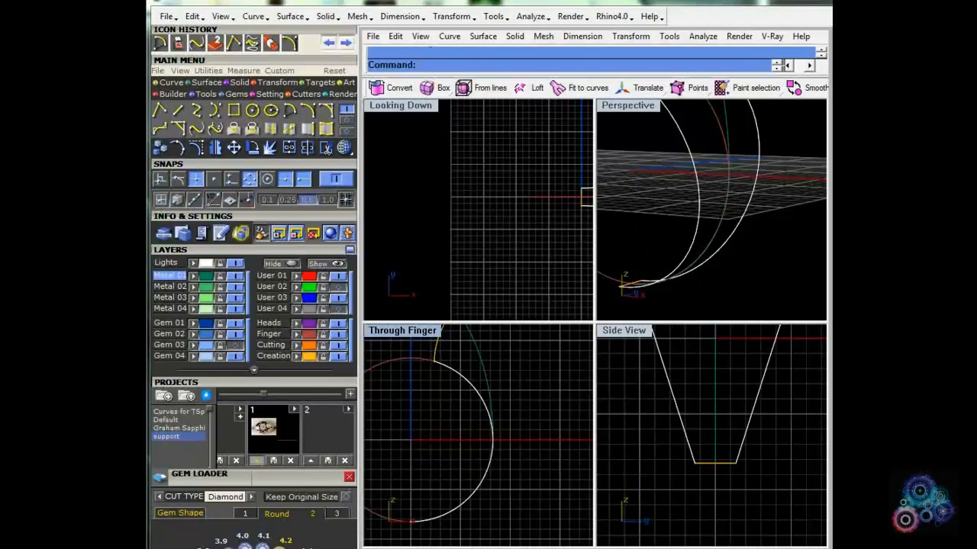
# Step: Try to join the new lower arc with the shoulder's centre-line arc
pyautogui.click(714, 246)
pyautogui.click(752, 286)
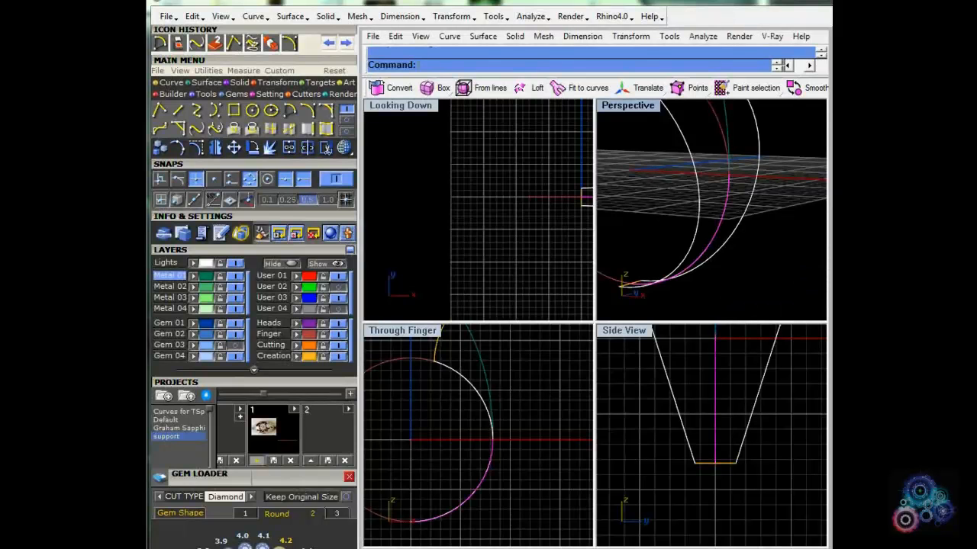
pyautogui.keyDown('shift'); pyautogui.click(727, 137); pyautogui.keyUp('shift')
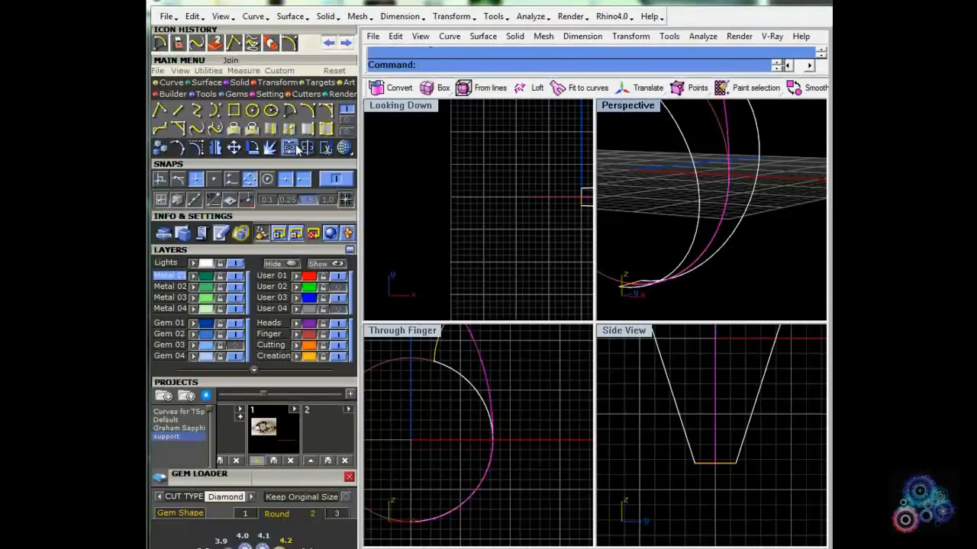
pyautogui.click(289, 148)
pyautogui.click(644, 190)
# Step: Maximize the Perspective view and move the lower control point of the upper centre-line arc onto the lower arc's upper end
pyautogui.doubleClick(650, 107)
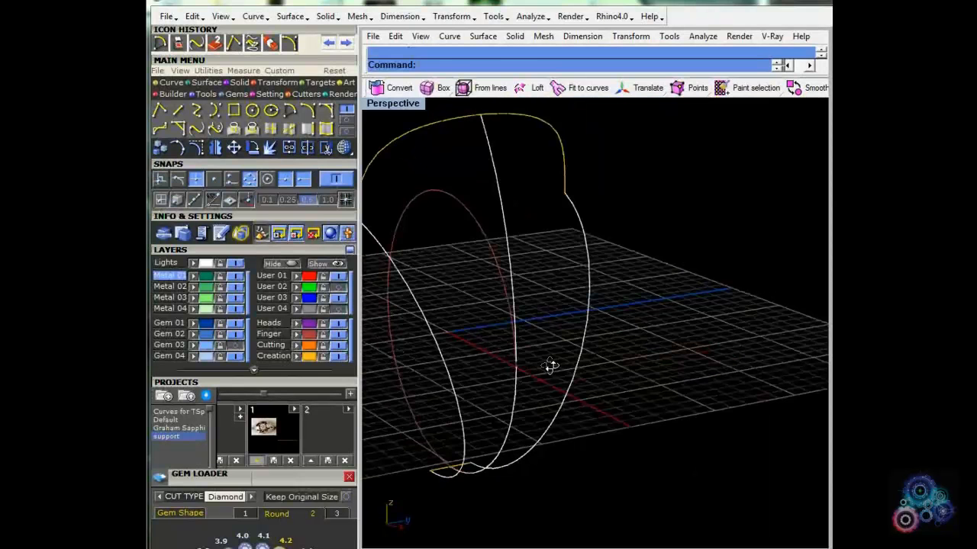
pyautogui.moveTo(550, 365); pyautogui.dragTo(576, 298, button='right')
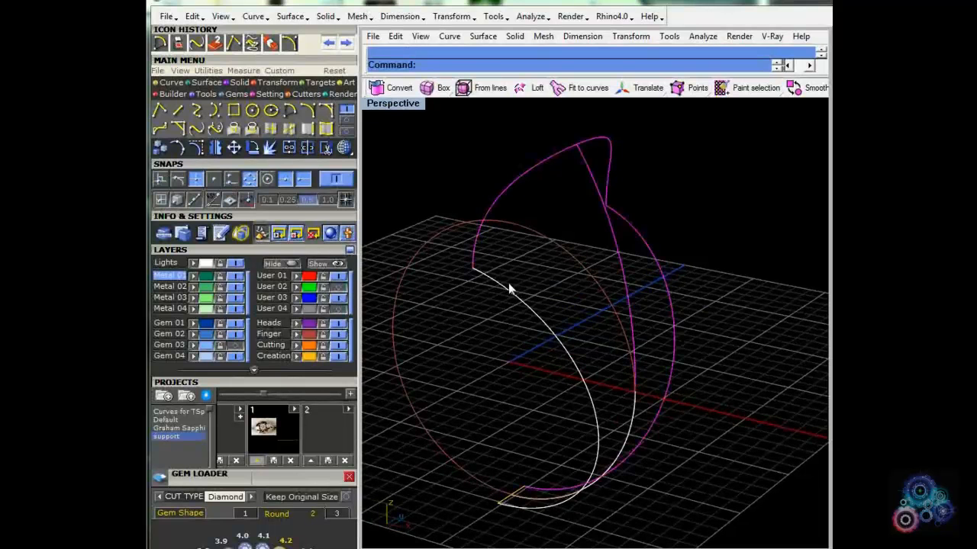
pyautogui.keyDown('shift'); pyautogui.click(508, 285); pyautogui.keyUp('shift')
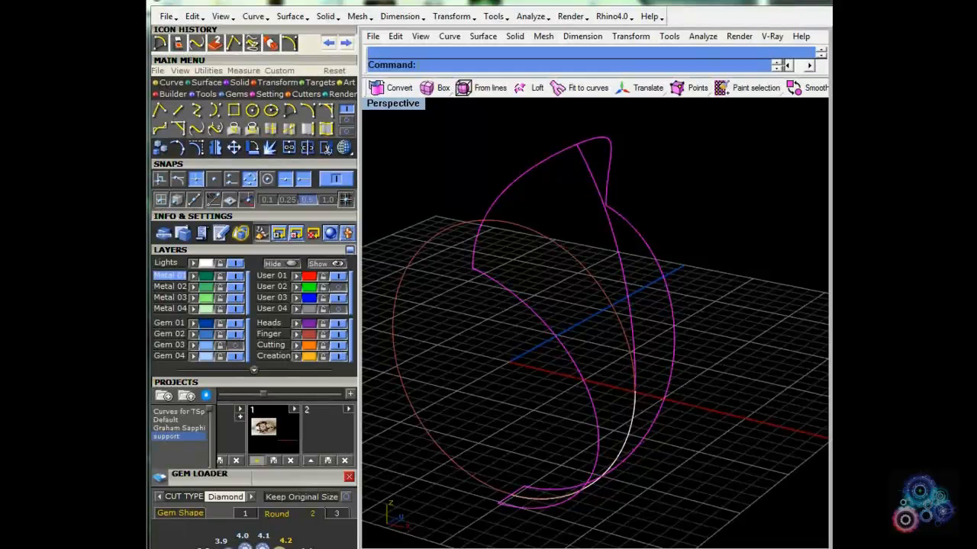
pyautogui.click(632, 381)
pyautogui.click(665, 446)
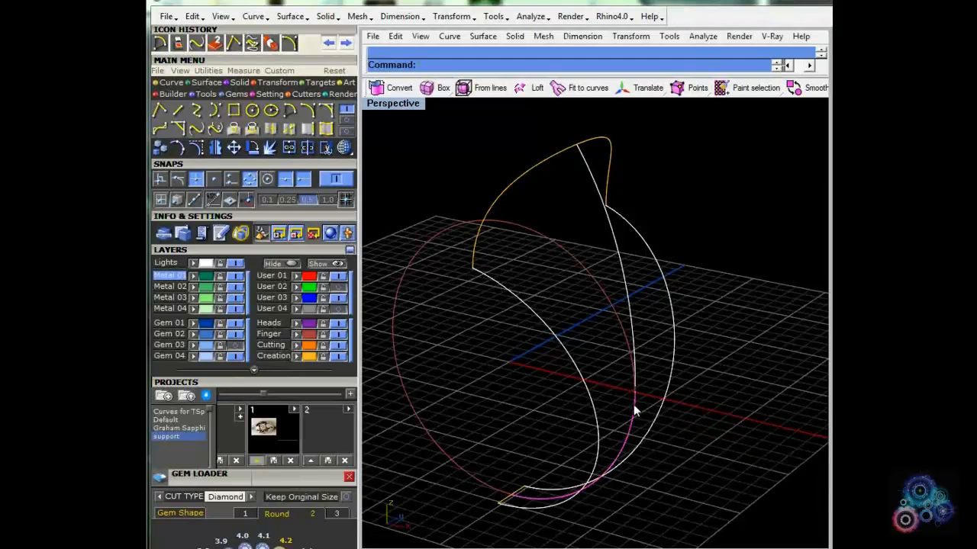
pyautogui.scroll(3, 634, 406)
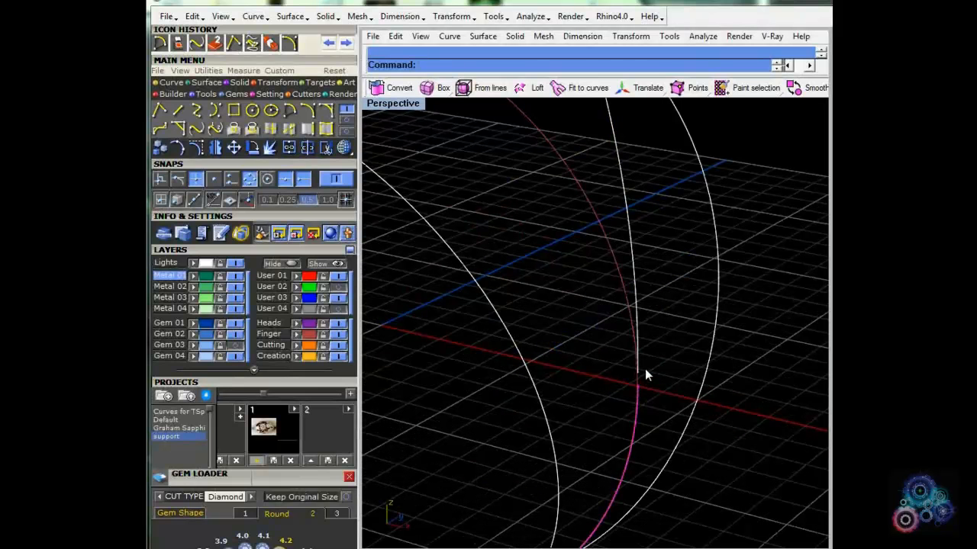
pyautogui.click(645, 370)
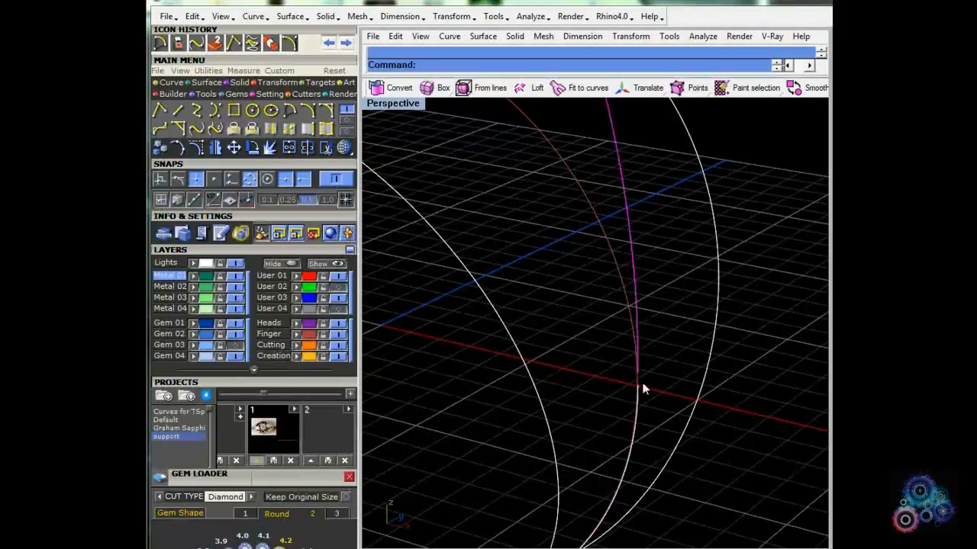
pyautogui.click(200, 146)
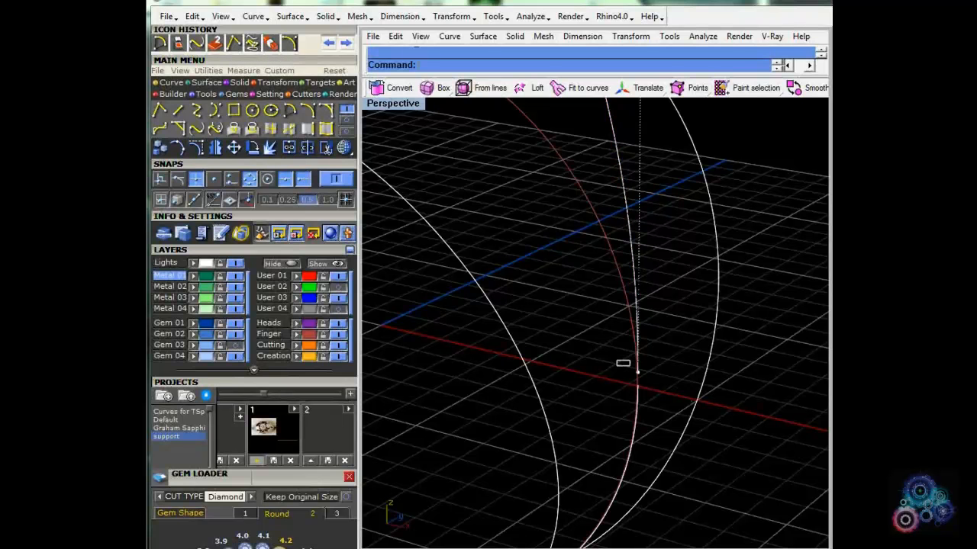
pyautogui.moveTo(622, 363); pyautogui.dragTo(638, 386)
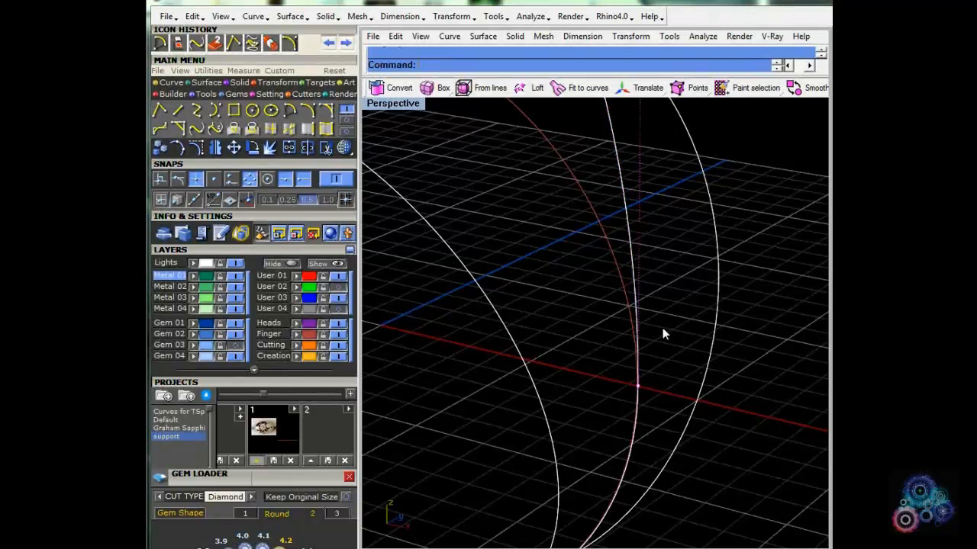
# Step: Join the upper and lower centre-line arcs into one curve and check the join in the command history
pyautogui.click(637, 406)
pyautogui.click(680, 453)
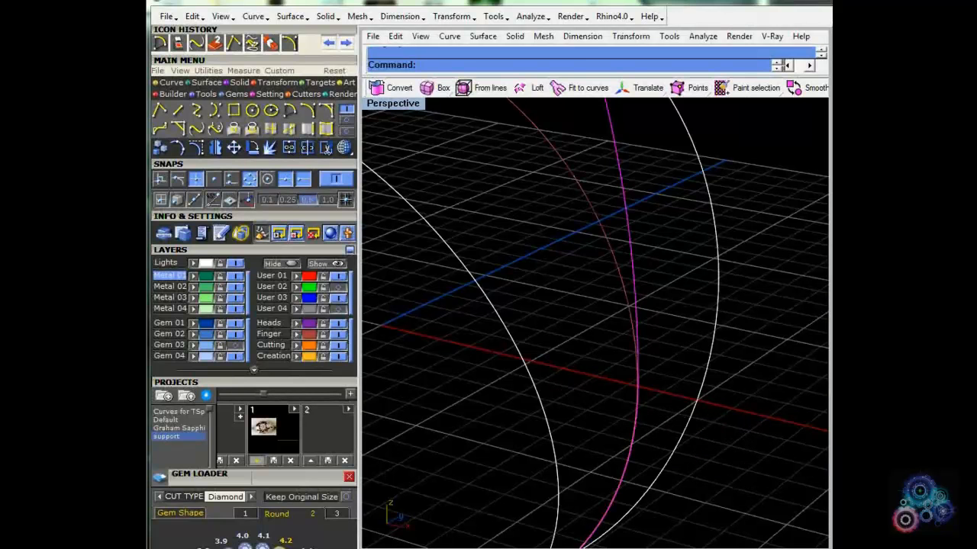
pyautogui.click(289, 148)
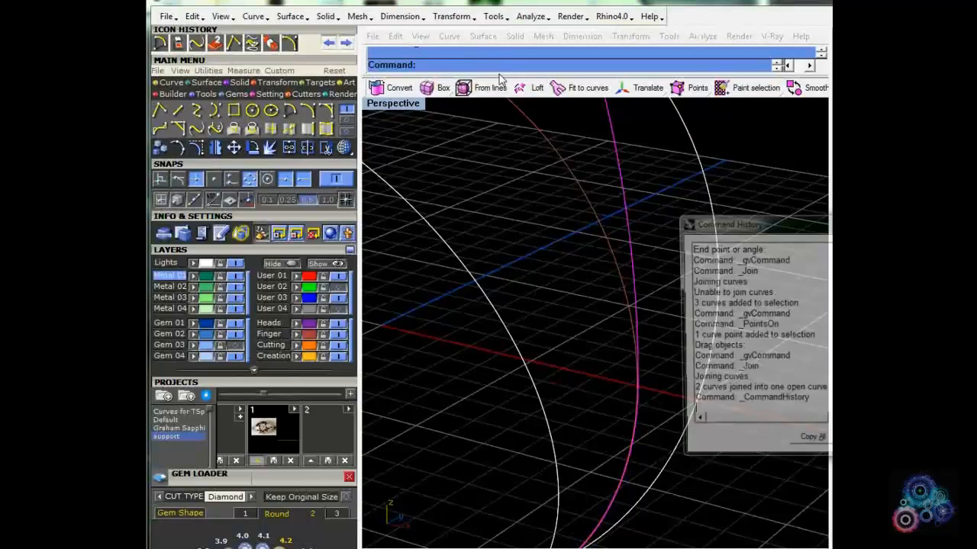
pyautogui.press('F2')
pyautogui.moveTo(768, 224); pyautogui.dragTo(549, 167)
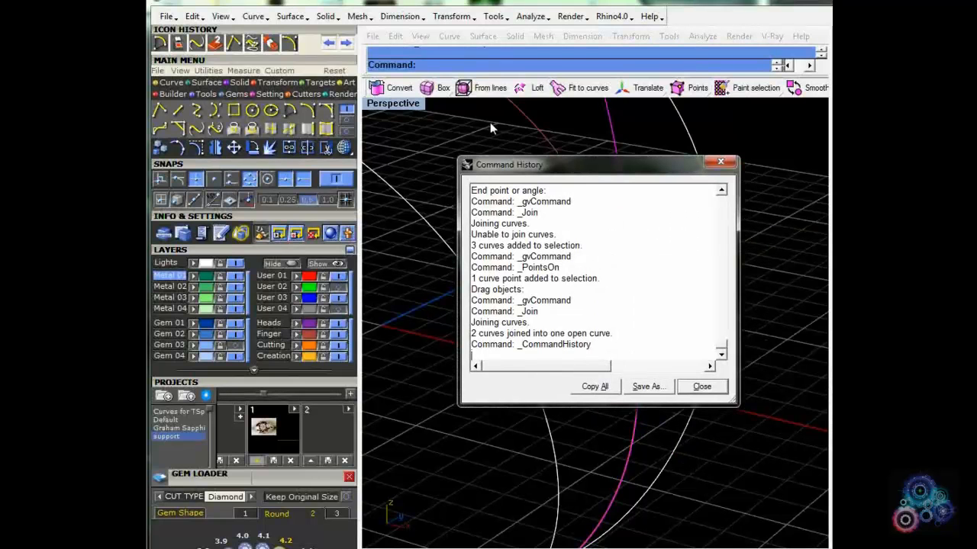
pyautogui.click(701, 386)
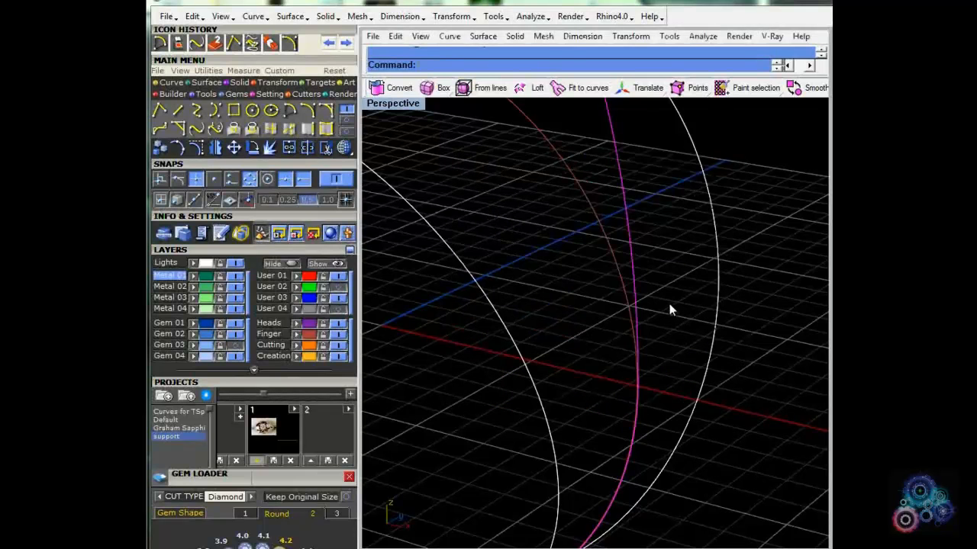
# Step: Create a surface from a curve network using the centre line, both shank side curves, the shoulder curve and the base line, with Position edge matching
pyautogui.scroll(-5, 657, 294)
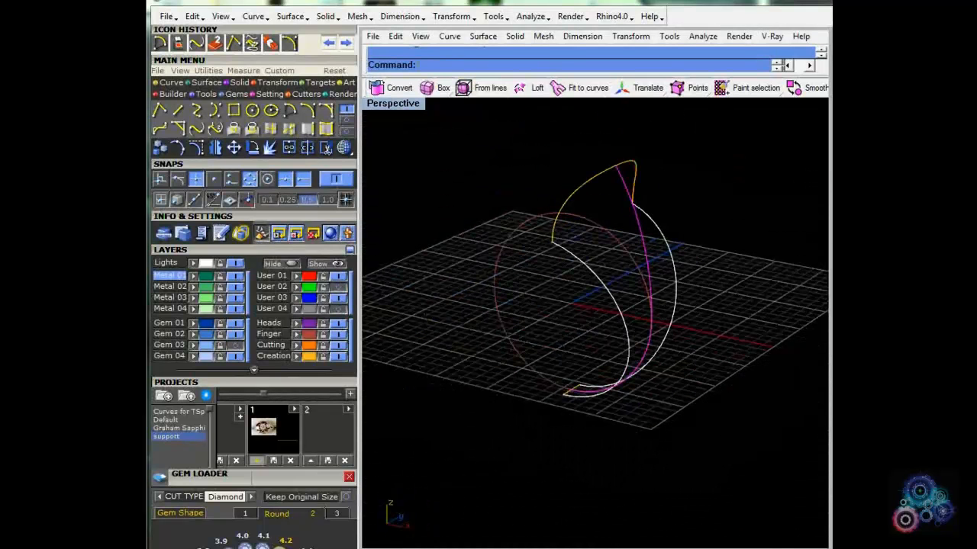
pyautogui.keyDown('shift'); pyautogui.click(607, 289); pyautogui.keyUp('shift')
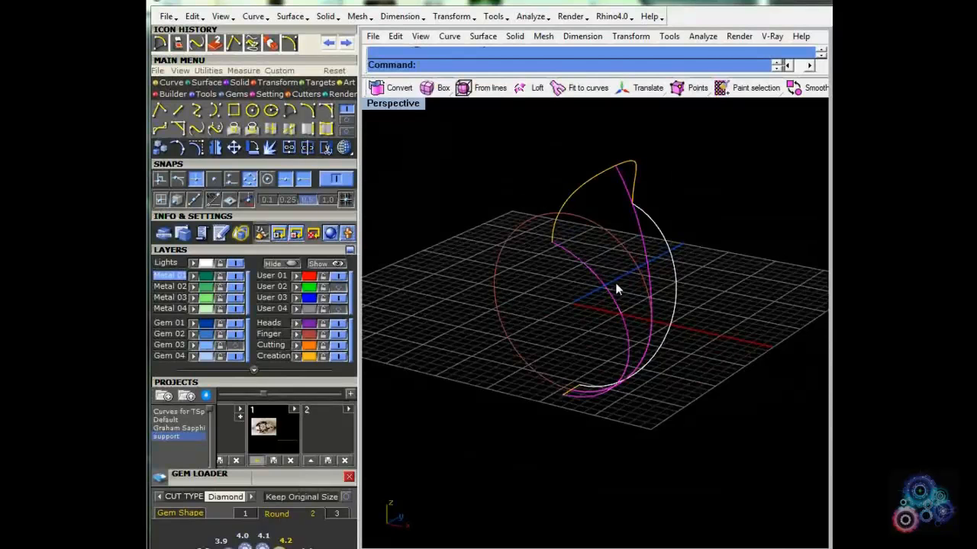
pyautogui.keyDown('shift'); pyautogui.click(652, 238); pyautogui.keyUp('shift')
pyautogui.keyDown('shift'); pyautogui.click(585, 185); pyautogui.keyUp('shift')
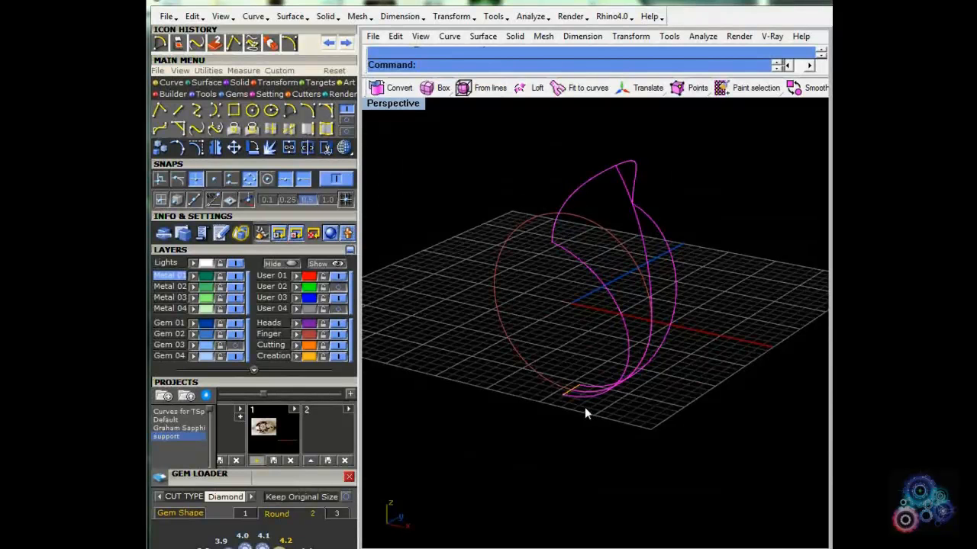
pyautogui.click(200, 82)
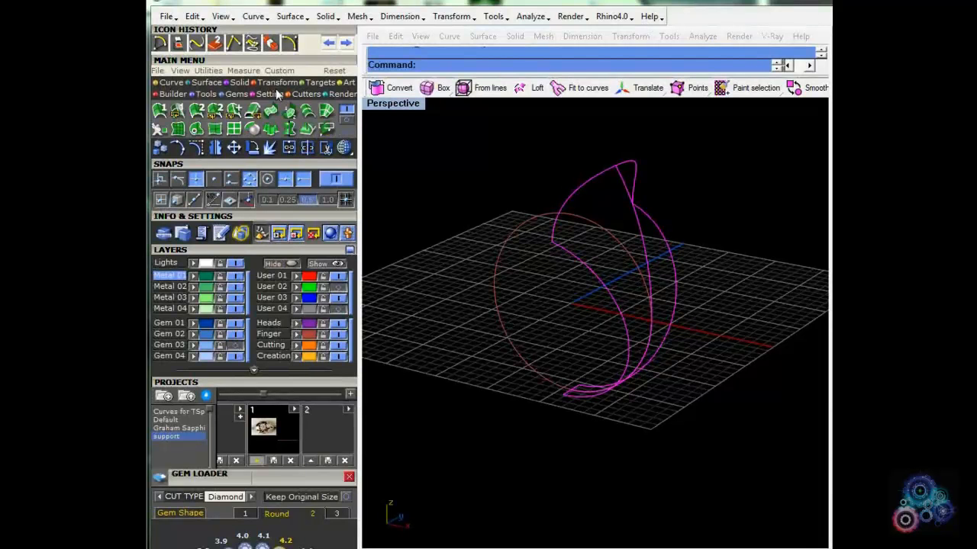
pyautogui.click(327, 113)
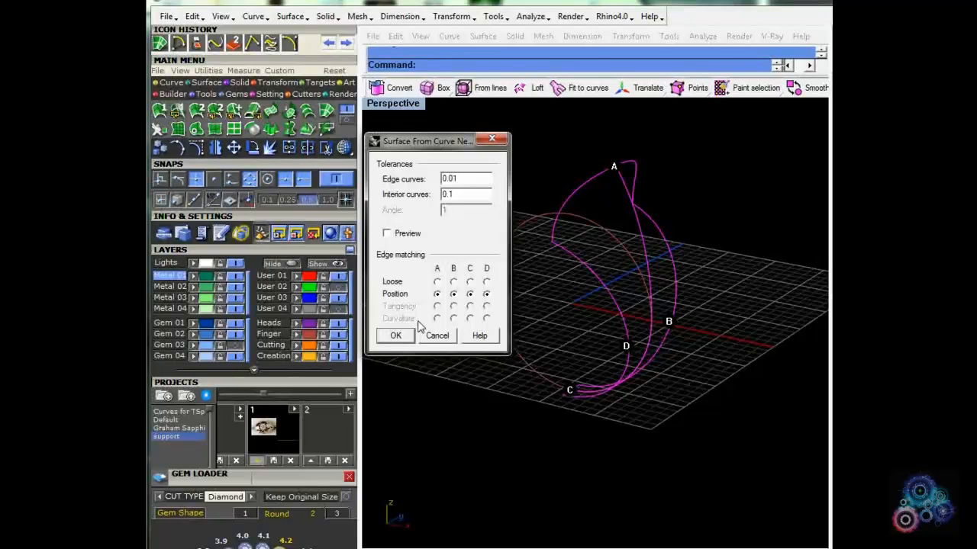
pyautogui.click(395, 333)
# Step: Examine the network surface from several angles, checking its highlights and curvature along both side edges
pyautogui.moveTo(409, 346); pyautogui.dragTo(317, 309, button='right')
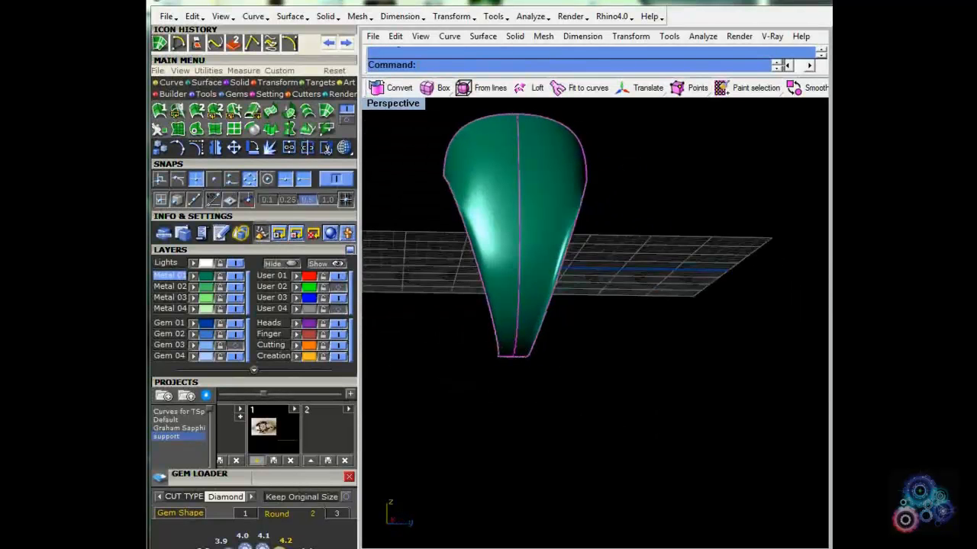
pyautogui.moveTo(470, 347); pyautogui.dragTo(570, 373, button='right')
pyautogui.scroll(3, 607, 275)
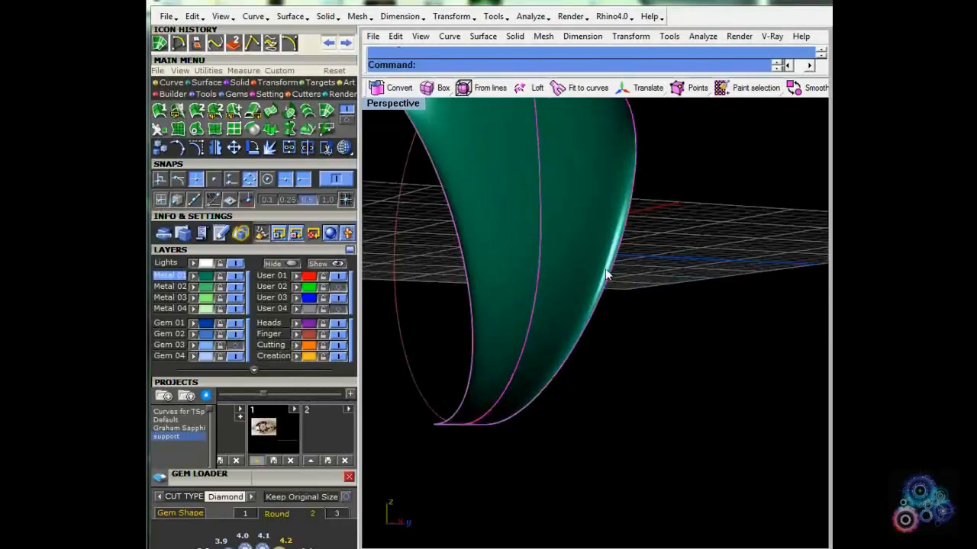
pyautogui.moveTo(607, 274); pyautogui.dragTo(561, 373, button='right')
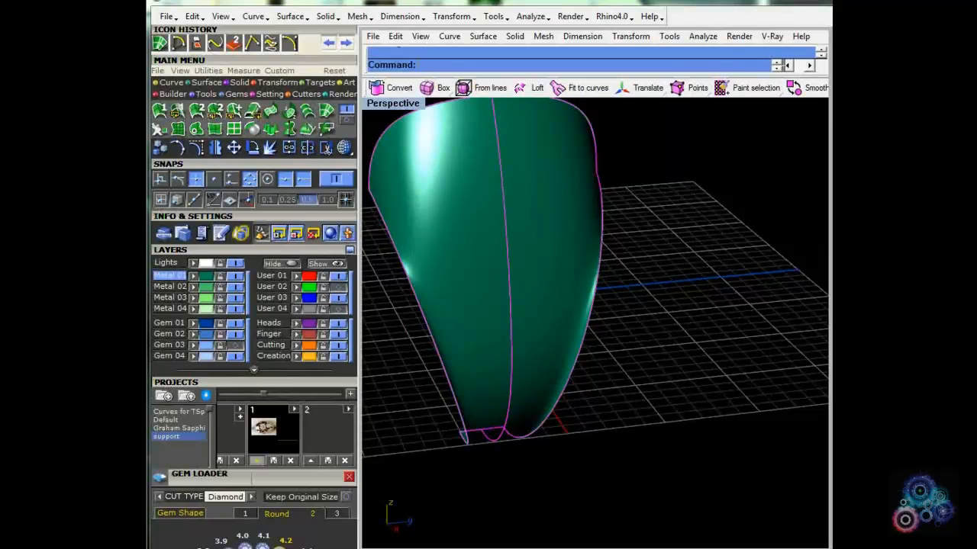
pyautogui.moveTo(587, 339)
pyautogui.mouseDown(button='right')
pyautogui.moveTo(631, 346)
pyautogui.moveTo(591, 321)
pyautogui.mouseUp(button='right')
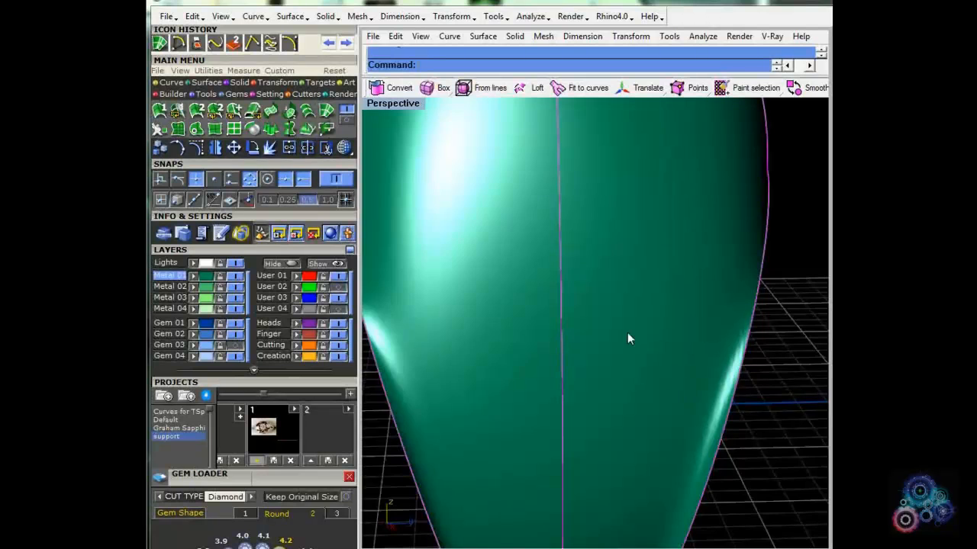
pyautogui.scroll(-6, 629, 338)
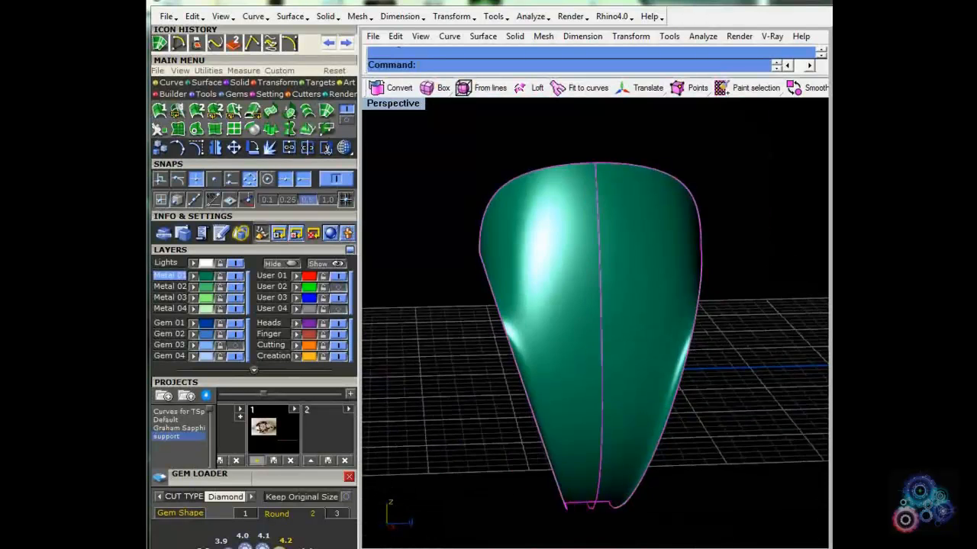
pyautogui.moveTo(630, 338)
pyautogui.mouseDown(button='right')
pyautogui.moveTo(671, 320)
pyautogui.moveTo(685, 345)
pyautogui.moveTo(629, 322)
pyautogui.moveTo(642, 329)
pyautogui.mouseUp(button='right')
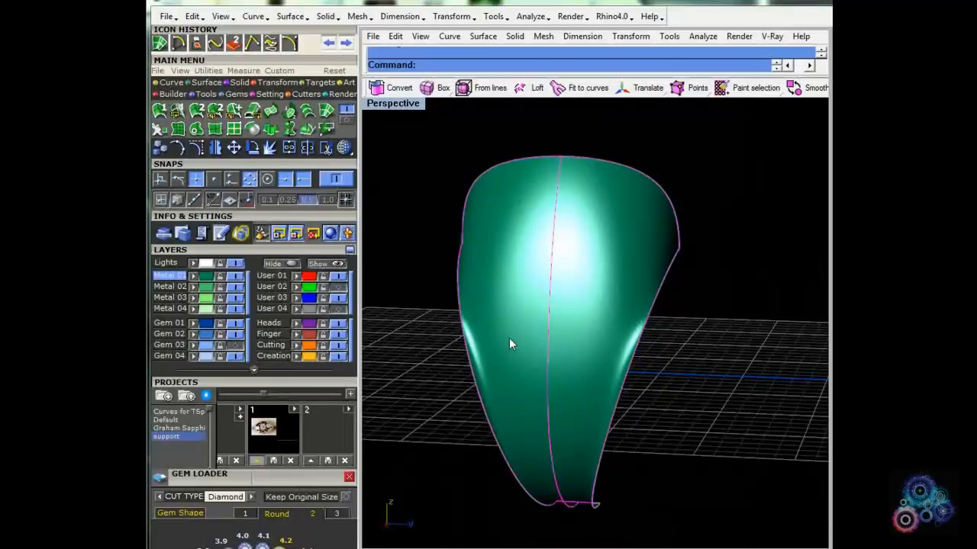
pyautogui.scroll(3, 481, 332)
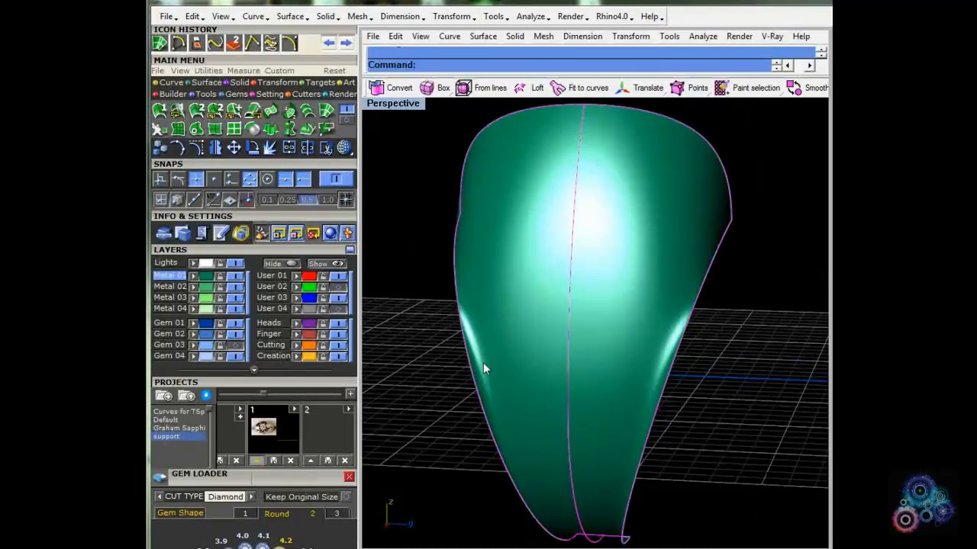
# Step: Delete the network surface and inspect the curve frame from the side and at an angle
pyautogui.click(654, 343)
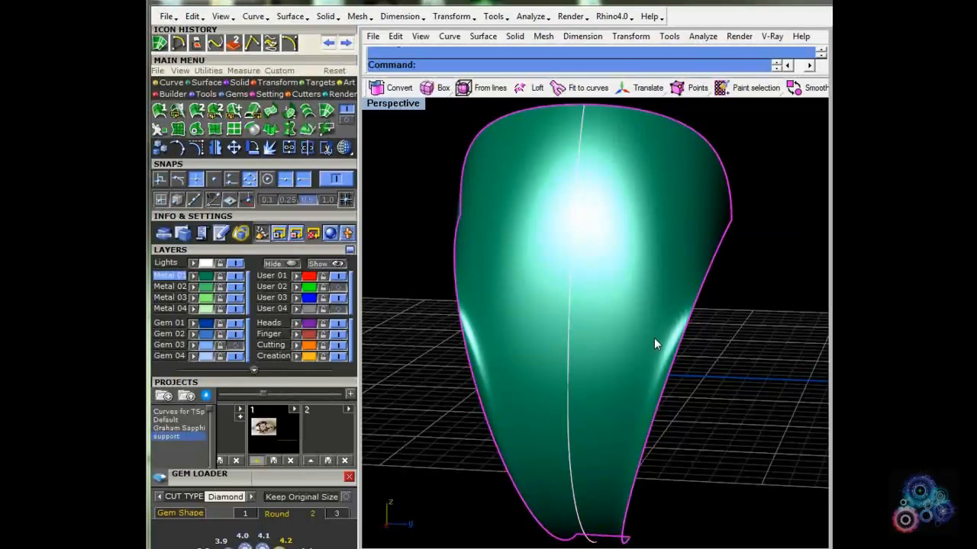
pyautogui.press('Delete')
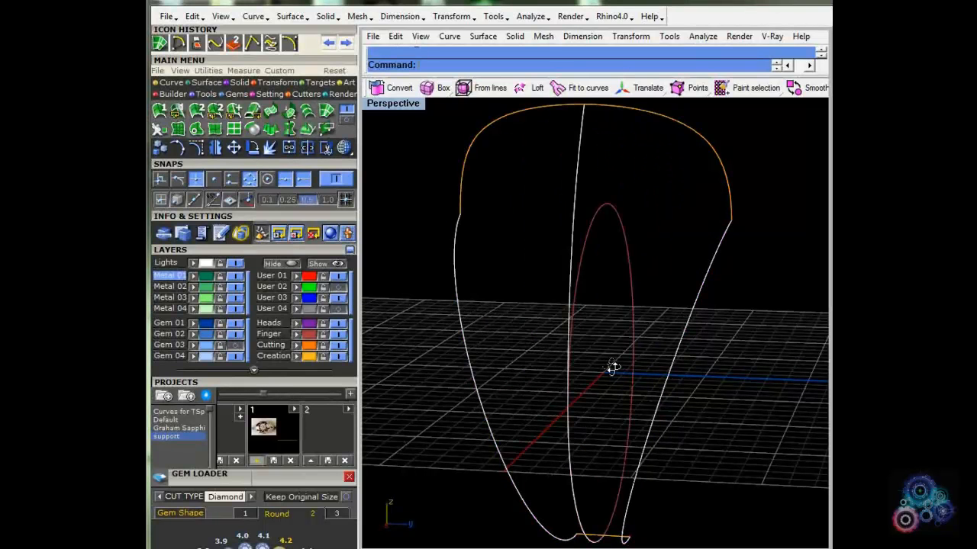
pyautogui.moveTo(613, 368); pyautogui.dragTo(447, 345, button='right')
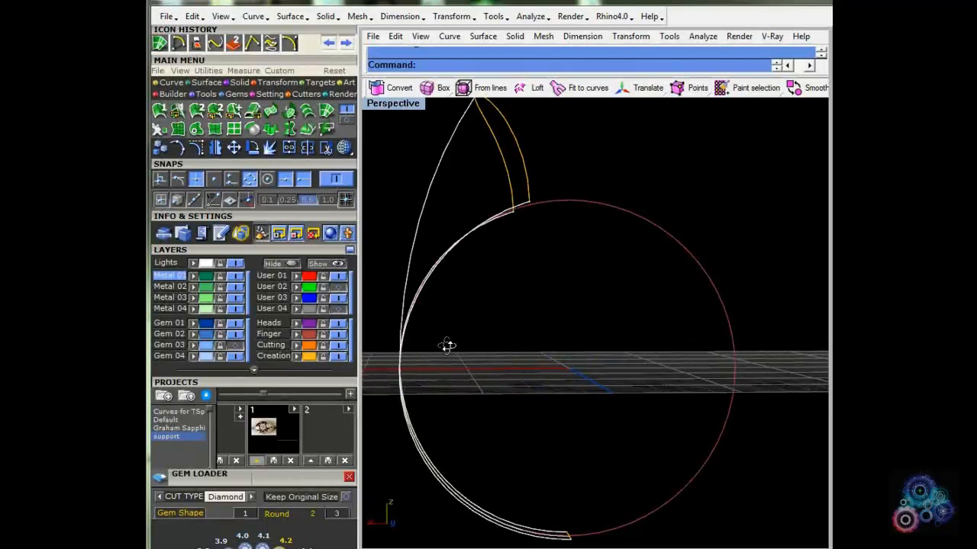
pyautogui.moveTo(447, 346); pyautogui.dragTo(580, 383, button='right')
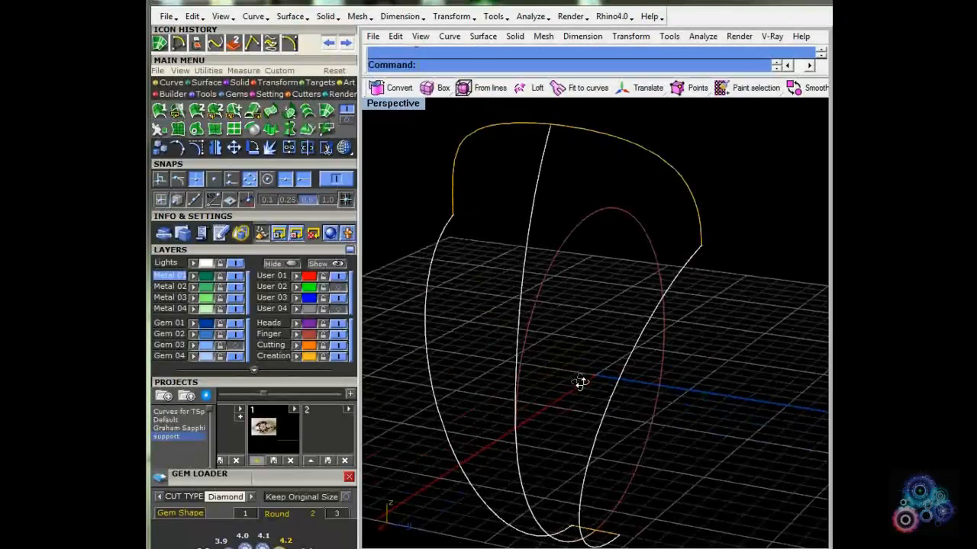
# Step: Draw a straight cross line between the two shank side curves at mid-height, crossing the centre line
pyautogui.moveTo(580, 383); pyautogui.dragTo(522, 329, button='right')
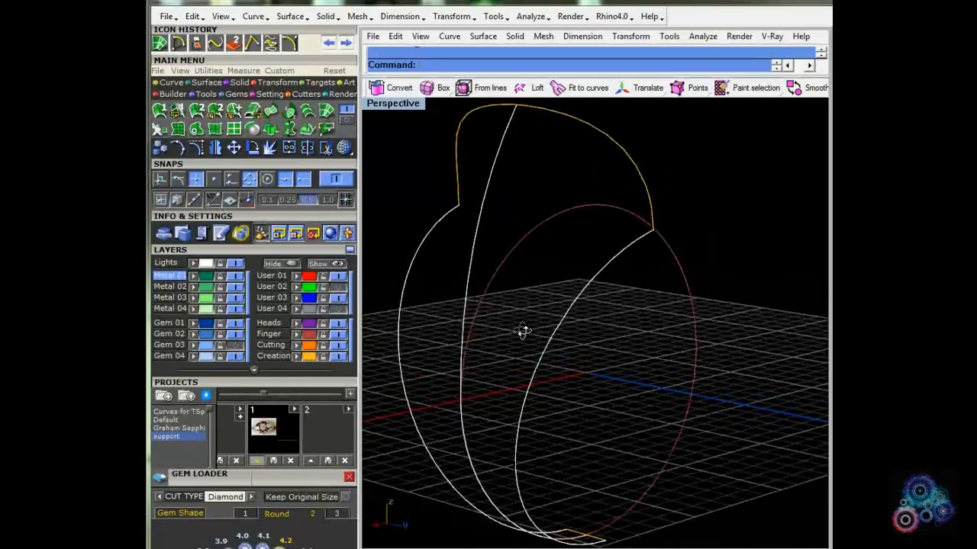
pyautogui.moveTo(522, 330); pyautogui.dragTo(500, 342, button='right')
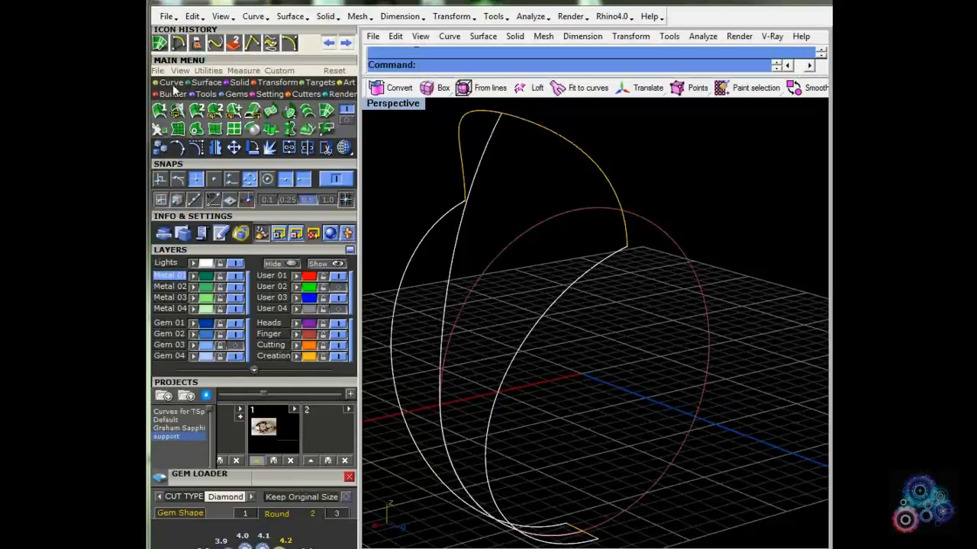
pyautogui.click(251, 43)
pyautogui.click(395, 385)
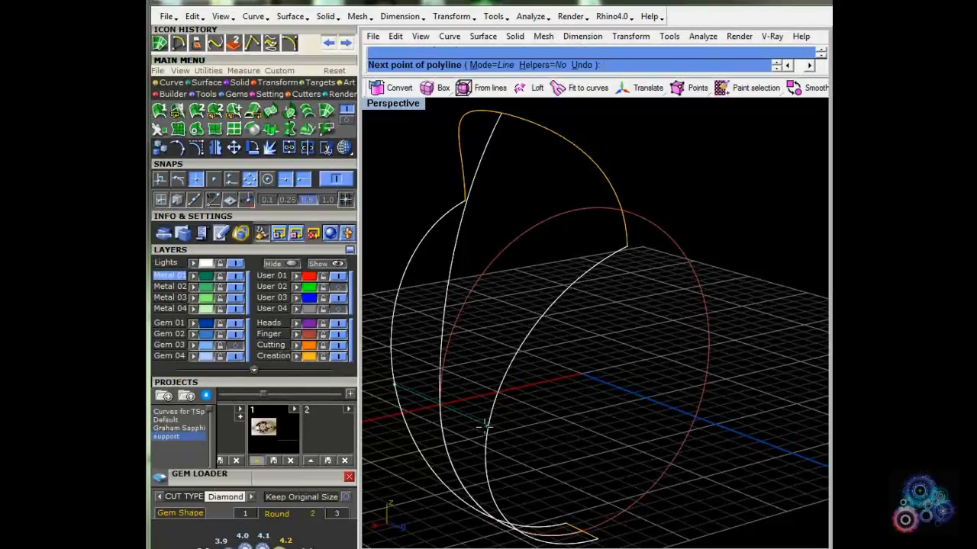
pyautogui.press('Escape')
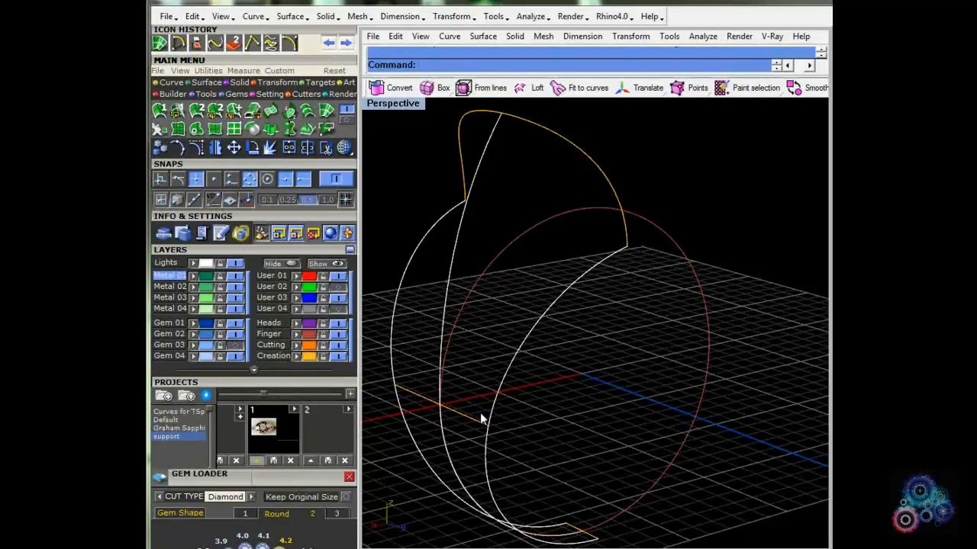
# Step: Create a surface from the curve network, including the mid-height cross line, with Position matching on all four edges
pyautogui.click(506, 389)
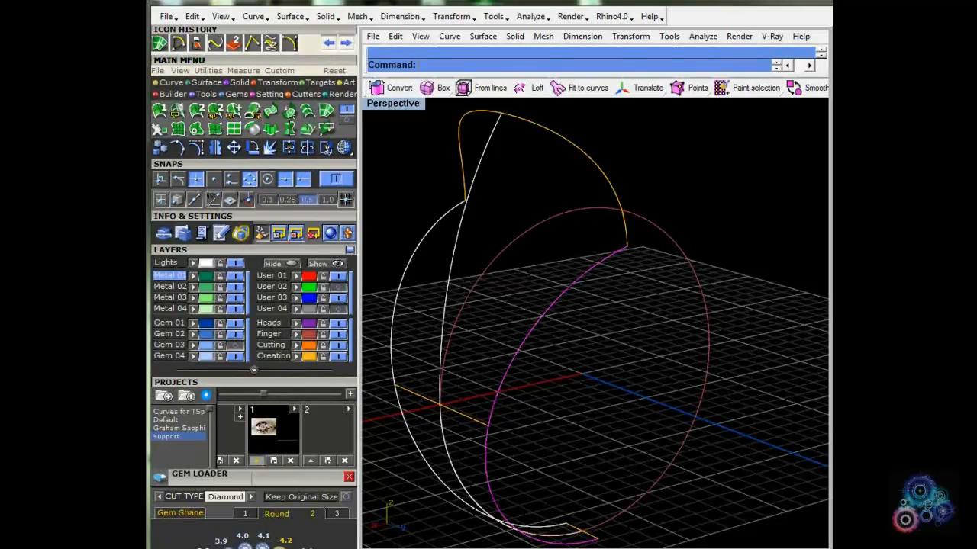
pyautogui.keyDown('shift'); pyautogui.click(454, 407); pyautogui.keyUp('shift')
pyautogui.keyDown('shift'); pyautogui.click(440, 223); pyautogui.keyUp('shift')
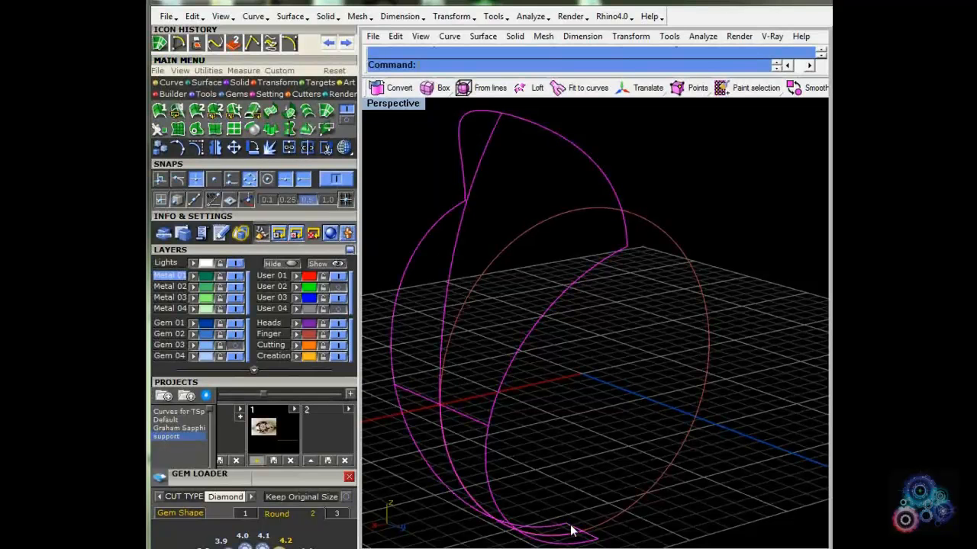
pyautogui.click(237, 43)
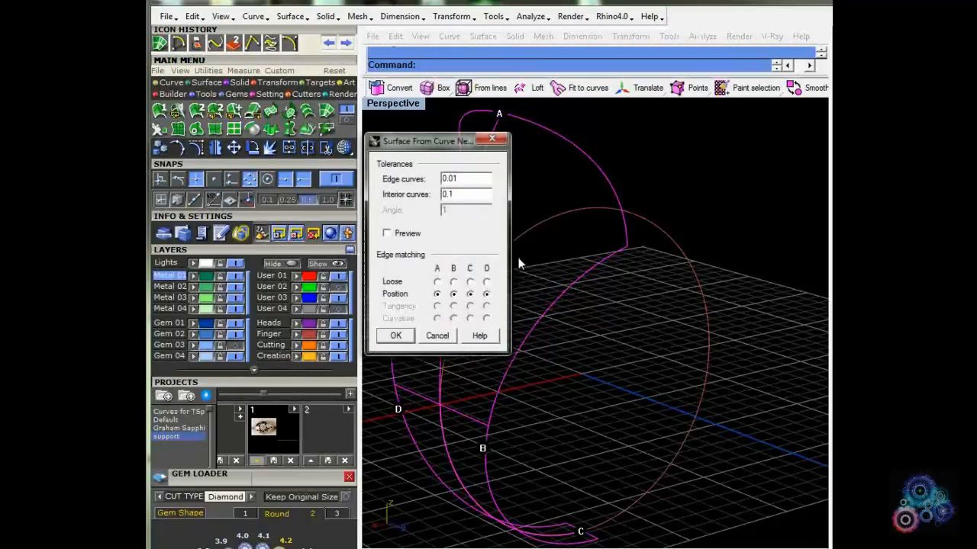
pyautogui.click(397, 336)
# Step: Examine the network surface from the front and around the lower shank, and delete it
pyautogui.moveTo(588, 391); pyautogui.dragTo(546, 328, button='right')
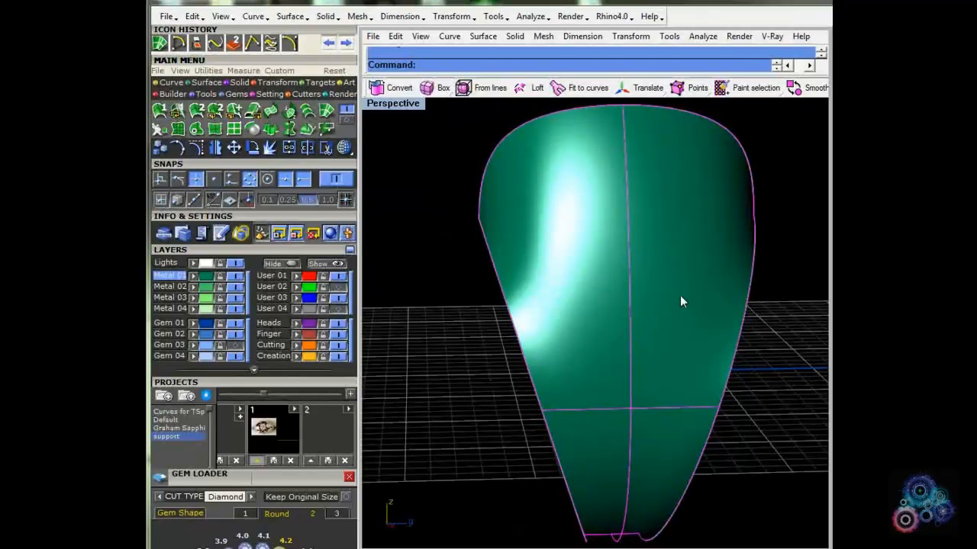
pyautogui.moveTo(651, 363); pyautogui.dragTo(496, 339, button='right')
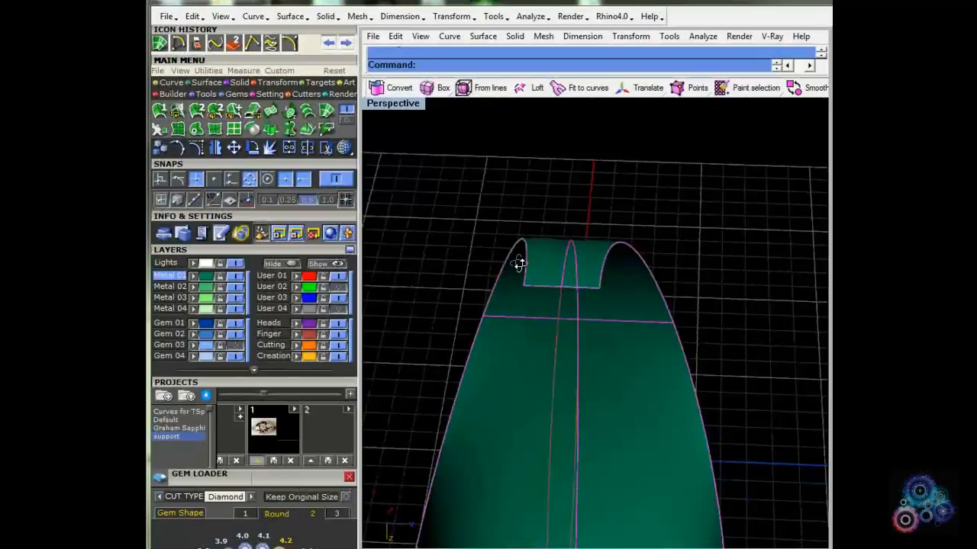
pyautogui.scroll(5, 518, 264)
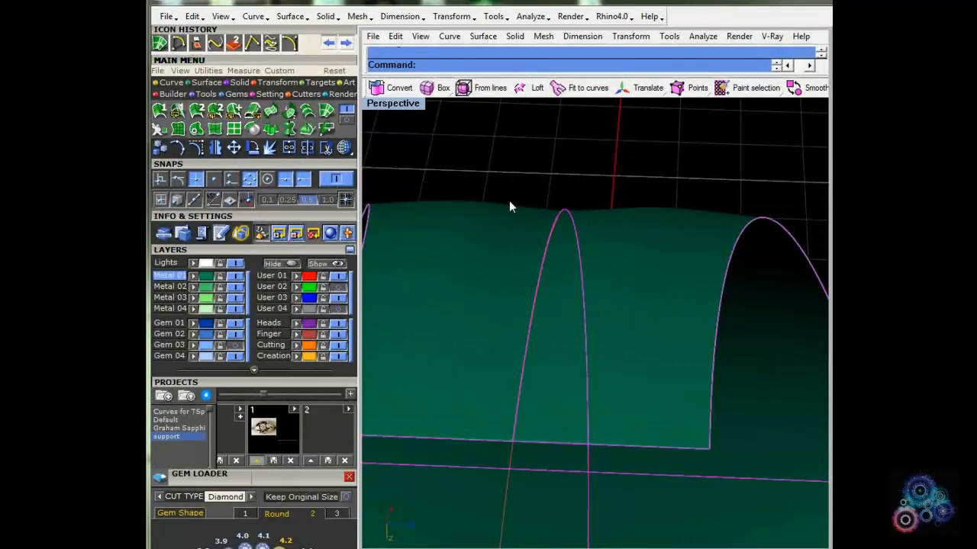
pyautogui.scroll(-2, 387, 205)
pyautogui.moveTo(387, 205); pyautogui.dragTo(568, 295, button='right')
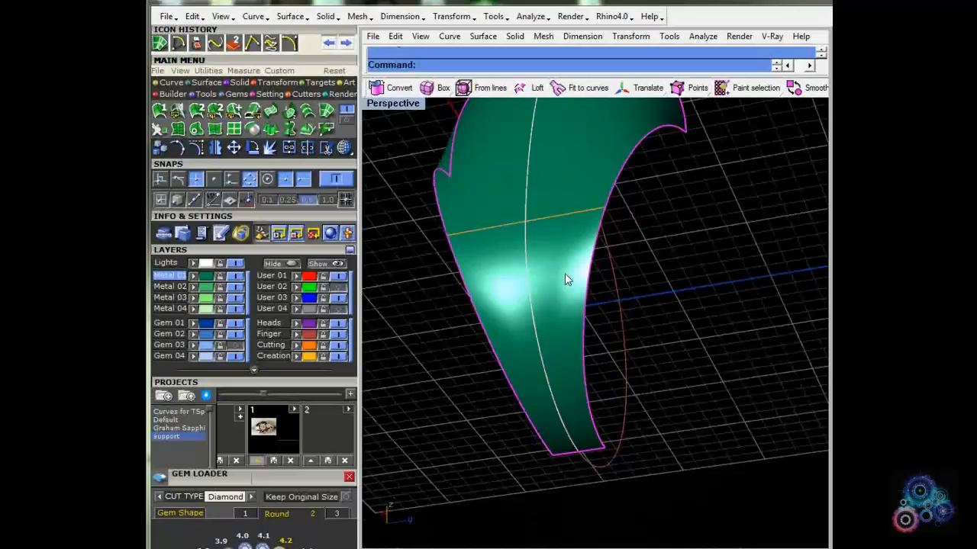
pyautogui.press('Delete')
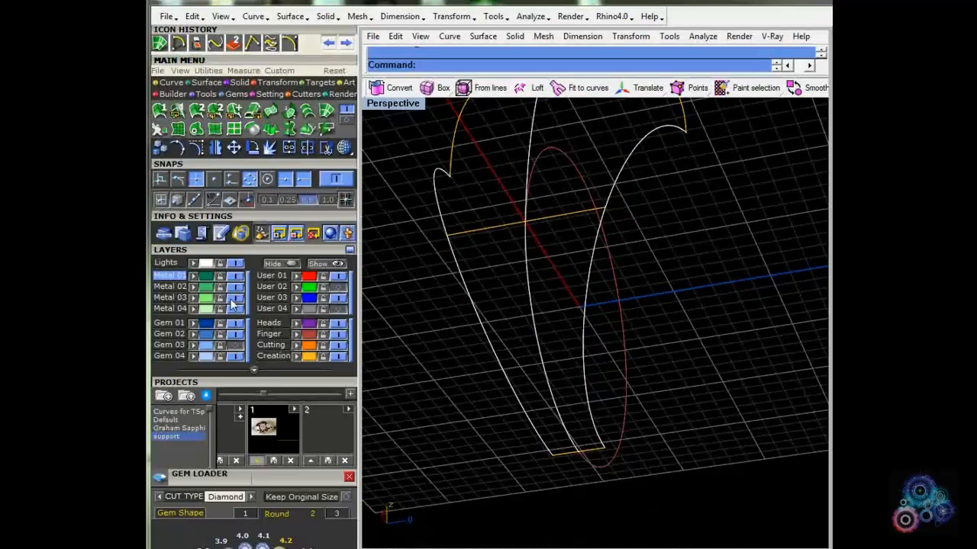
# Step: Make the Creation layer current and, with the Near snap on, draw a second cross line between the side curves lower on the shank
pyautogui.click(273, 355)
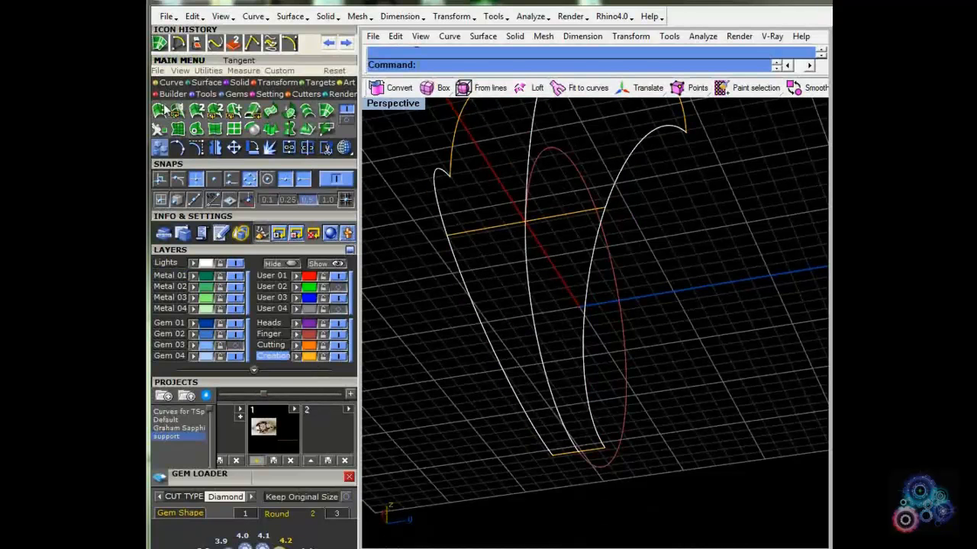
pyautogui.click(208, 46)
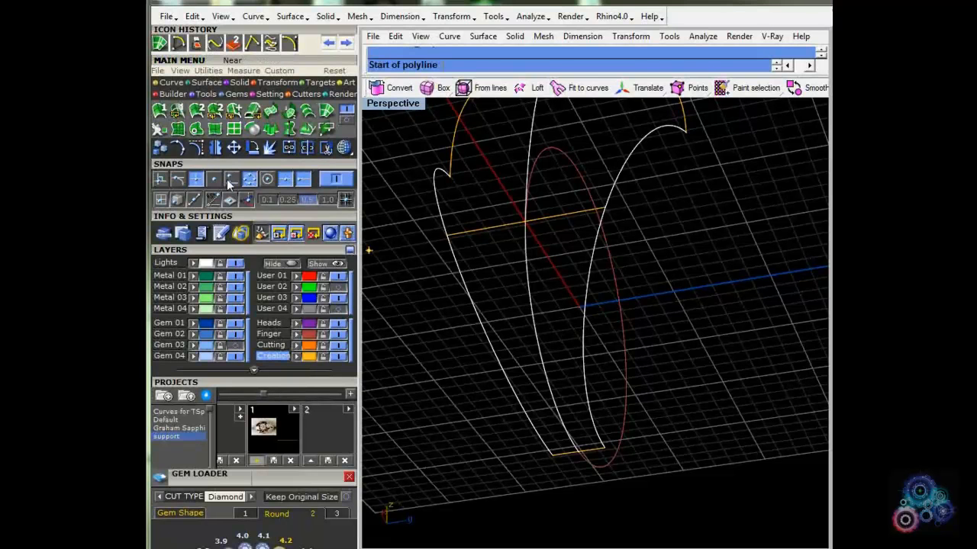
pyautogui.click(167, 180)
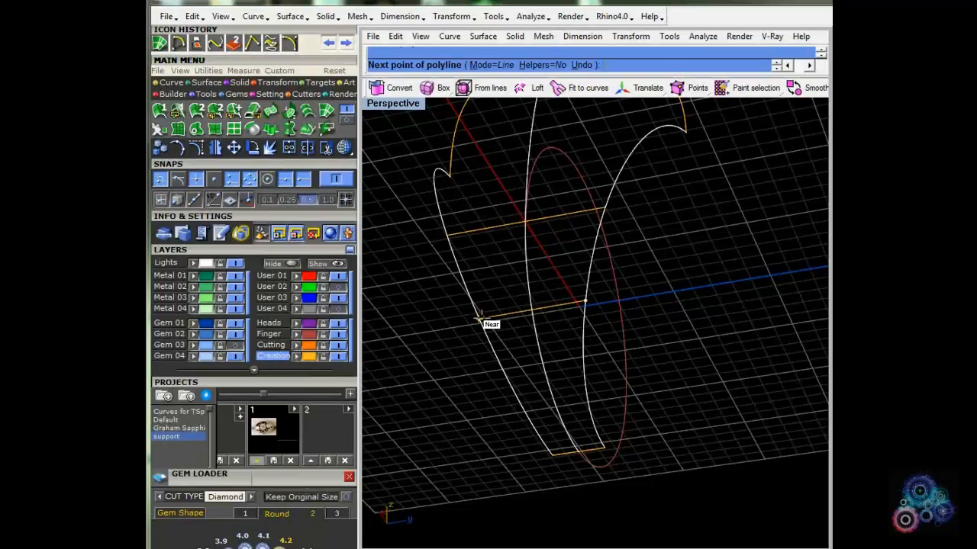
pyautogui.moveTo(510, 320); pyautogui.dragTo(557, 328, button='right')
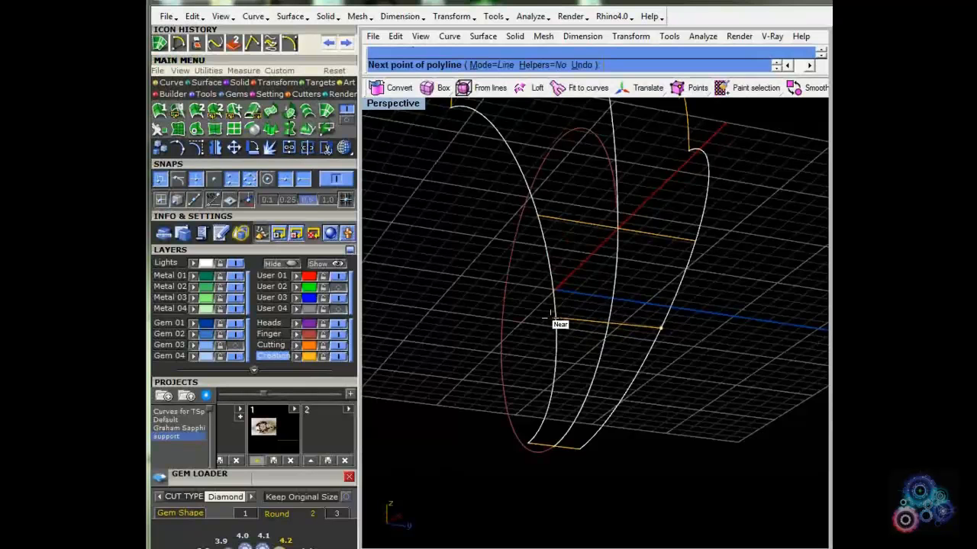
pyautogui.click(552, 314)
pyautogui.press('Return')
pyautogui.moveTo(628, 344); pyautogui.dragTo(456, 312, button='right')
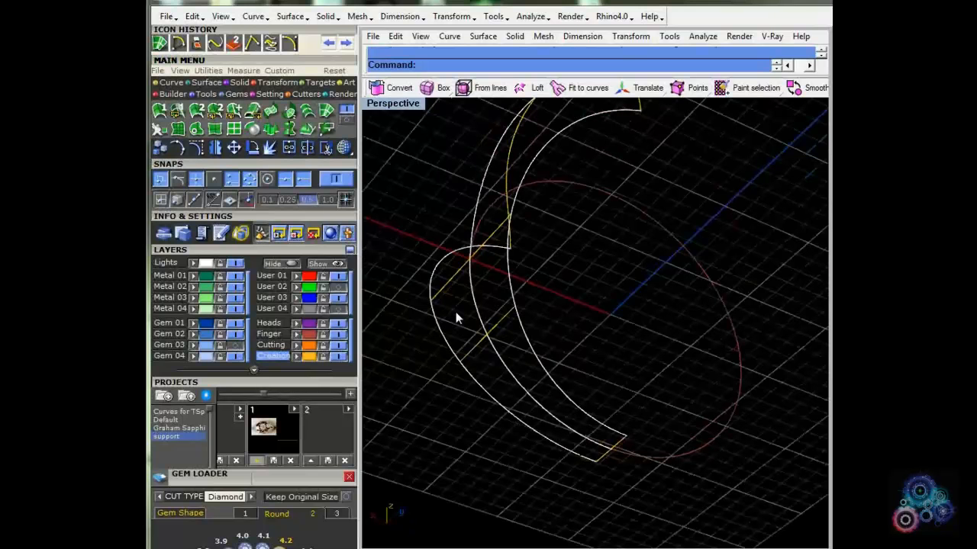
pyautogui.press('Return')
pyautogui.click(528, 427)
pyautogui.click(555, 387)
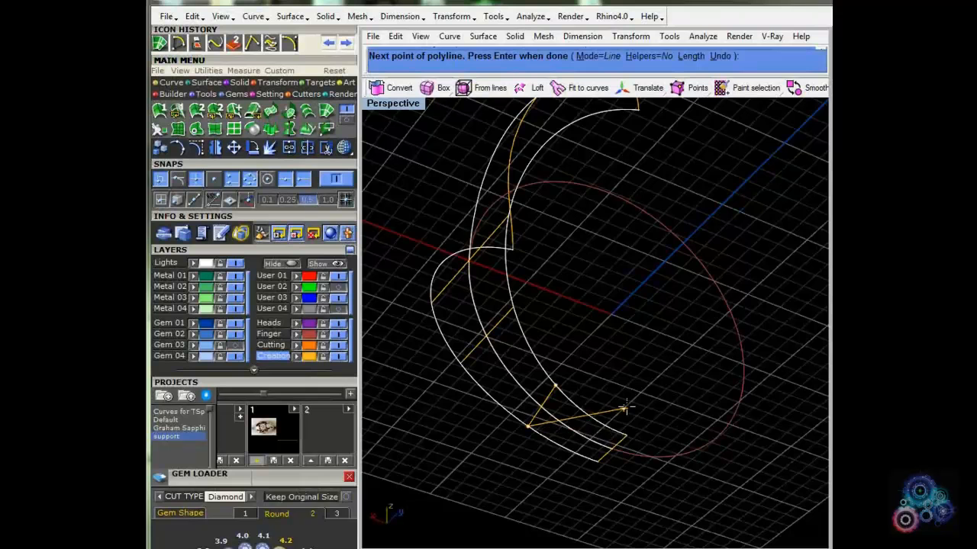
# Step: Draw a third cross line between the two side curves, just above the shank's base line
pyautogui.moveTo(624, 409); pyautogui.dragTo(702, 379, button='right')
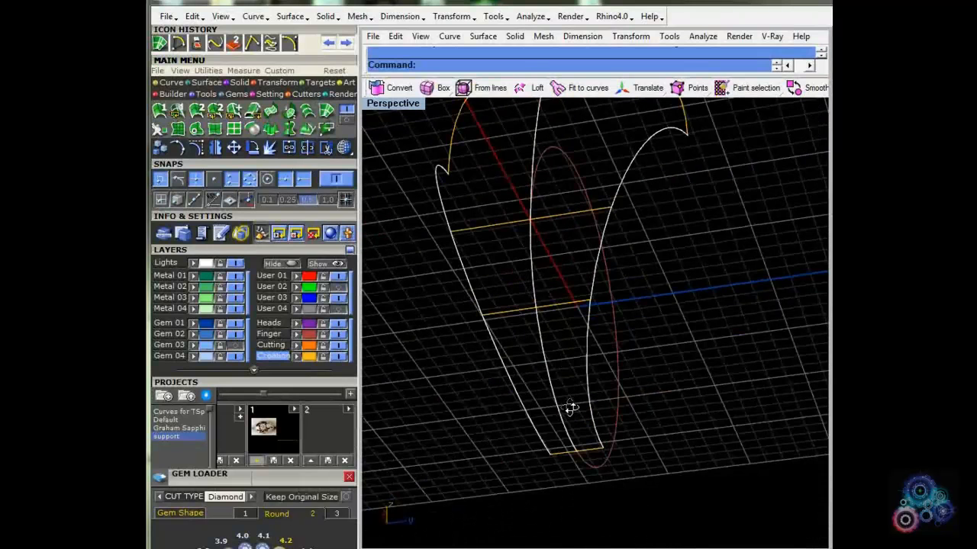
pyautogui.press('Return')
pyautogui.click(587, 389)
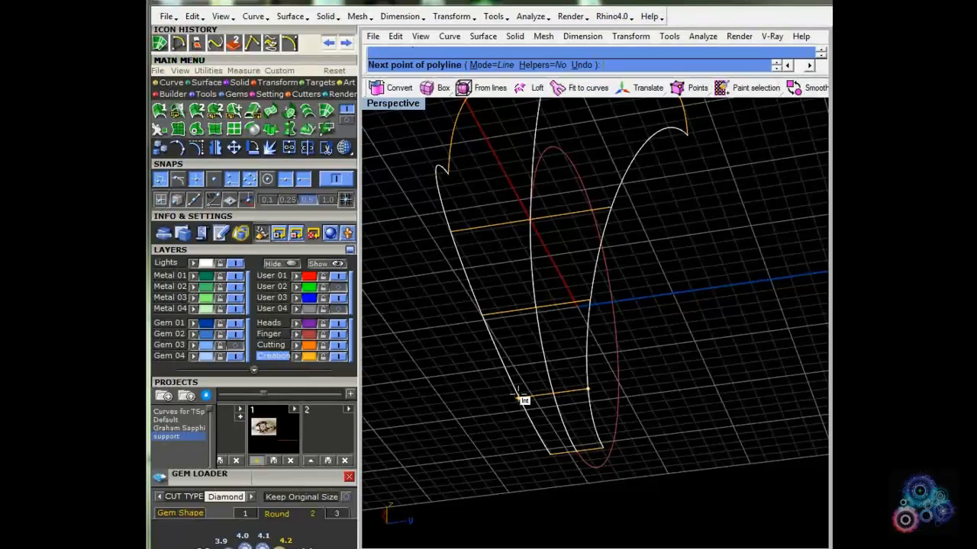
pyautogui.click(518, 398)
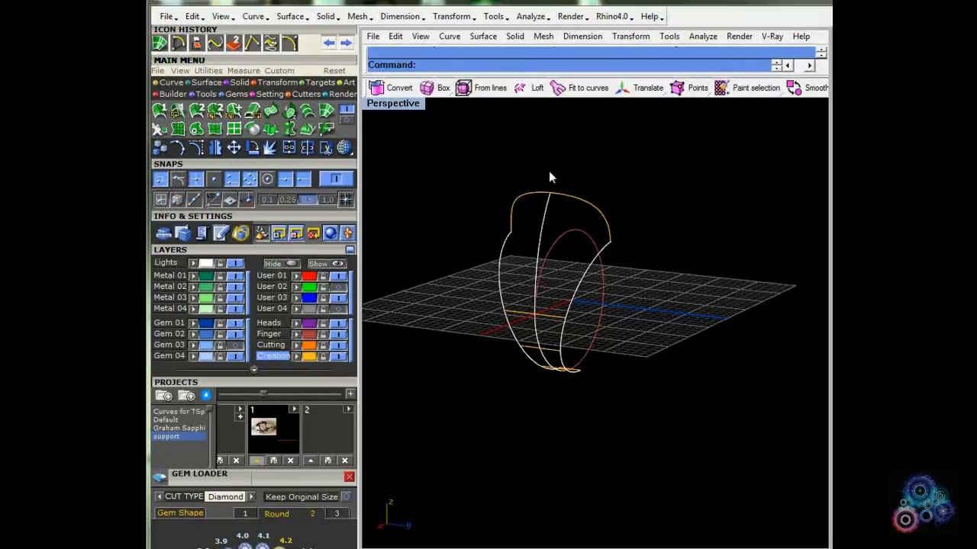
# Step: Create a network surface from the shoulder, side, centre and base curves plus the three cross lines, and put it on the Metal 01 layer
pyautogui.moveTo(549, 171); pyautogui.dragTo(534, 212)
pyautogui.keyDown('shift'); pyautogui.click(585, 274); pyautogui.keyUp('shift')
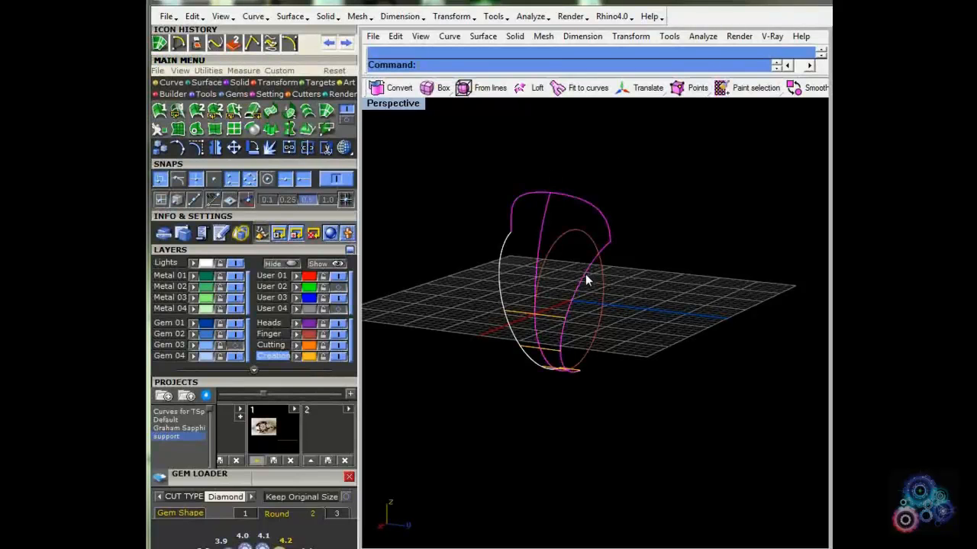
pyautogui.keyDown('shift'); pyautogui.click(549, 319); pyautogui.keyUp('shift')
pyautogui.keyDown('shift'); pyautogui.click(501, 300); pyautogui.keyUp('shift')
pyautogui.keyDown('shift'); pyautogui.click(552, 351); pyautogui.keyUp('shift')
pyautogui.moveTo(553, 353); pyautogui.dragTo(552, 299, button='right')
pyautogui.keyDown('shift'); pyautogui.click(560, 362); pyautogui.keyUp('shift')
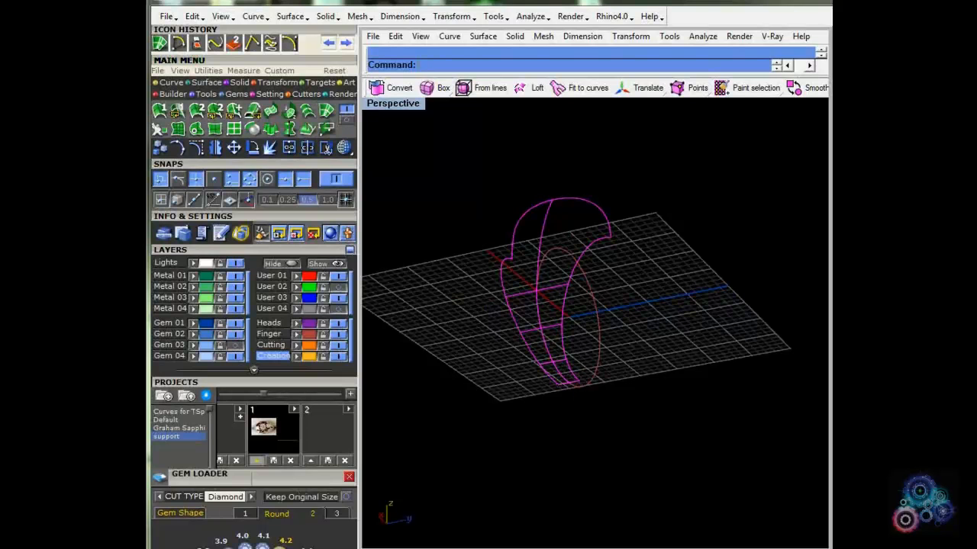
pyautogui.moveTo(572, 290); pyautogui.dragTo(635, 335, button='right')
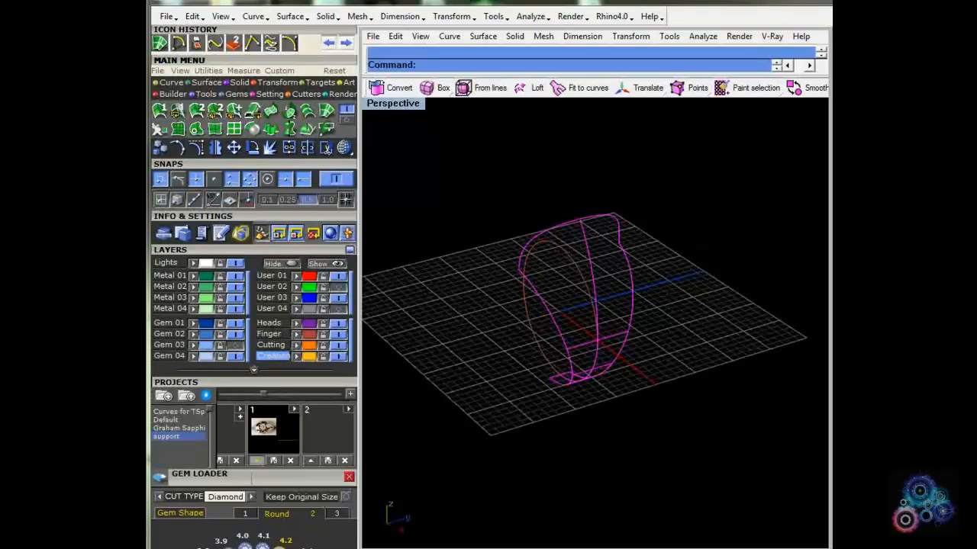
pyautogui.click(160, 43)
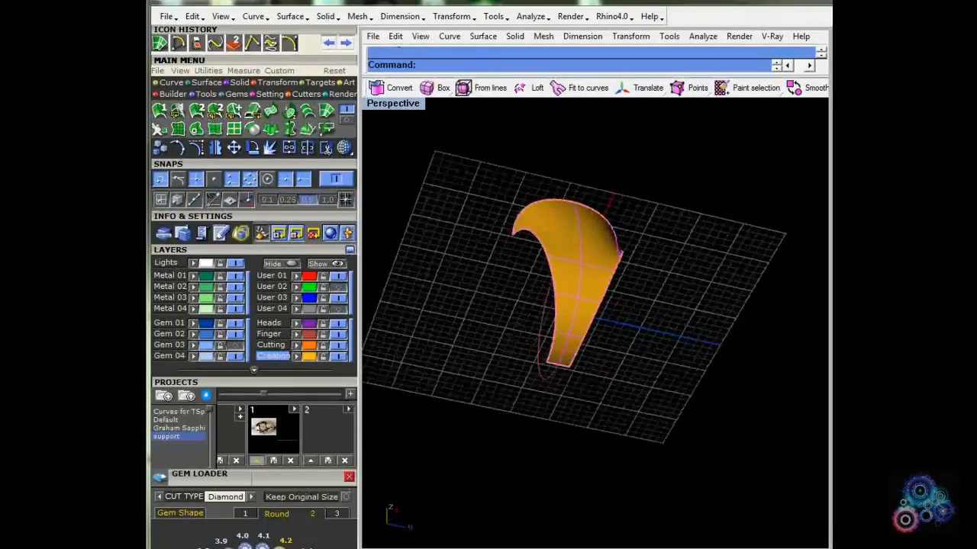
pyautogui.moveTo(601, 215); pyautogui.dragTo(596, 241, button='right')
pyautogui.click(596, 240)
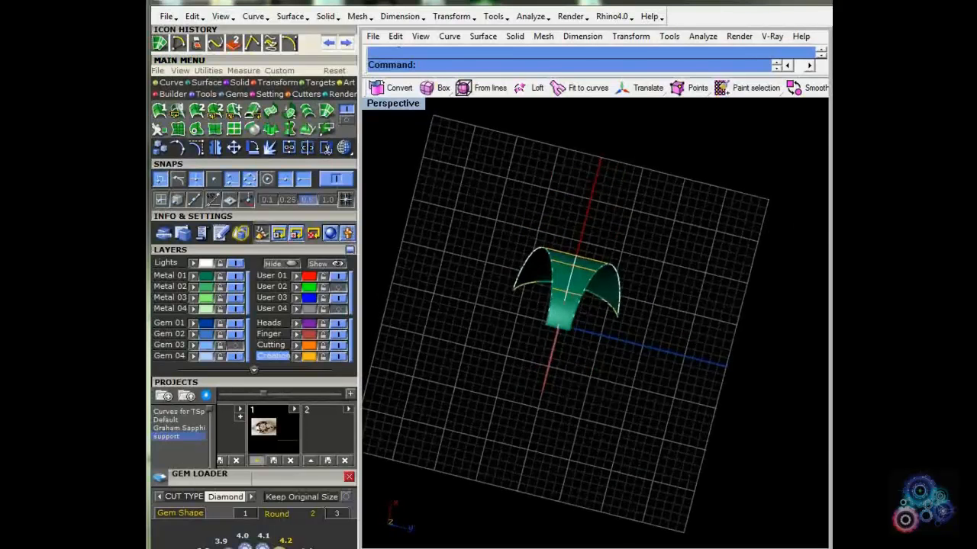
# Step: Examine the new shank surface from above, below and the side, checking its smoothness near the cross lines
pyautogui.moveTo(564, 228); pyautogui.dragTo(610, 359, button='right')
pyautogui.moveTo(645, 228); pyautogui.dragTo(572, 404, button='right')
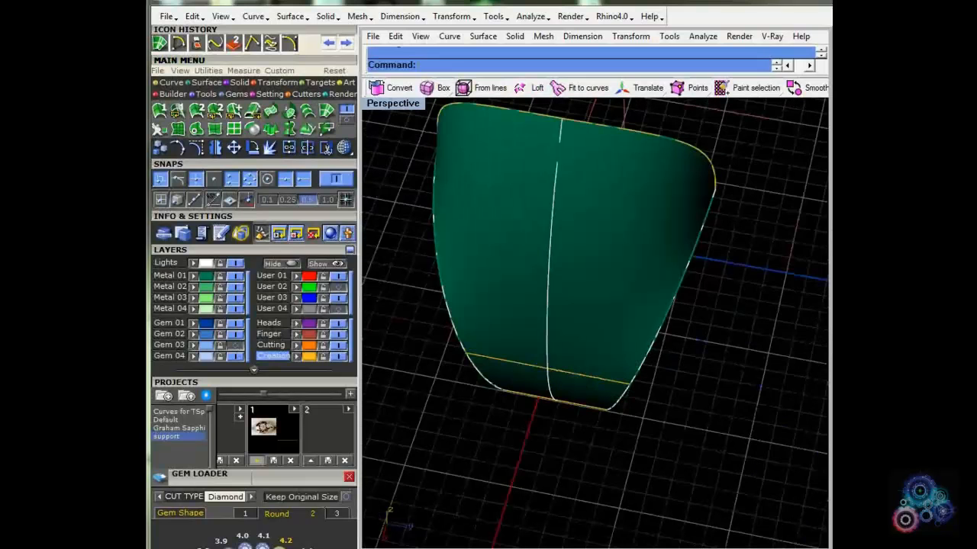
pyautogui.moveTo(572, 404); pyautogui.dragTo(669, 281, button='right')
pyautogui.scroll(-5, 659, 251)
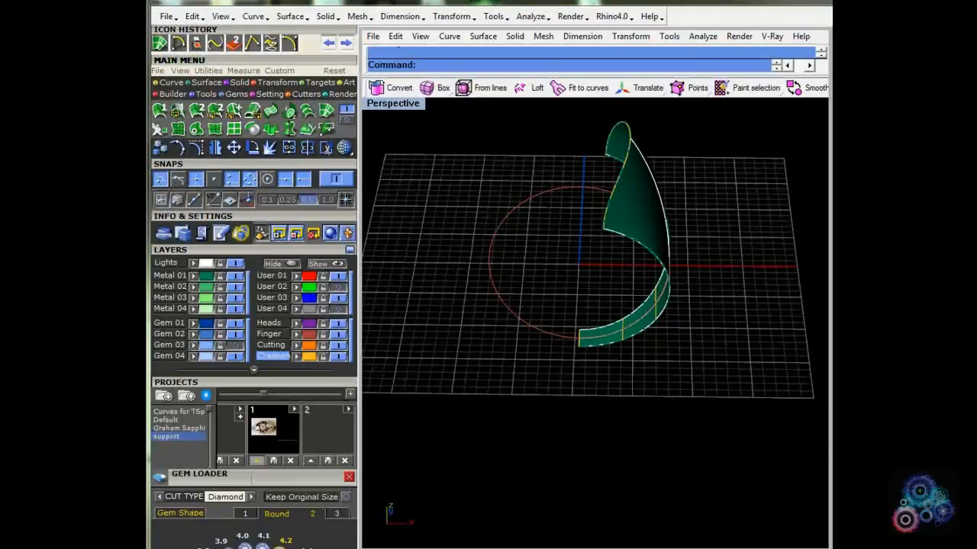
# Step: Show the User 04 layer with the reference photos and compare the surface with them in the four-view layout
pyautogui.click(338, 308)
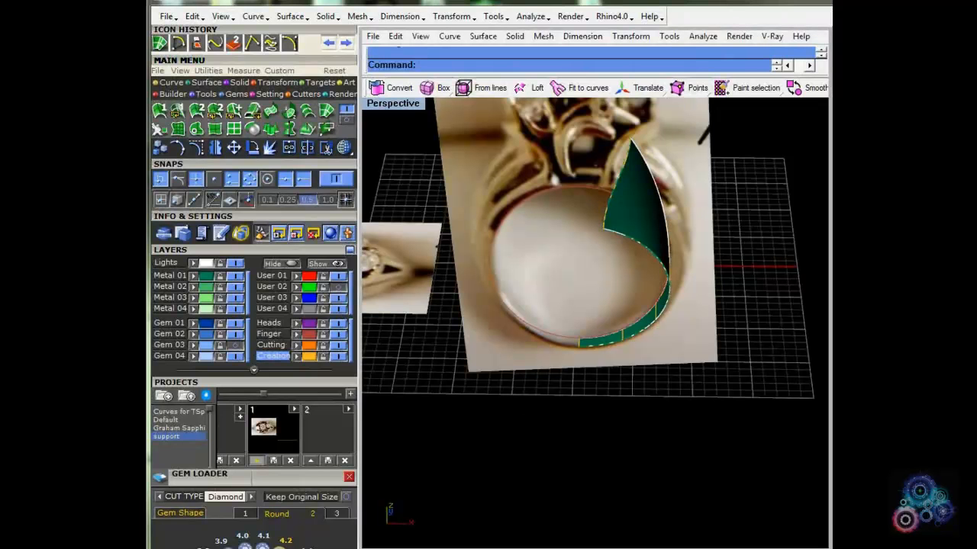
pyautogui.doubleClick(419, 109)
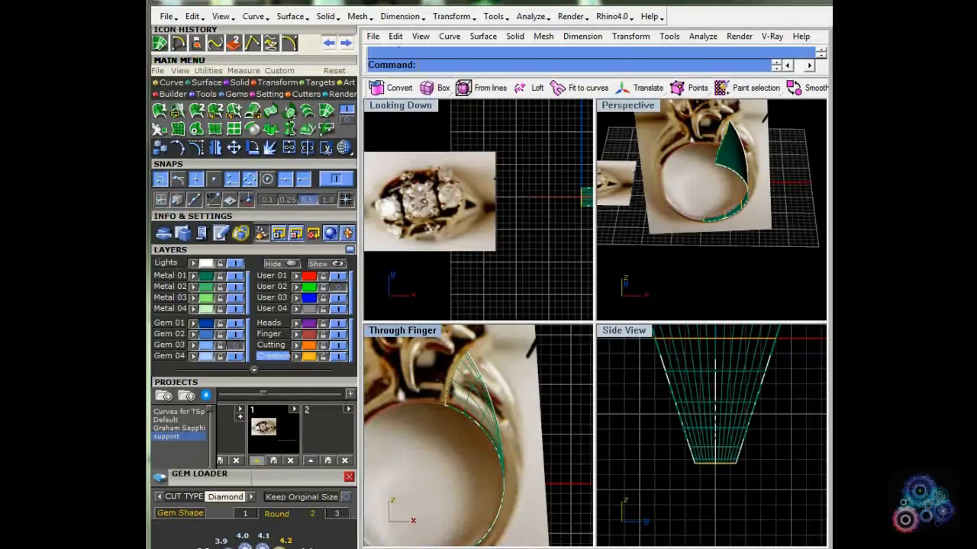
pyautogui.scroll(-2, 508, 477)
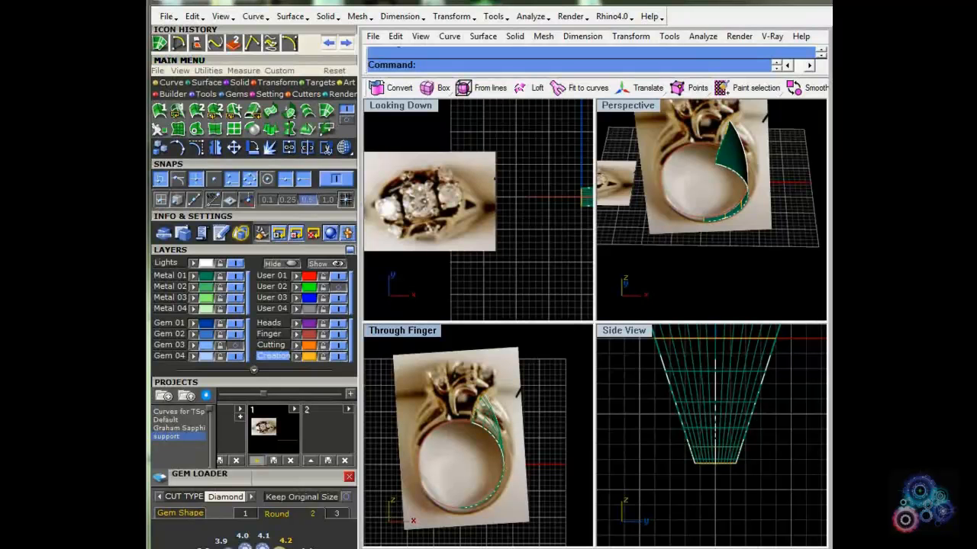
pyautogui.moveTo(764, 113); pyautogui.dragTo(769, 136, button='right')
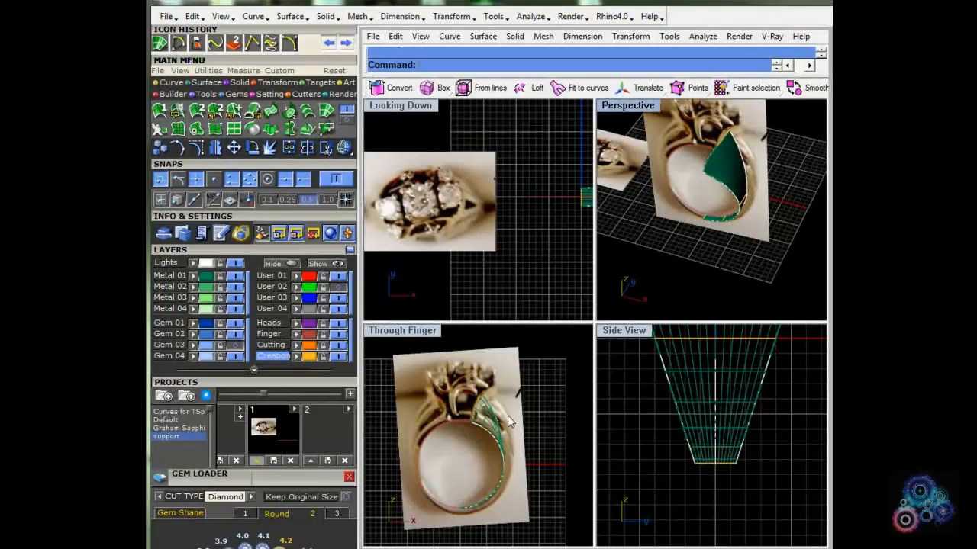
# Step: Create flat UV curves from the green shank surface
pyautogui.doubleClick(644, 109)
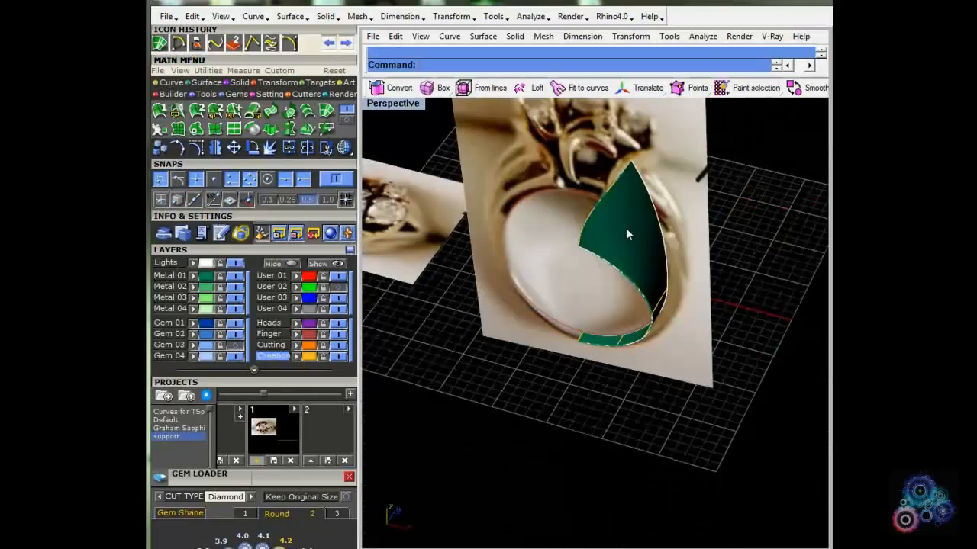
pyautogui.click(553, 280)
pyautogui.scroll(-3, 555, 283)
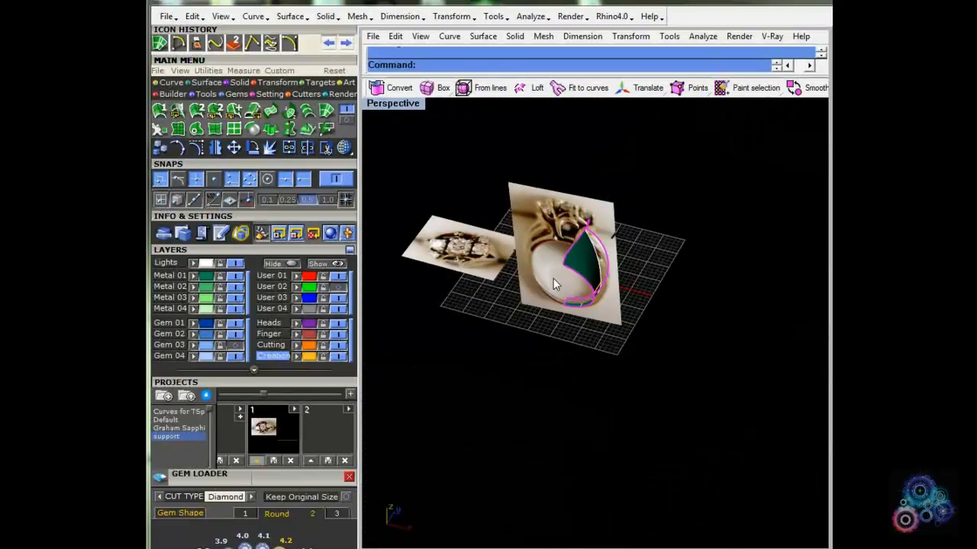
pyautogui.click(171, 82)
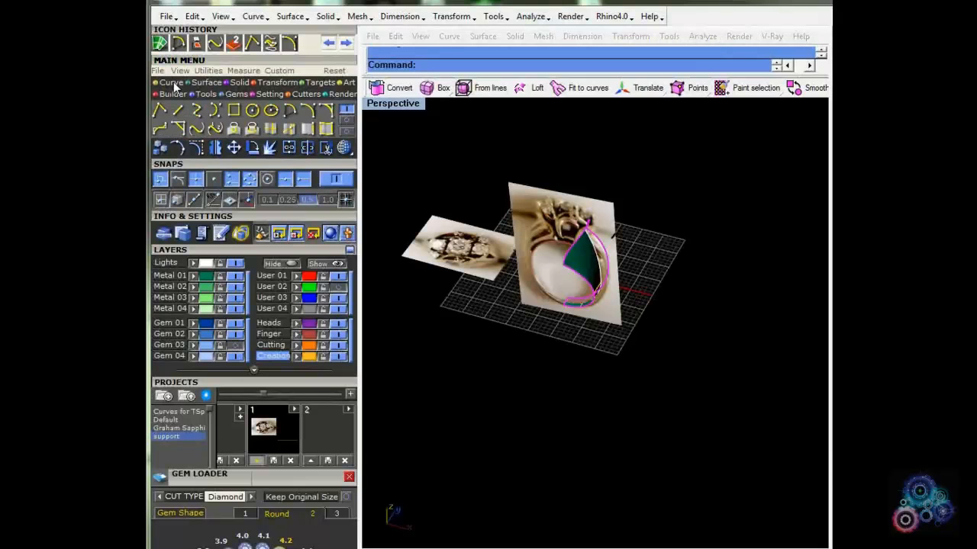
pyautogui.click(347, 123)
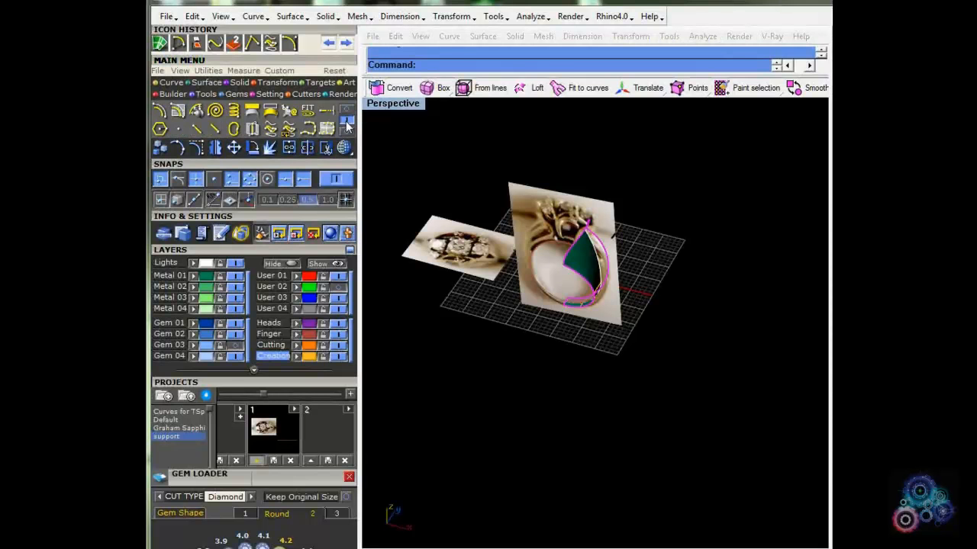
pyautogui.click(347, 126)
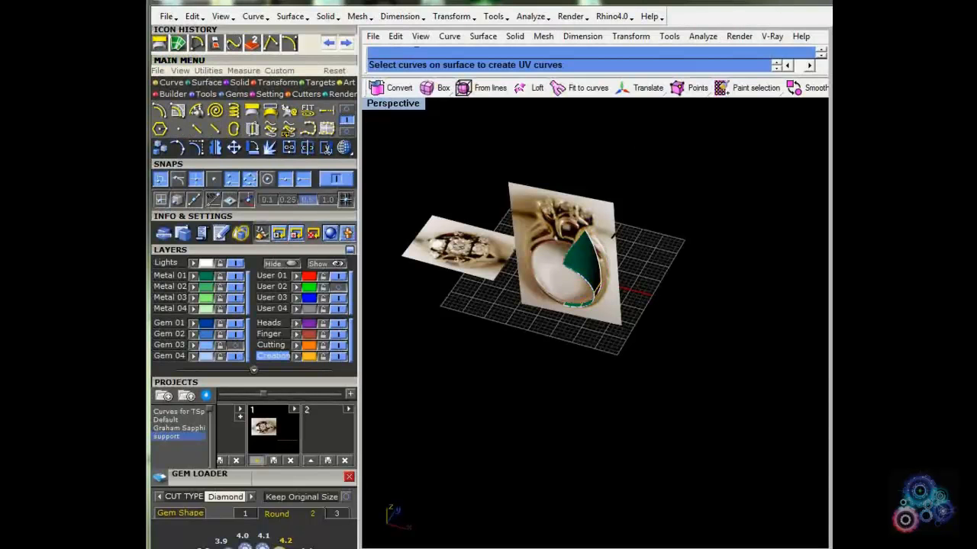
pyautogui.rightClick(560, 159)
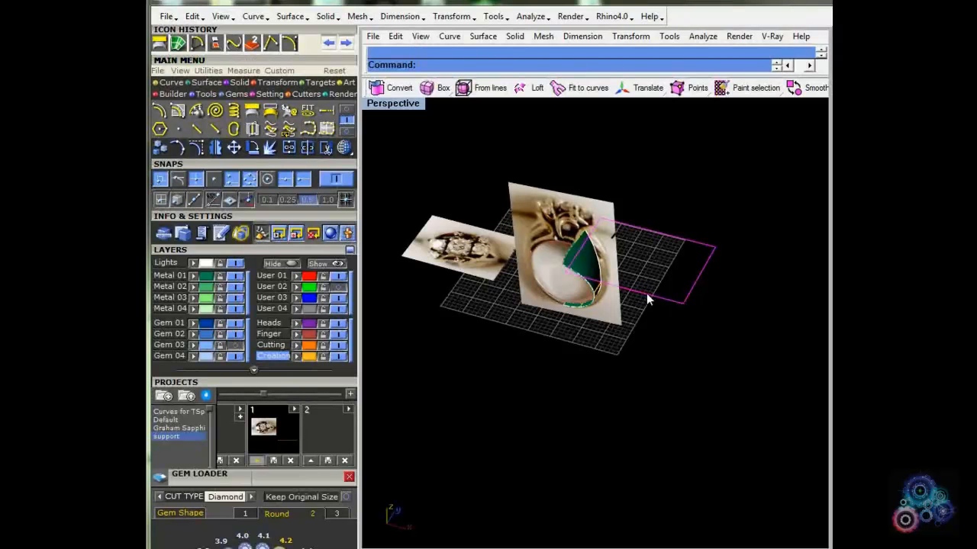
# Step: Move the flat UV rectangle away from the ring, in front of the reference photos
pyautogui.moveTo(646, 293); pyautogui.dragTo(609, 438)
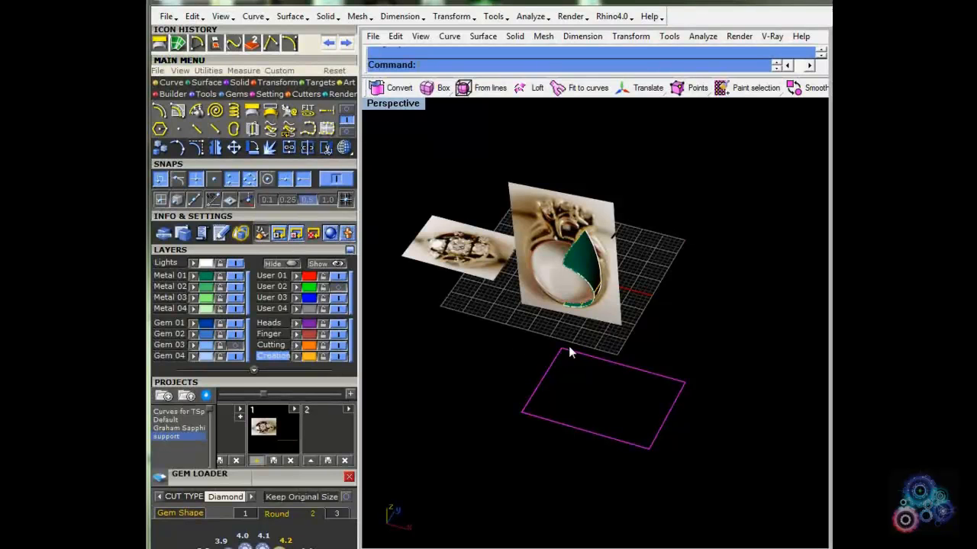
pyautogui.click(501, 331)
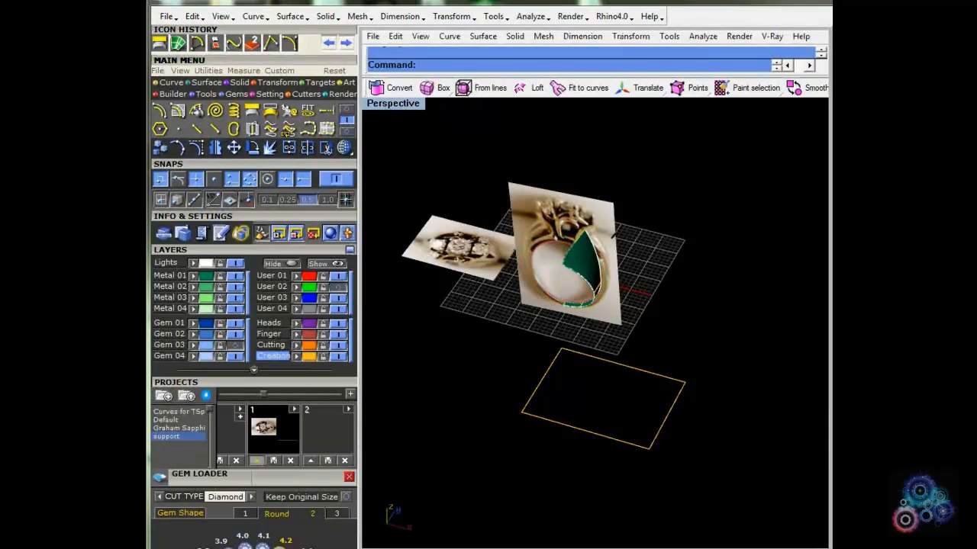
pyautogui.moveTo(541, 363); pyautogui.dragTo(538, 369)
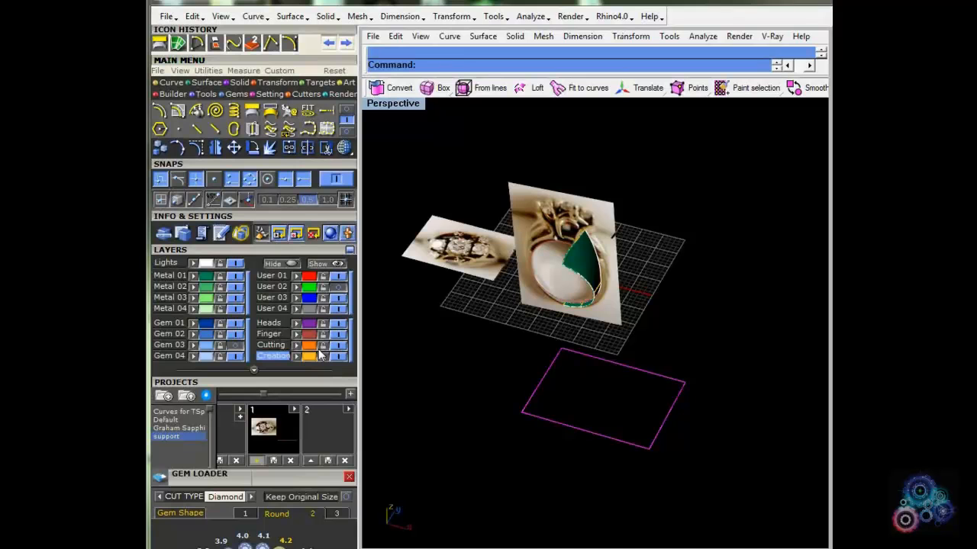
pyautogui.click(505, 347)
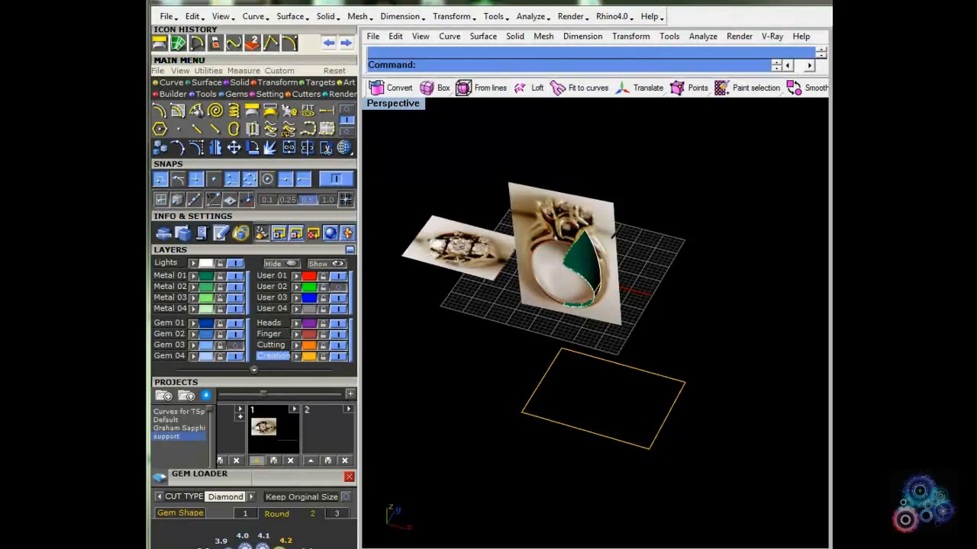
# Step: Move the UV rectangle by its short edge's midpoint to the origin (0), and shift it along X clear of the ring
pyautogui.doubleClick(408, 107)
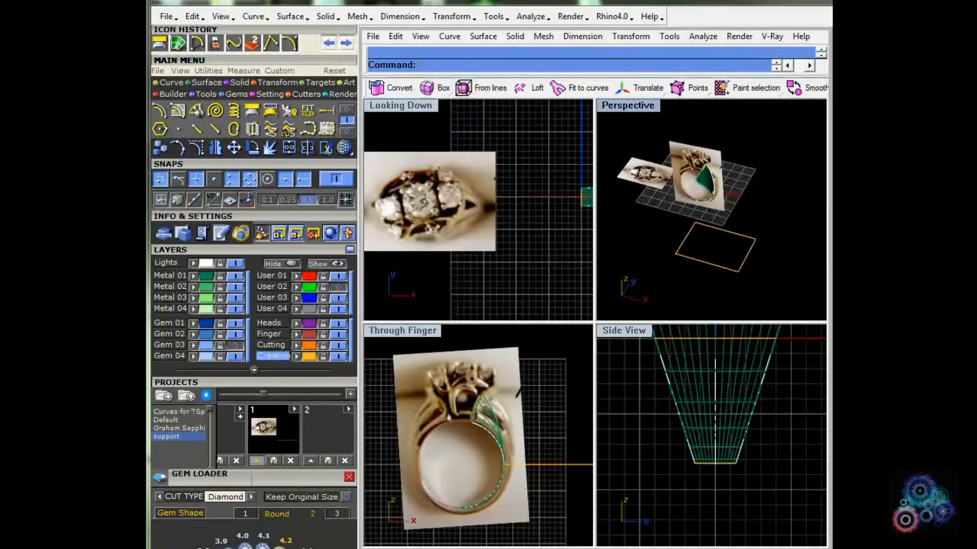
pyautogui.scroll(-6, 534, 252)
pyautogui.moveTo(534, 252); pyautogui.dragTo(393, 184, button='right')
pyautogui.moveTo(493, 232); pyautogui.dragTo(555, 232)
pyautogui.moveTo(550, 485); pyautogui.dragTo(459, 467, button='right')
pyautogui.click(234, 148)
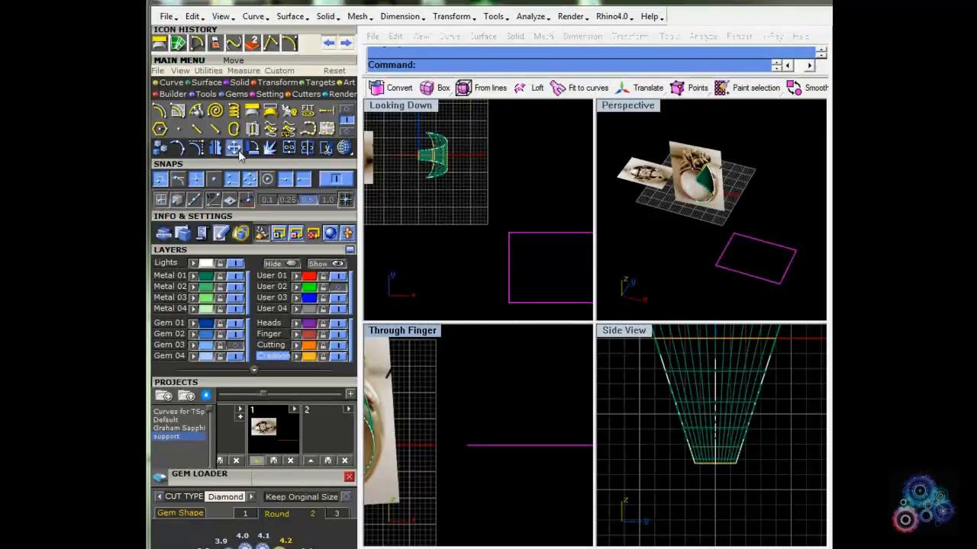
pyautogui.click(508, 268)
pyautogui.write('0')
pyautogui.press('Return')
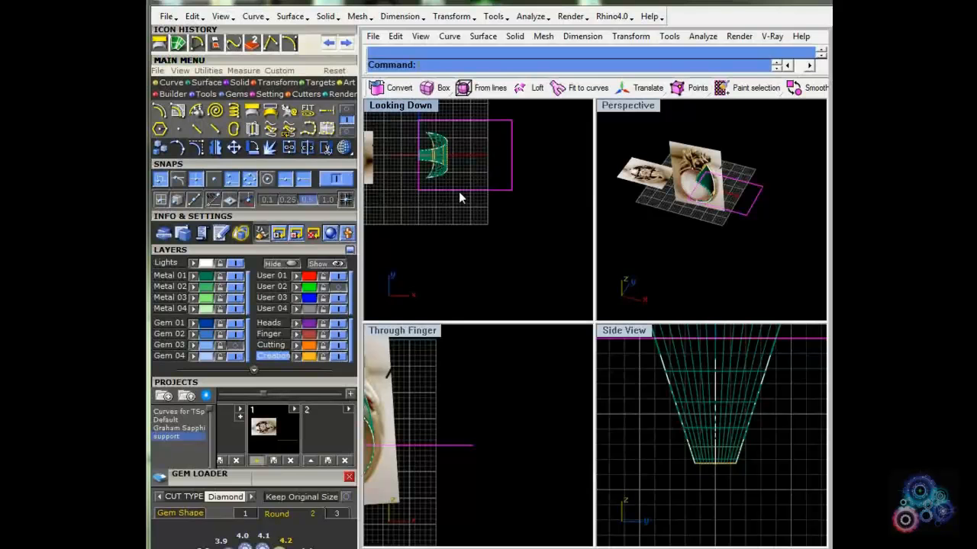
pyautogui.moveTo(458, 192); pyautogui.dragTo(544, 188)
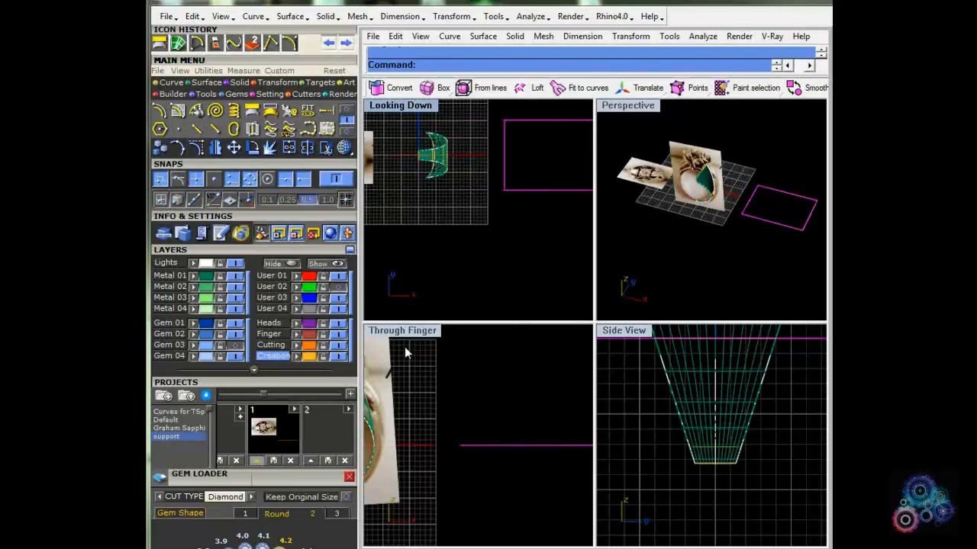
# Step: Draw an upright line from the midpoint of the UV rectangle's short edge nearest the ring
pyautogui.click(171, 83)
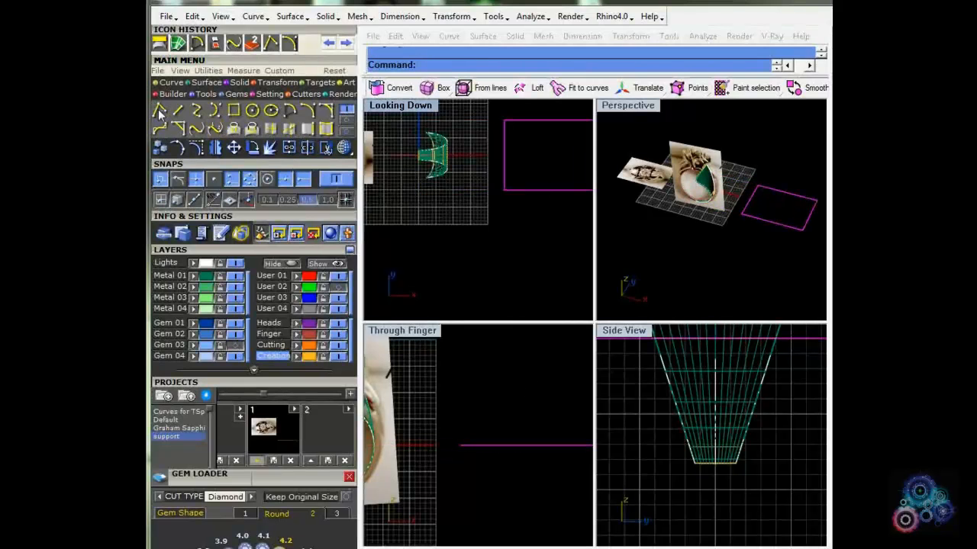
pyautogui.click(178, 111)
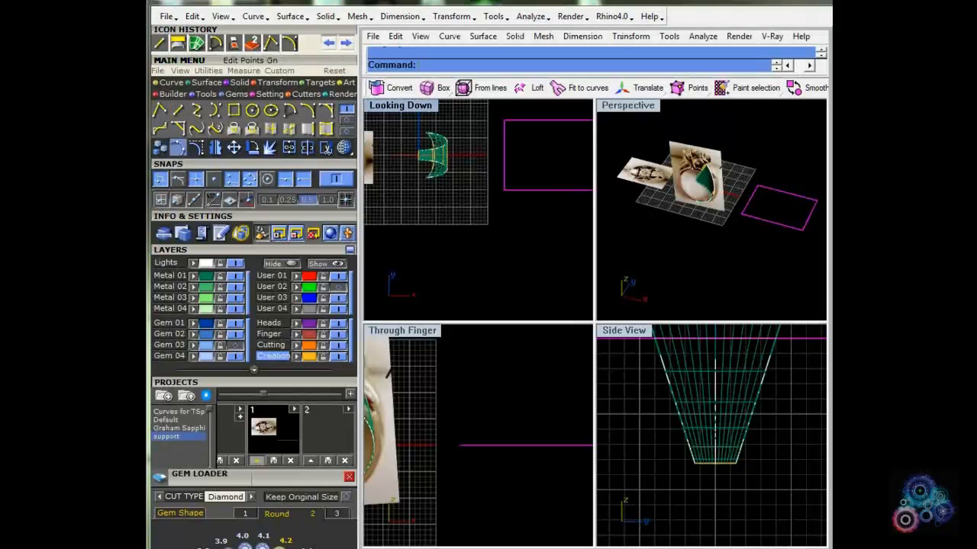
pyautogui.click(505, 156)
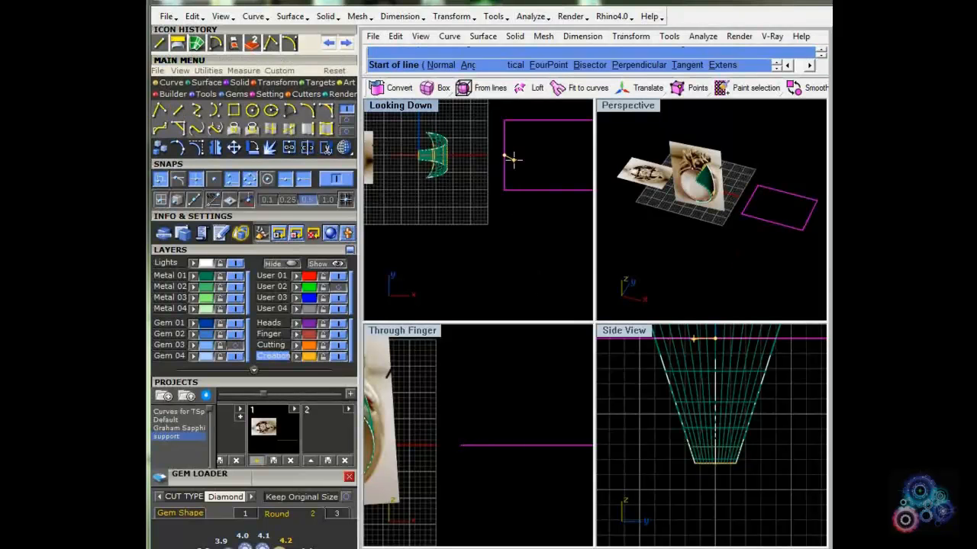
pyautogui.click(503, 337)
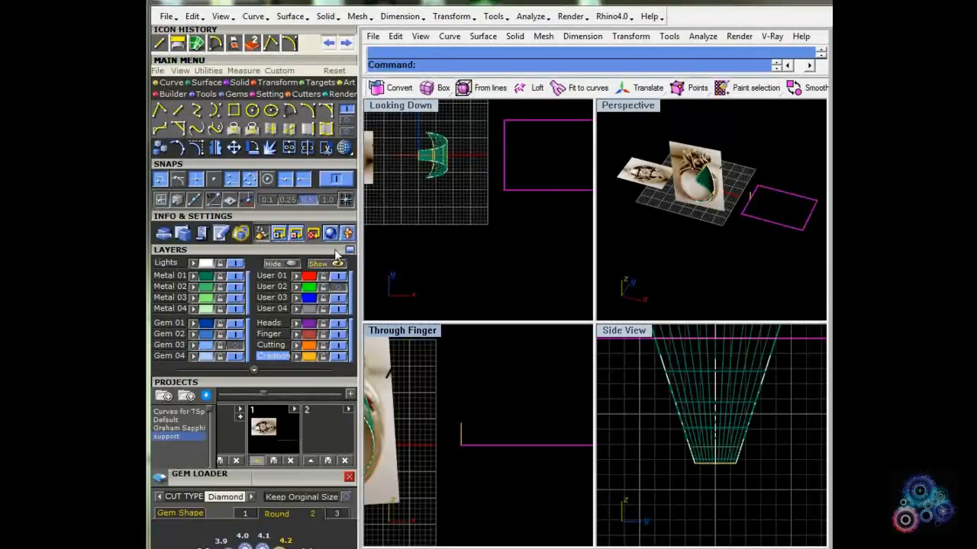
# Step: Try to offset the upright line by 1.5 toward the inside of the UV rectangle
pyautogui.click(216, 149)
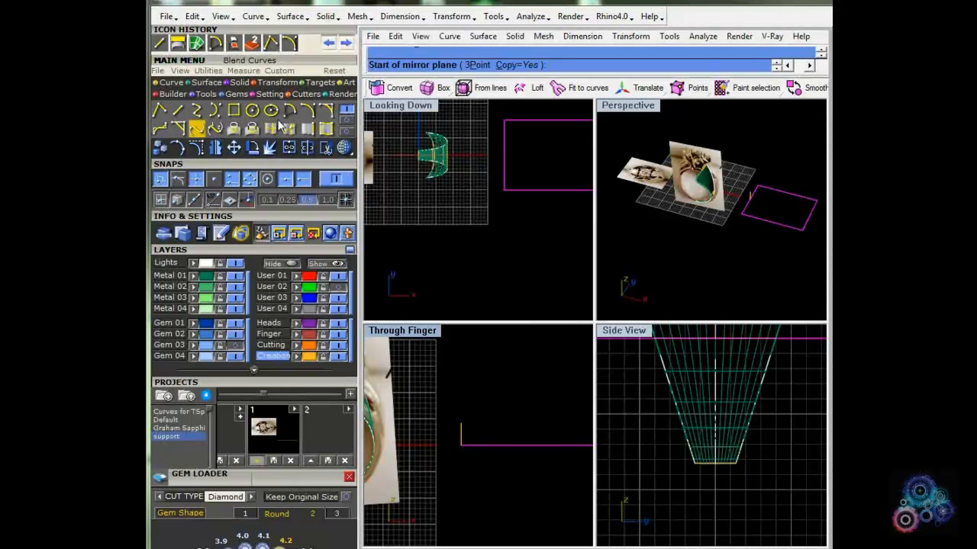
pyautogui.click(346, 120)
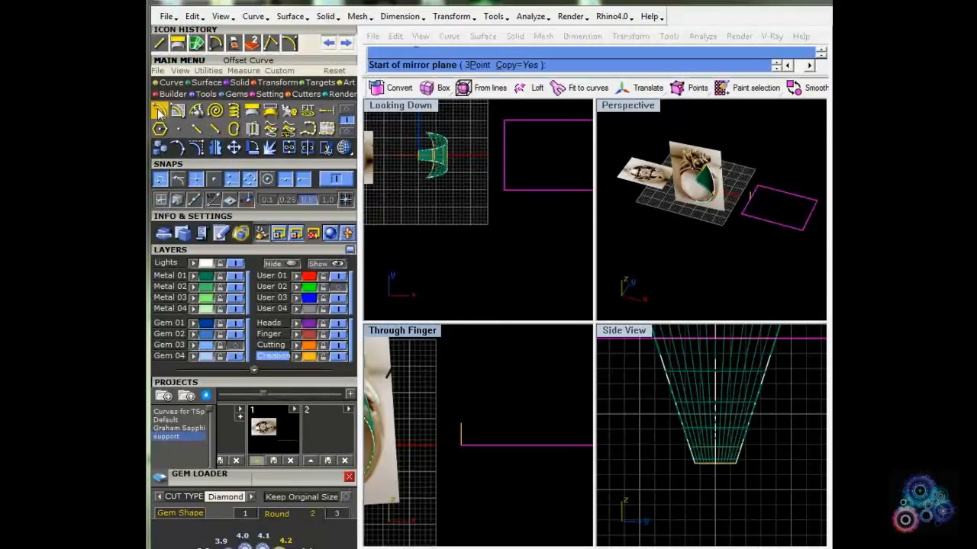
pyautogui.click(160, 112)
pyautogui.click(461, 426)
pyautogui.scroll(2, 464, 436)
pyautogui.scroll(2, 460, 435)
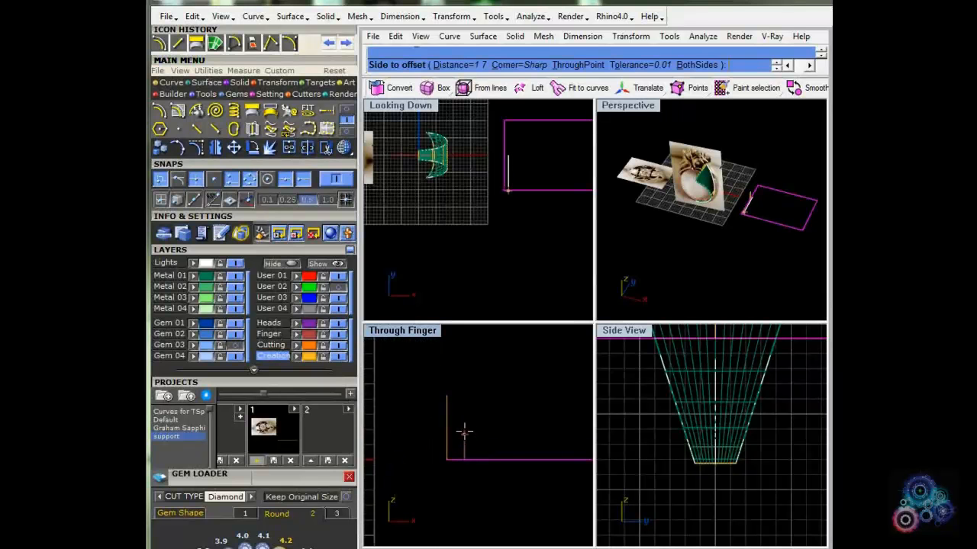
pyautogui.scroll(-2, 463, 432)
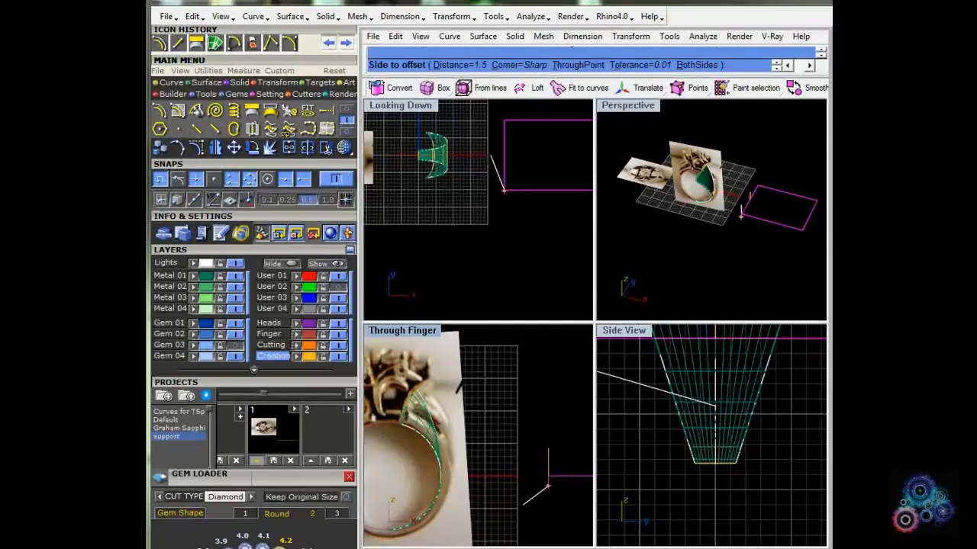
pyautogui.click(565, 451)
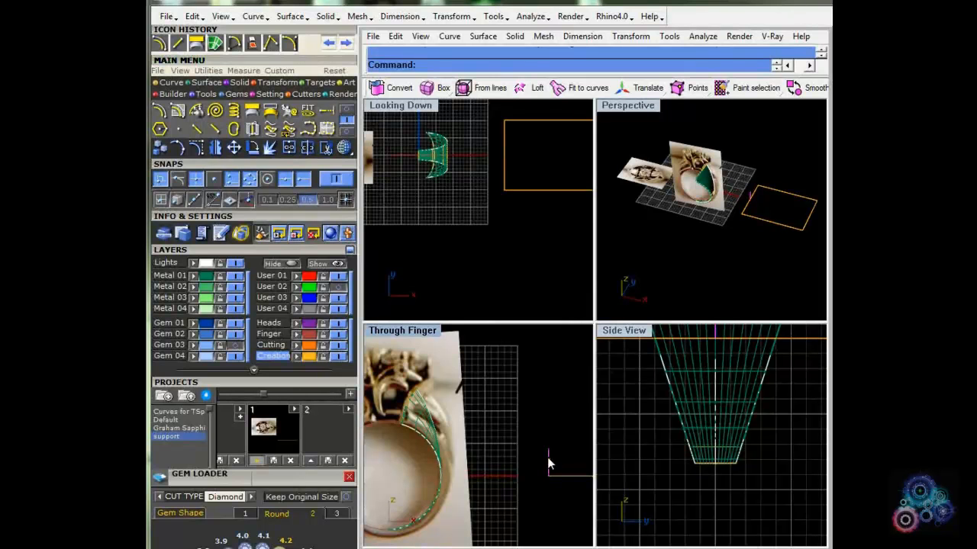
pyautogui.click(290, 44)
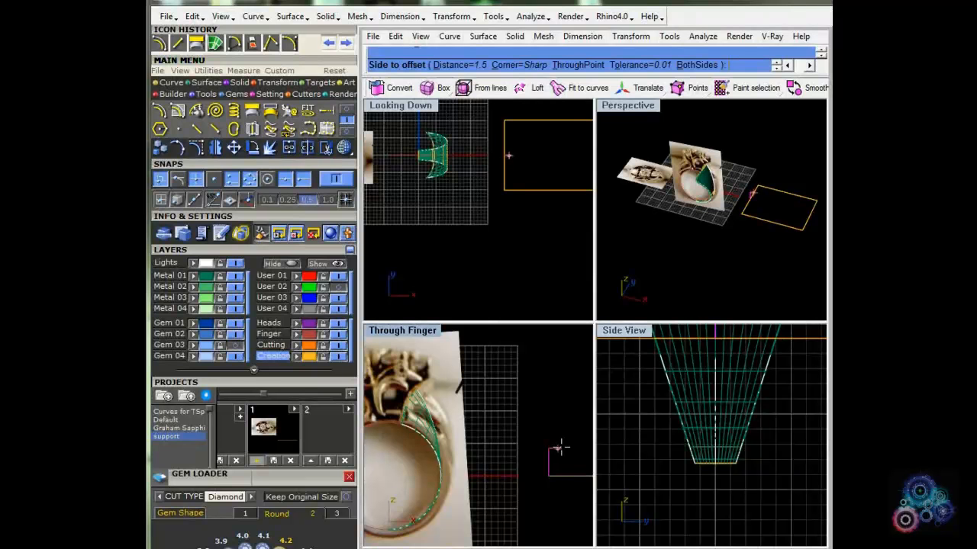
pyautogui.moveTo(561, 448); pyautogui.dragTo(533, 436, button='right')
pyautogui.click(532, 436)
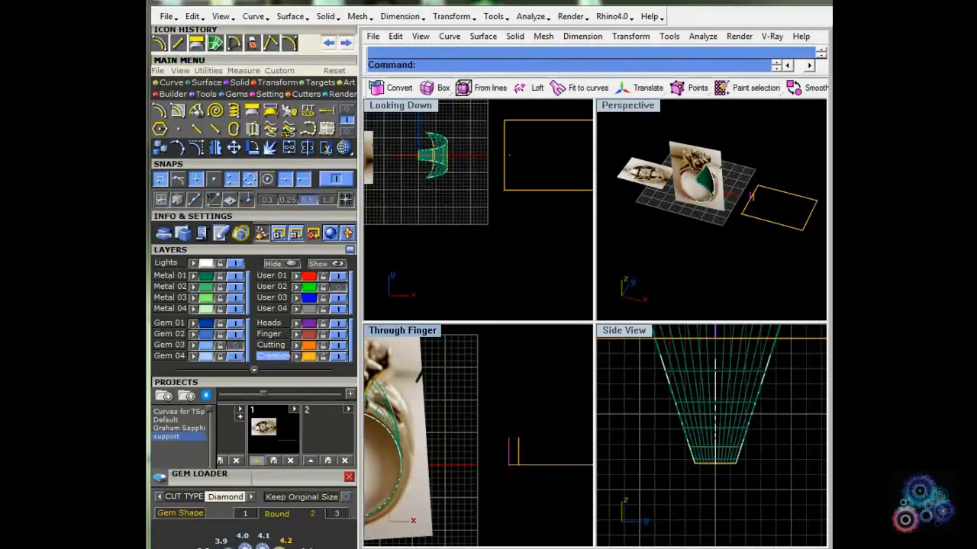
pyautogui.scroll(2, 519, 447)
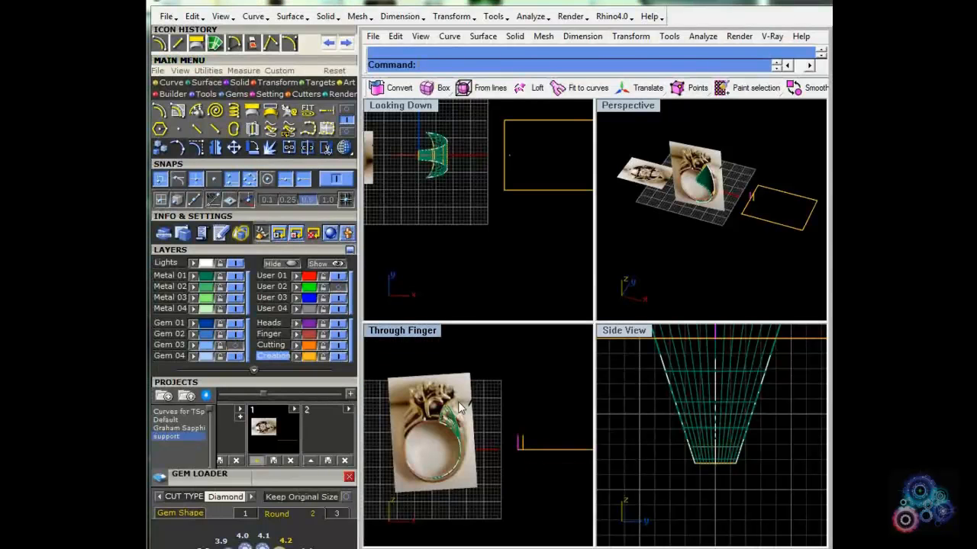
pyautogui.scroll(2, 519, 447)
pyautogui.scroll(-3, 519, 432)
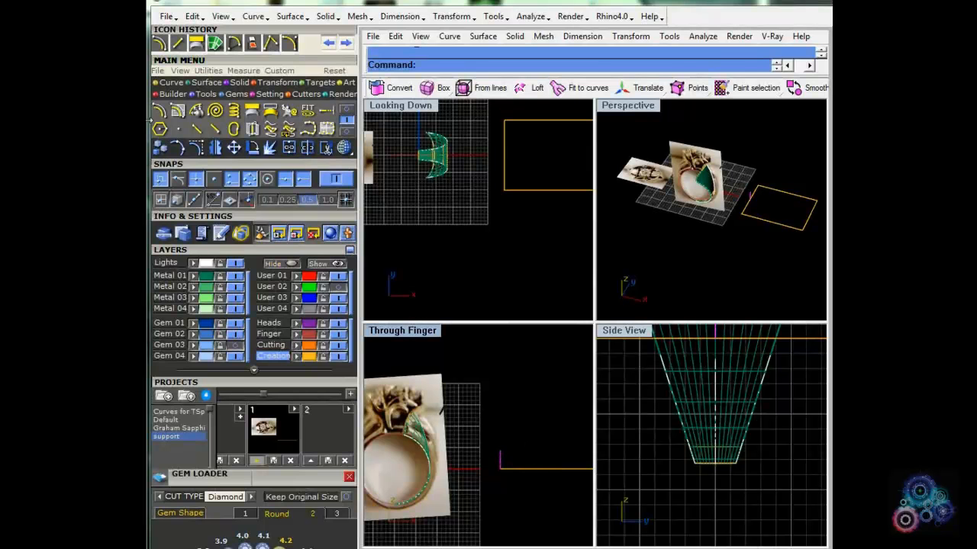
# Step: Offset the upright line by 2 toward the inside of the UV rectangle
pyautogui.click(158, 111)
pyautogui.write('2')
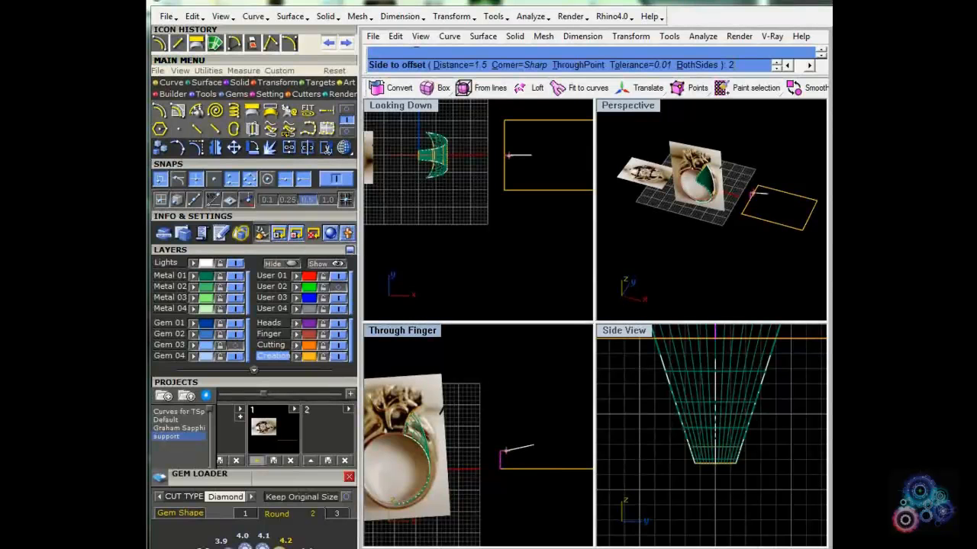
pyautogui.press('Return')
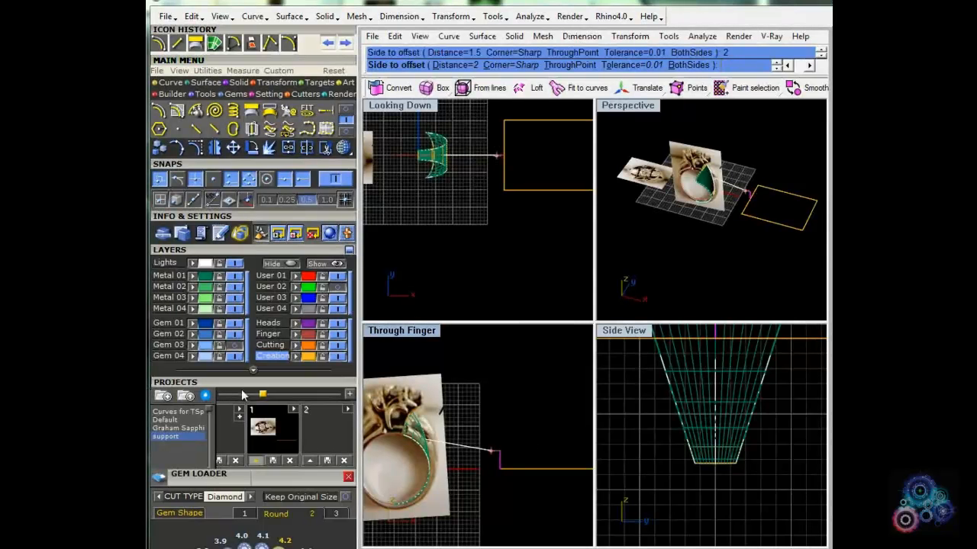
pyautogui.click(517, 447)
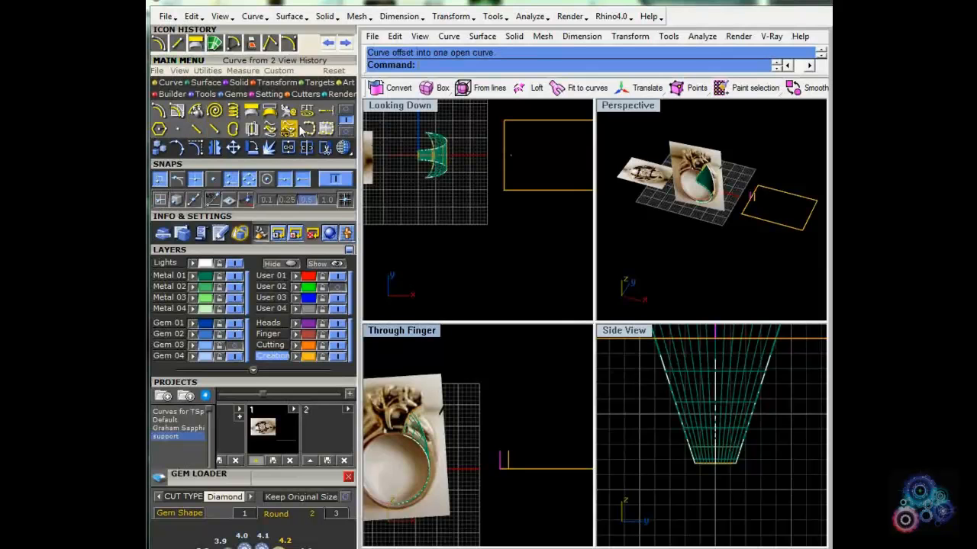
# Step: Blend the upper ends of the two upright lines and join the three curves into one arched profile
pyautogui.click(347, 110)
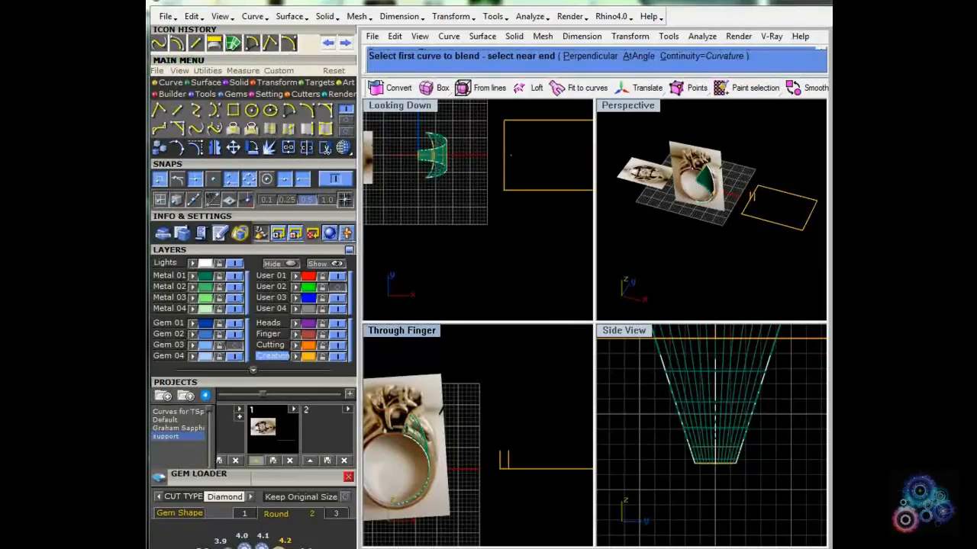
pyautogui.click(503, 458)
pyautogui.moveTo(529, 429); pyautogui.dragTo(483, 460)
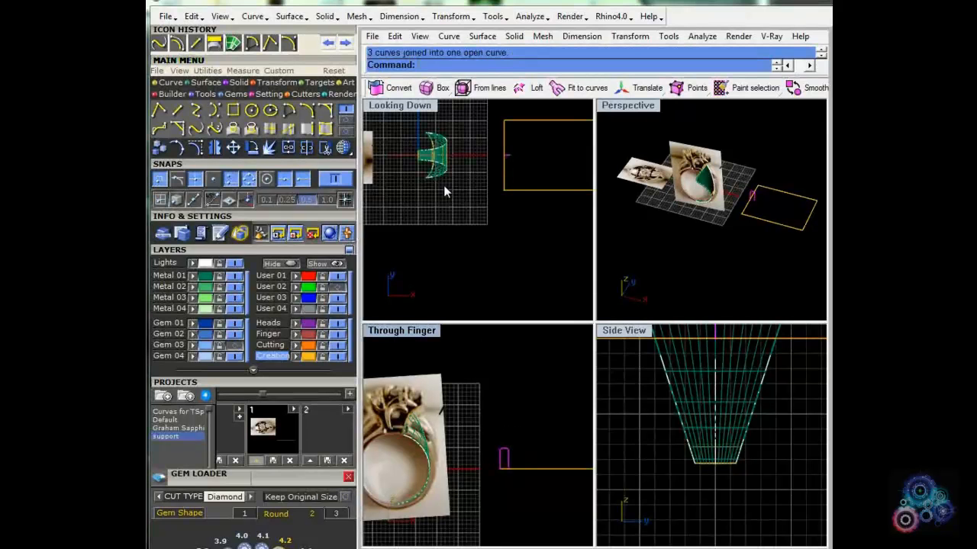
# Step: Extrude the arched profile straight to both sides, out to the corners of the UV rectangle's short edge
pyautogui.click(236, 82)
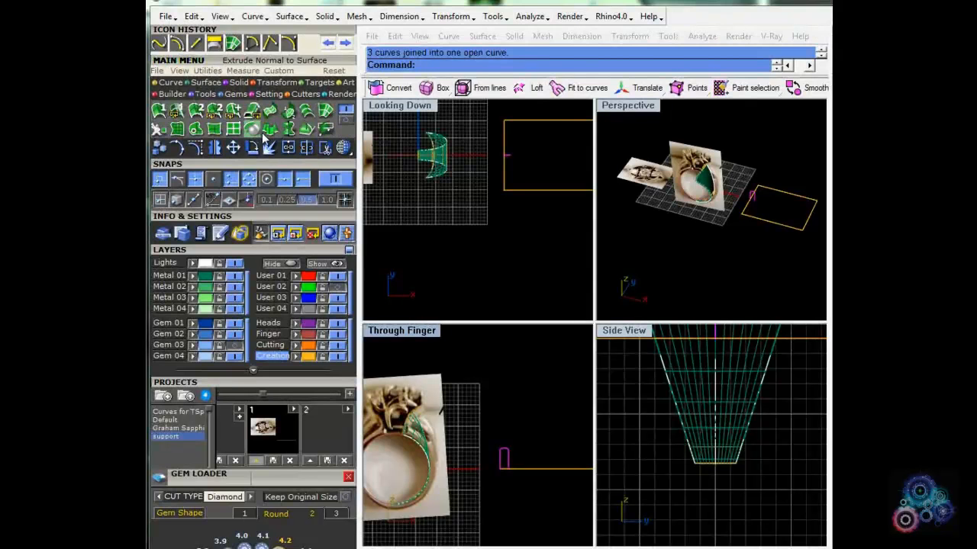
pyautogui.click(269, 129)
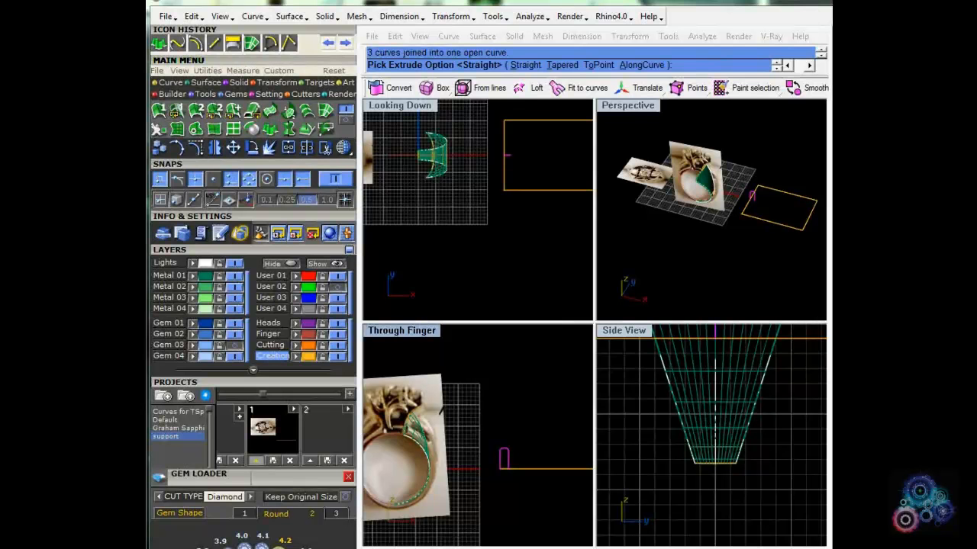
pyautogui.press('Return')
pyautogui.click(505, 121)
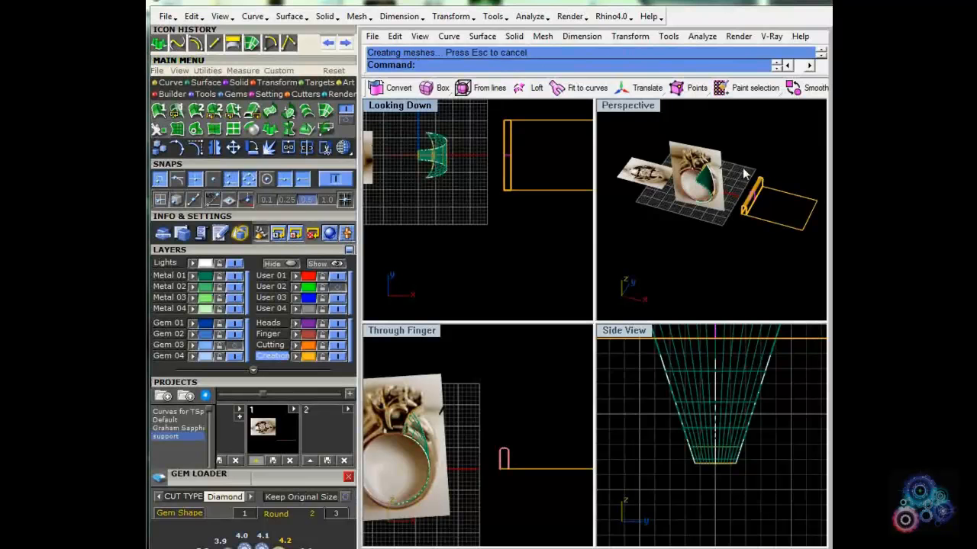
# Step: Assign the network shank surface on the ring to the User 01 layer
pyautogui.scroll(3, 757, 197)
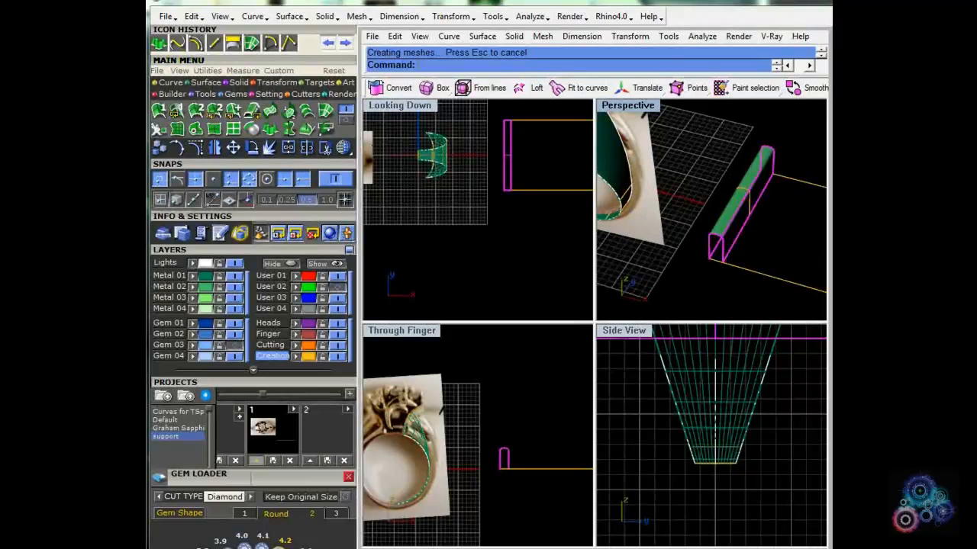
pyautogui.click(694, 190)
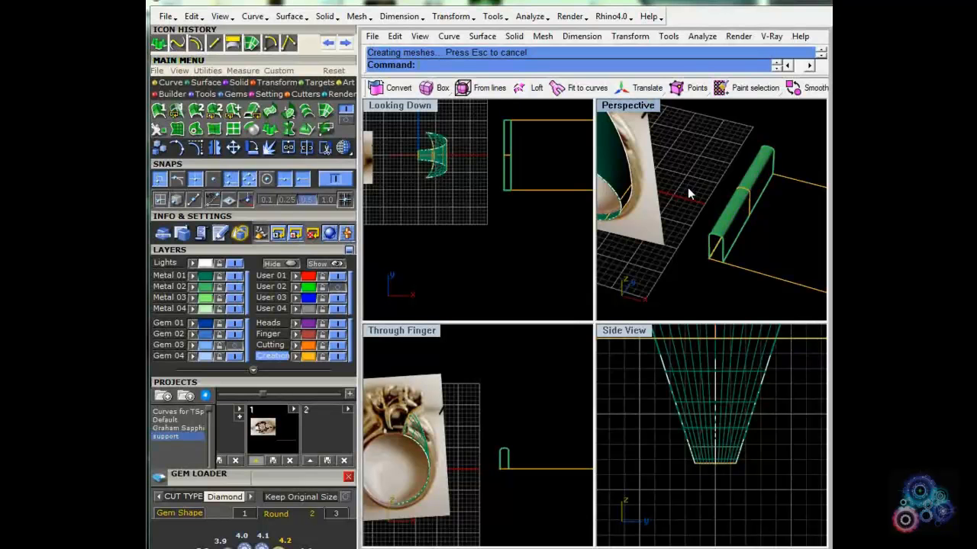
pyautogui.scroll(-3, 689, 195)
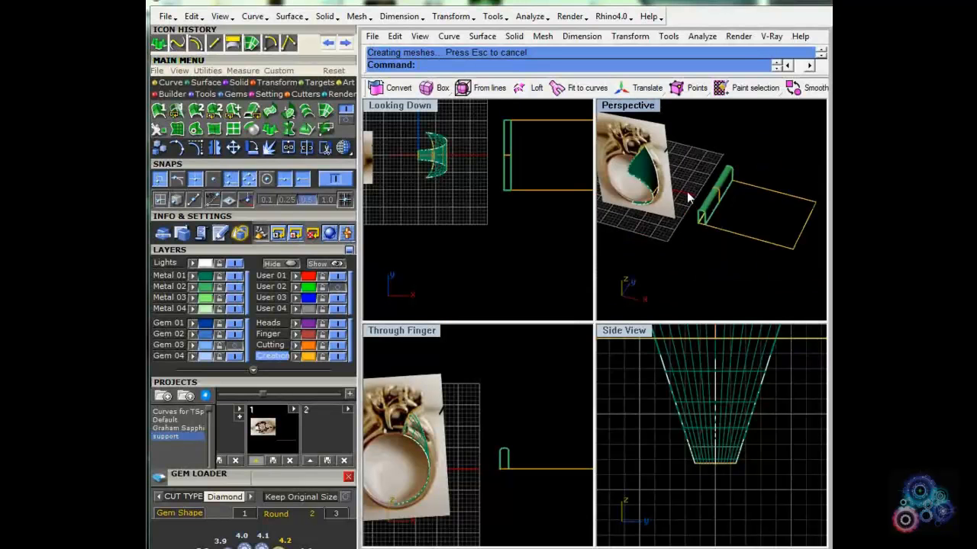
pyautogui.click(624, 183)
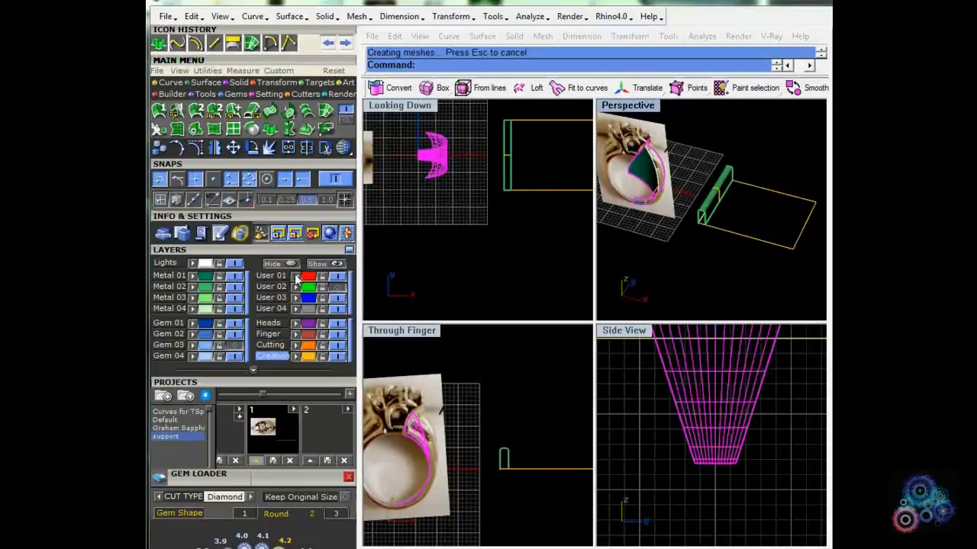
pyautogui.click(746, 135)
# Step: Fill the flat UV rectangle with a planar surface and assign that surface to the User 01 layer
pyautogui.moveTo(698, 240); pyautogui.dragTo(681, 227, button='right')
pyautogui.click(717, 221)
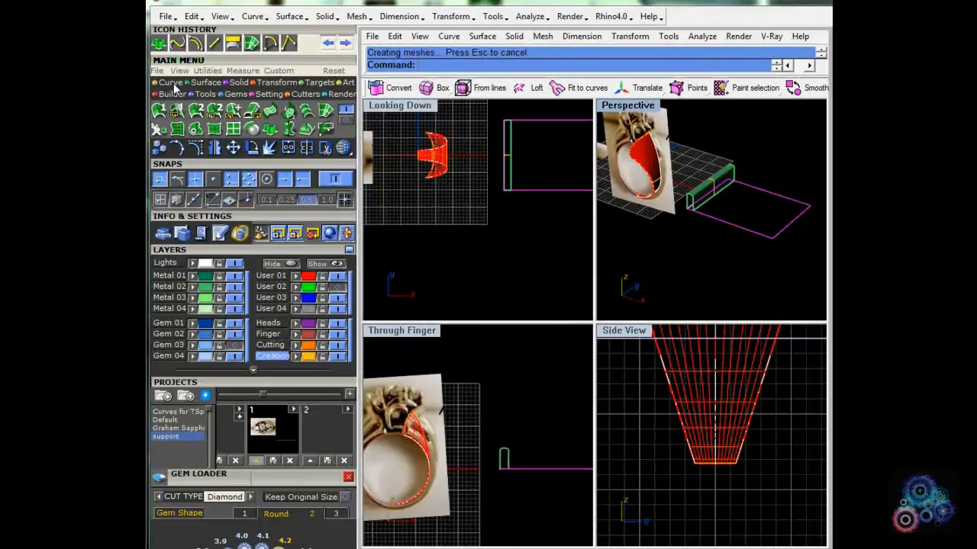
pyautogui.click(196, 131)
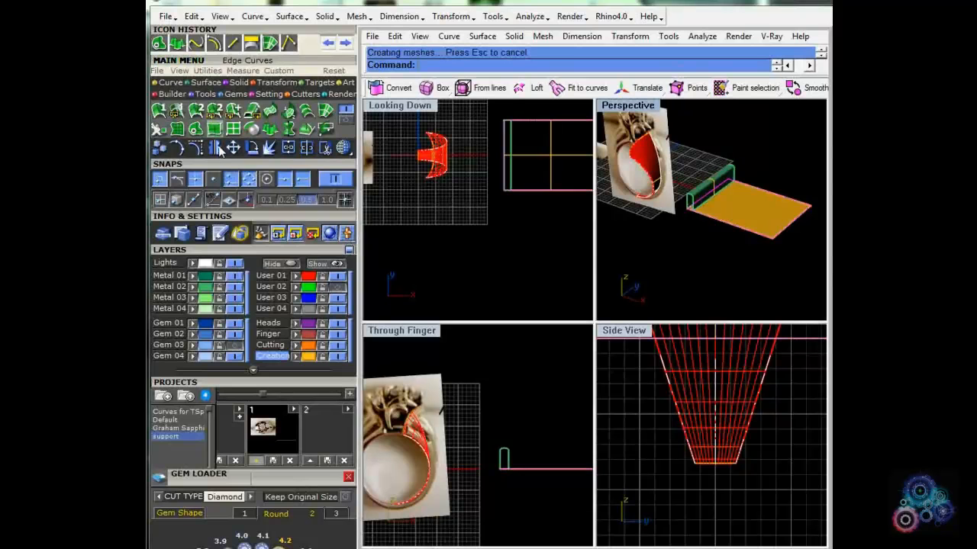
pyautogui.click(729, 214)
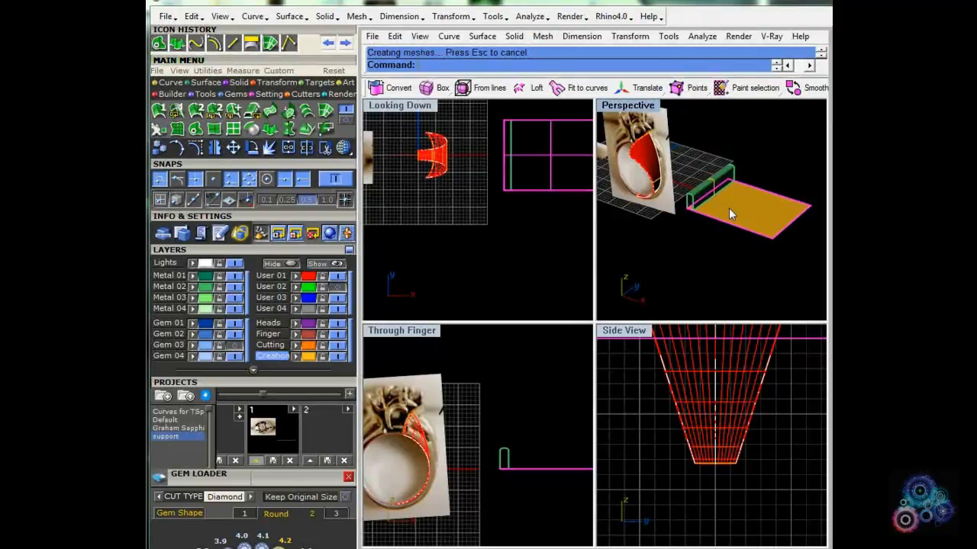
pyautogui.click(295, 277)
pyautogui.click(733, 250)
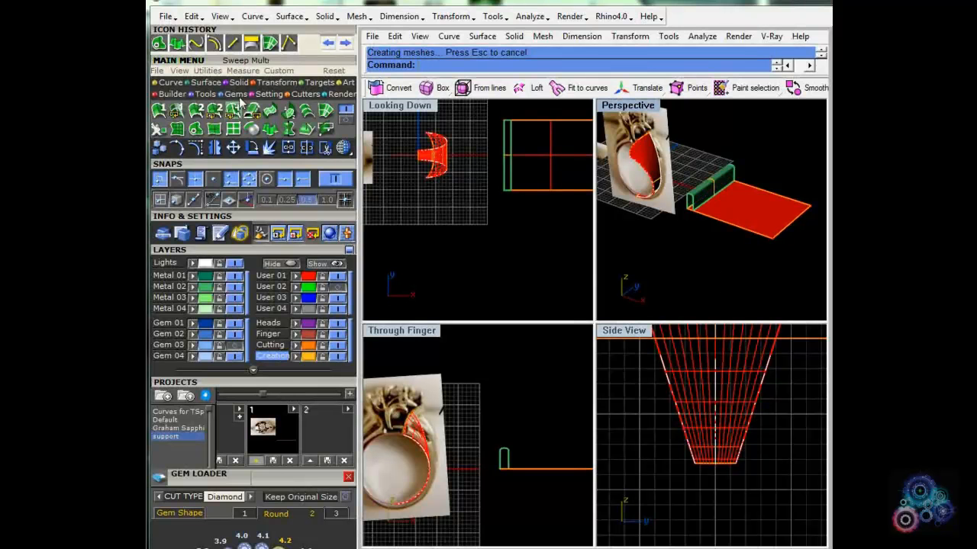
# Step: Smart Flow the arched extrusion onto the ring, using the planar rectangle as base surface and the shank surface as destination
pyautogui.click(277, 84)
pyautogui.click(346, 121)
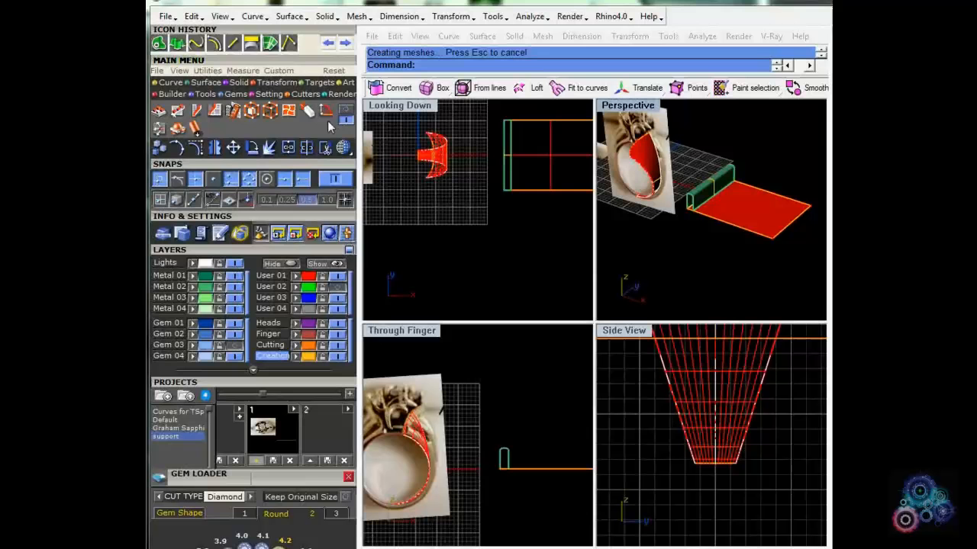
pyautogui.click(234, 111)
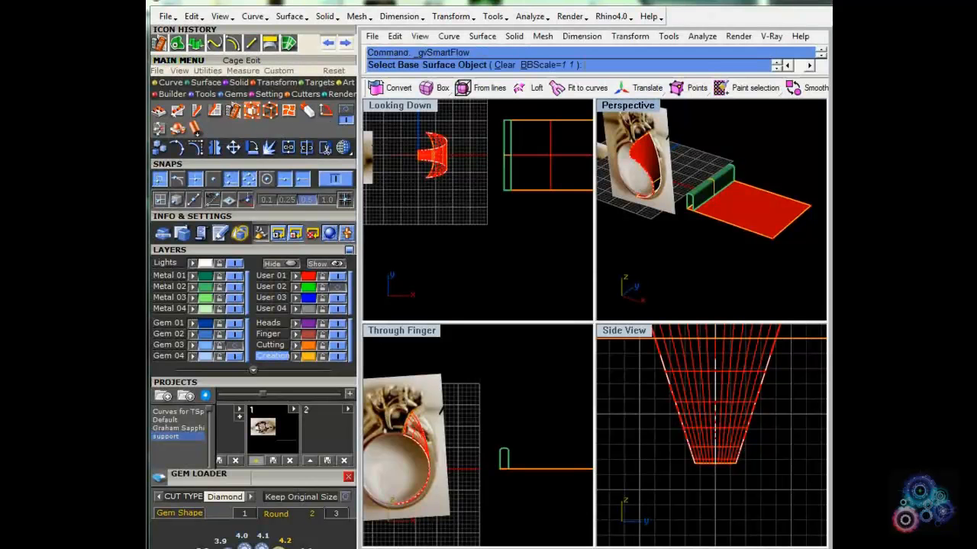
pyautogui.click(722, 211)
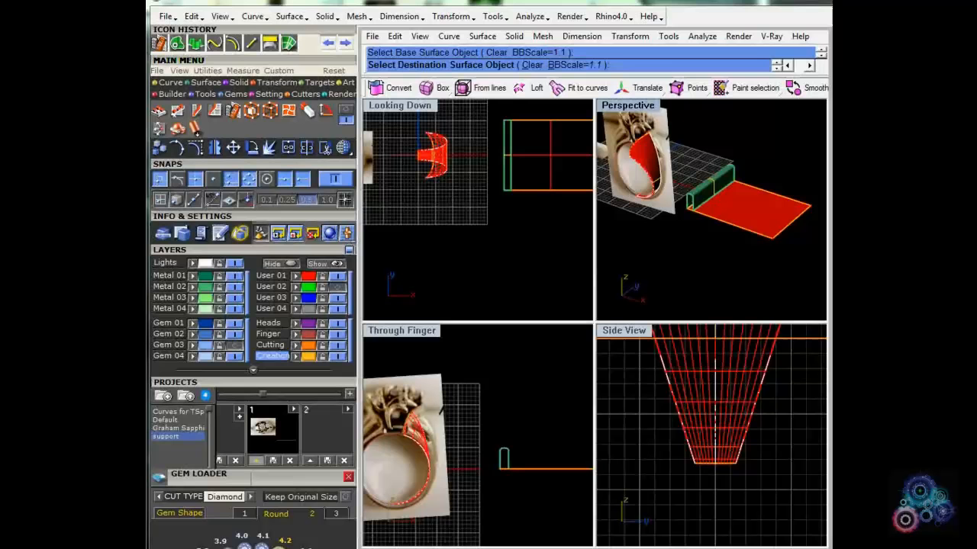
pyautogui.click(645, 159)
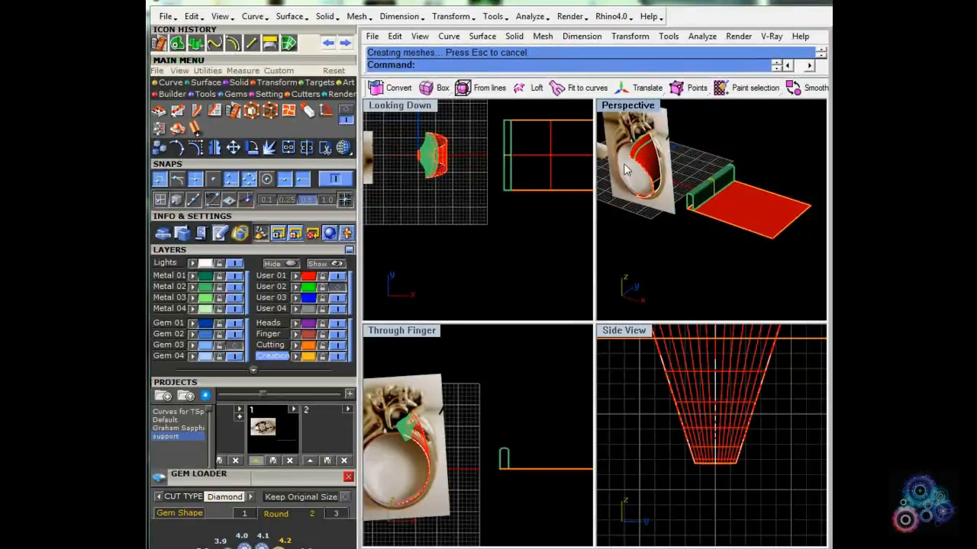
pyautogui.moveTo(624, 169); pyautogui.dragTo(645, 180, button='right')
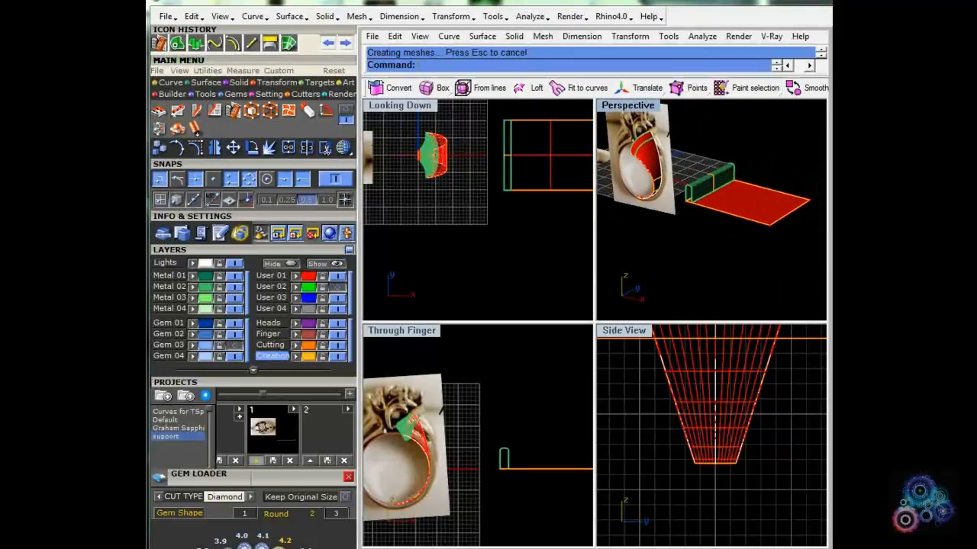
# Step: Turn the planar base surface upside down by rotating it about its lengthwise centreline in the side view
pyautogui.click(742, 201)
pyautogui.hotkey('ctrl', 'r')
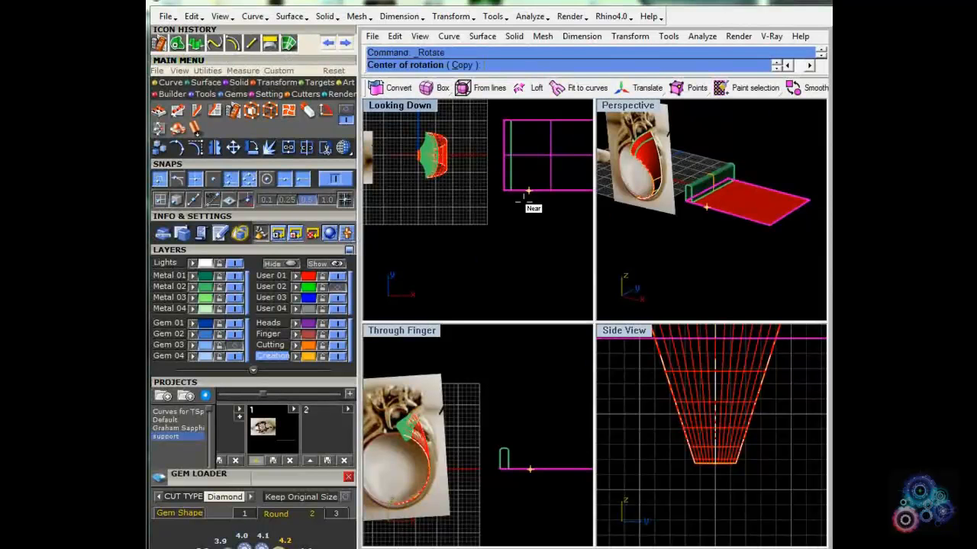
pyautogui.moveTo(526, 193); pyautogui.dragTo(423, 203, button='right')
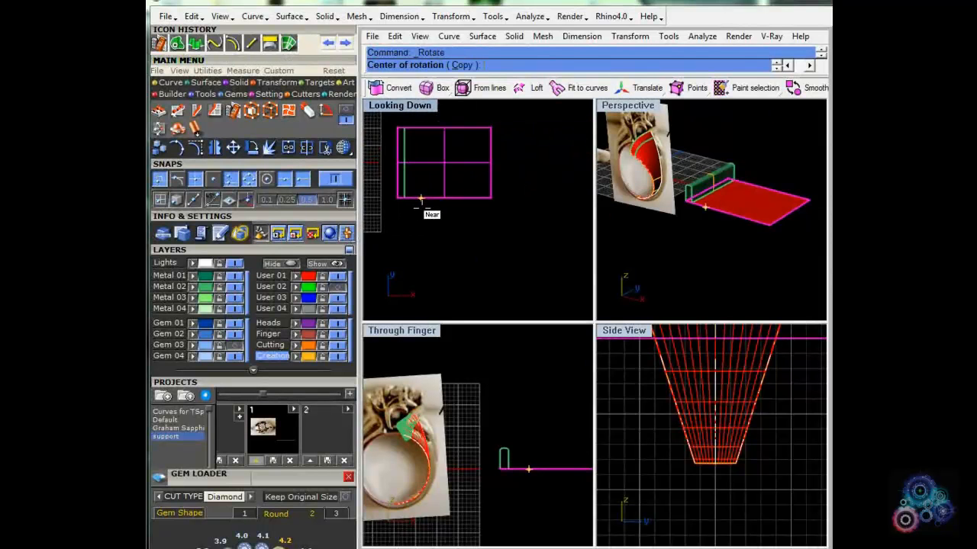
pyautogui.click(489, 158)
pyautogui.scroll(-4, 687, 412)
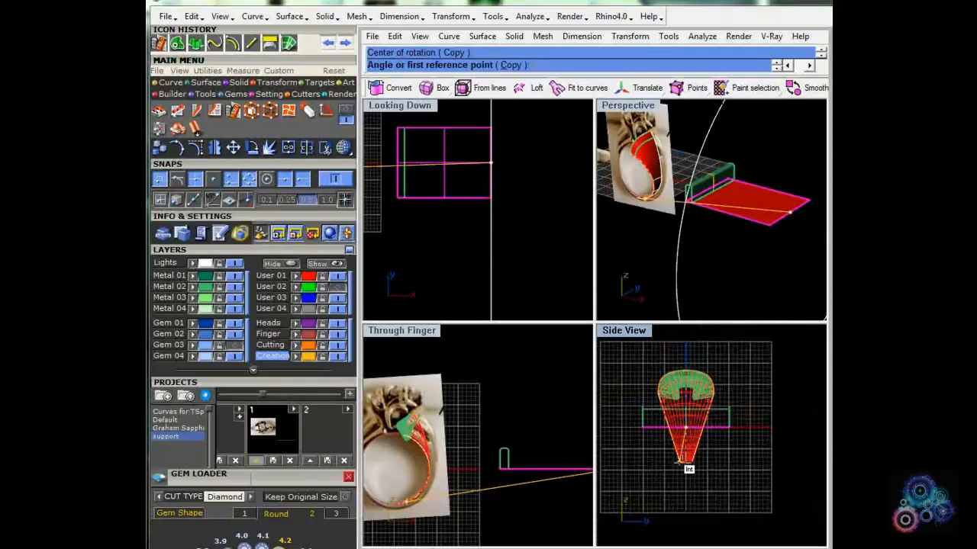
pyautogui.click(685, 345)
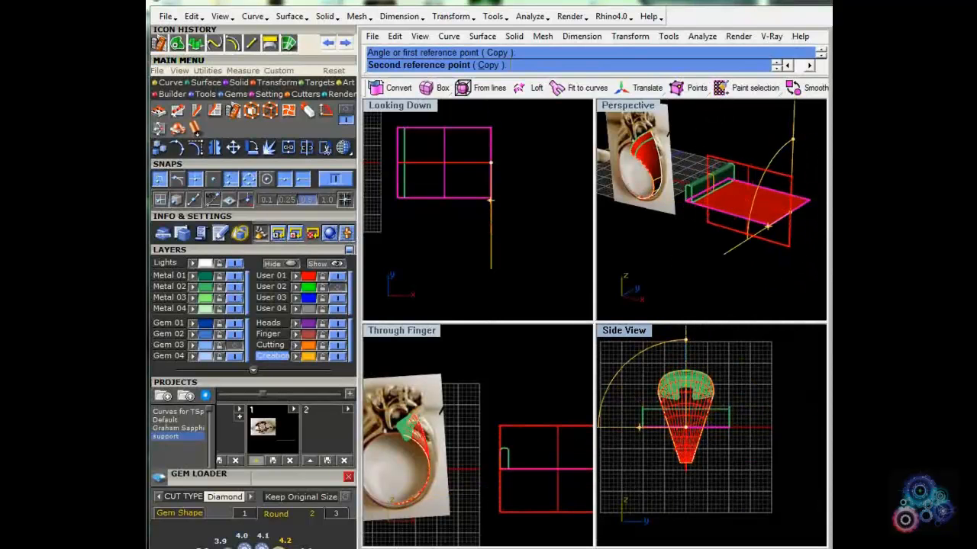
pyautogui.click(640, 427)
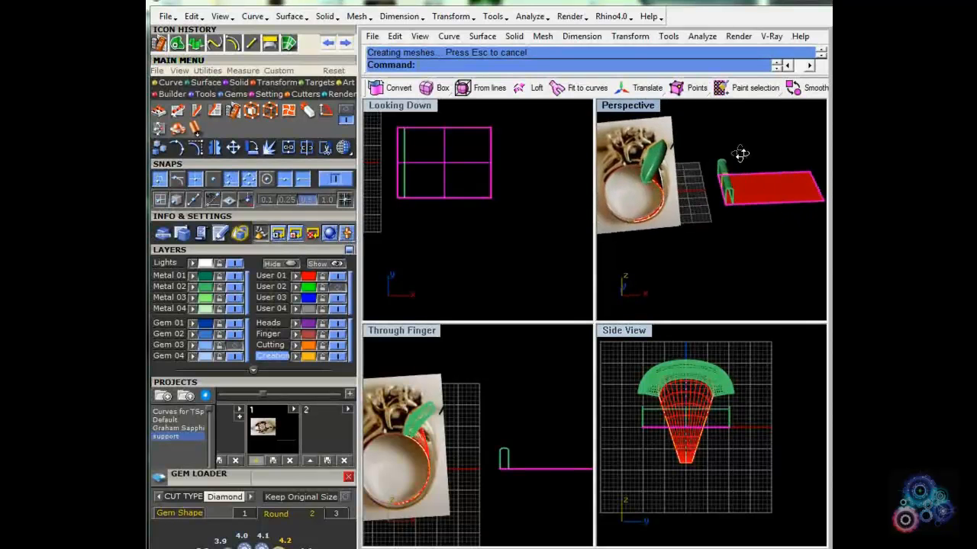
# Step: Examine how the flowed extrusion lines up with the shank surface and the shoulder in the through-finger reference photo
pyautogui.moveTo(740, 154); pyautogui.dragTo(756, 127, button='right')
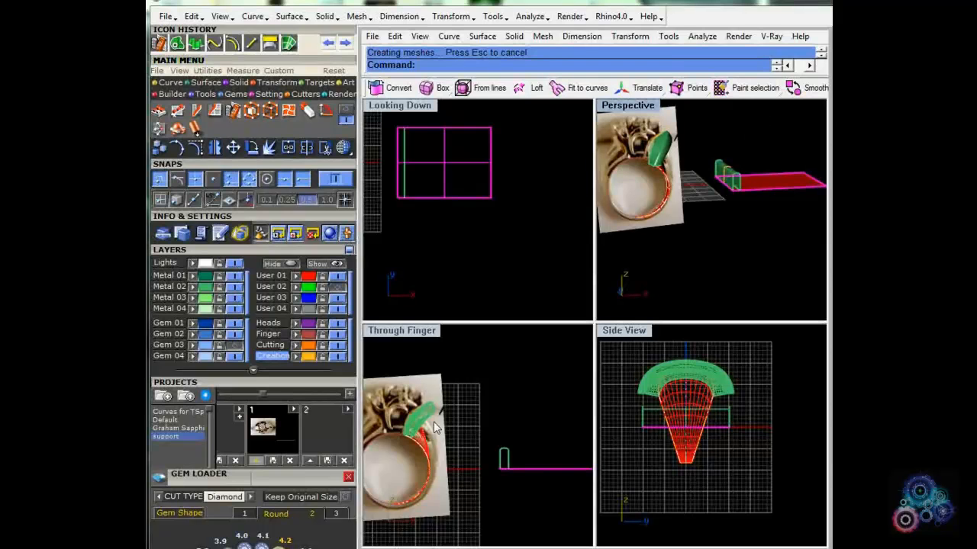
pyautogui.scroll(3, 428, 428)
pyautogui.scroll(3, 428, 427)
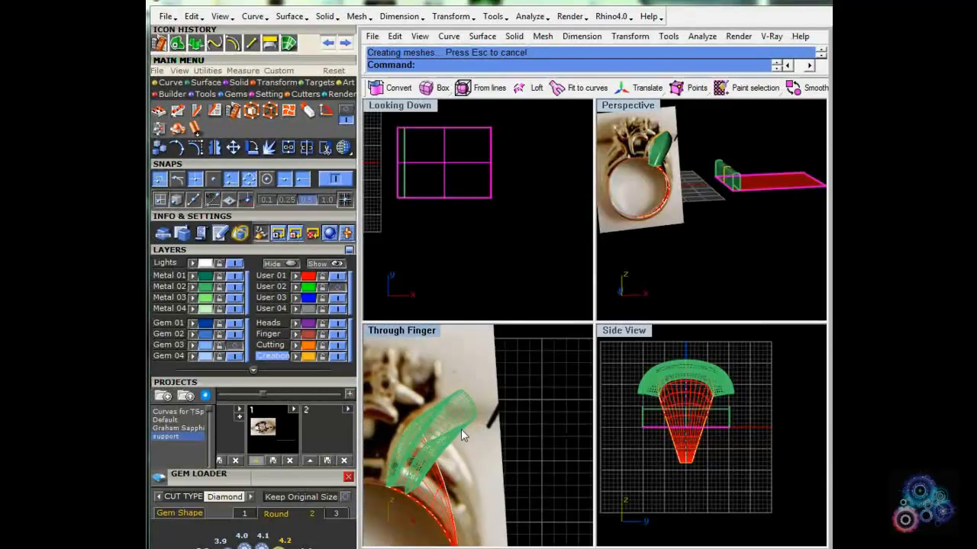
pyautogui.moveTo(461, 429); pyautogui.dragTo(478, 437, button='right')
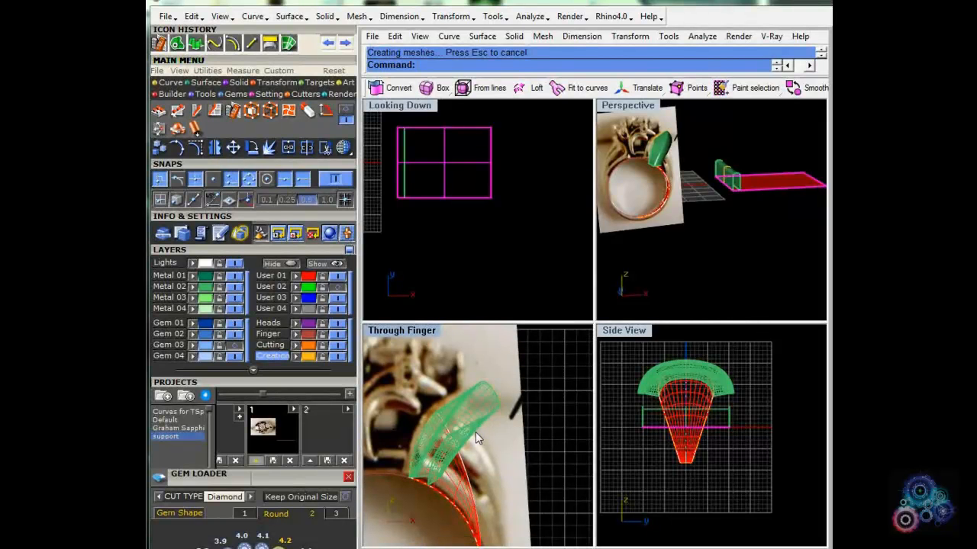
pyautogui.moveTo(475, 432); pyautogui.dragTo(456, 418, button='right')
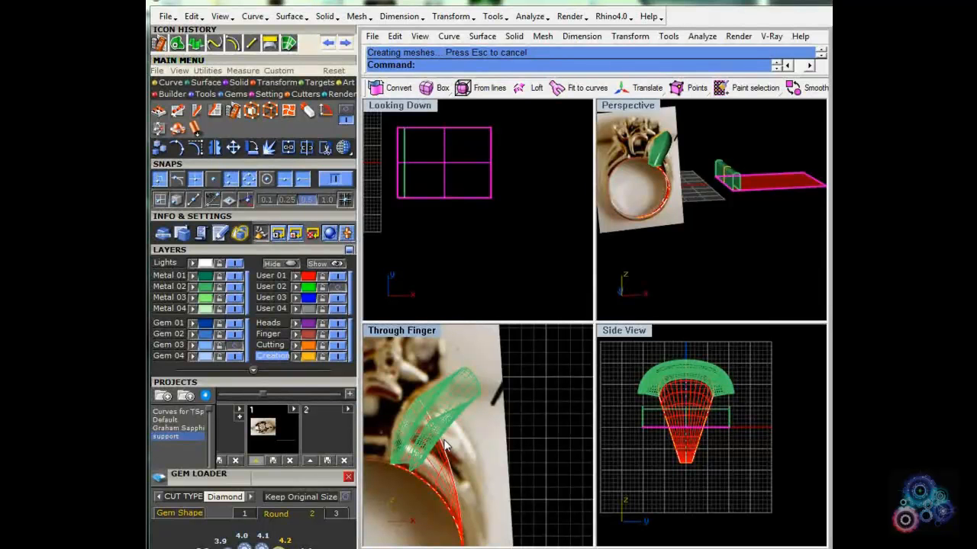
pyautogui.scroll(-6, 624, 392)
pyautogui.scroll(-8, 504, 443)
pyautogui.moveTo(523, 487); pyautogui.dragTo(489, 454, button='right')
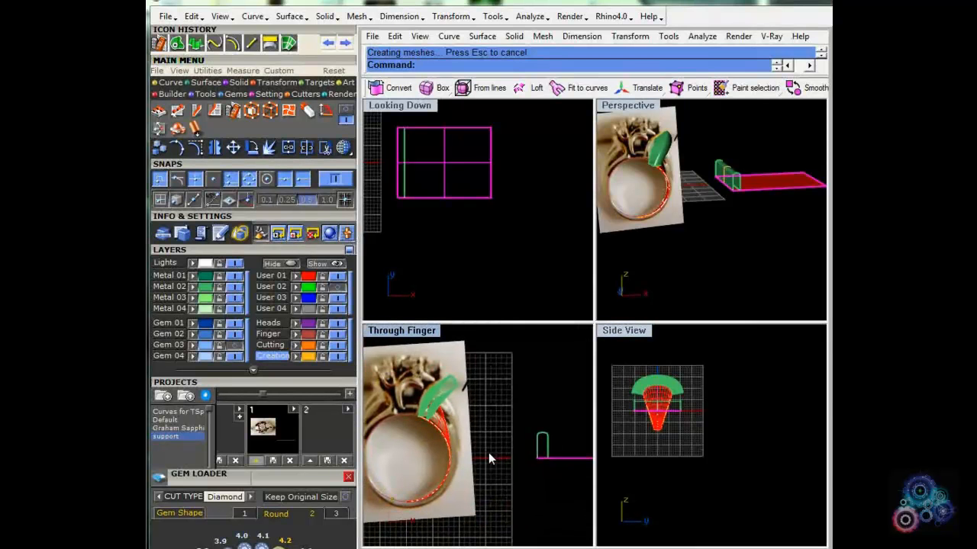
# Step: Reduce the arched extrusion's height with a vertical Scale 1-D from its base corner, by a factor of about 0.83
pyautogui.scroll(3, 709, 179)
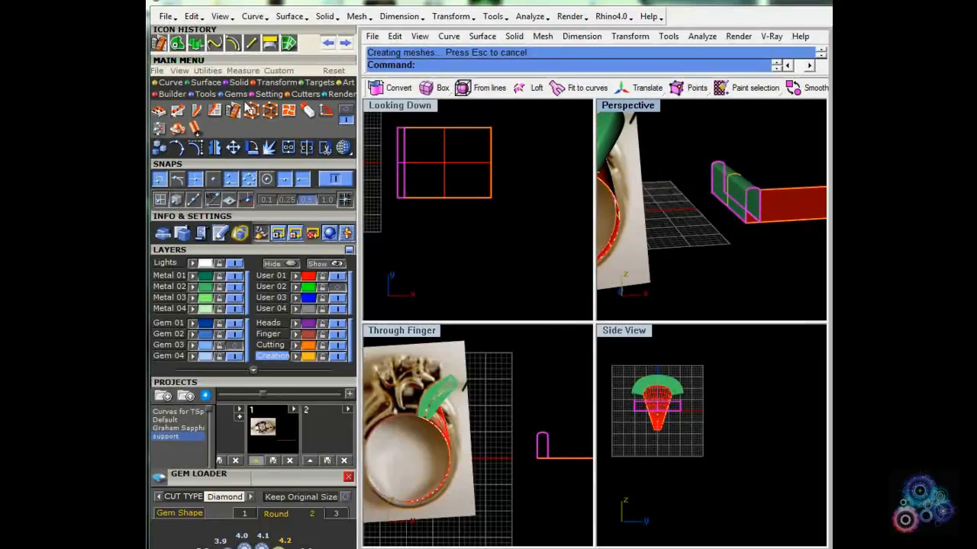
pyautogui.click(275, 83)
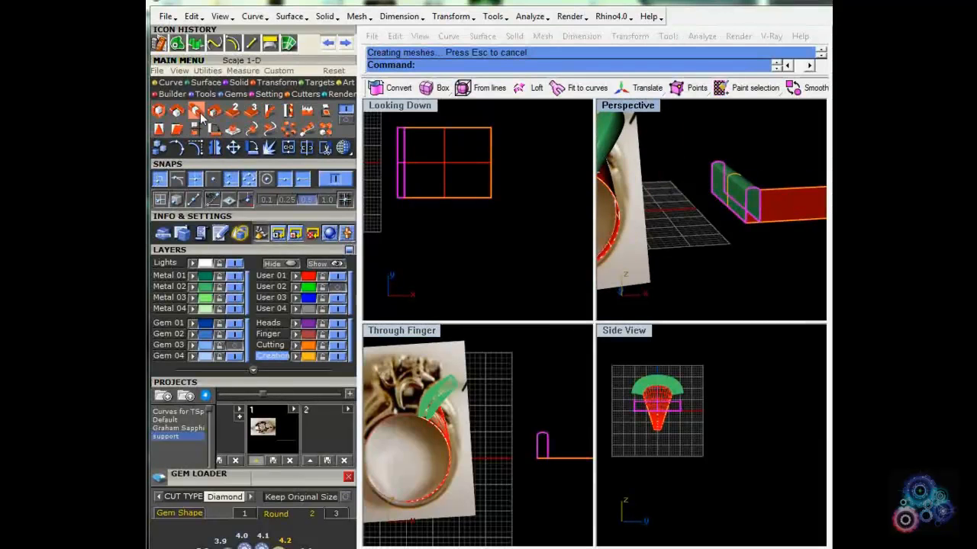
pyautogui.click(197, 111)
pyautogui.click(545, 459)
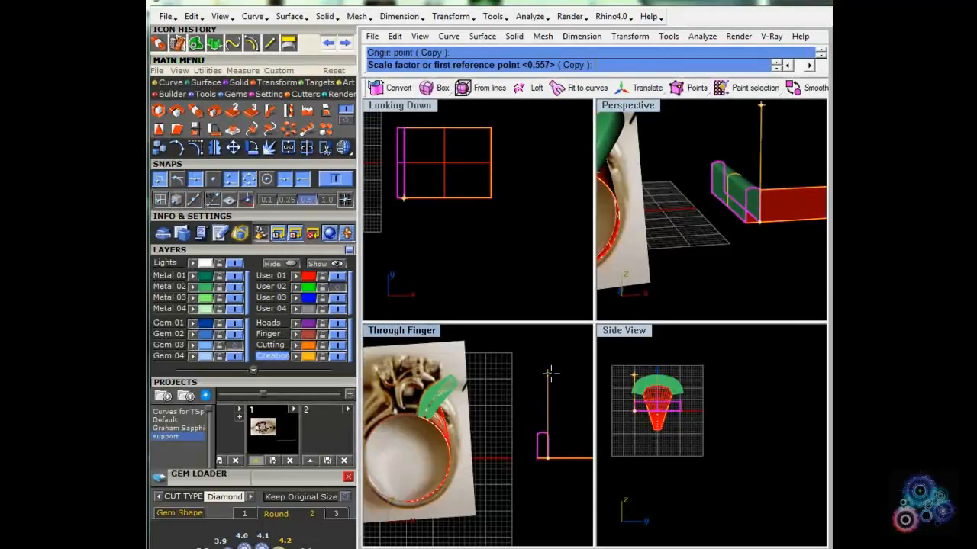
pyautogui.press('Return')
# Step: Lower the arched extrusion further with two more vertical Scale 1-D operations from its base corner, checking the flowed shoulder against the photo
pyautogui.press('Return')
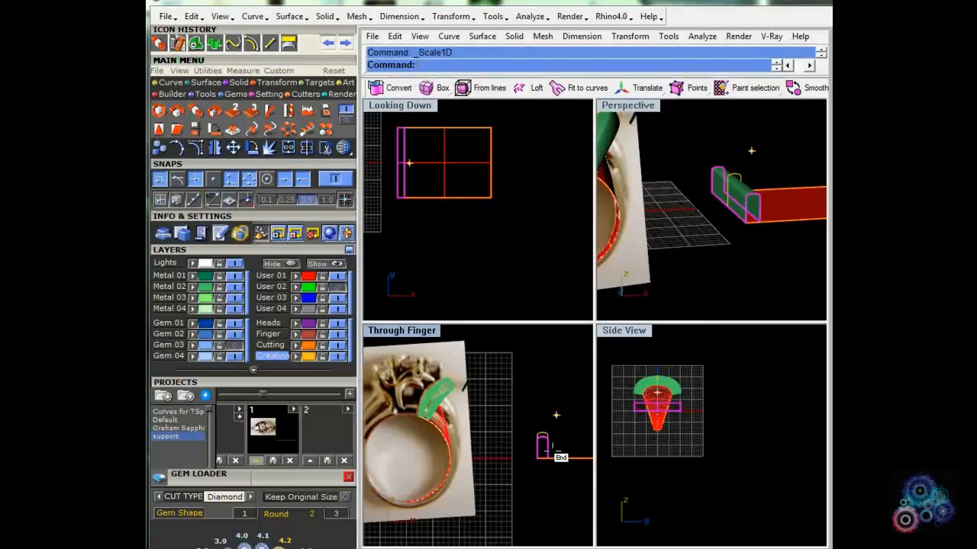
pyautogui.click(546, 458)
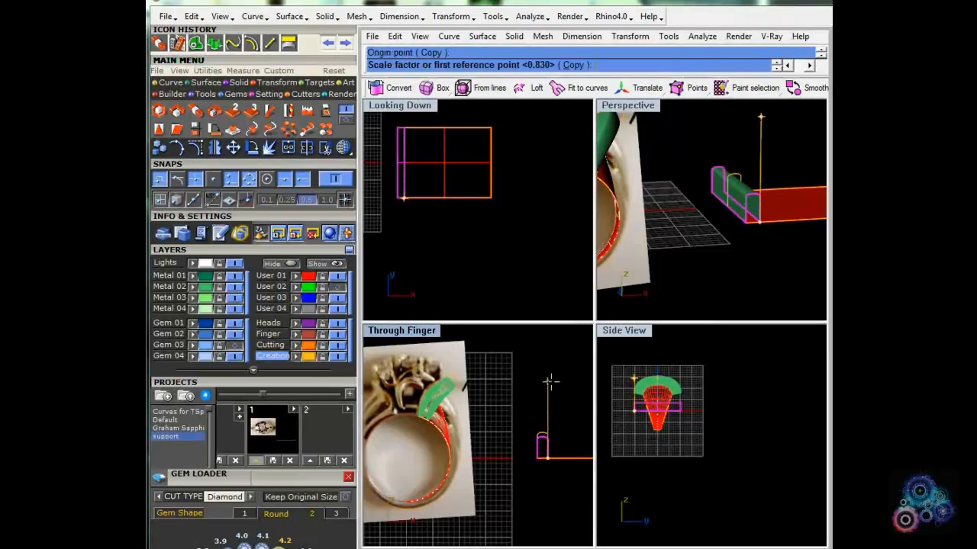
pyautogui.press('Return')
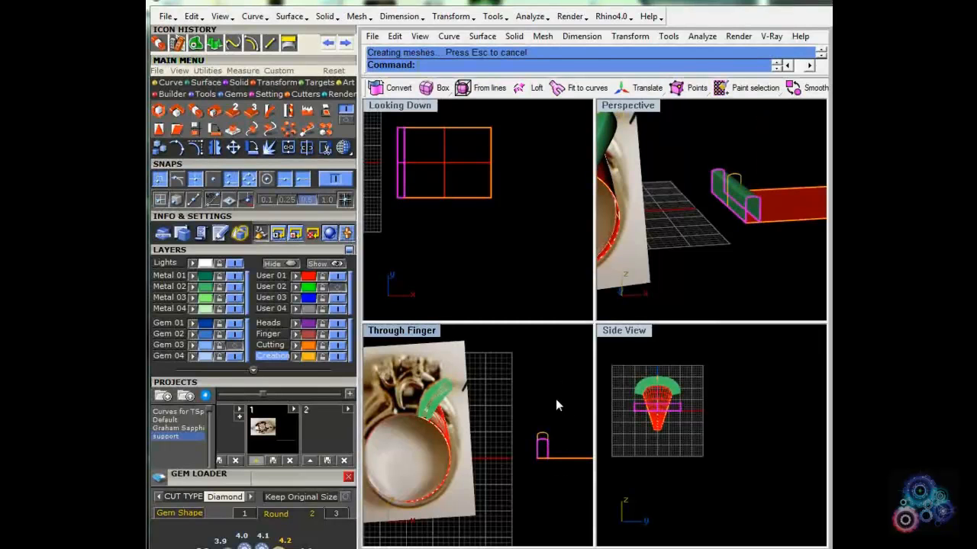
pyautogui.press('Return')
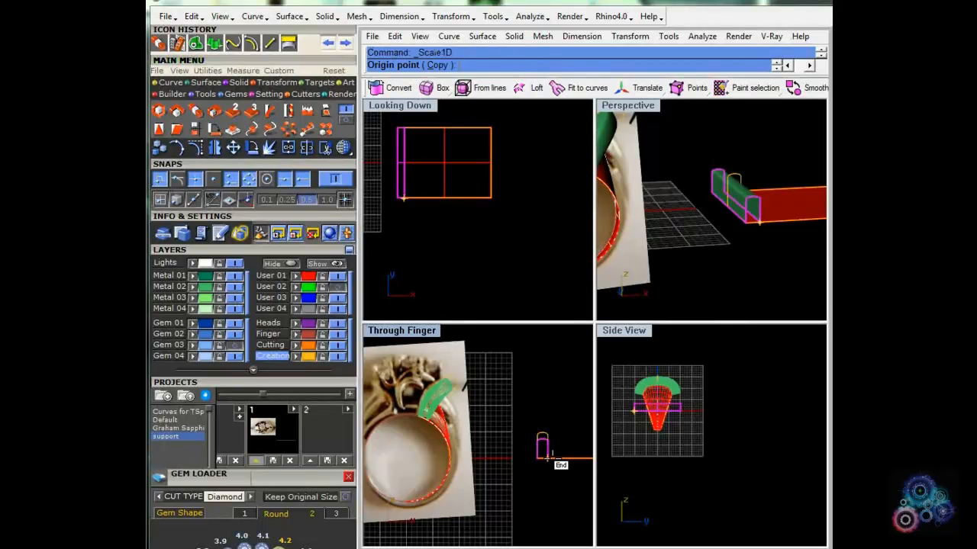
pyautogui.click(548, 458)
pyautogui.press('Return')
pyautogui.click(547, 397)
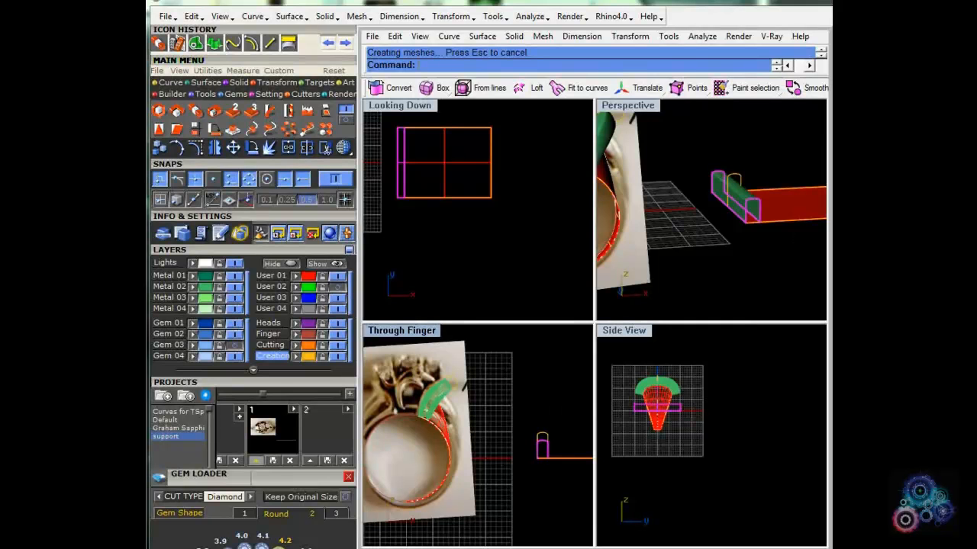
pyautogui.scroll(-3, 712, 268)
pyautogui.keyDown('shift'); pyautogui.moveTo(714, 267); pyautogui.dragTo(772, 270, button='right'); pyautogui.keyUp('shift')
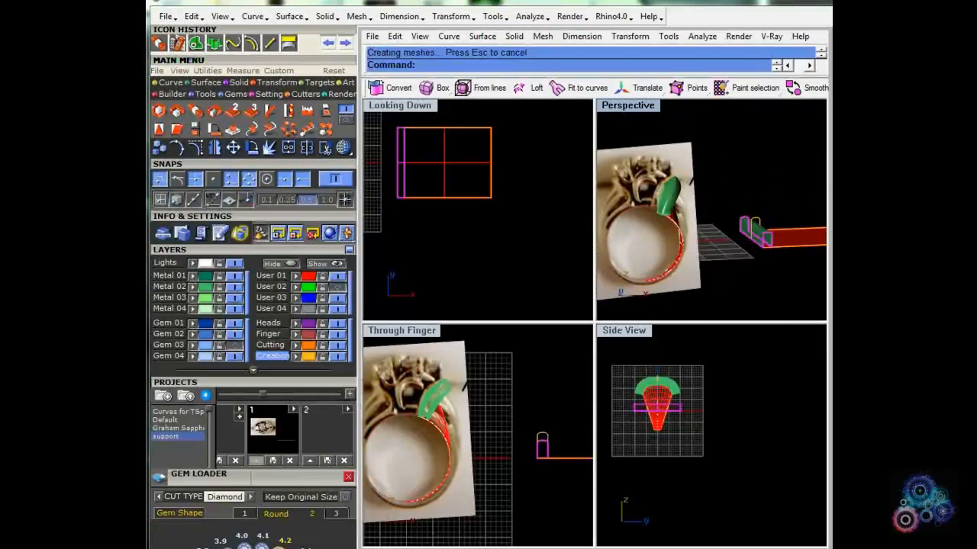
pyautogui.scroll(6, 445, 396)
pyautogui.moveTo(445, 395); pyautogui.dragTo(473, 405, button='right')
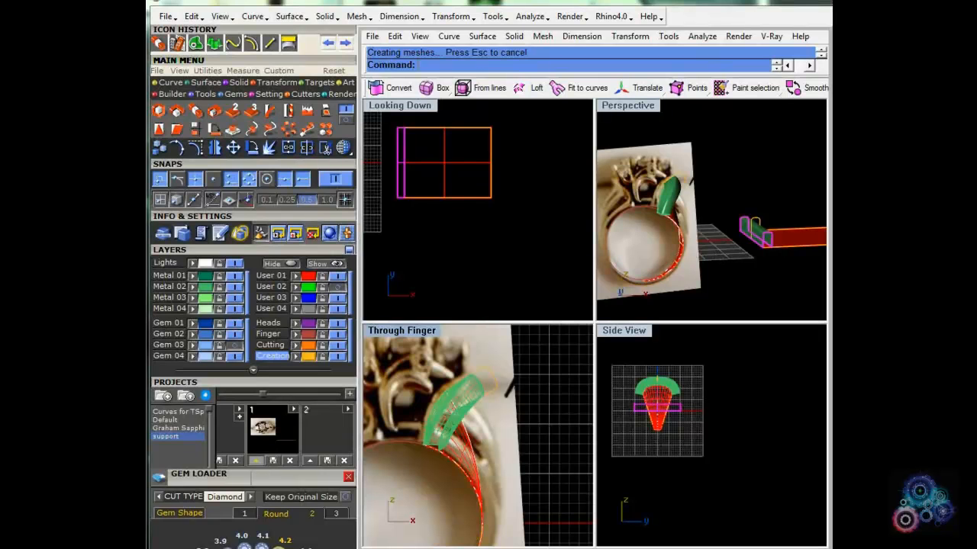
pyautogui.scroll(-3, 471, 417)
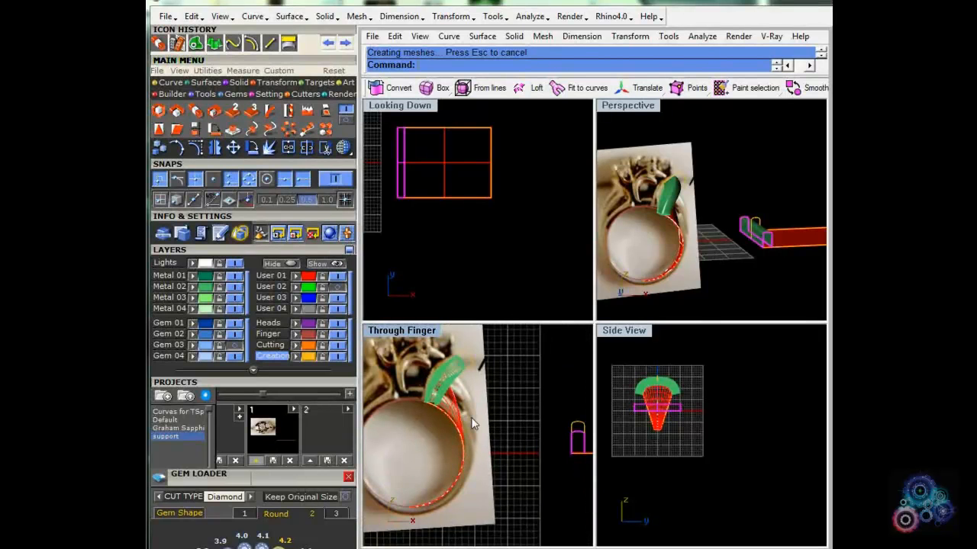